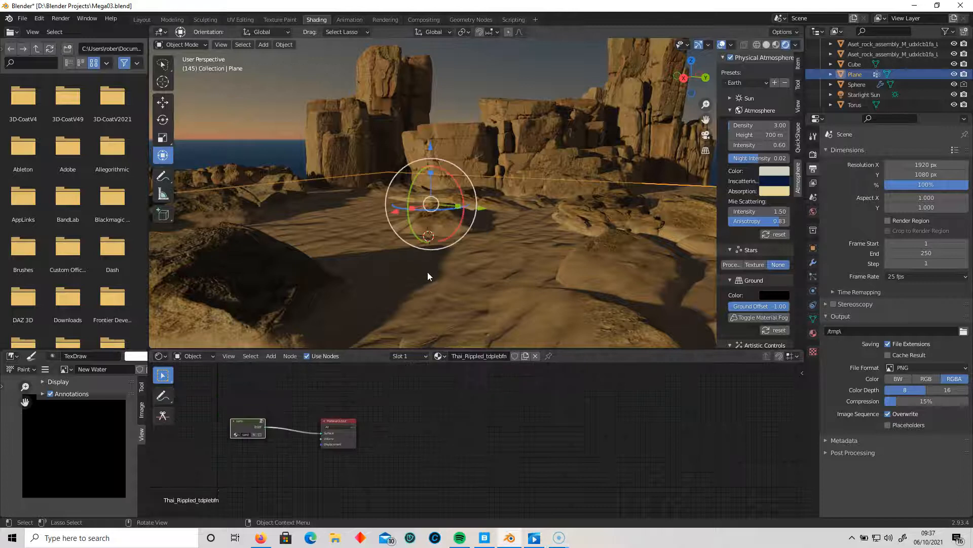
Select the rippled sand plane, try lowering it slightly along the vertical axis, and undo the move
{"action": "left_click", "coordinate": [360, 147]}
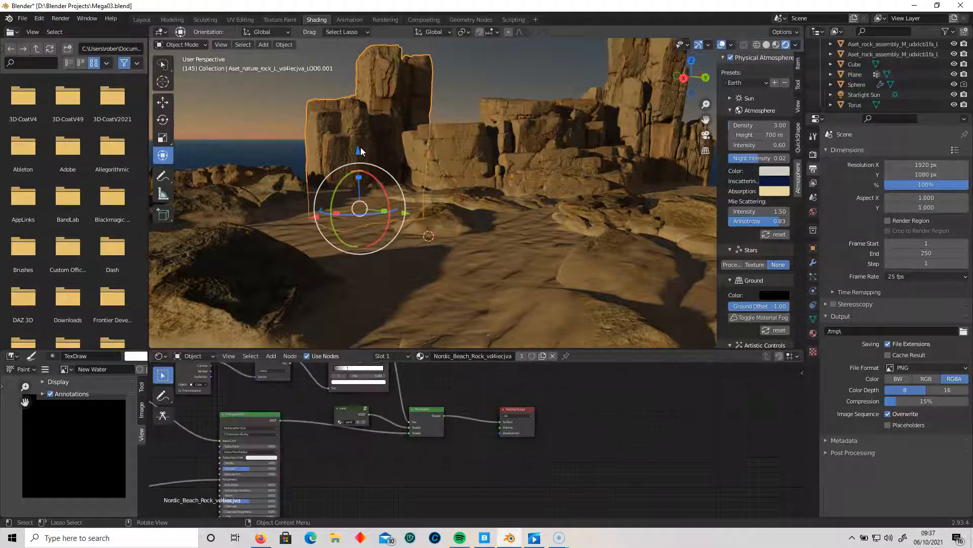
{"action": "left_click", "coordinate": [451, 214]}
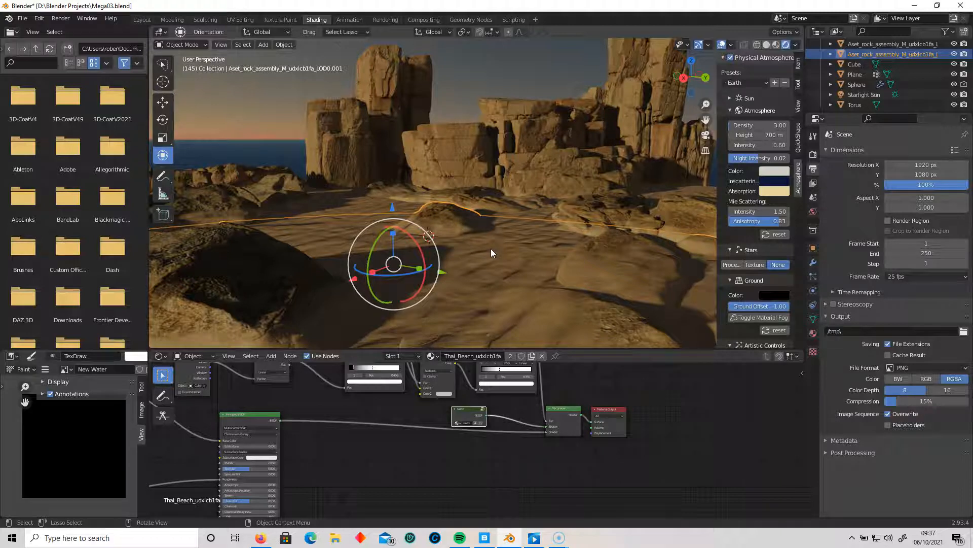
{"action": "left_click", "coordinate": [448, 218]}
{"action": "middle_click_drag", "start_coordinate": [492, 261], "coordinate": [456, 108]}
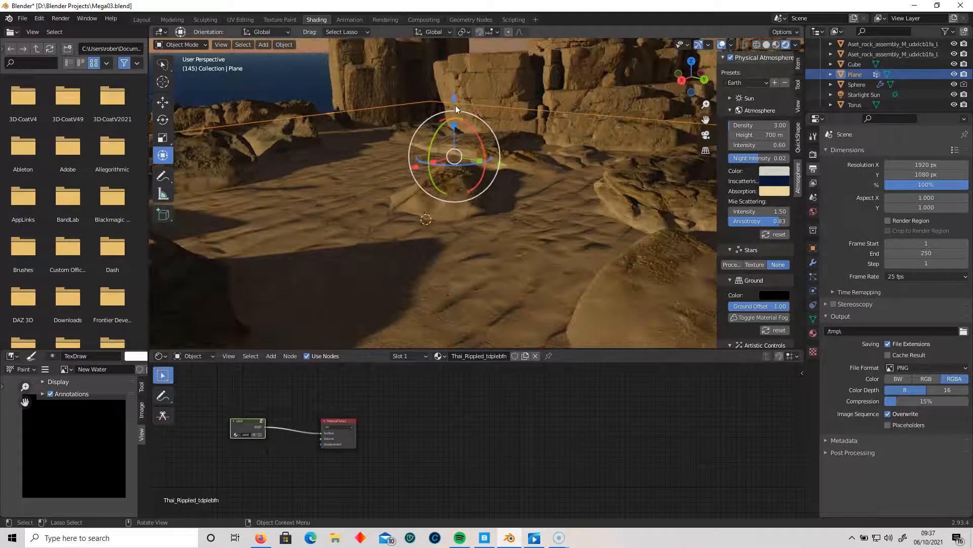
{"action": "left_click_drag", "start_coordinate": [455, 104], "coordinate": [452, 119]}
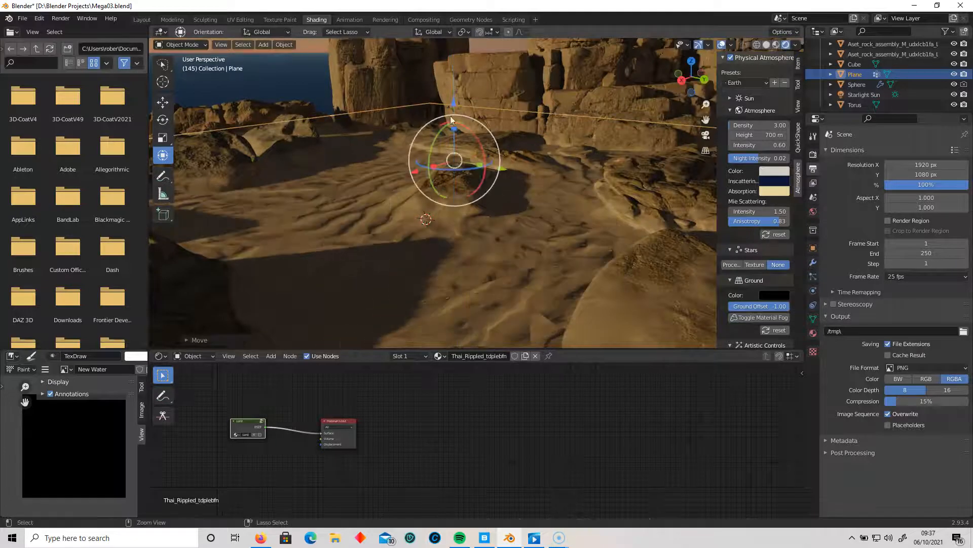
{"action": "key", "text": "ctrl+z"}
{"action": "key", "text": "ctrl+z"}
{"action": "key", "text": "ctrl+shift+z"}
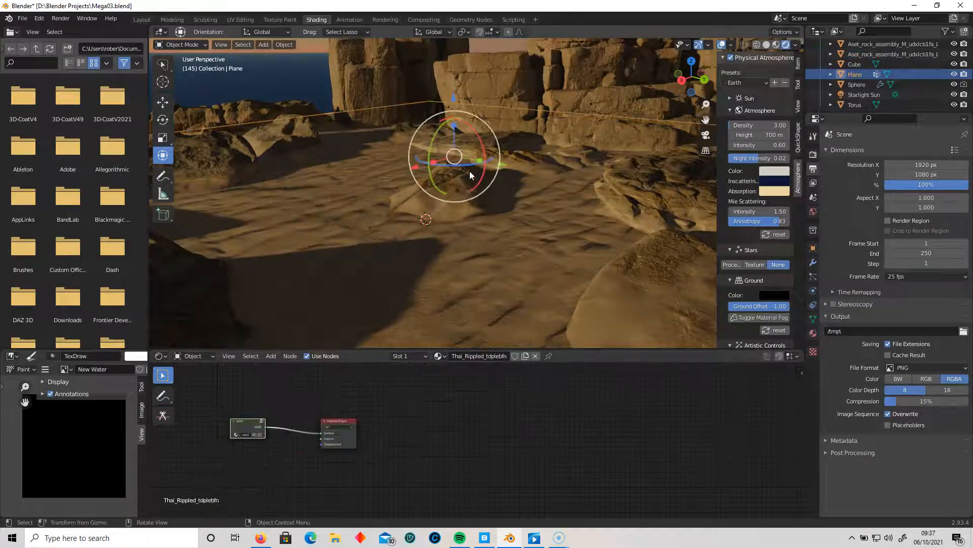
Raise the second rock assembly about 0.08 m along the global Z axis and clear the selection
{"action": "left_click", "coordinate": [439, 205]}
{"action": "left_click_drag", "start_coordinate": [359, 219], "coordinate": [364, 210]}
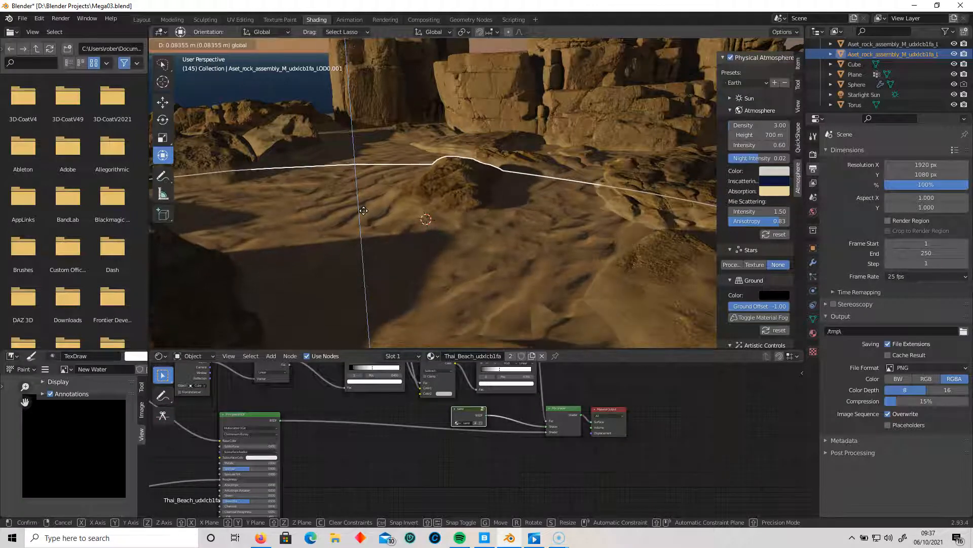
{"action": "left_click", "coordinate": [363, 211]}
{"action": "middle_click_drag", "start_coordinate": [364, 211], "coordinate": [371, 232]}
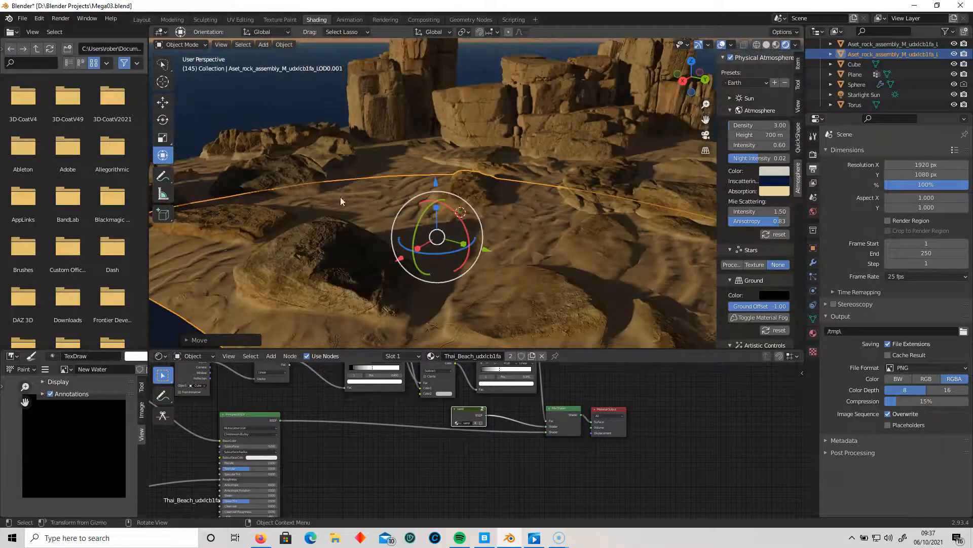
{"action": "key", "text": "alt+a"}
{"action": "middle_click_drag", "start_coordinate": [443, 263], "coordinate": [421, 264]}
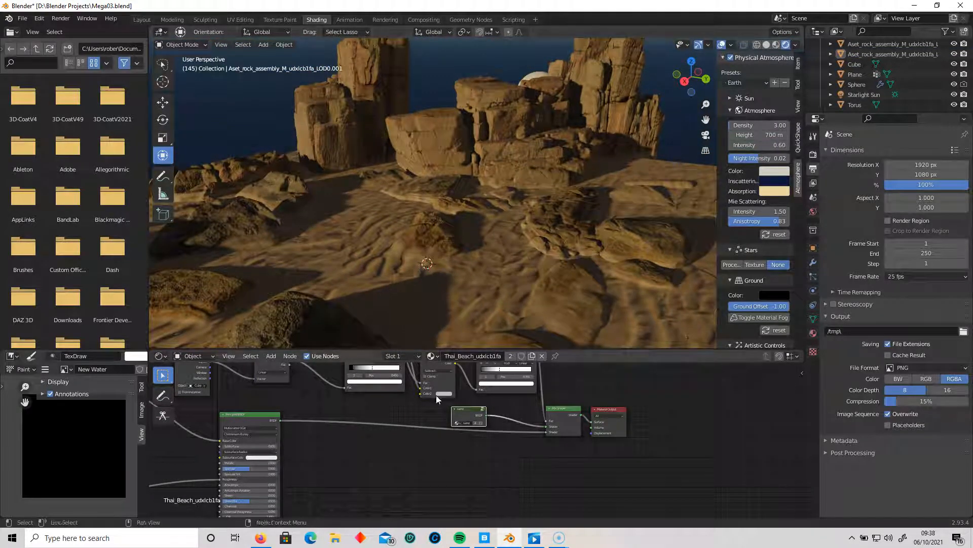
Switch to Quixel Bridge and check the Megascans library path in the preferences
{"action": "left_click", "coordinate": [484, 538]}
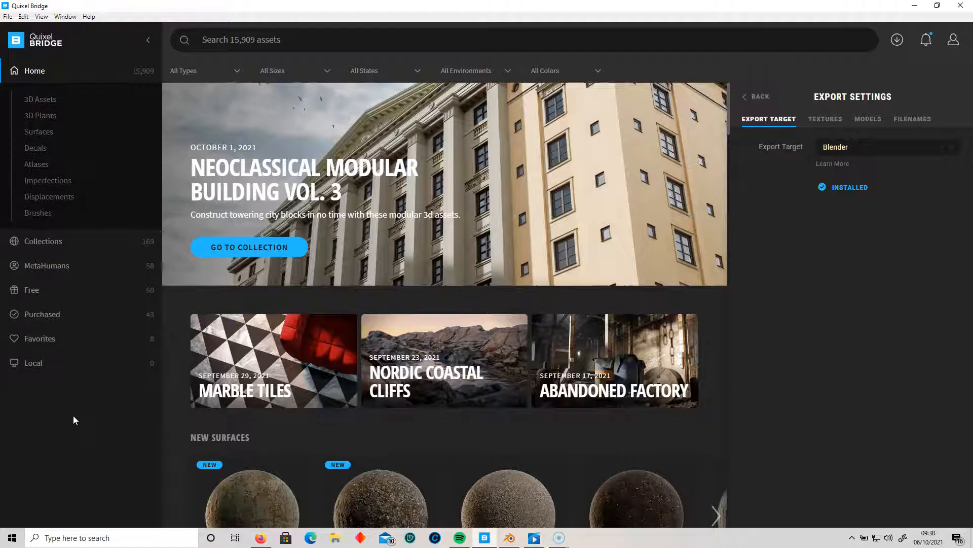
{"action": "left_click", "coordinate": [8, 16]}
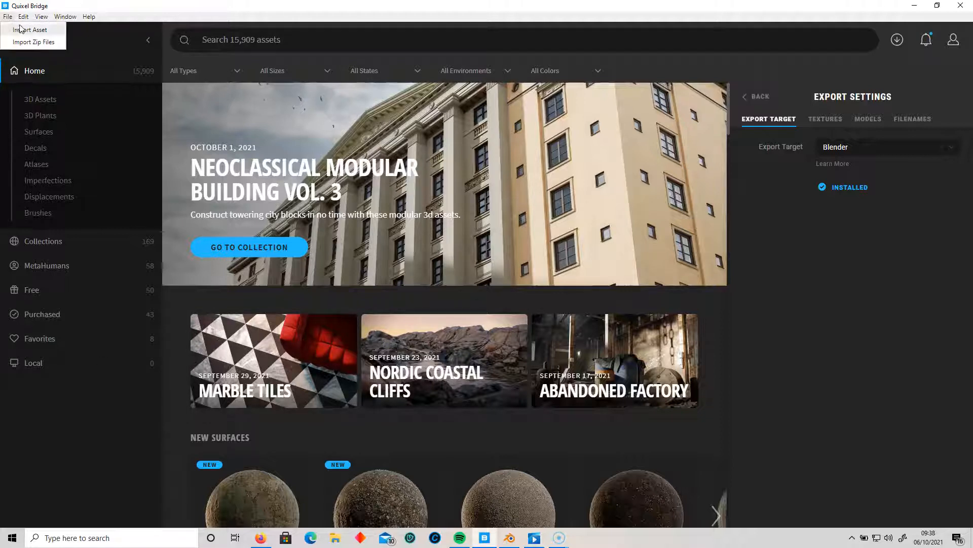
{"action": "left_click", "coordinate": [36, 29]}
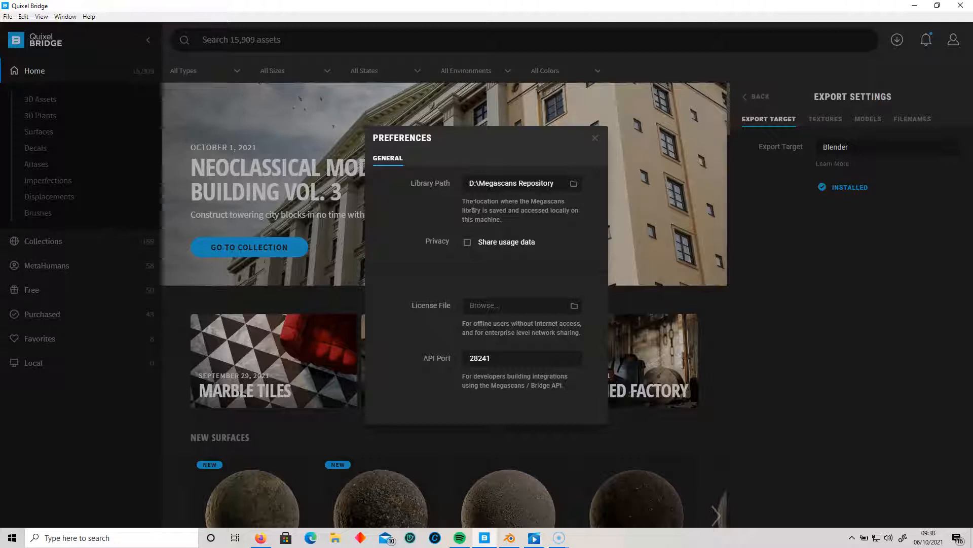
{"action": "left_click", "coordinate": [596, 138]}
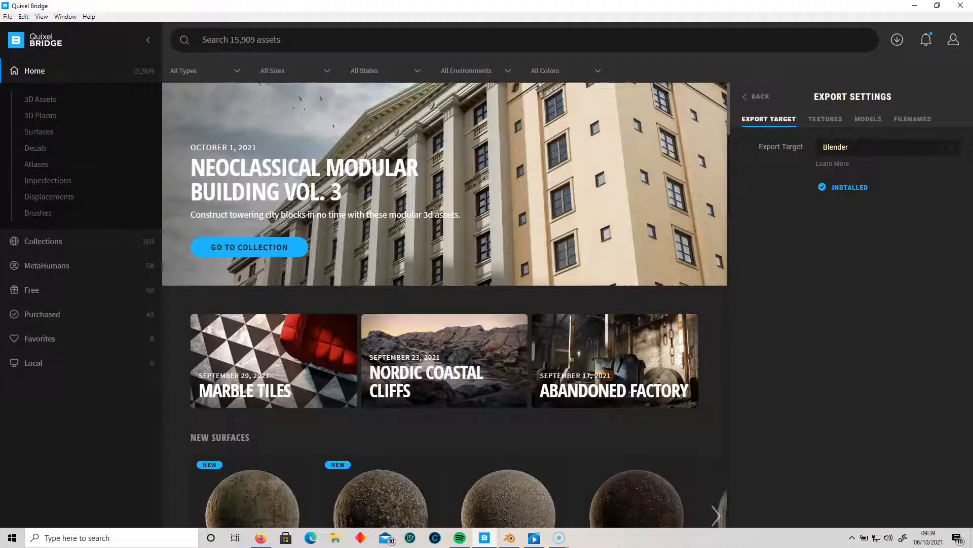
Open the export settings, review the available export targets and choose Blender
{"action": "left_click", "coordinate": [24, 17]}
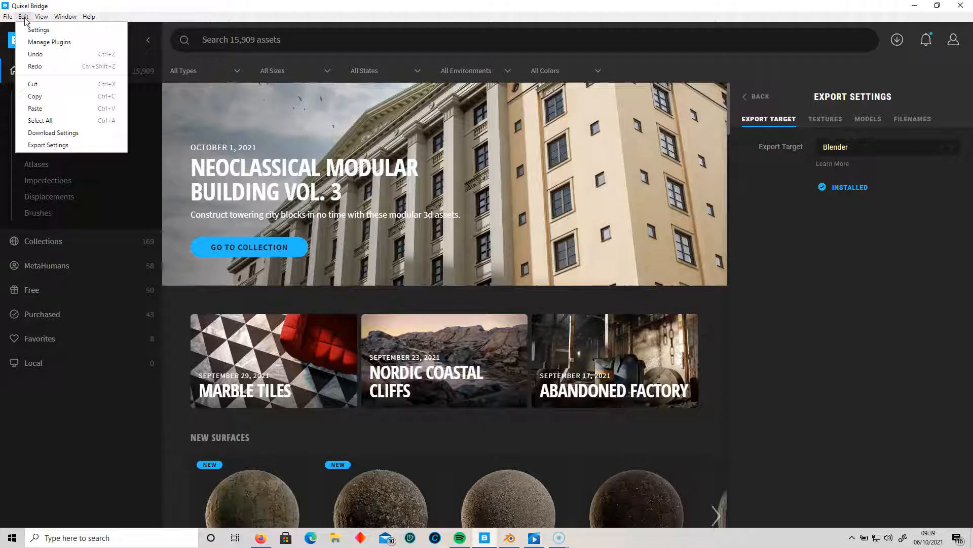
{"action": "left_click", "coordinate": [60, 145]}
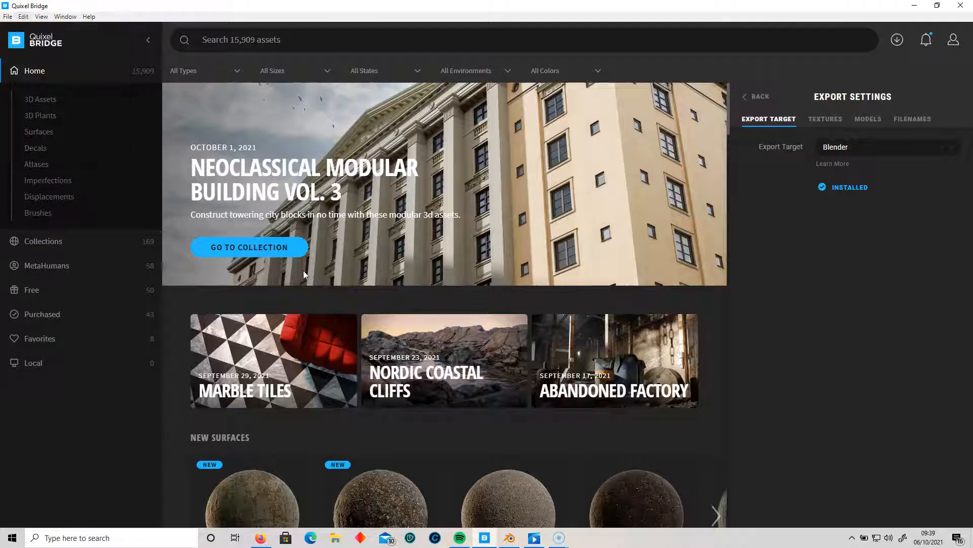
{"action": "left_click", "coordinate": [837, 148]}
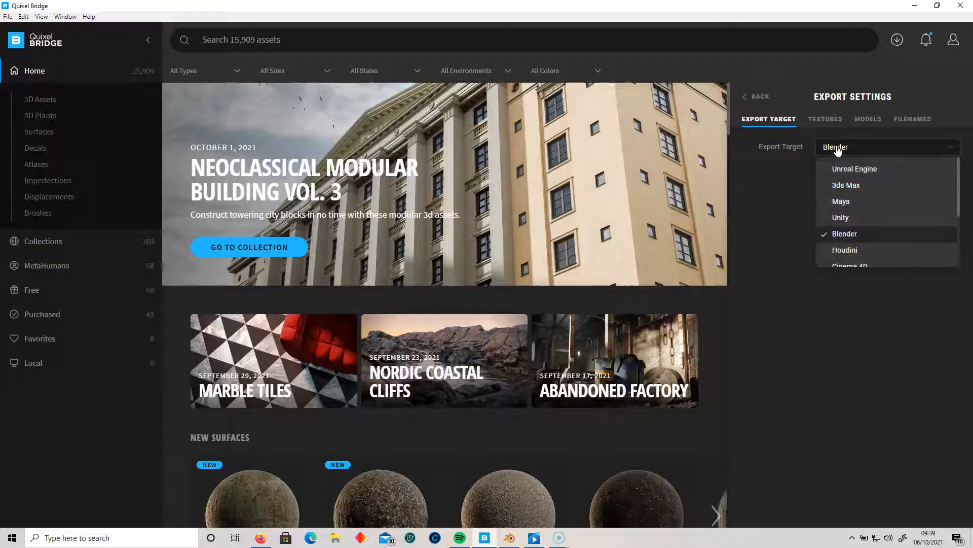
{"action": "scroll", "coordinate": [866, 213], "scroll_direction": "down", "scroll_amount": 3}
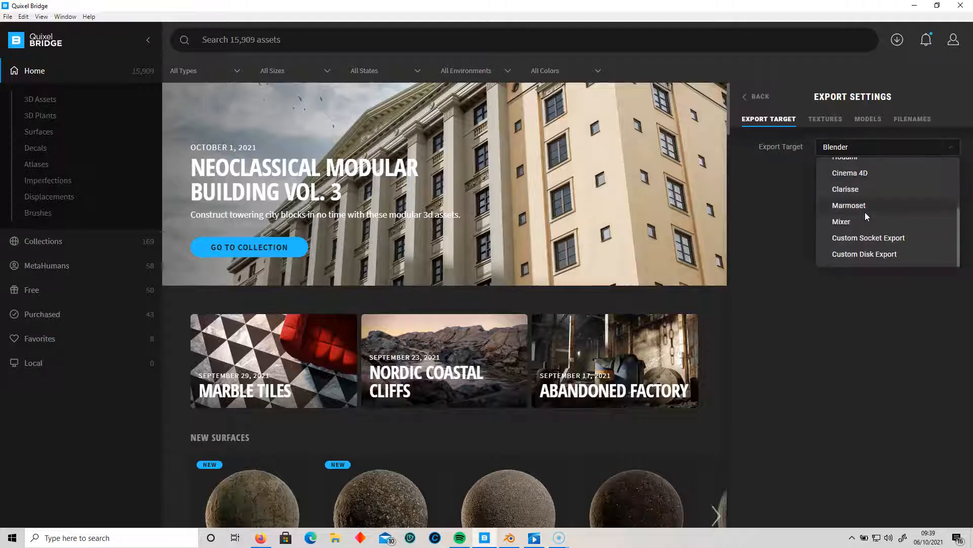
{"action": "scroll", "coordinate": [837, 251], "scroll_direction": "up", "scroll_amount": 3}
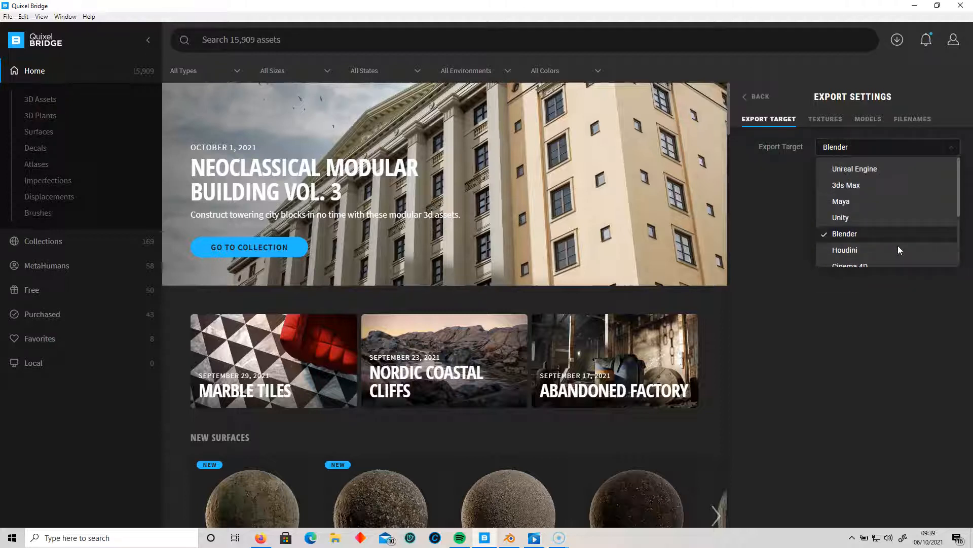
{"action": "left_click", "coordinate": [833, 234]}
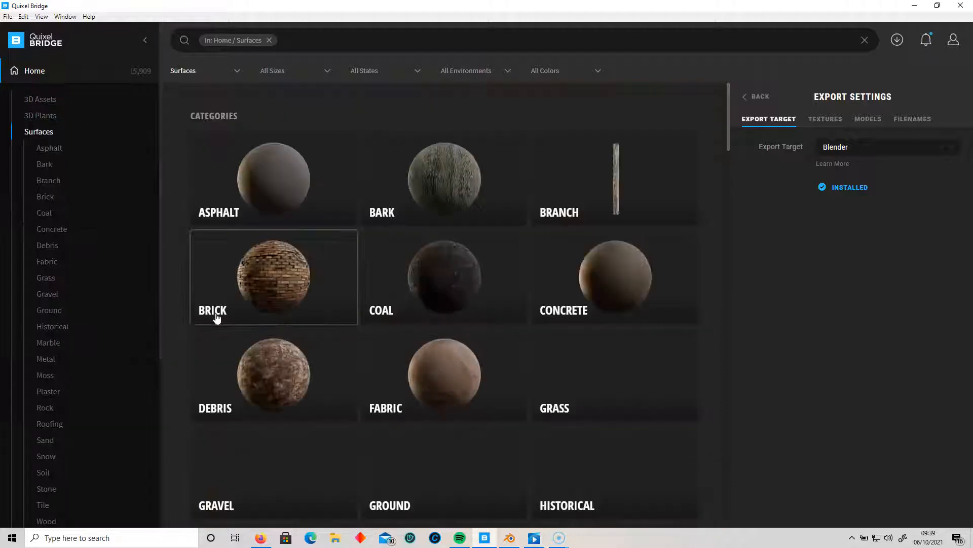
Browse the surface categories and the concrete surfaces, and clear the category filter
{"action": "scroll", "coordinate": [442, 403], "scroll_direction": "down", "scroll_amount": 1}
{"action": "scroll", "coordinate": [443, 404], "scroll_direction": "down", "scroll_amount": 10}
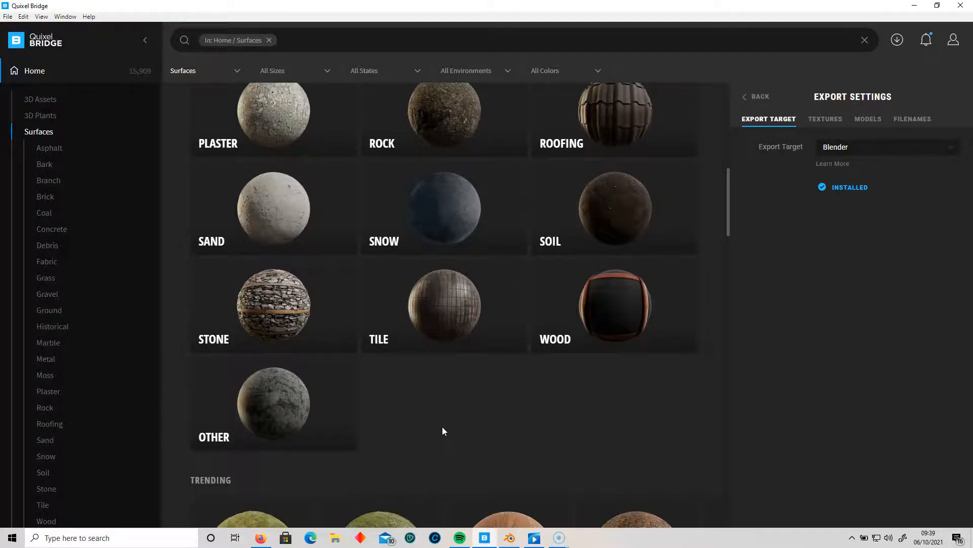
{"action": "scroll", "coordinate": [443, 431], "scroll_direction": "up", "scroll_amount": 10}
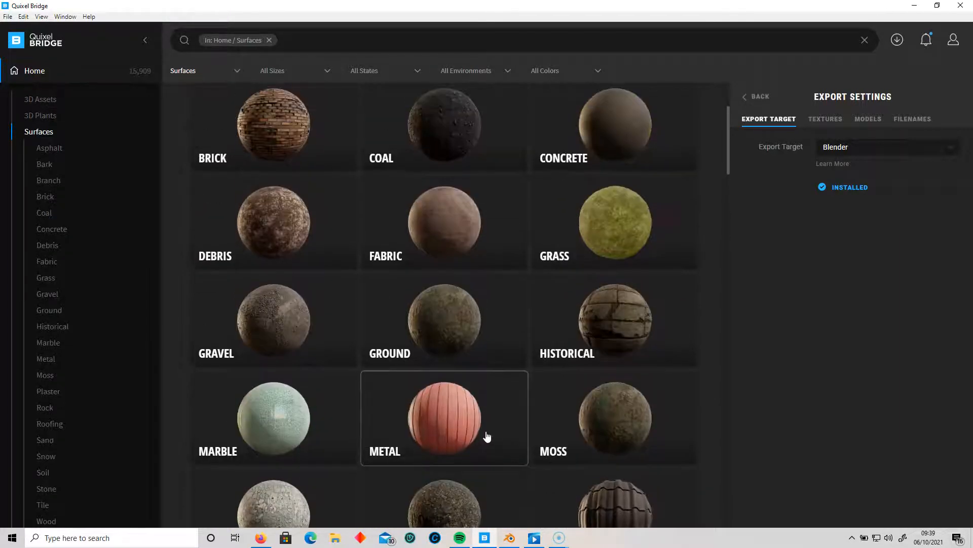
{"action": "scroll", "coordinate": [484, 435], "scroll_direction": "up", "scroll_amount": 2}
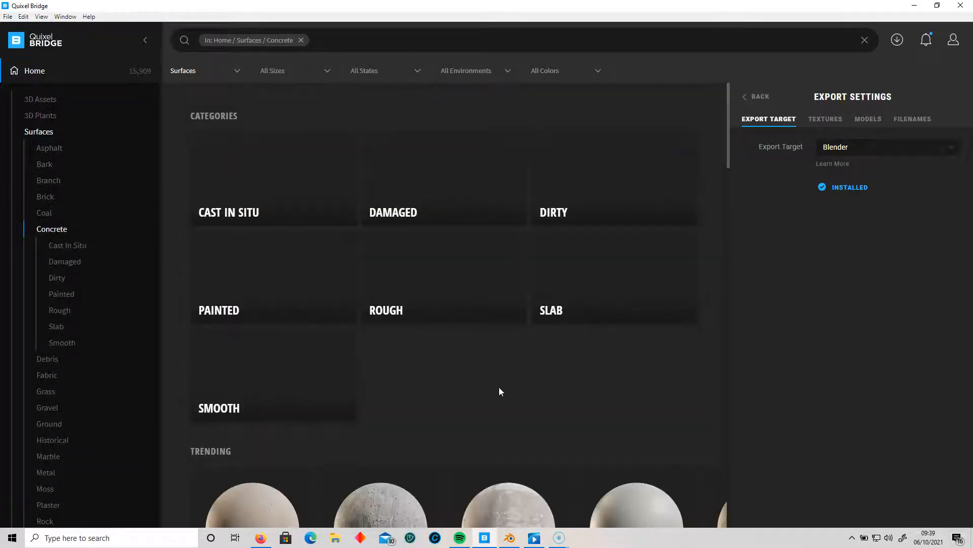
{"action": "scroll", "coordinate": [498, 386], "scroll_direction": "down", "scroll_amount": 7}
{"action": "scroll", "coordinate": [502, 409], "scroll_direction": "down", "scroll_amount": 10}
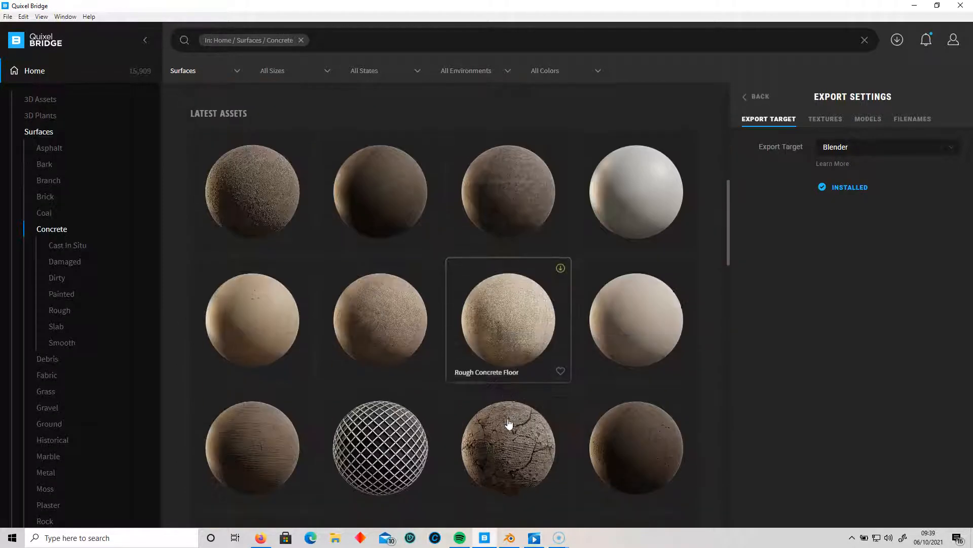
{"action": "scroll", "coordinate": [442, 345], "scroll_direction": "down", "scroll_amount": 10}
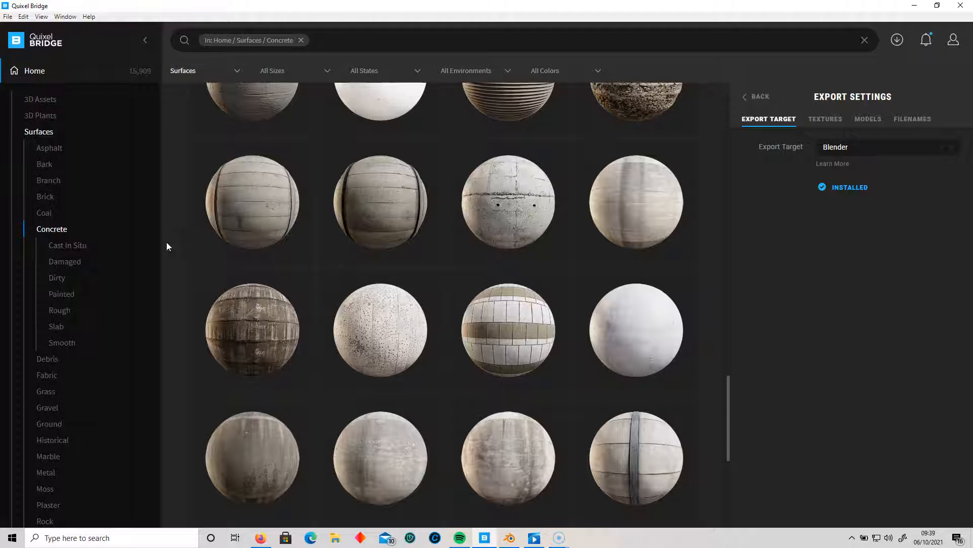
{"action": "left_click", "coordinate": [302, 41]}
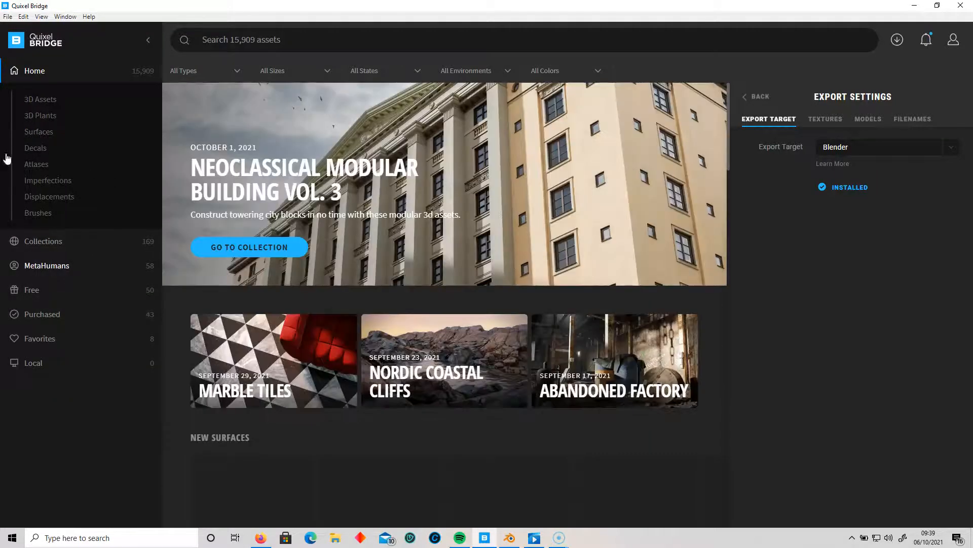
Search the Surfaces category for "sand" and look through the resulting materials
{"action": "left_click", "coordinate": [42, 133]}
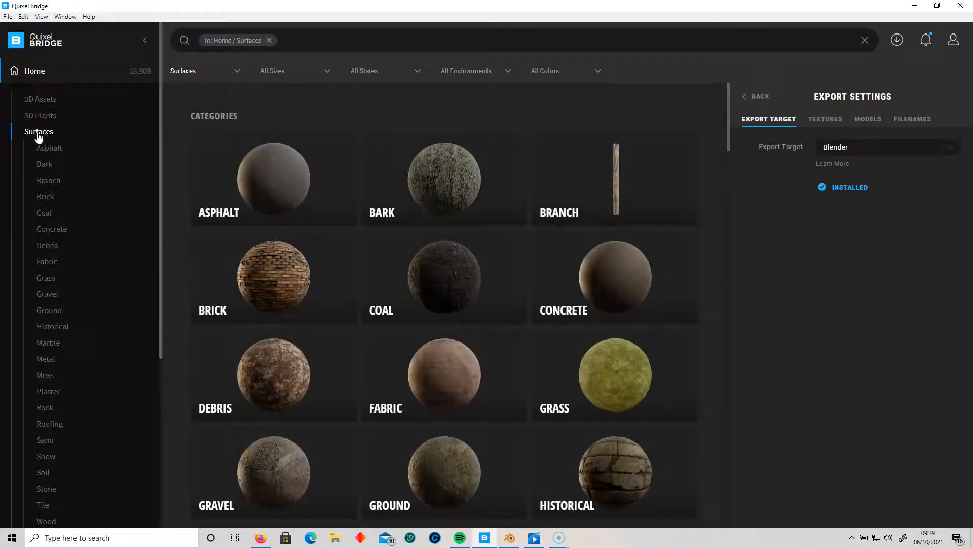
{"action": "left_click", "coordinate": [323, 39]}
{"action": "type", "text": "sand"}
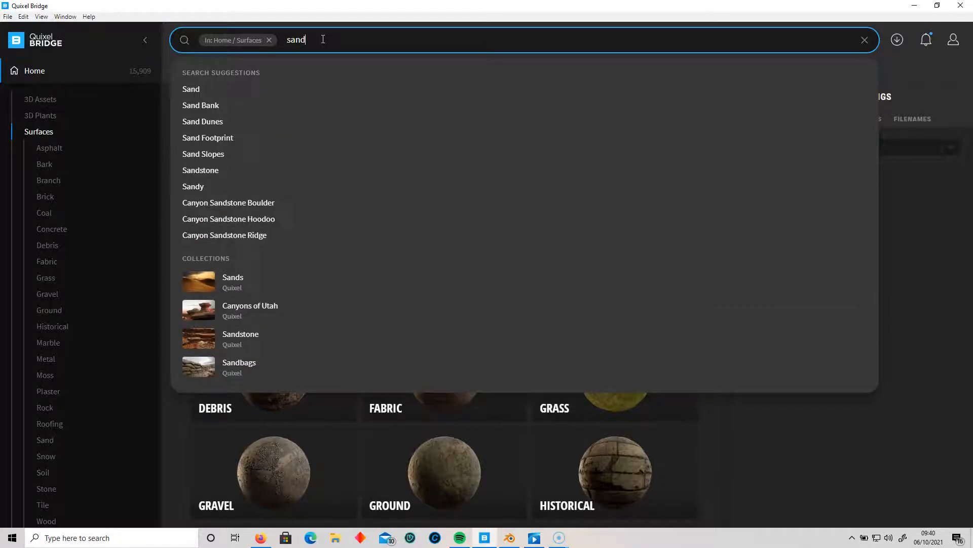
{"action": "key", "text": "Return"}
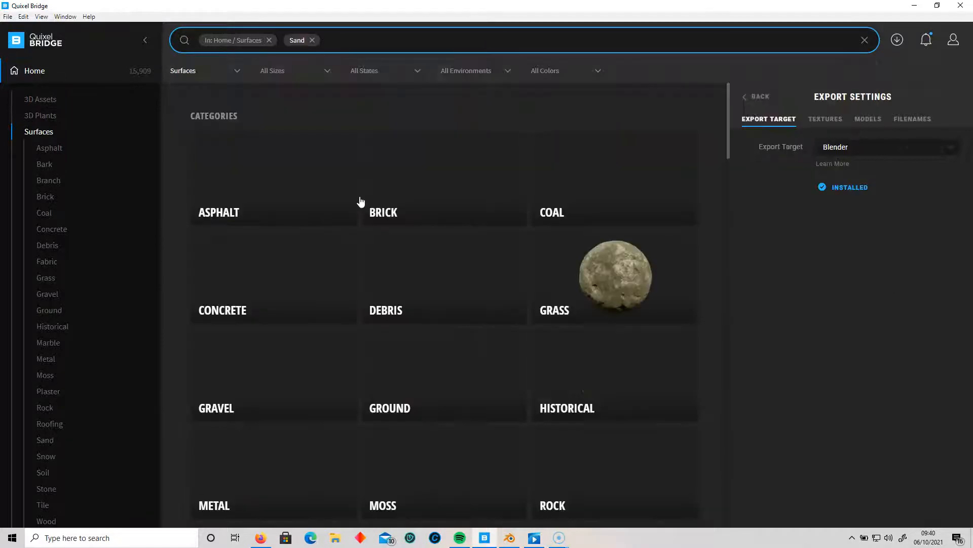
{"action": "scroll", "coordinate": [428, 256], "scroll_direction": "down", "scroll_amount": 10}
{"action": "scroll", "coordinate": [441, 282], "scroll_direction": "down", "scroll_amount": 2}
{"action": "scroll", "coordinate": [454, 362], "scroll_direction": "down", "scroll_amount": 3}
{"action": "scroll", "coordinate": [453, 359], "scroll_direction": "down", "scroll_amount": 5}
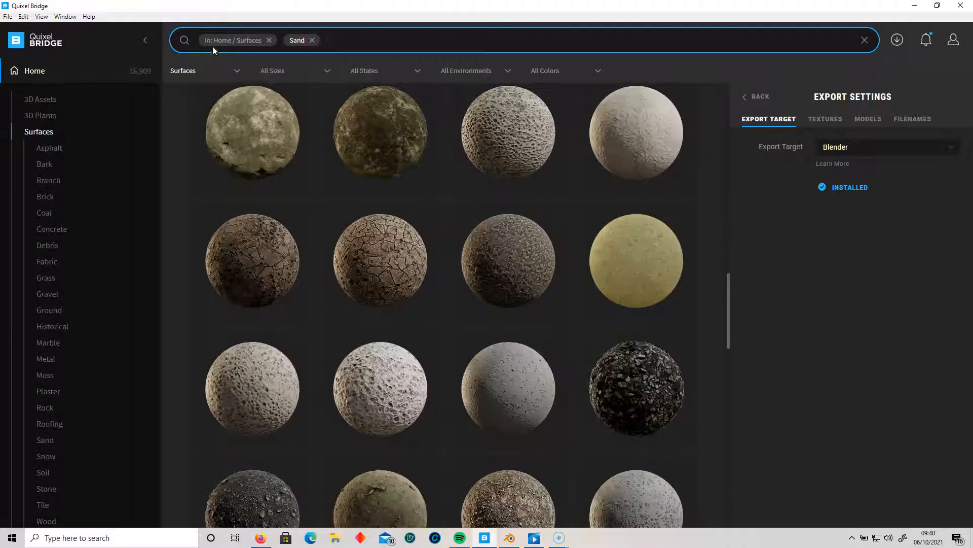
{"action": "scroll", "coordinate": [420, 330], "scroll_direction": "down", "scroll_amount": 8}
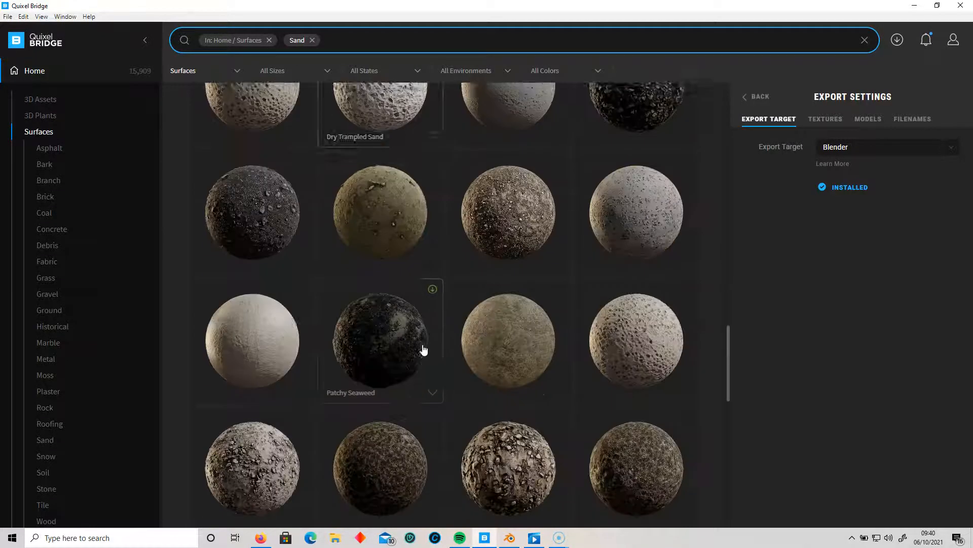
{"action": "scroll", "coordinate": [425, 357], "scroll_direction": "down", "scroll_amount": 10}
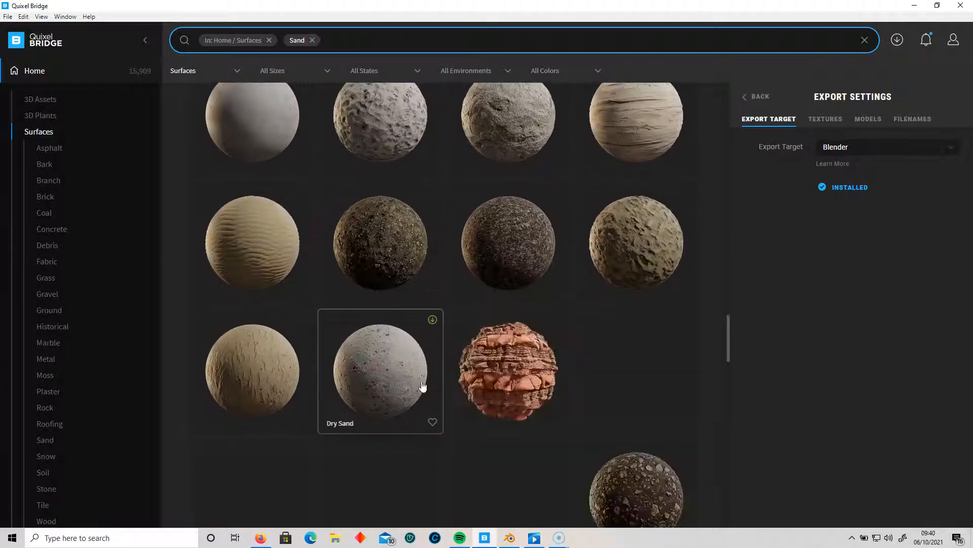
{"action": "scroll", "coordinate": [409, 375], "scroll_direction": "down", "scroll_amount": 8}
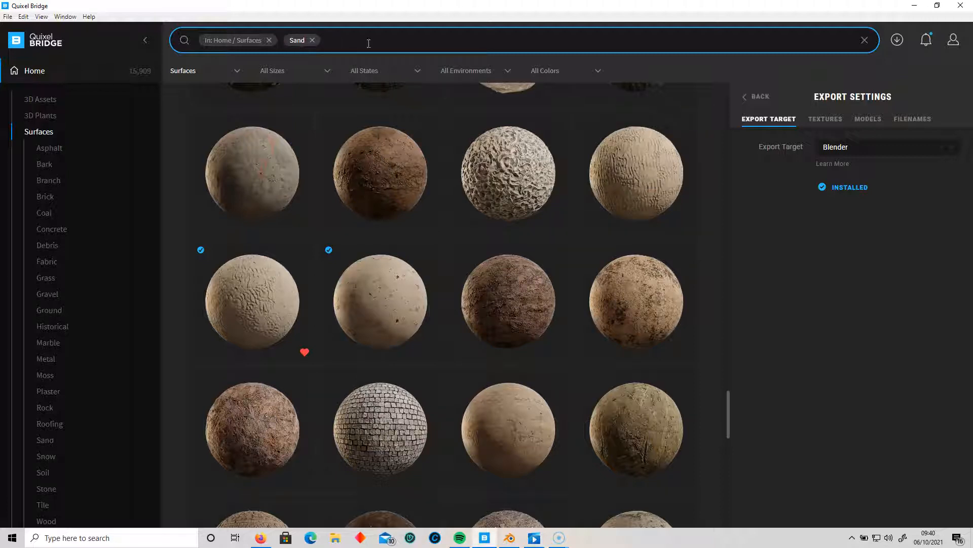
Narrow the sand search with "thai" and locate the Thai Seaweed On Sand surface
{"action": "type", "text": "thai"}
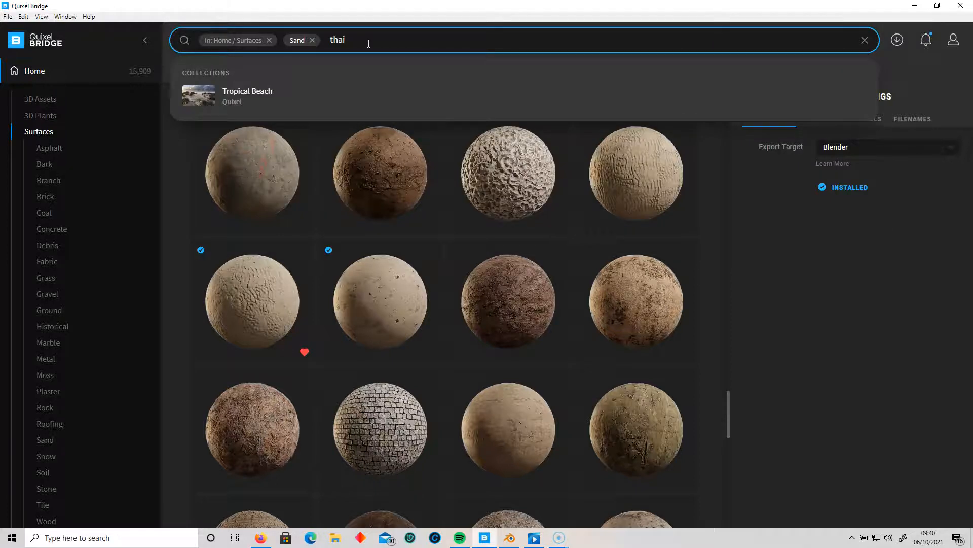
{"action": "key", "text": "Return"}
{"action": "scroll", "coordinate": [460, 273], "scroll_direction": "down", "scroll_amount": 5}
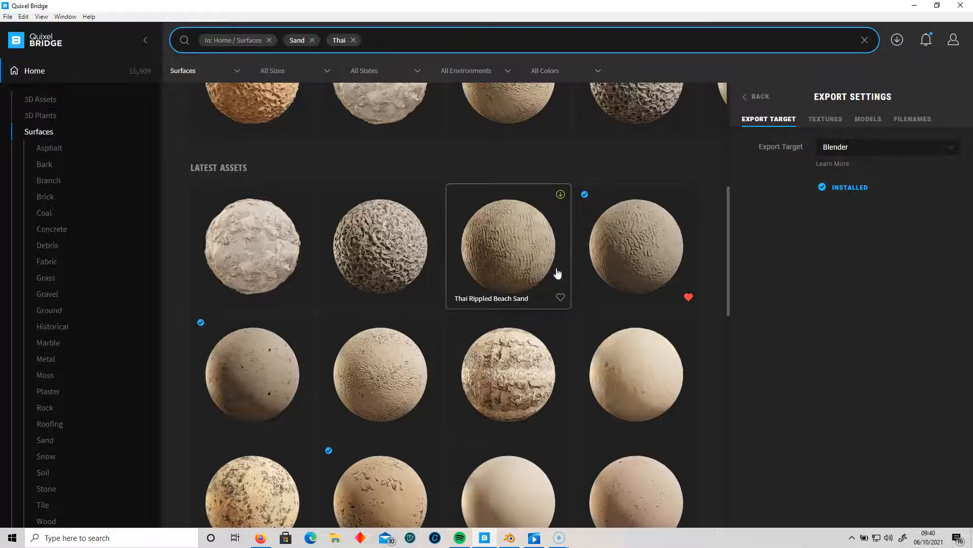
{"action": "scroll", "coordinate": [604, 355], "scroll_direction": "down", "scroll_amount": 3}
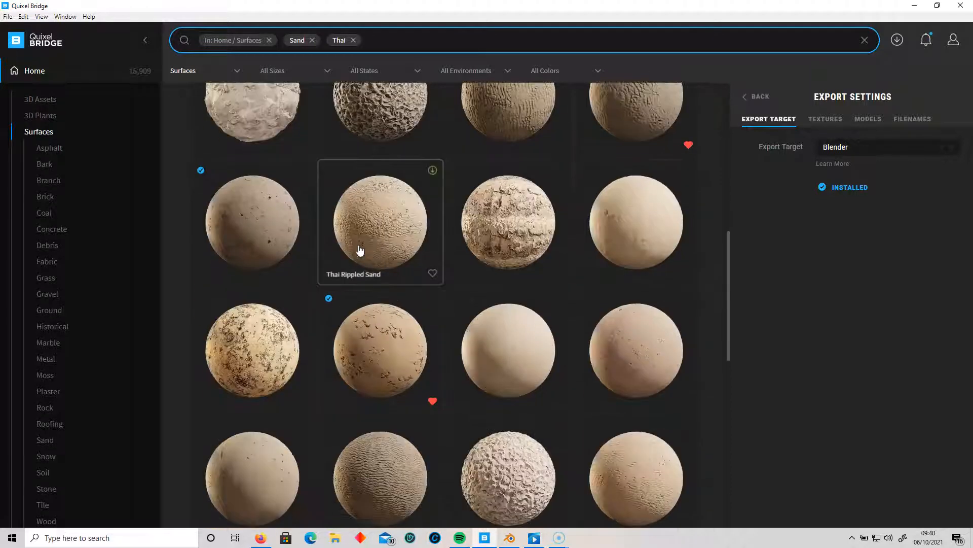
{"action": "scroll", "coordinate": [486, 314], "scroll_direction": "down", "scroll_amount": 2}
{"action": "left_click", "coordinate": [434, 301]}
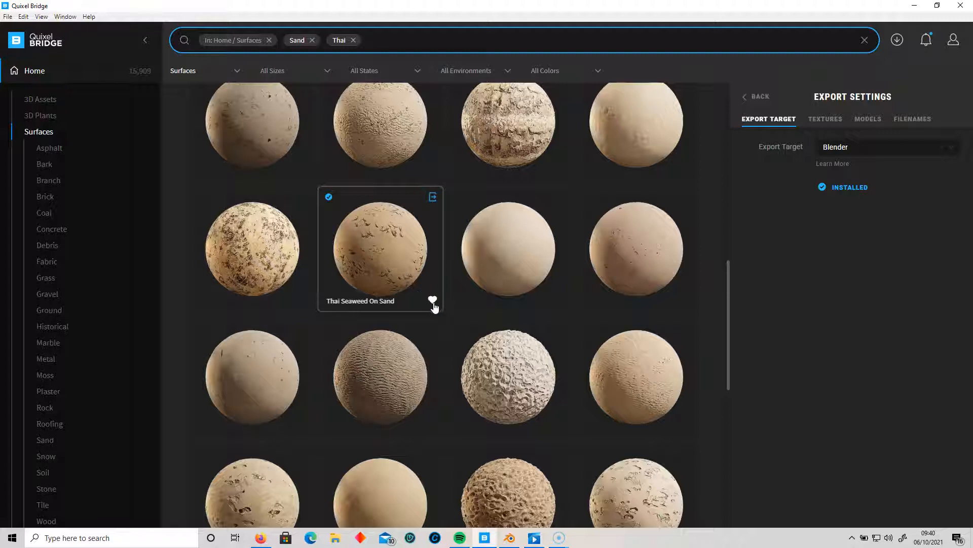
Open the Favorites collection and look through the favorited rock assets and sand surfaces
{"action": "scroll", "coordinate": [76, 435], "scroll_direction": "down", "scroll_amount": 5}
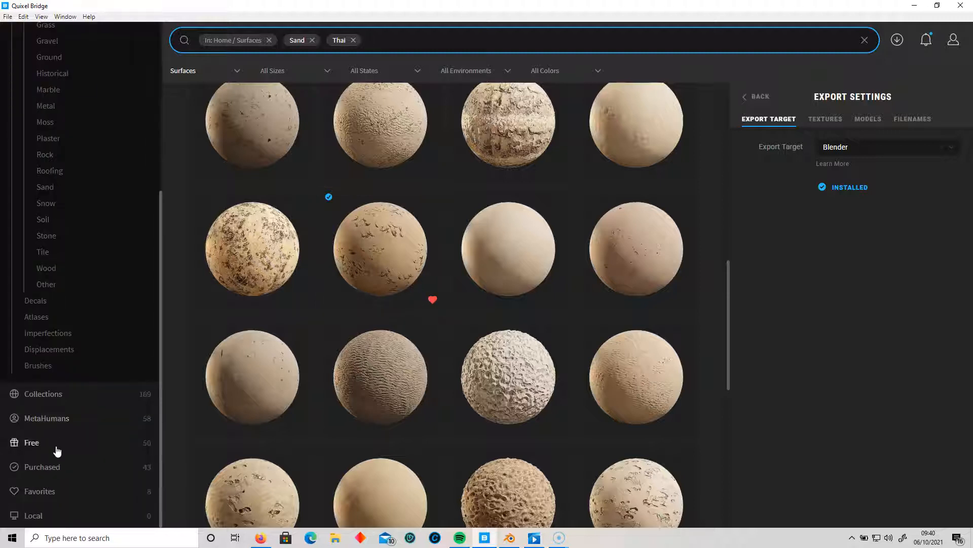
{"action": "left_click", "coordinate": [41, 490]}
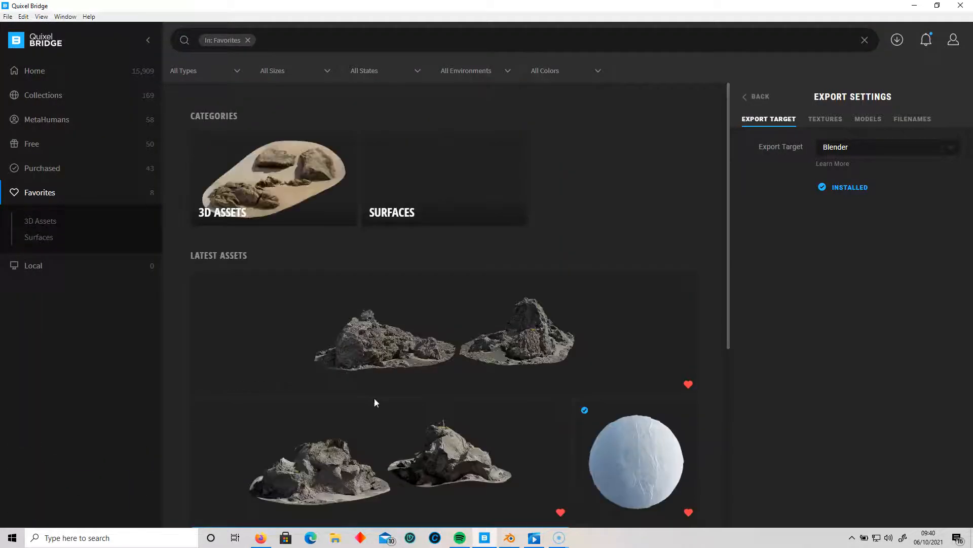
{"action": "scroll", "coordinate": [459, 386], "scroll_direction": "down", "scroll_amount": 4}
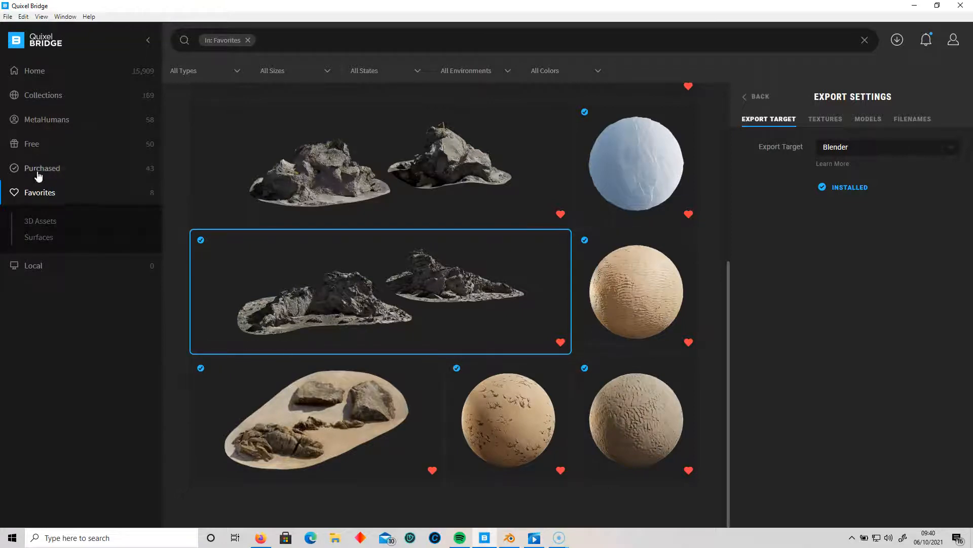
Return to the Surfaces category of the home library and search it for "sand thai"
{"action": "left_click", "coordinate": [38, 71]}
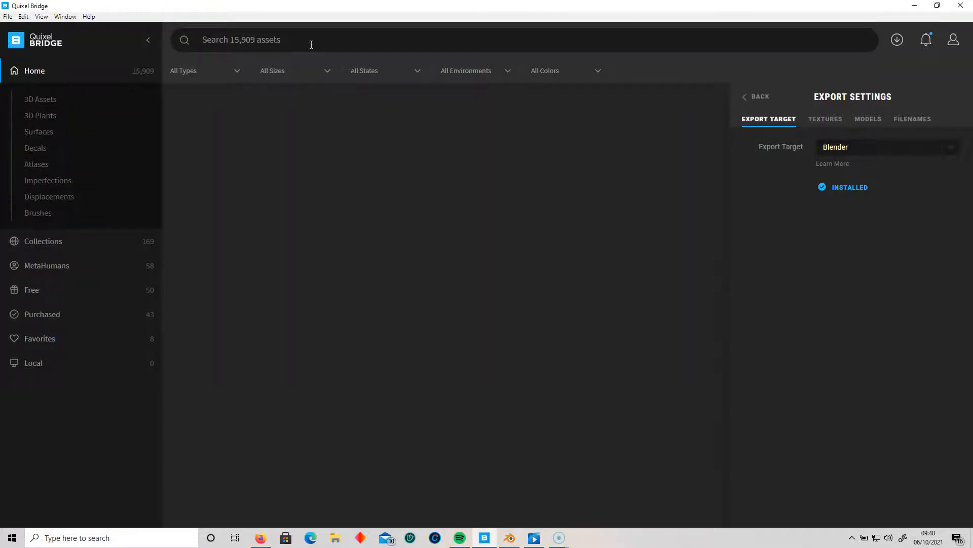
{"action": "left_click", "coordinate": [311, 44]}
{"action": "left_click", "coordinate": [45, 132]}
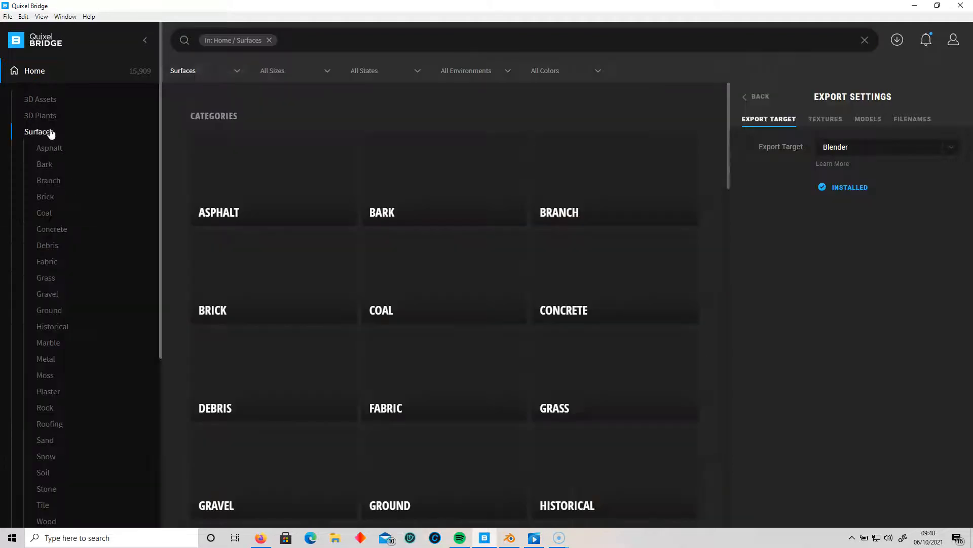
{"action": "left_click", "coordinate": [308, 40]}
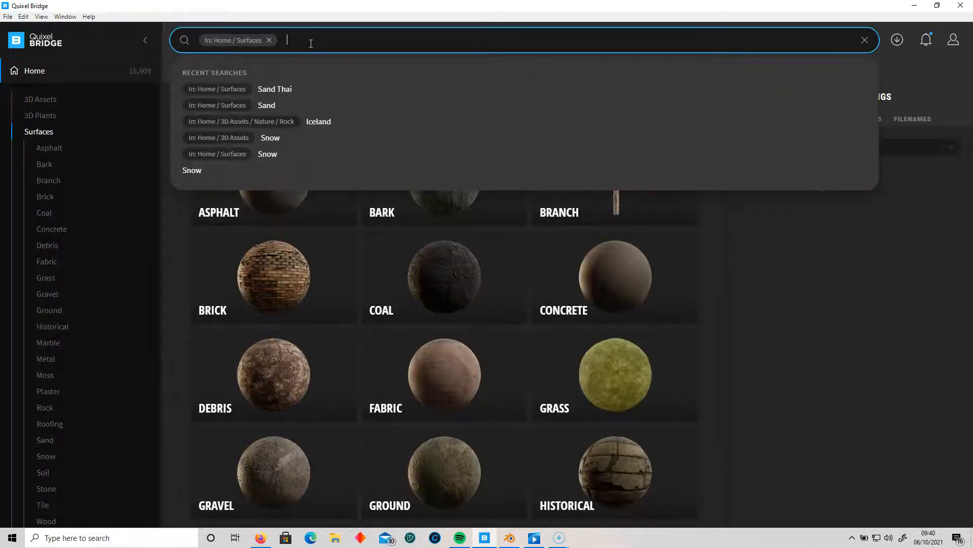
{"action": "type", "text": "sand thai"}
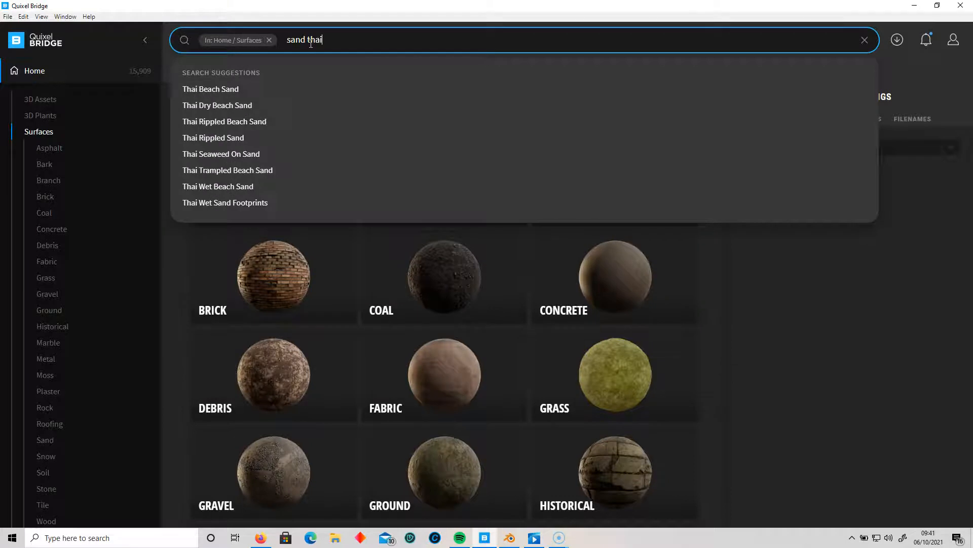
{"action": "key", "text": "Return"}
Find and select the Thai Rippled Sand surface, leave the export settings and review its asset details
{"action": "scroll", "coordinate": [408, 393], "scroll_direction": "down", "scroll_amount": 15}
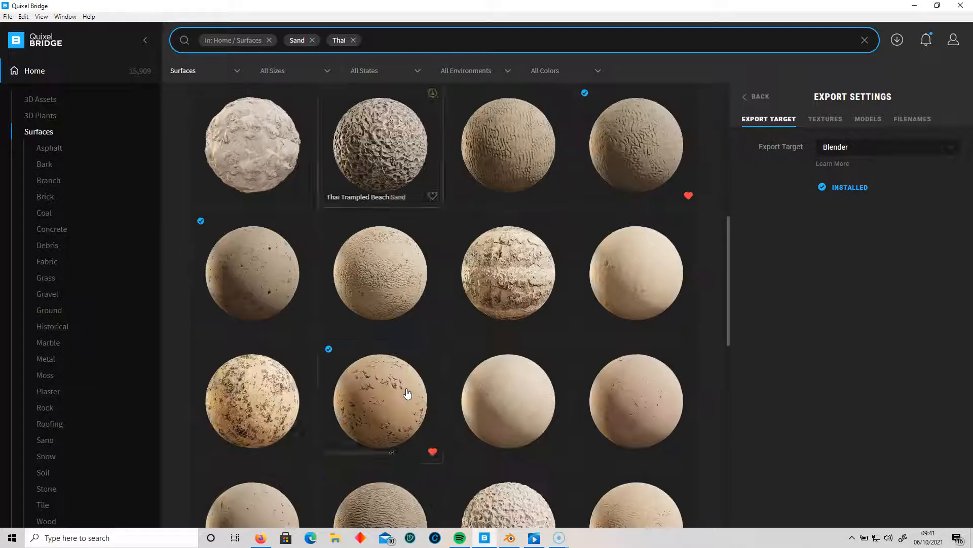
{"action": "scroll", "coordinate": [408, 393], "scroll_direction": "down", "scroll_amount": 5}
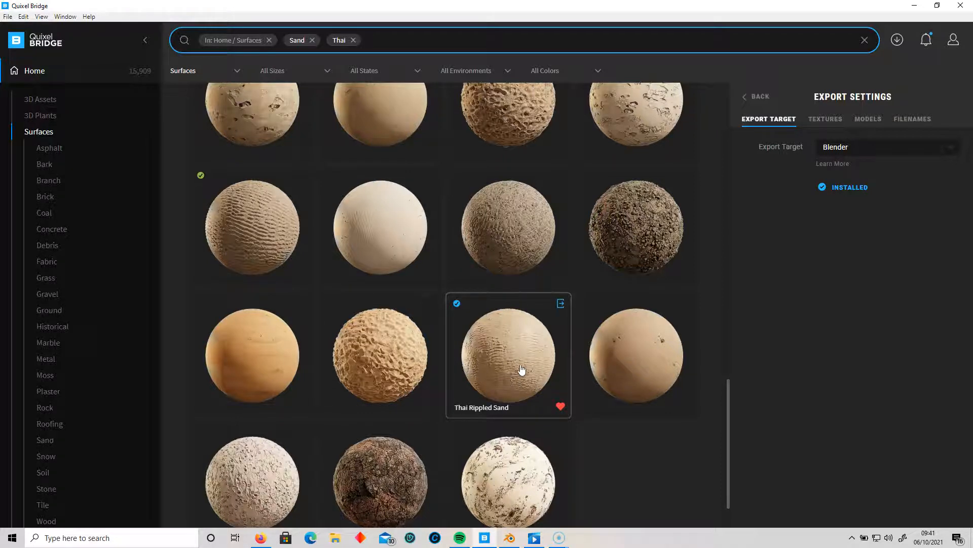
{"action": "left_click", "coordinate": [521, 369]}
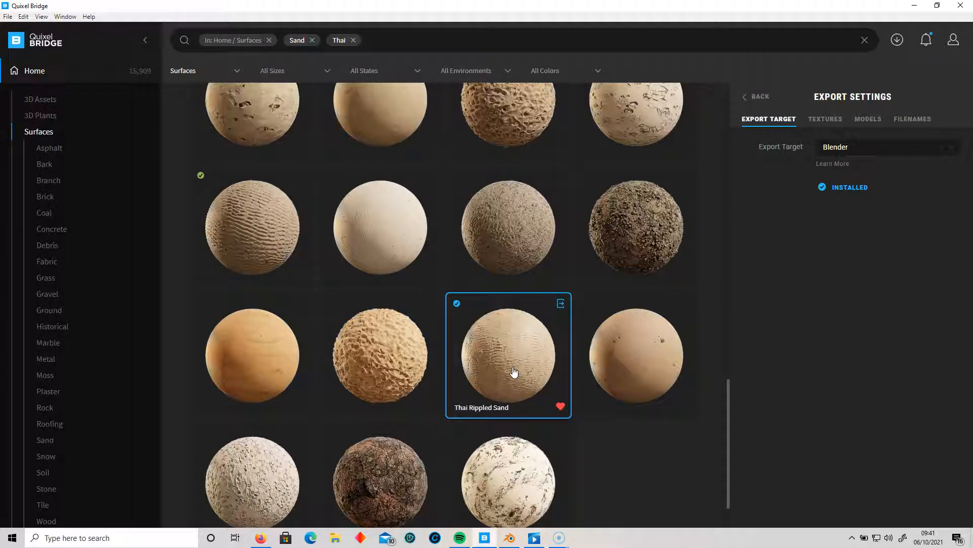
{"action": "left_click", "coordinate": [746, 96]}
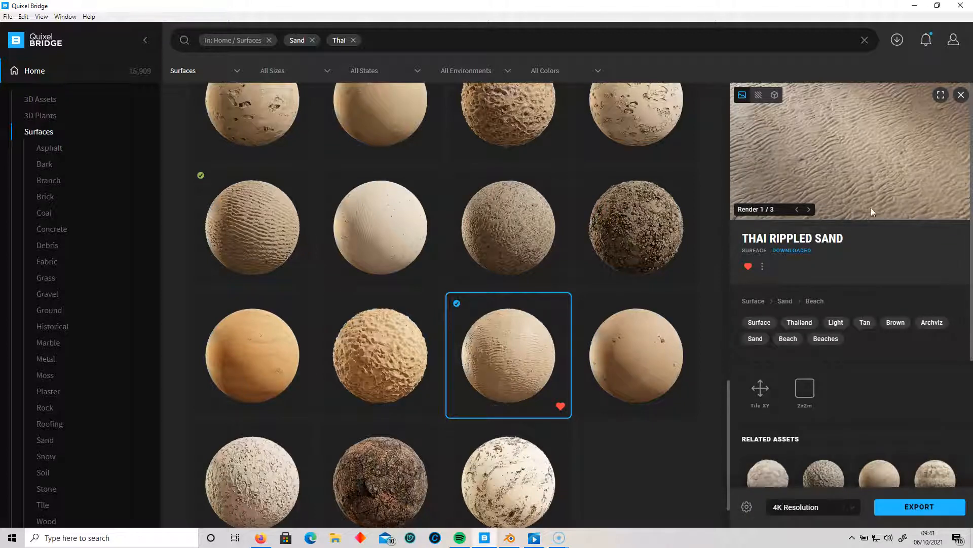
{"action": "scroll", "coordinate": [857, 306], "scroll_direction": "down", "scroll_amount": 5}
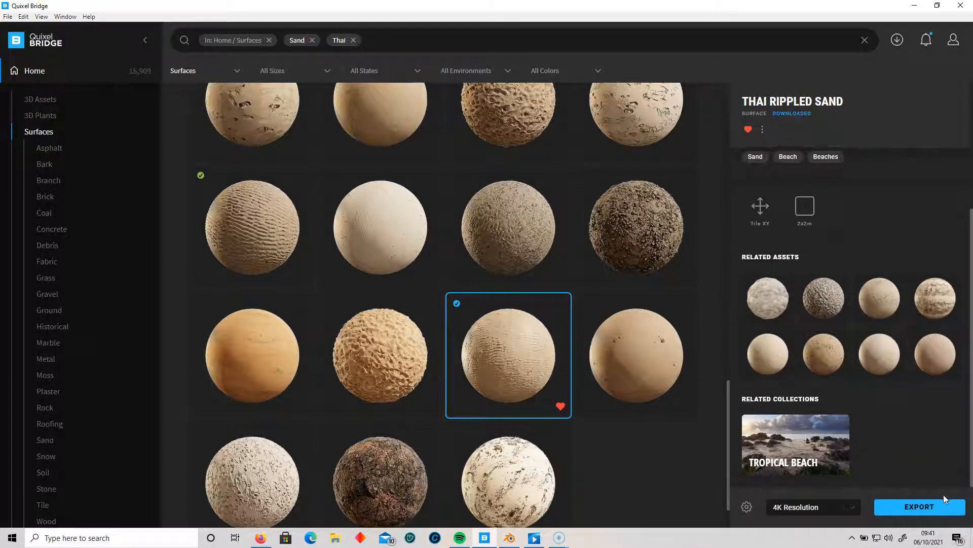
Compare the download option of Thai Wet Sand with the export option of Thai Rippled Sand, and check the resolution choices
{"action": "left_click", "coordinate": [652, 355]}
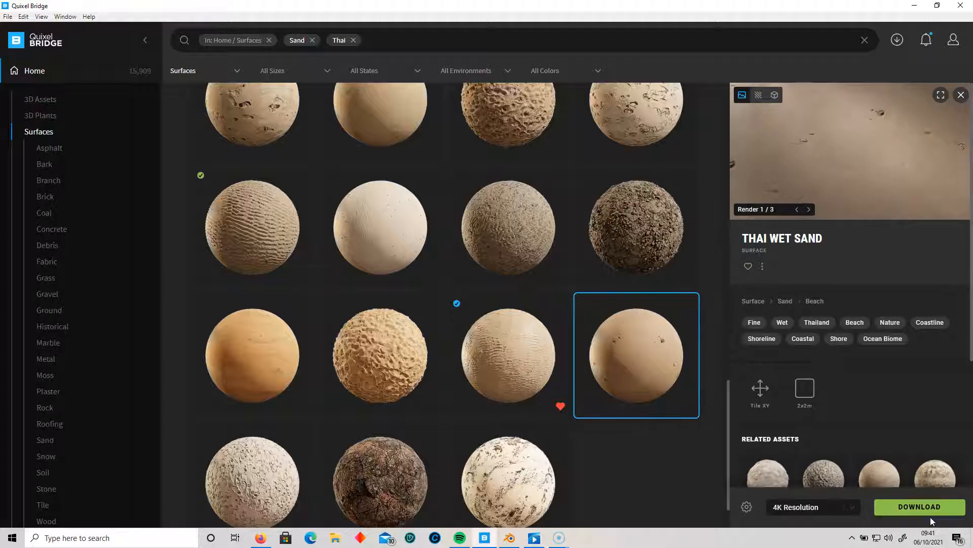
{"action": "left_click", "coordinate": [515, 364]}
{"action": "left_click", "coordinate": [836, 506]}
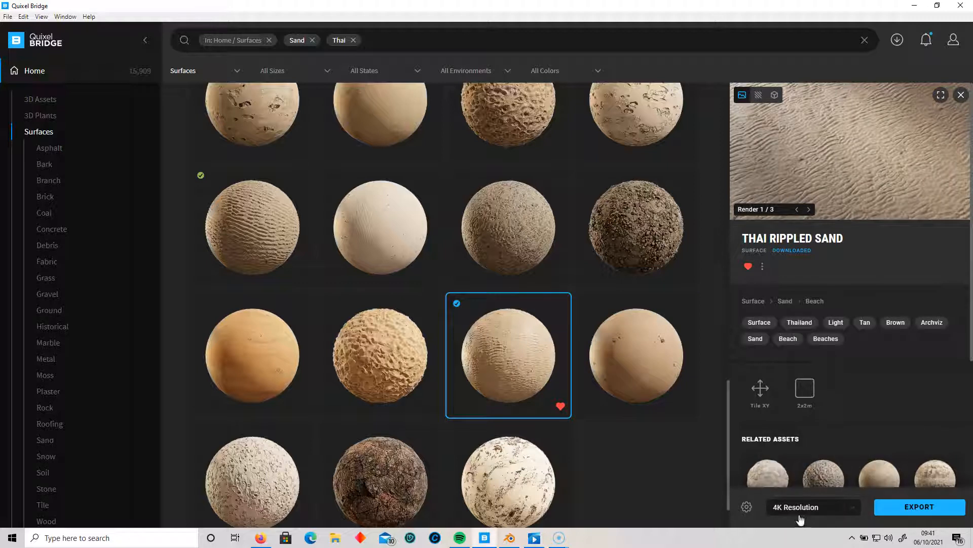
Review the texture maps, model format and LOD options in the download settings, and return to the surface details
{"action": "left_click", "coordinate": [748, 507]}
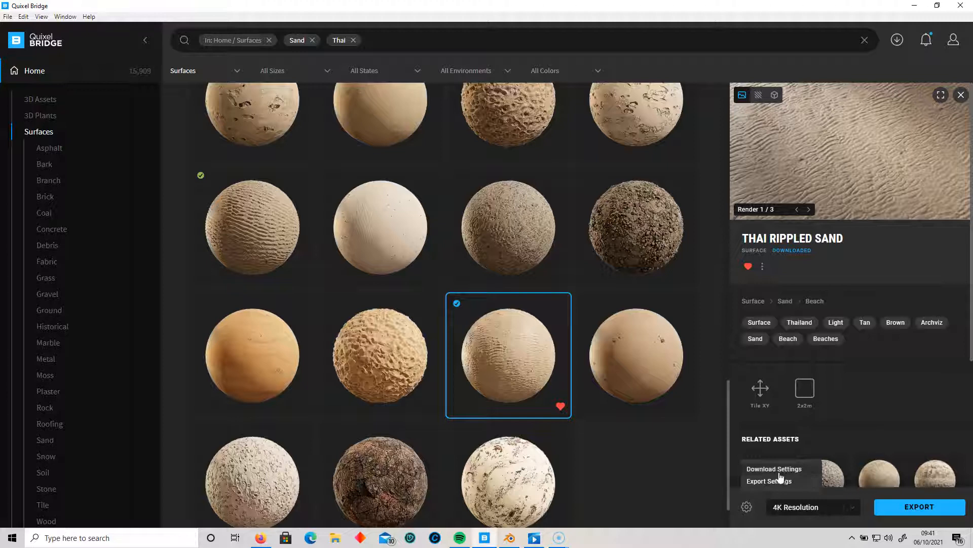
{"action": "left_click", "coordinate": [801, 472]}
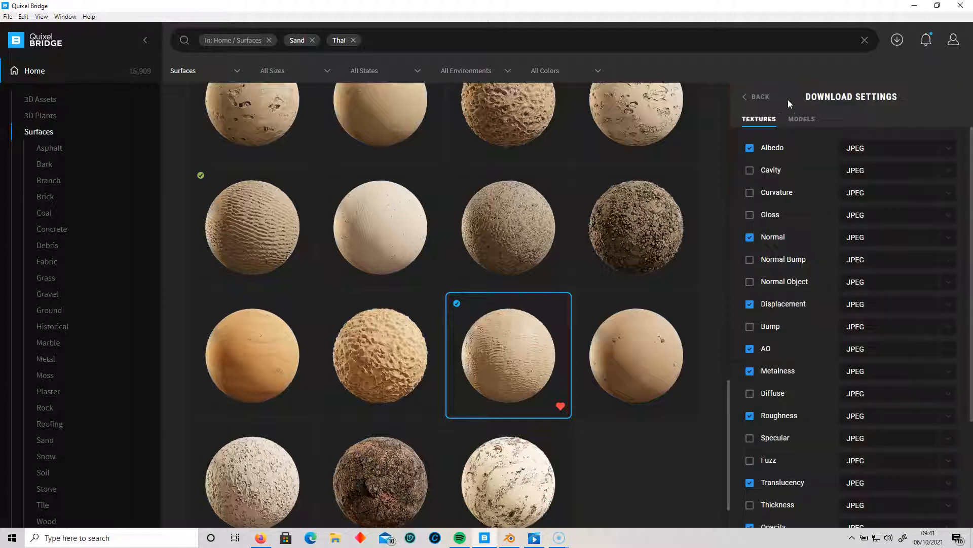
{"action": "left_click", "coordinate": [802, 120]}
{"action": "scroll", "coordinate": [801, 440], "scroll_direction": "down", "scroll_amount": 2}
{"action": "scroll", "coordinate": [798, 446], "scroll_direction": "up", "scroll_amount": 2}
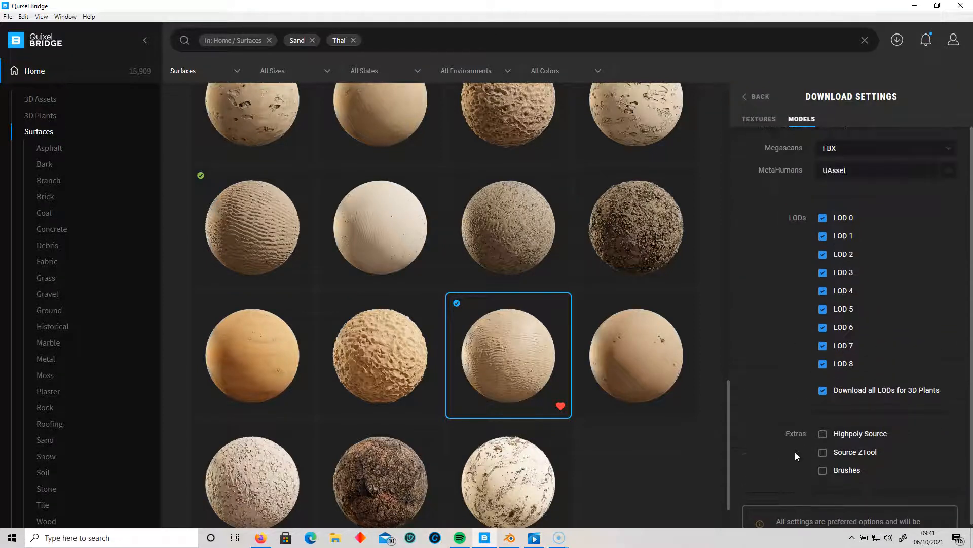
{"action": "left_click", "coordinate": [839, 150]}
{"action": "left_click", "coordinate": [773, 245]}
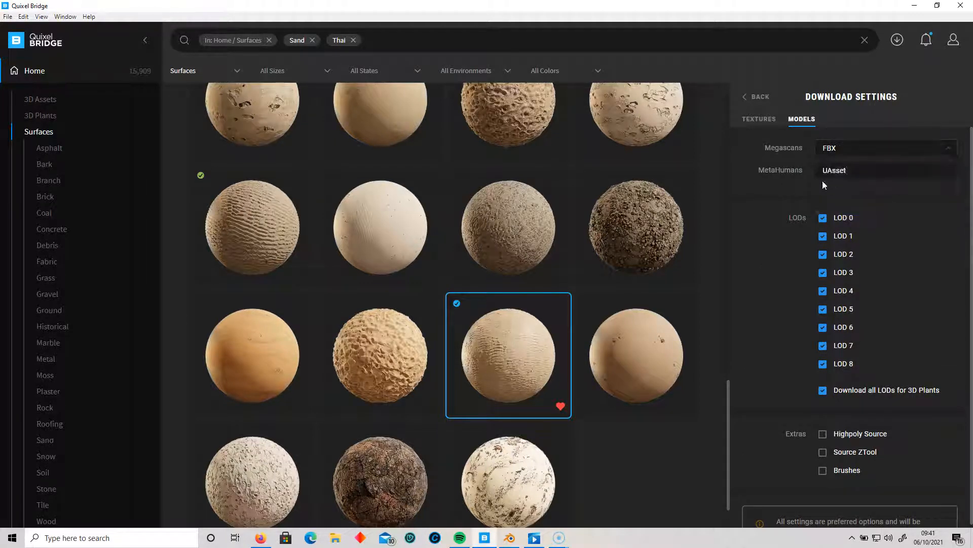
{"action": "left_click", "coordinate": [760, 97]}
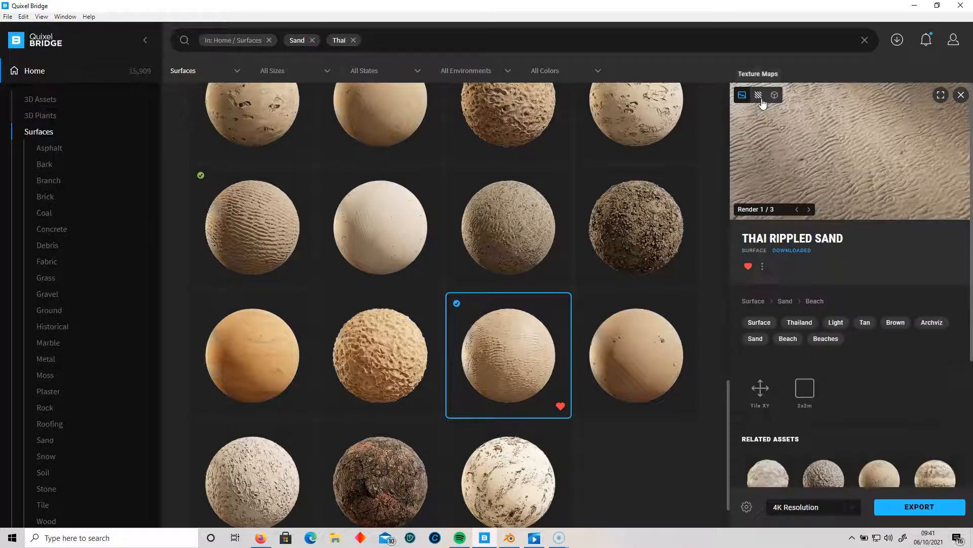
Check that the export target is Blender in the export settings, and return to the Thai Rippled Sand details
{"action": "left_click", "coordinate": [746, 509]}
{"action": "left_click", "coordinate": [773, 482]}
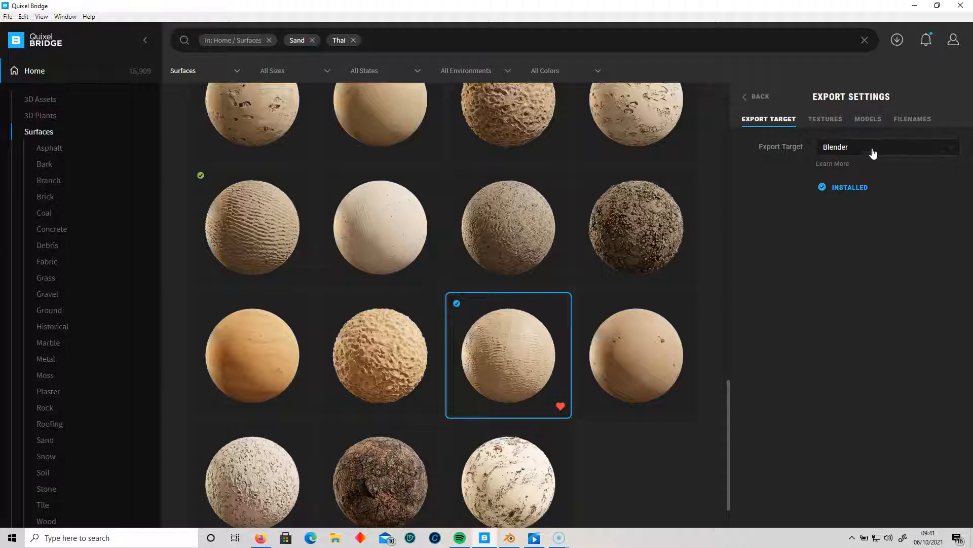
{"action": "left_click", "coordinate": [755, 97]}
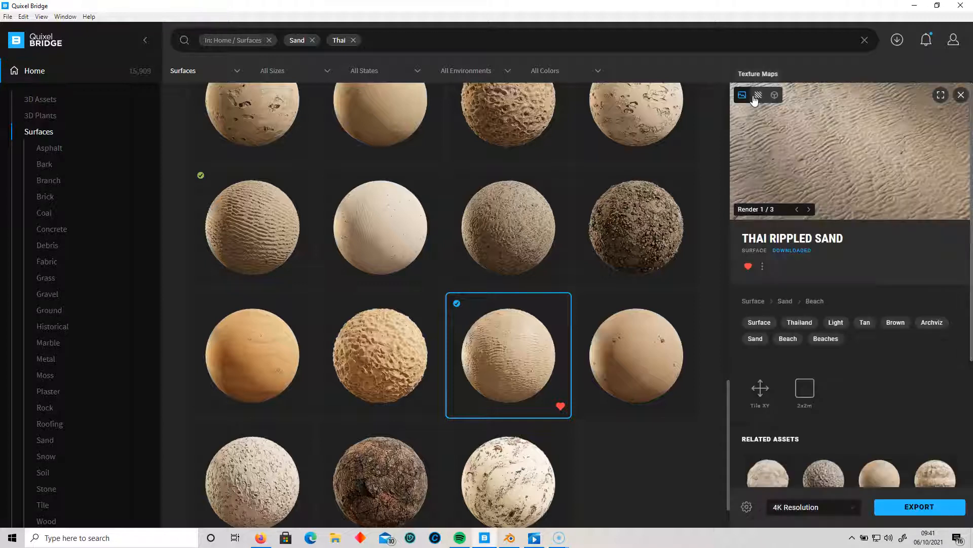
{"action": "scroll", "coordinate": [821, 436], "scroll_direction": "down", "scroll_amount": 3}
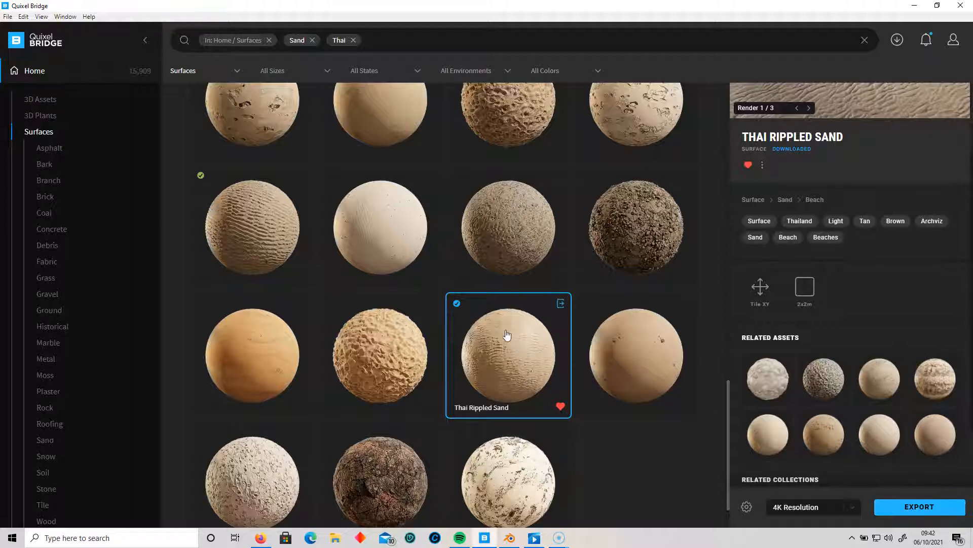
Switch to Blender and start a new General file without saving the changes to Mega03.blend
{"action": "left_click", "coordinate": [509, 538]}
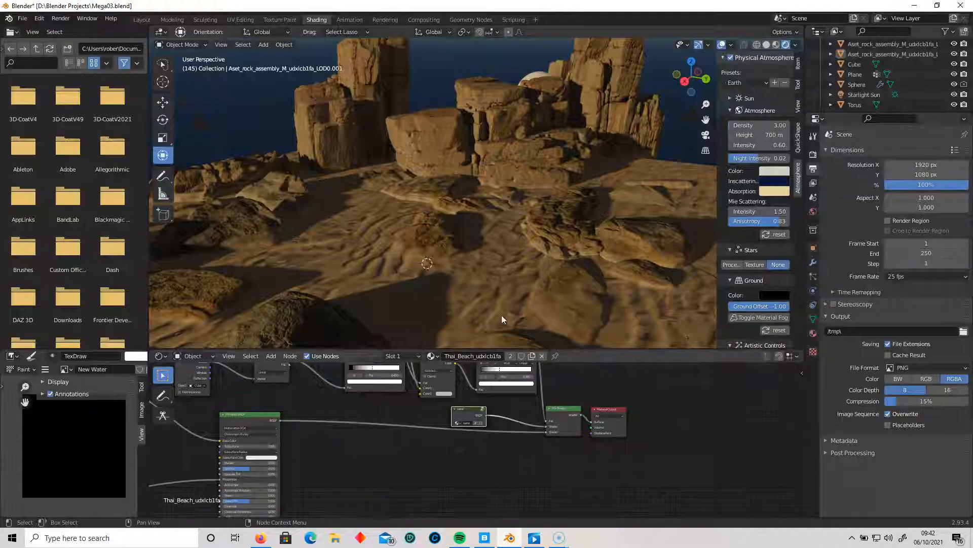
{"action": "middle_click_drag", "start_coordinate": [424, 226], "coordinate": [436, 225]}
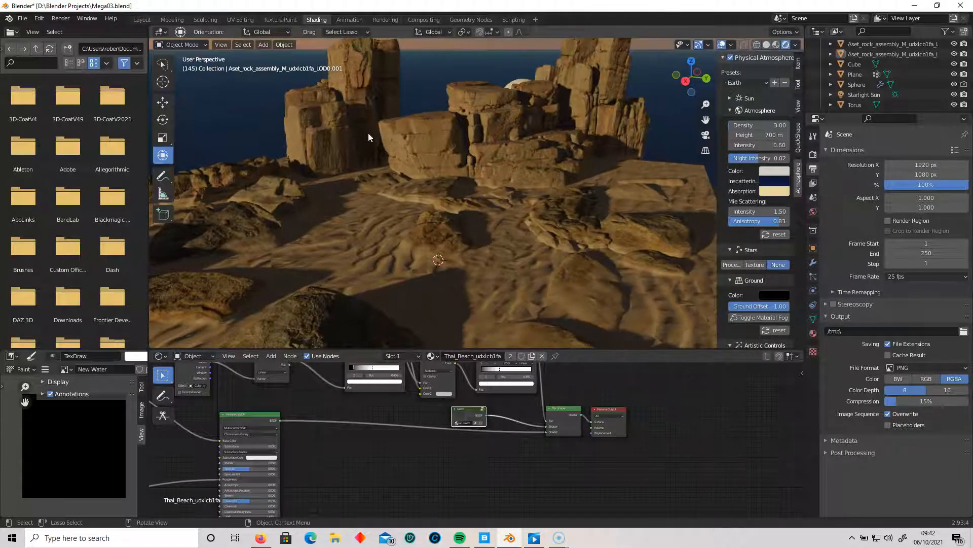
{"action": "left_click", "coordinate": [22, 19]}
{"action": "mouse_move", "coordinate": [33, 32]}
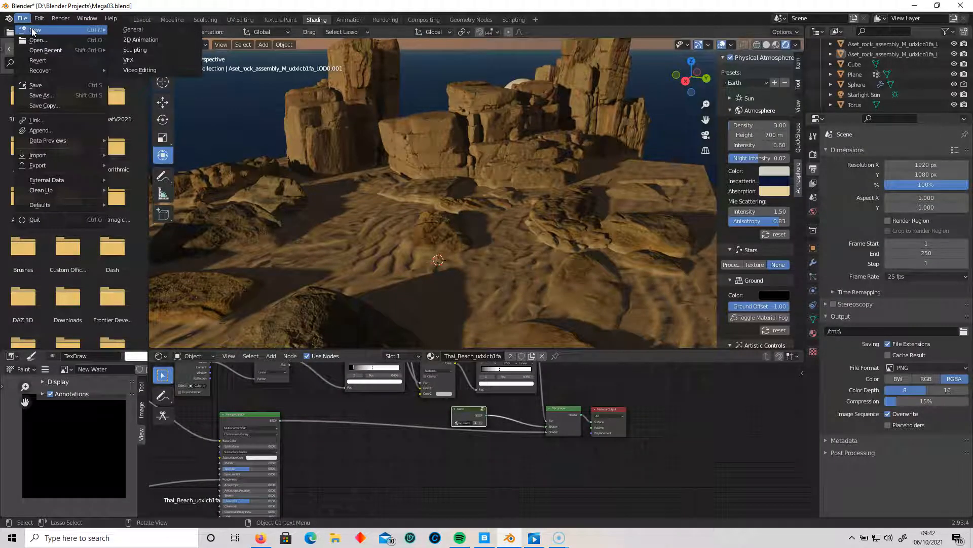
{"action": "left_click", "coordinate": [131, 30]}
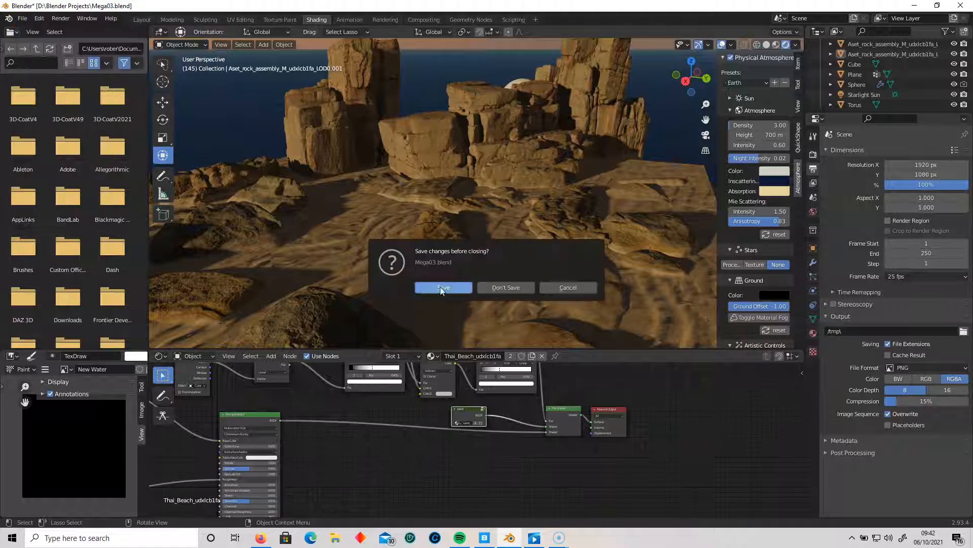
{"action": "left_click", "coordinate": [512, 284]}
Examine the default cube and its surroundings from several angles and distances in the 3D viewport
{"action": "mouse_move", "coordinate": [439, 303]}
{"action": "middle_mouse_down"}
{"action": "mouse_move", "coordinate": [415, 315]}
{"action": "mouse_move", "coordinate": [474, 316]}
{"action": "mouse_move", "coordinate": [457, 313]}
{"action": "mouse_move", "coordinate": [470, 321]}
{"action": "mouse_move", "coordinate": [504, 291]}
{"action": "mouse_move", "coordinate": [437, 310]}
{"action": "mouse_move", "coordinate": [523, 350]}
{"action": "mouse_move", "coordinate": [643, 320]}
{"action": "mouse_move", "coordinate": [439, 344]}
{"action": "mouse_move", "coordinate": [244, 286]}
{"action": "mouse_move", "coordinate": [459, 284]}
{"action": "mouse_move", "coordinate": [421, 306]}
{"action": "mouse_move", "coordinate": [600, 298]}
{"action": "mouse_move", "coordinate": [445, 297]}
{"action": "middle_mouse_up"}
{"action": "right_click_drag", "start_coordinate": [451, 284], "coordinate": [459, 319], "text": "shift"}
{"action": "right_click", "coordinate": [464, 323]}
{"action": "left_click", "coordinate": [477, 324]}
{"action": "scroll", "coordinate": [479, 320], "scroll_direction": "up", "scroll_amount": 4}
{"action": "scroll", "coordinate": [483, 333], "scroll_direction": "down", "scroll_amount": 4}
{"action": "scroll", "coordinate": [479, 325], "scroll_direction": "up", "scroll_amount": 5}
{"action": "scroll", "coordinate": [470, 337], "scroll_direction": "down", "scroll_amount": 5}
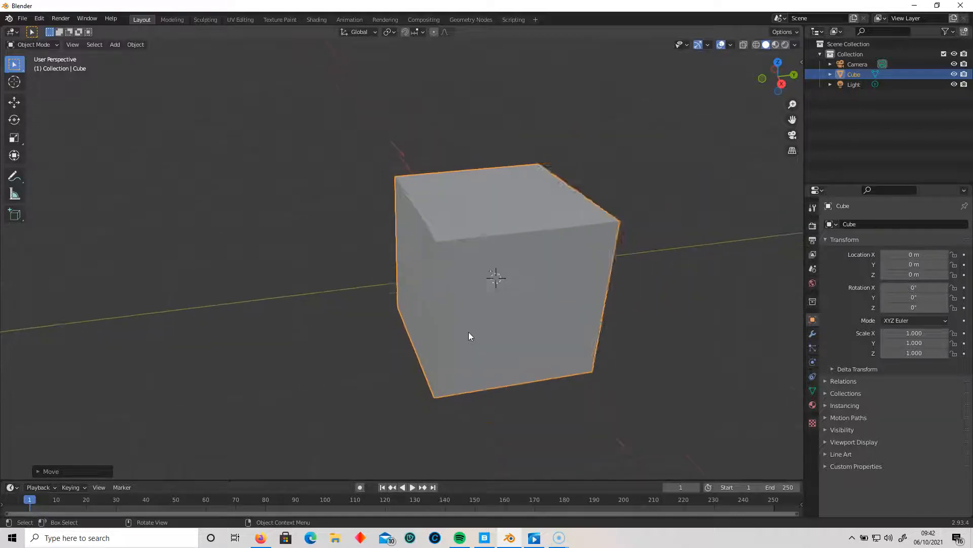
{"action": "scroll", "coordinate": [467, 348], "scroll_direction": "up", "scroll_amount": 7}
{"action": "scroll", "coordinate": [477, 330], "scroll_direction": "down", "scroll_amount": 5}
{"action": "middle_click_drag", "start_coordinate": [487, 303], "coordinate": [405, 308]}
{"action": "scroll", "coordinate": [463, 330], "scroll_direction": "down", "scroll_amount": 5}
{"action": "scroll", "coordinate": [457, 330], "scroll_direction": "up", "scroll_amount": 3}
{"action": "scroll", "coordinate": [471, 337], "scroll_direction": "down", "scroll_amount": 3}
{"action": "scroll", "coordinate": [496, 341], "scroll_direction": "up", "scroll_amount": 2}
{"action": "mouse_move", "coordinate": [507, 341]}
{"action": "middle_mouse_down"}
{"action": "mouse_move", "coordinate": [494, 301]}
{"action": "mouse_move", "coordinate": [519, 326]}
{"action": "mouse_move", "coordinate": [539, 297]}
{"action": "mouse_move", "coordinate": [516, 341]}
{"action": "mouse_move", "coordinate": [404, 341]}
{"action": "mouse_move", "coordinate": [466, 265]}
{"action": "mouse_move", "coordinate": [506, 374]}
{"action": "mouse_move", "coordinate": [495, 344]}
{"action": "middle_mouse_up"}
{"action": "scroll", "coordinate": [495, 393], "scroll_direction": "down", "scroll_amount": 2}
{"action": "scroll", "coordinate": [493, 392], "scroll_direction": "down", "scroll_amount": 1}
{"action": "scroll", "coordinate": [483, 369], "scroll_direction": "up", "scroll_amount": 5}
{"action": "middle_click_drag", "start_coordinate": [530, 337], "coordinate": [446, 328]}
{"action": "scroll", "coordinate": [445, 355], "scroll_direction": "down", "scroll_amount": 2}
{"action": "scroll", "coordinate": [442, 360], "scroll_direction": "up", "scroll_amount": 3}
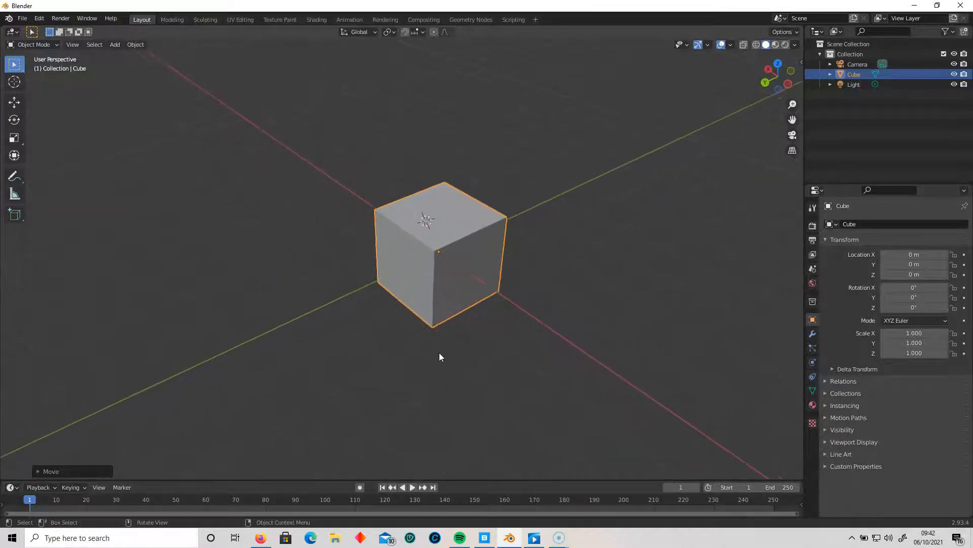
{"action": "scroll", "coordinate": [420, 371], "scroll_direction": "down", "scroll_amount": 4}
{"action": "middle_click_drag", "start_coordinate": [424, 375], "coordinate": [408, 347]}
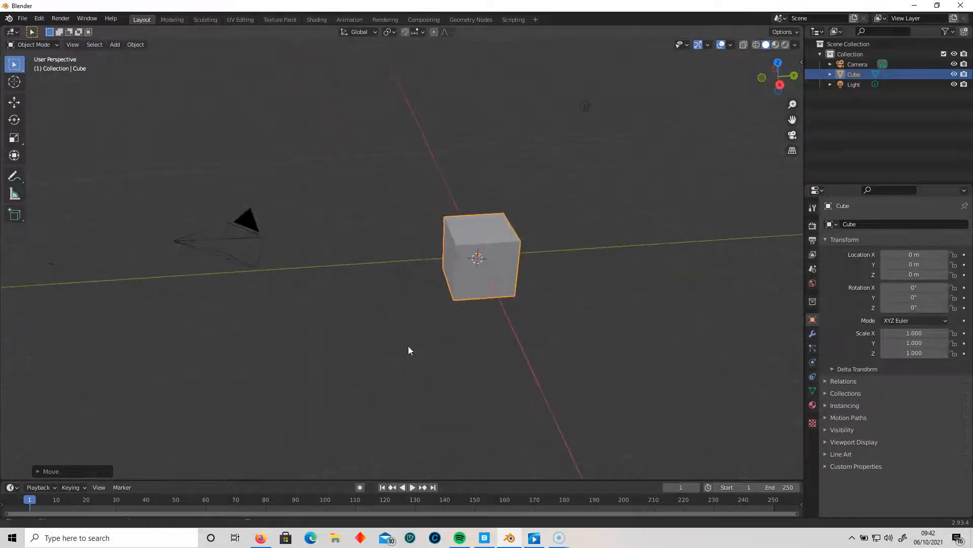
Delete the default camera, light and cube to empty the scene
{"action": "left_click", "coordinate": [261, 241]}
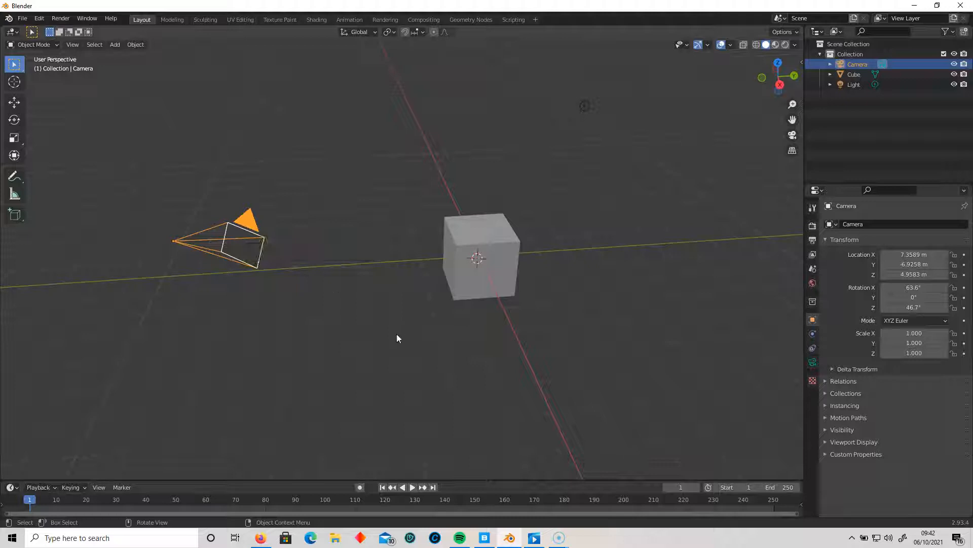
{"action": "key", "text": "Delete"}
{"action": "middle_click_drag", "start_coordinate": [372, 346], "coordinate": [575, 142]}
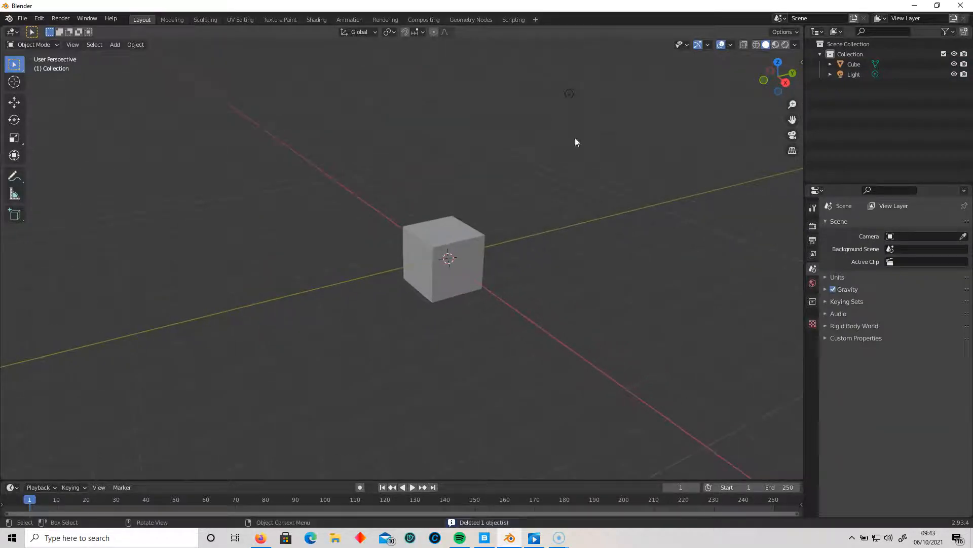
{"action": "left_click", "coordinate": [569, 94]}
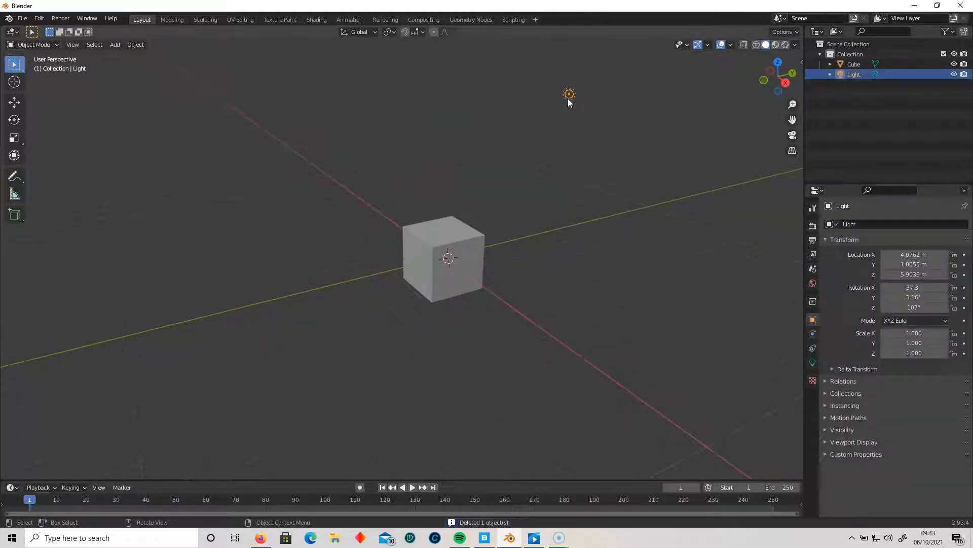
{"action": "key", "text": "Delete"}
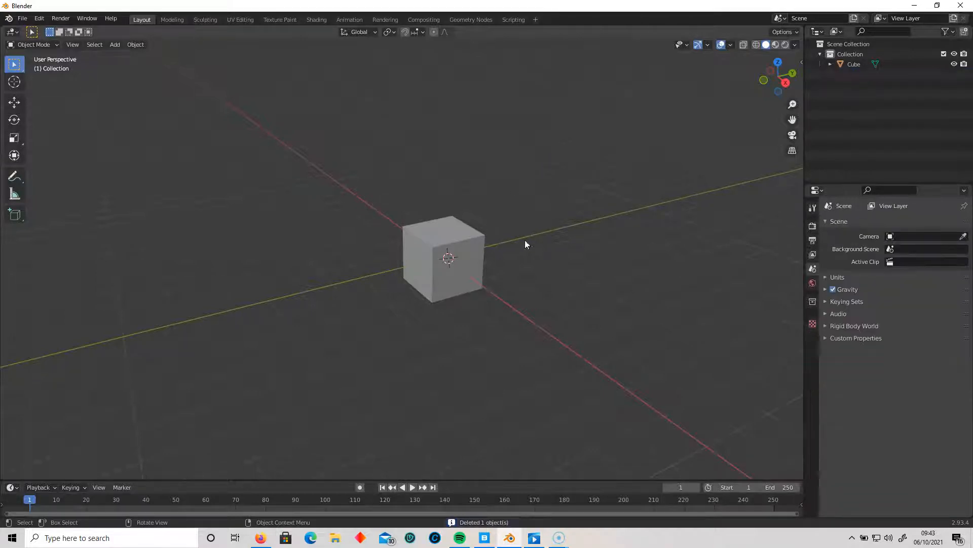
{"action": "left_click", "coordinate": [470, 245]}
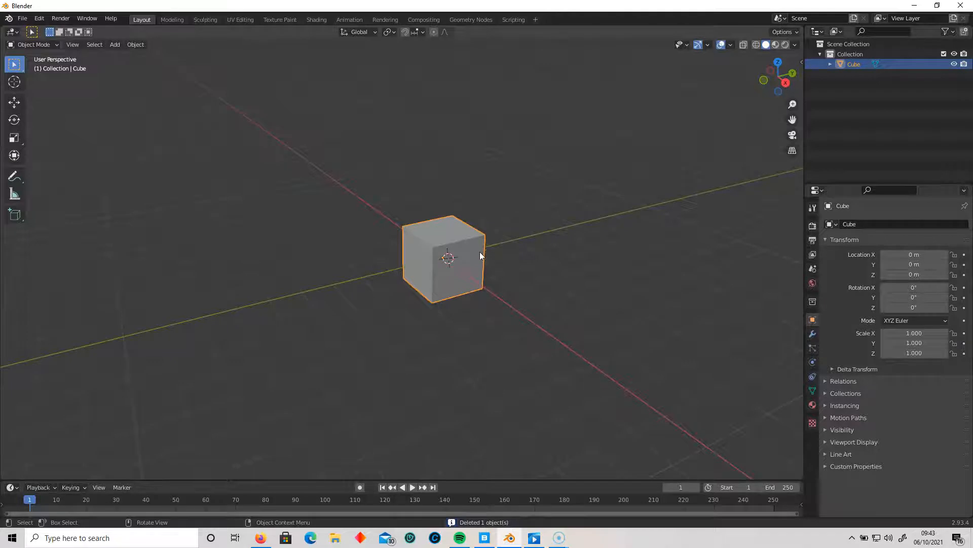
{"action": "key", "text": "Delete"}
{"action": "mouse_move", "coordinate": [489, 257]}
{"action": "middle_mouse_down"}
{"action": "mouse_move", "coordinate": [448, 263]}
{"action": "mouse_move", "coordinate": [435, 276]}
{"action": "mouse_move", "coordinate": [497, 257]}
{"action": "middle_mouse_up"}
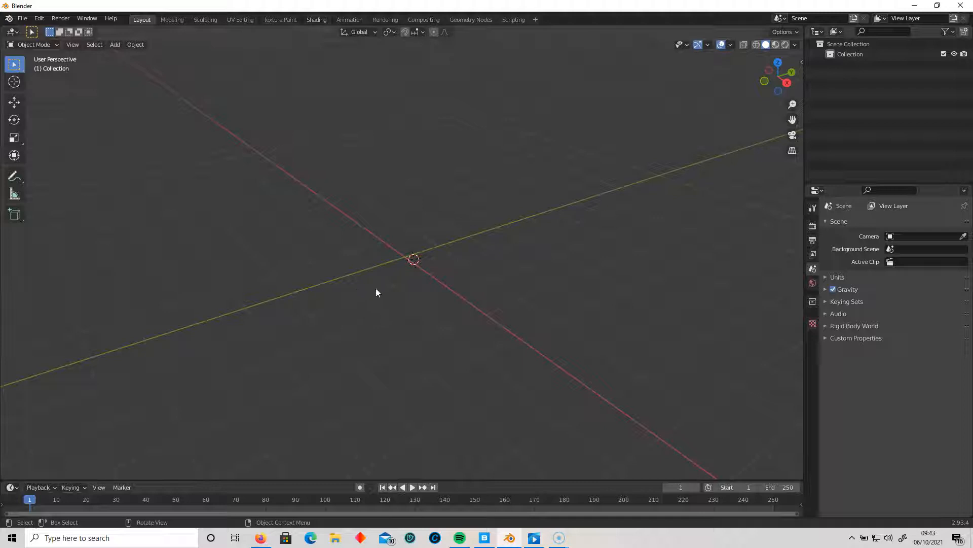
Add a plane mesh to the empty scene at the 3D cursor
{"action": "key", "text": "shift+a"}
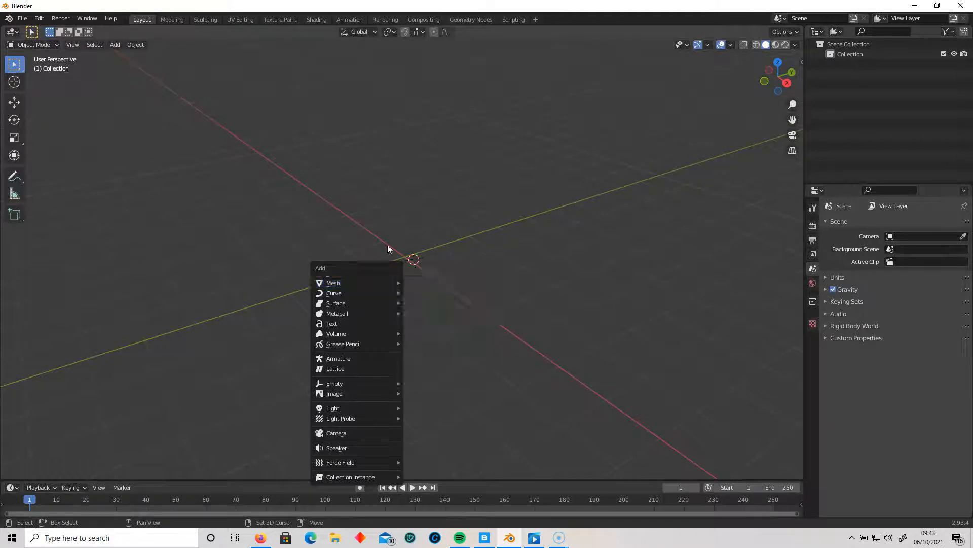
{"action": "left_click", "coordinate": [115, 45]}
{"action": "mouse_move", "coordinate": [119, 57]}
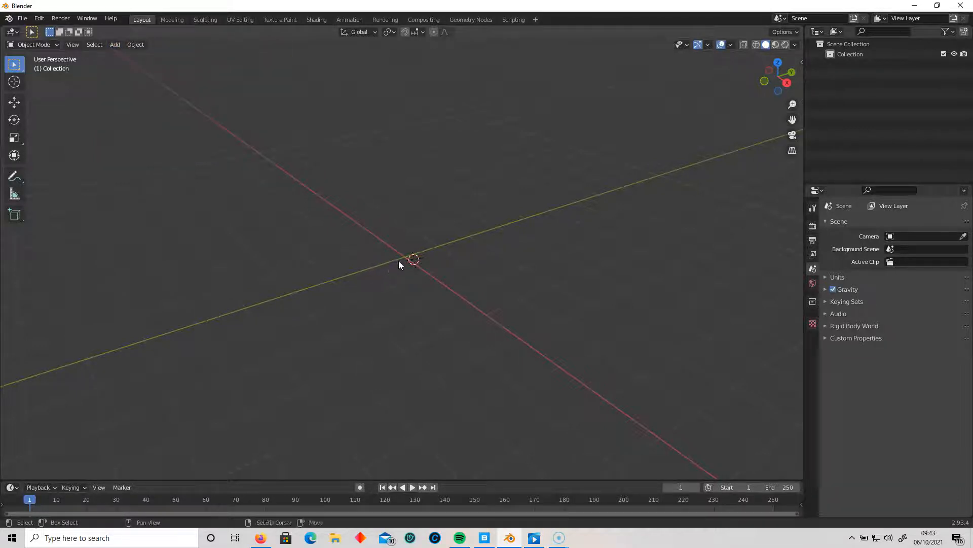
{"action": "key", "text": "shift+a"}
{"action": "mouse_move", "coordinate": [400, 262]}
{"action": "key", "text": "shift+a"}
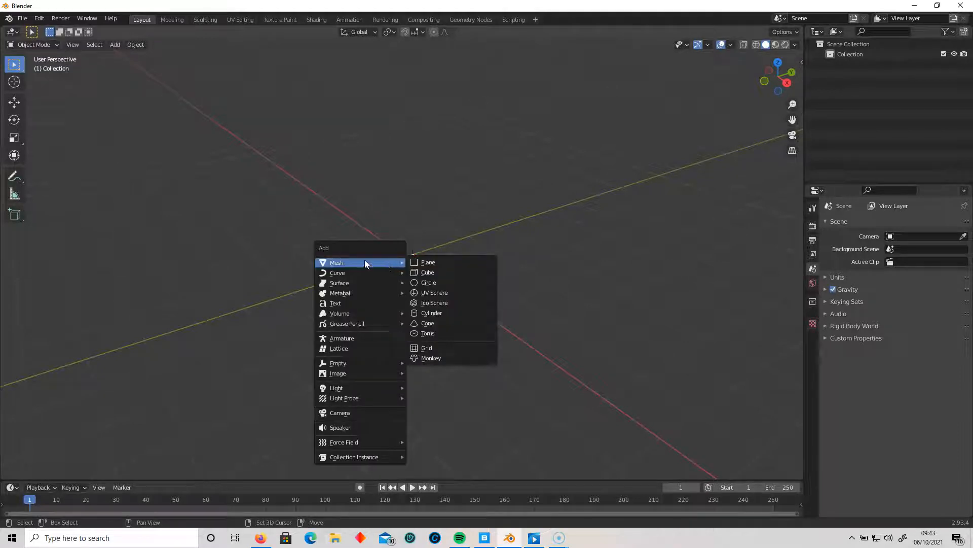
{"action": "left_click", "coordinate": [429, 262]}
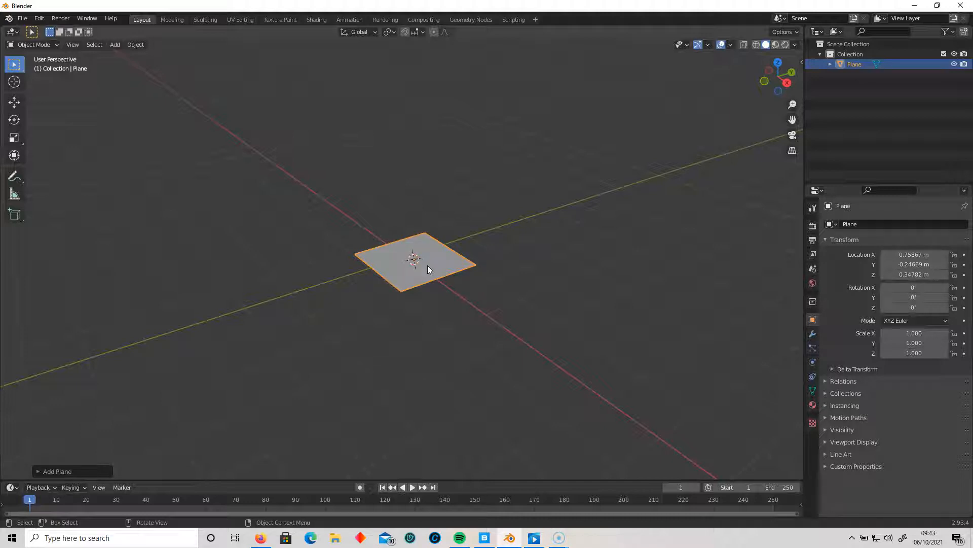
Scale the plane up uniformly to about 6.06 on all axes
{"action": "left_click", "coordinate": [14, 139]}
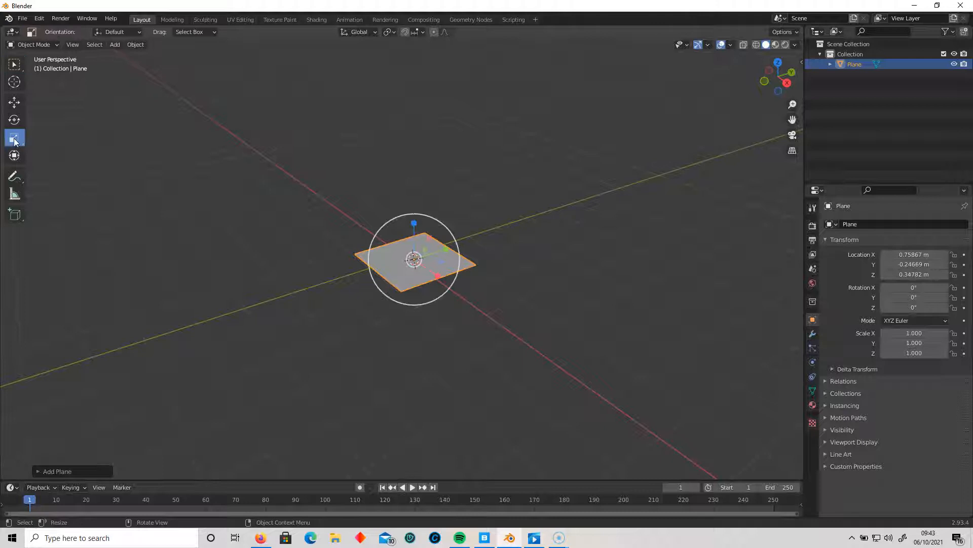
{"action": "left_click_drag", "start_coordinate": [424, 263], "coordinate": [477, 278]}
{"action": "middle_click_drag", "start_coordinate": [530, 319], "coordinate": [531, 281]}
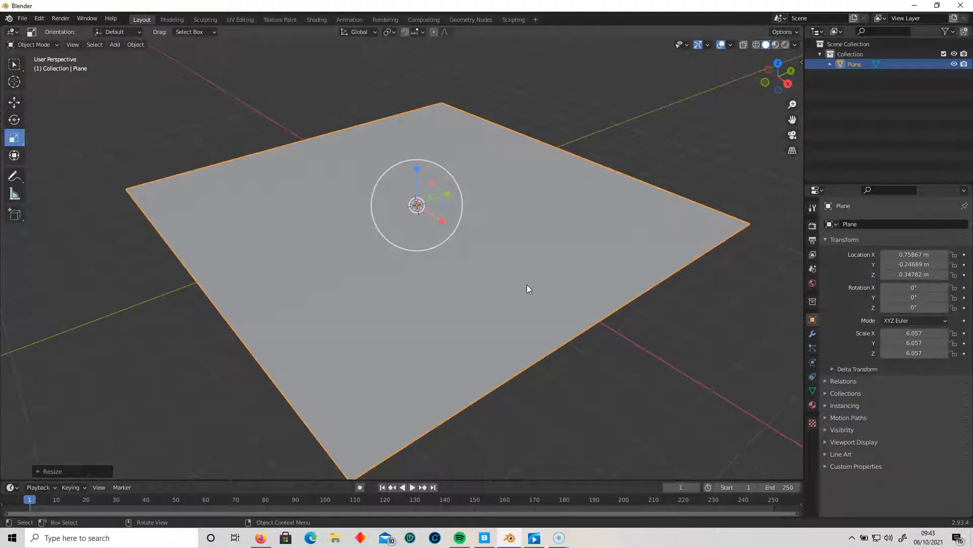
{"action": "left_click", "coordinate": [534, 362]}
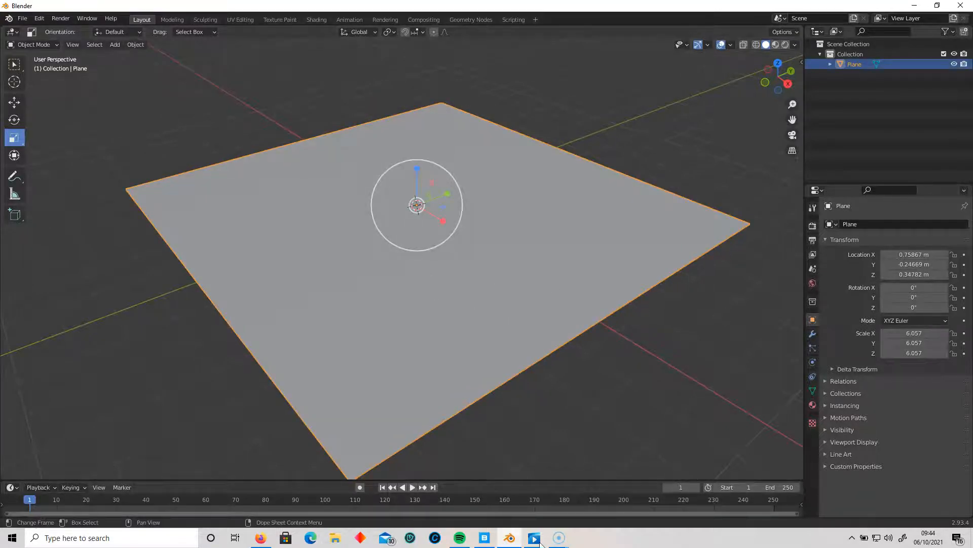
Switch to Quixel Bridge, export Thai Rippled Sand at 4K resolution to Blender, and return to the Blender scene
{"action": "mouse_move", "coordinate": [558, 536]}
{"action": "left_click", "coordinate": [558, 516]}
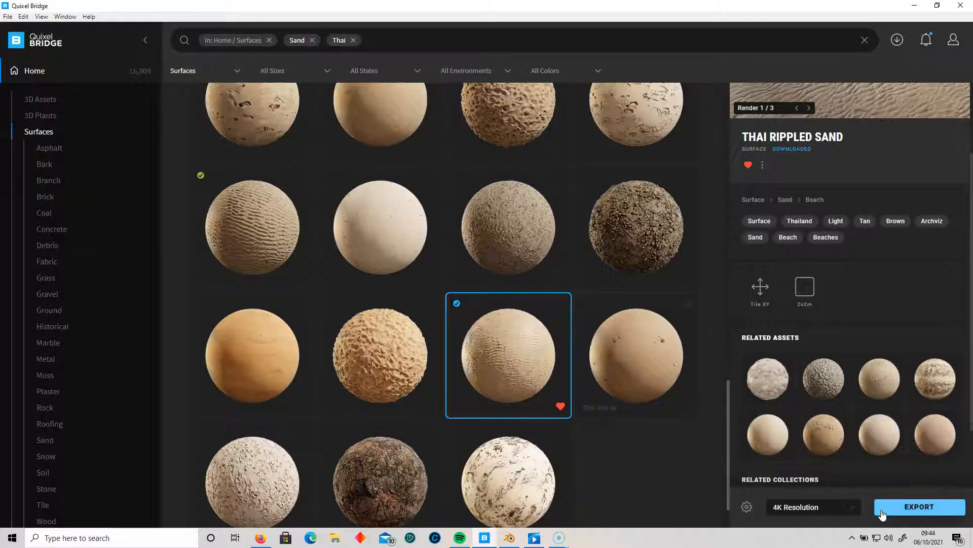
{"action": "left_click", "coordinate": [915, 508]}
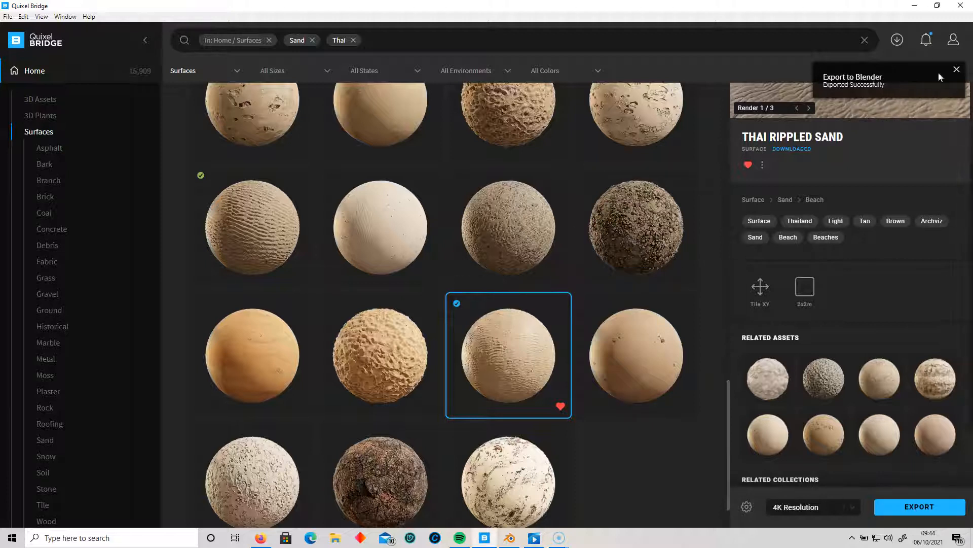
{"action": "left_click", "coordinate": [915, 5]}
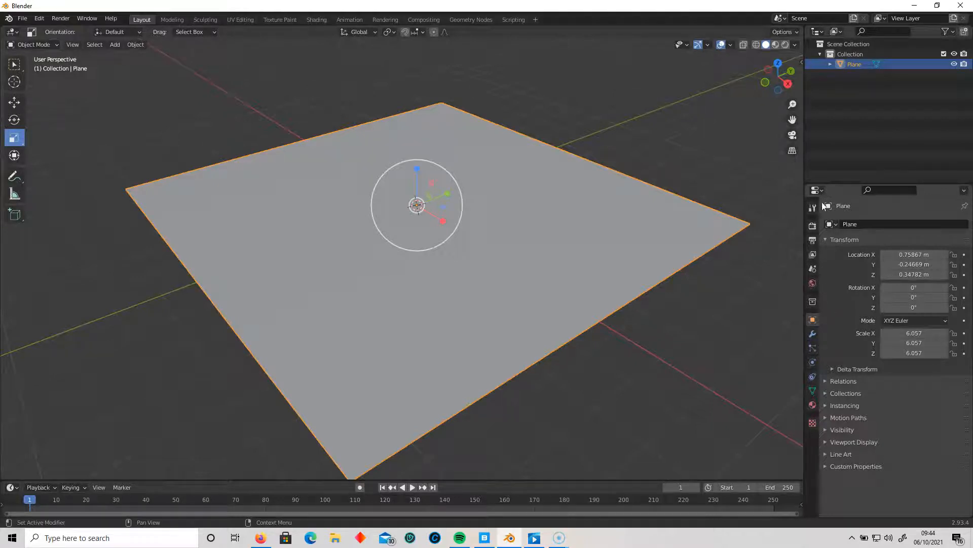
Assign the imported Thai_Rippled_tdplebfn material to the plane
{"action": "left_click", "coordinate": [813, 405]}
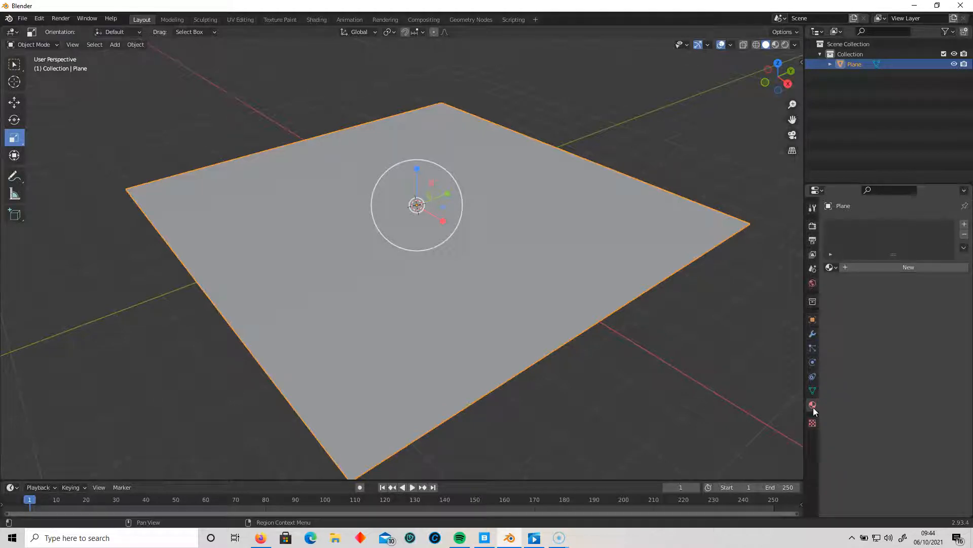
{"action": "left_click", "coordinate": [832, 267]}
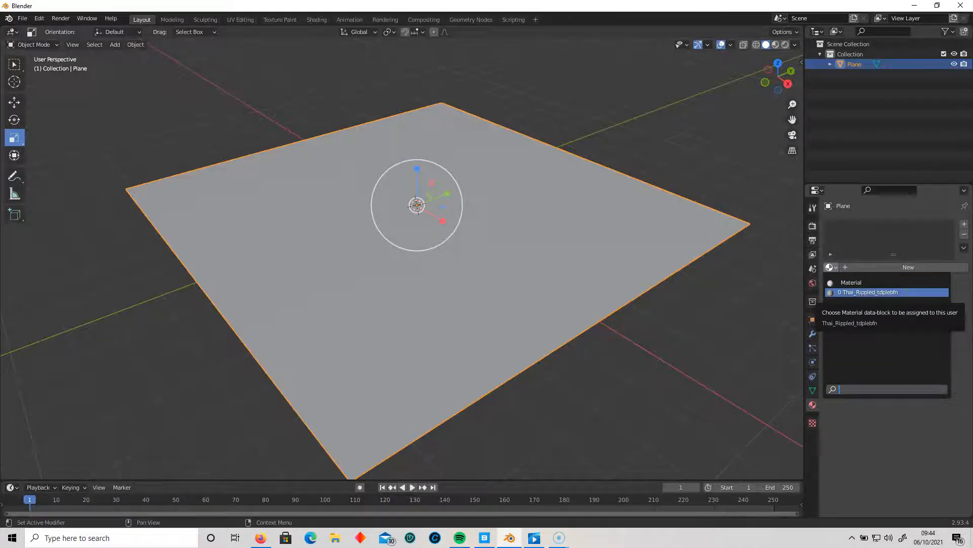
{"action": "left_click", "coordinate": [906, 293]}
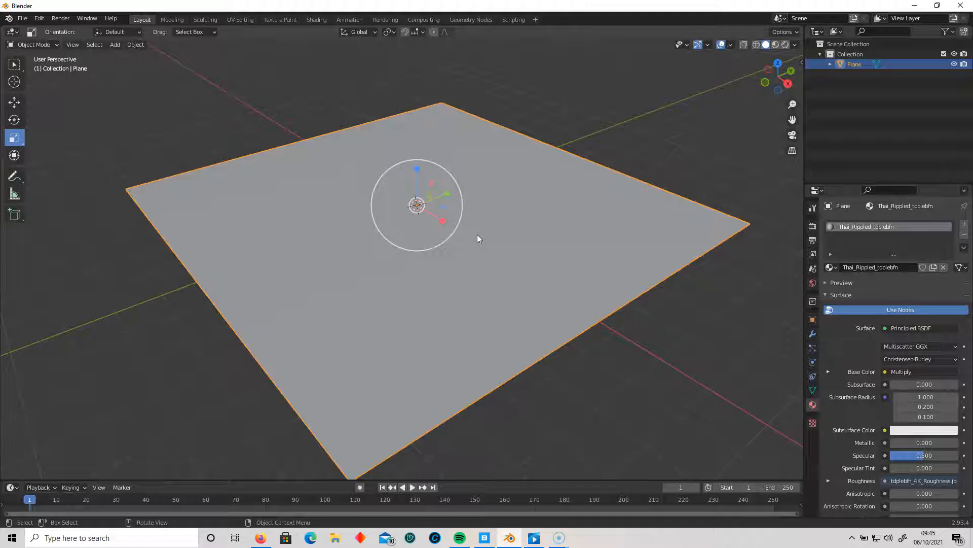
Set the viewport shading to Material Preview
{"action": "key", "text": "z"}
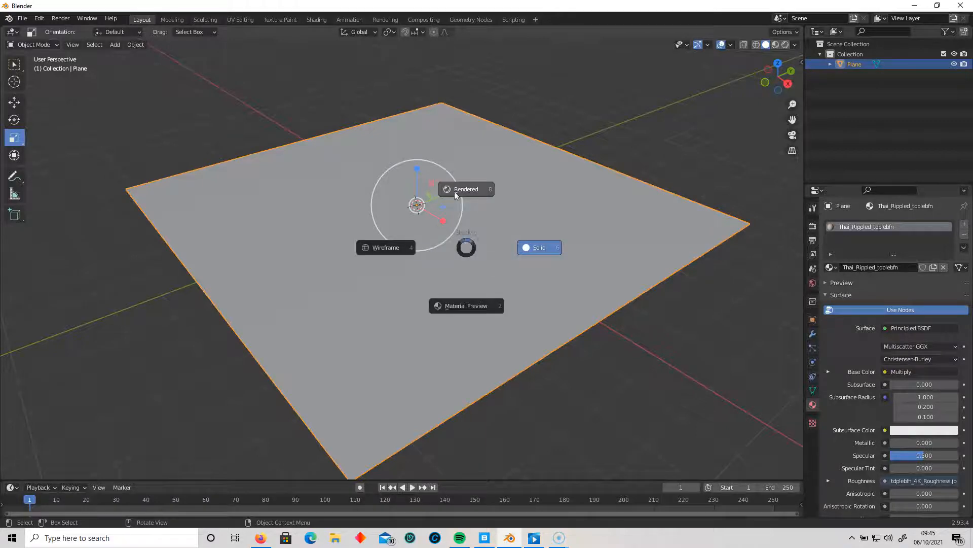
{"action": "left_click", "coordinate": [480, 239]}
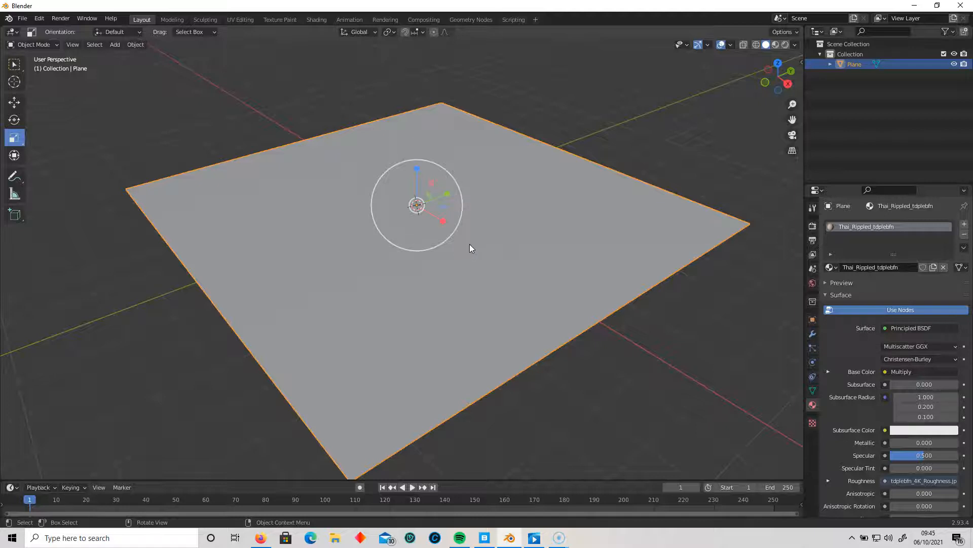
{"action": "left_click", "coordinate": [776, 45]}
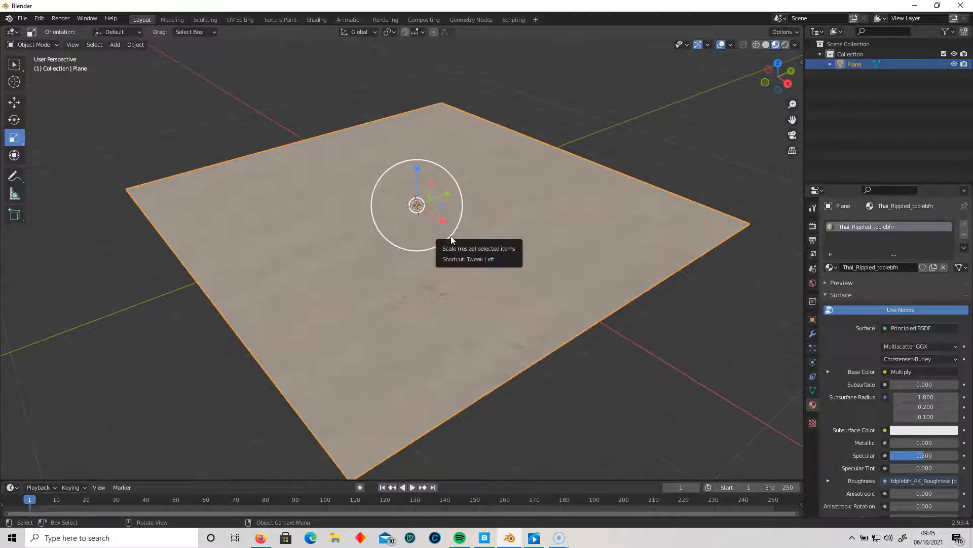
Check the plane in Rendered shading, return to Material Preview, and inspect the rippled sand texture from another angle
{"action": "key", "text": "z"}
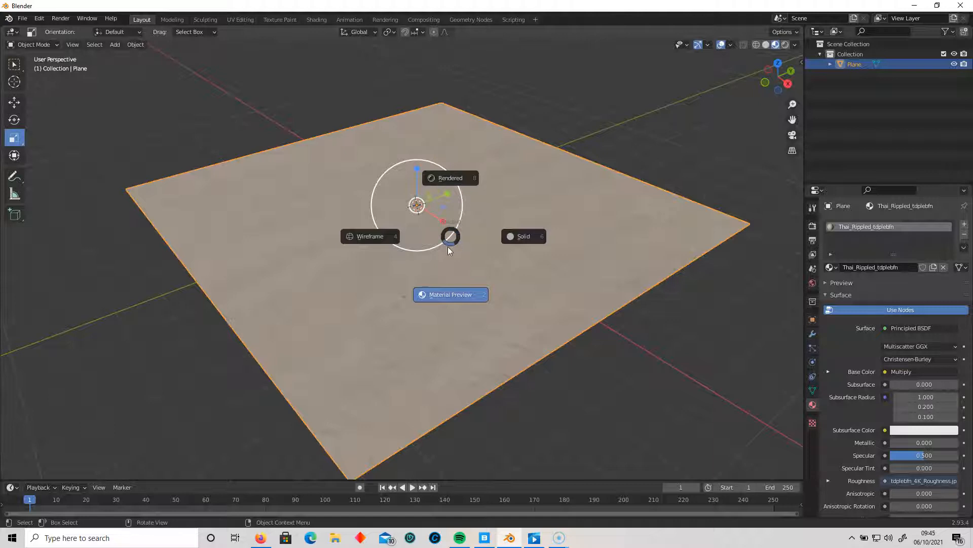
{"action": "left_click", "coordinate": [454, 178]}
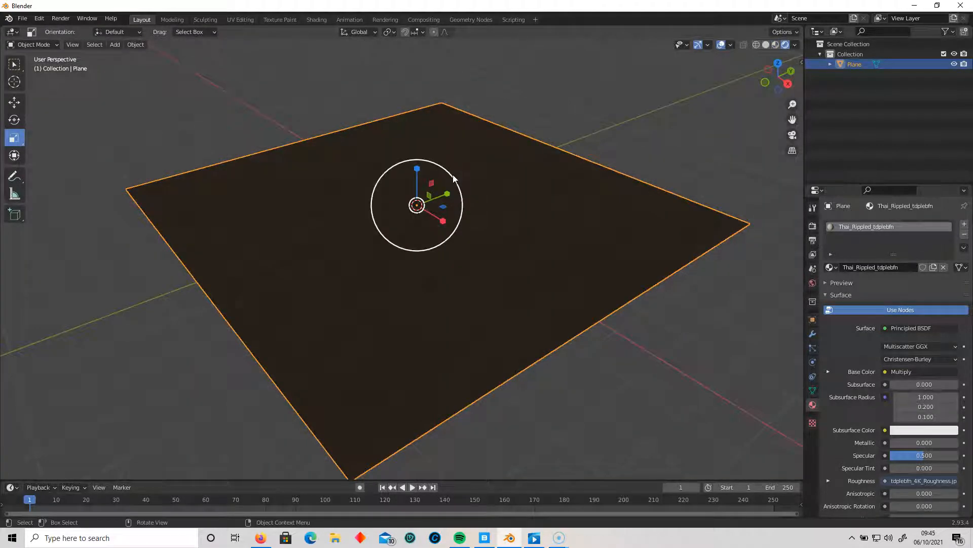
{"action": "key", "text": "z"}
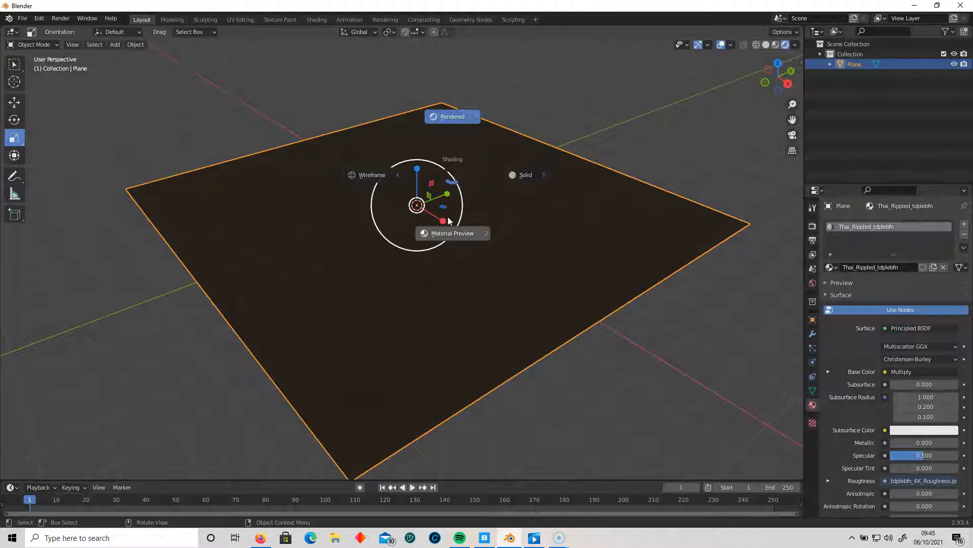
{"action": "left_click", "coordinate": [464, 235]}
{"action": "mouse_move", "coordinate": [470, 297]}
{"action": "middle_mouse_down"}
{"action": "mouse_move", "coordinate": [497, 309]}
{"action": "mouse_move", "coordinate": [484, 323]}
{"action": "mouse_move", "coordinate": [532, 304]}
{"action": "mouse_move", "coordinate": [527, 293]}
{"action": "mouse_move", "coordinate": [356, 299]}
{"action": "mouse_move", "coordinate": [451, 311]}
{"action": "mouse_move", "coordinate": [459, 293]}
{"action": "mouse_move", "coordinate": [447, 287]}
{"action": "mouse_move", "coordinate": [374, 322]}
{"action": "mouse_move", "coordinate": [426, 332]}
{"action": "mouse_move", "coordinate": [467, 307]}
{"action": "mouse_move", "coordinate": [400, 303]}
{"action": "mouse_move", "coordinate": [302, 318]}
{"action": "mouse_move", "coordinate": [423, 303]}
{"action": "mouse_move", "coordinate": [328, 343]}
{"action": "mouse_move", "coordinate": [197, 328]}
{"action": "mouse_move", "coordinate": [394, 273]}
{"action": "mouse_move", "coordinate": [393, 302]}
{"action": "mouse_move", "coordinate": [421, 296]}
{"action": "mouse_move", "coordinate": [374, 295]}
{"action": "mouse_move", "coordinate": [421, 296]}
{"action": "mouse_move", "coordinate": [434, 274]}
{"action": "mouse_move", "coordinate": [420, 298]}
{"action": "mouse_move", "coordinate": [369, 301]}
{"action": "mouse_move", "coordinate": [393, 300]}
{"action": "mouse_move", "coordinate": [375, 330]}
{"action": "middle_mouse_up"}
{"action": "scroll", "coordinate": [463, 303], "scroll_direction": "up", "scroll_amount": 3}
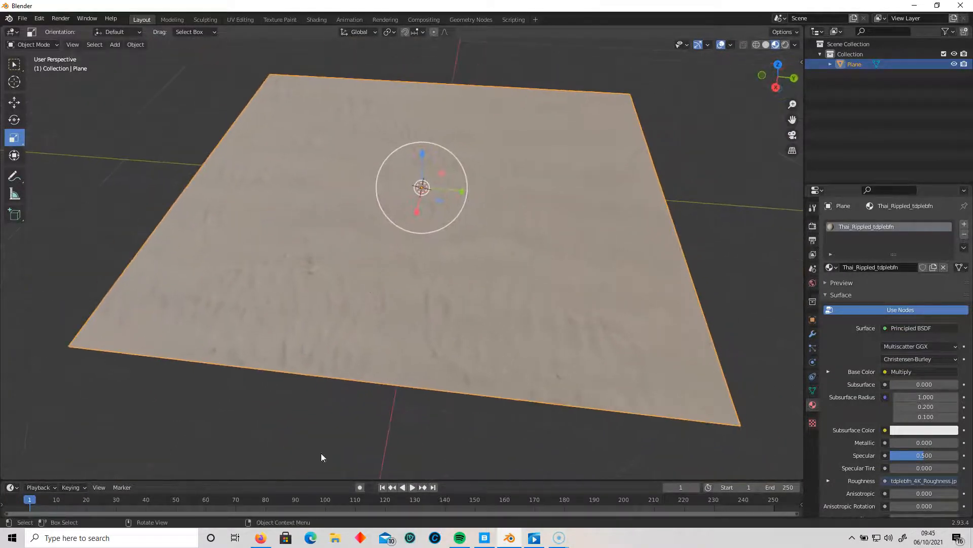
Switch to Quixel Bridge, clear the Sand and Thai surface search terms, and search the 3D Assets for "thai"
{"action": "left_click", "coordinate": [483, 539]}
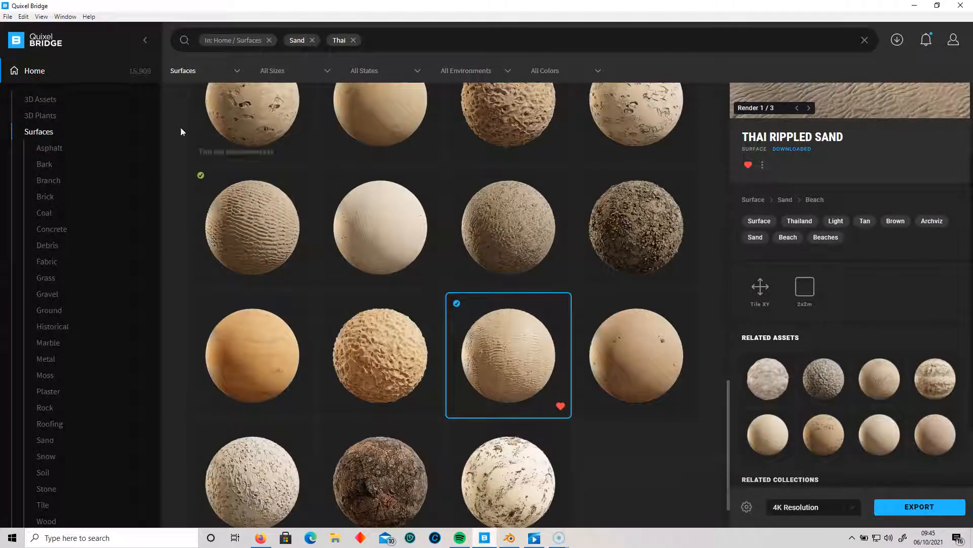
{"action": "left_click", "coordinate": [353, 40]}
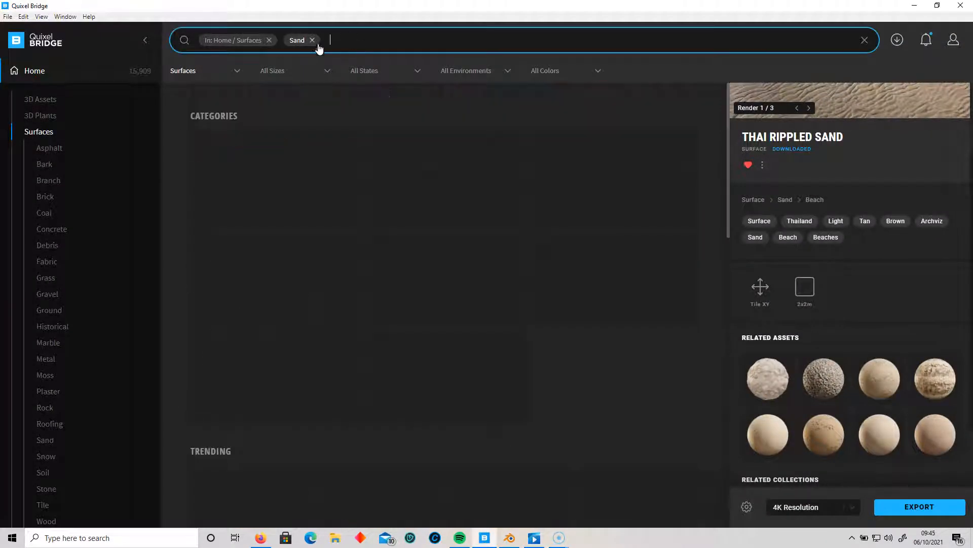
{"action": "left_click", "coordinate": [312, 40]}
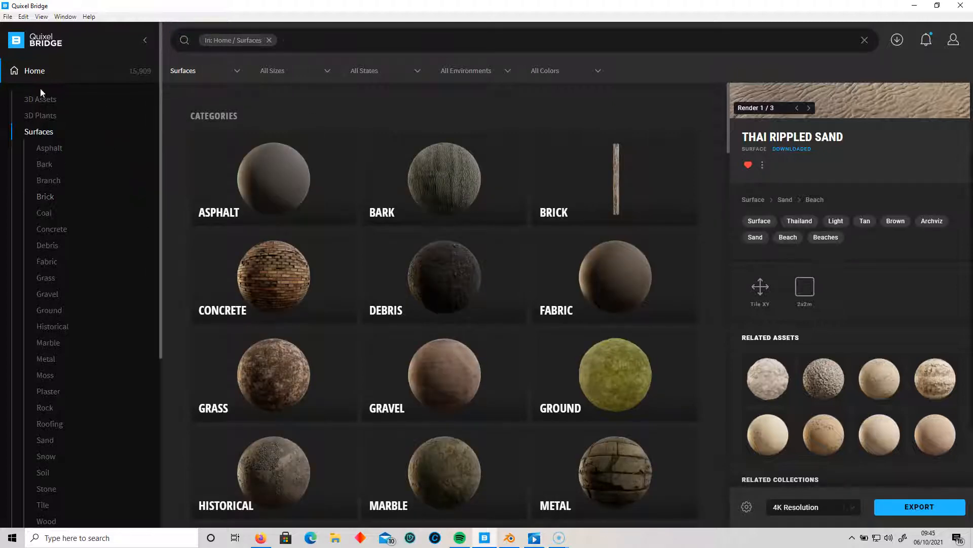
{"action": "left_click", "coordinate": [47, 103]}
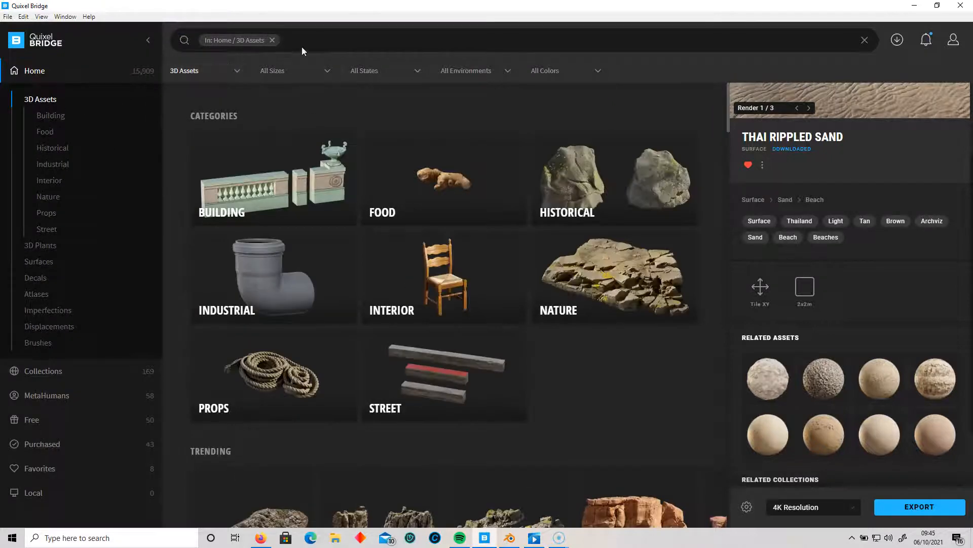
{"action": "left_click", "coordinate": [332, 46]}
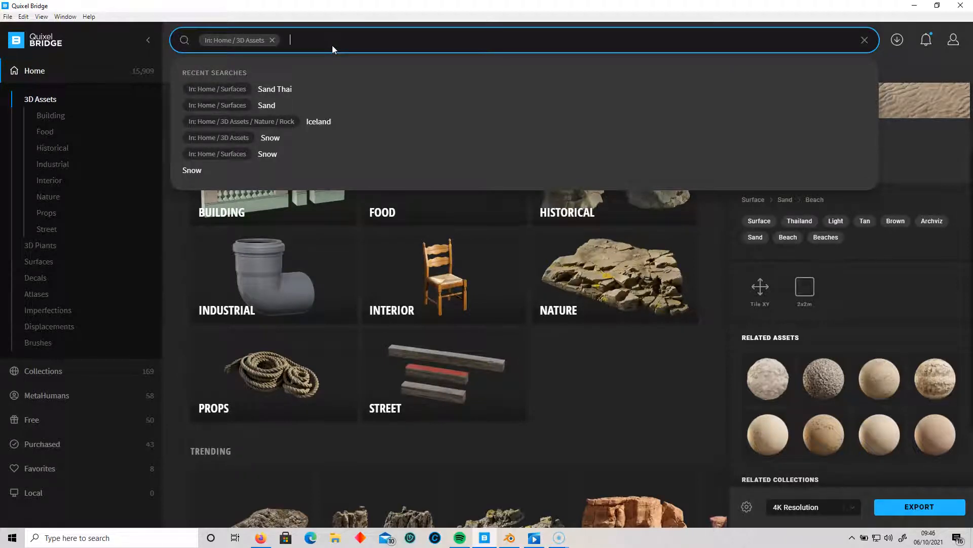
{"action": "type", "text": "thai"}
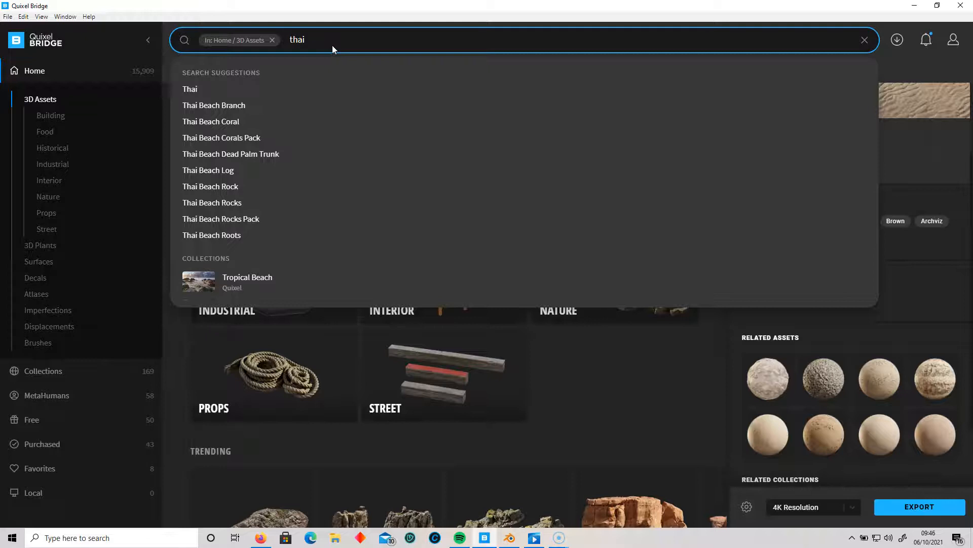
{"action": "key", "text": "Return"}
Browse the Thai 3D assets and select the already downloaded Thai Beach Rocks with grey rocks on pale sand
{"action": "scroll", "coordinate": [411, 279], "scroll_direction": "down", "scroll_amount": 5}
{"action": "scroll", "coordinate": [415, 295], "scroll_direction": "down", "scroll_amount": 10}
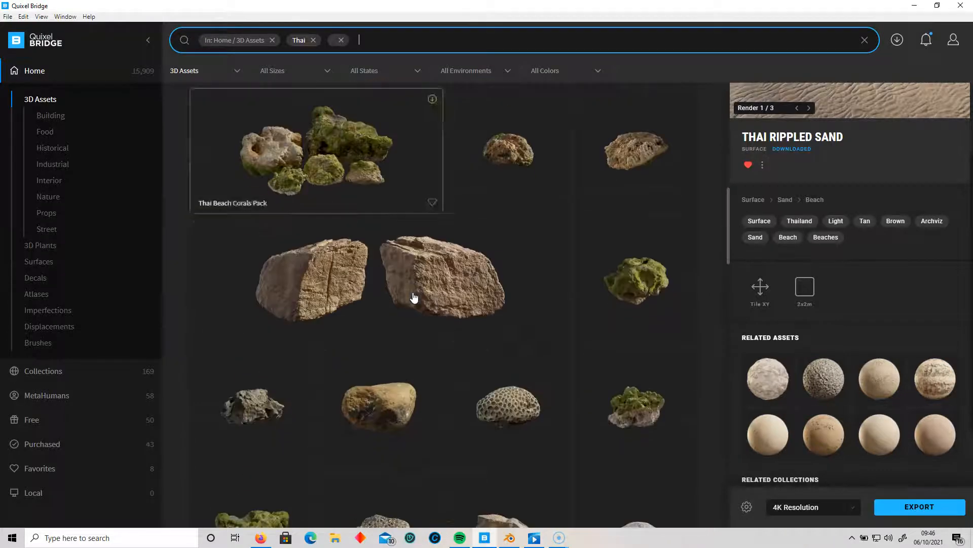
{"action": "scroll", "coordinate": [421, 353], "scroll_direction": "down", "scroll_amount": 10}
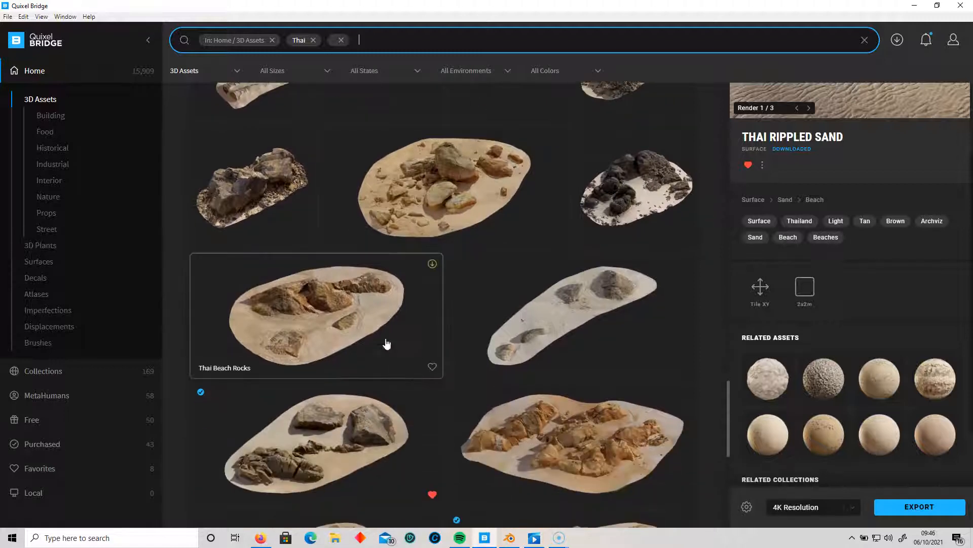
{"action": "scroll", "coordinate": [322, 345], "scroll_direction": "down", "scroll_amount": 1}
{"action": "scroll", "coordinate": [400, 400], "scroll_direction": "down", "scroll_amount": 2}
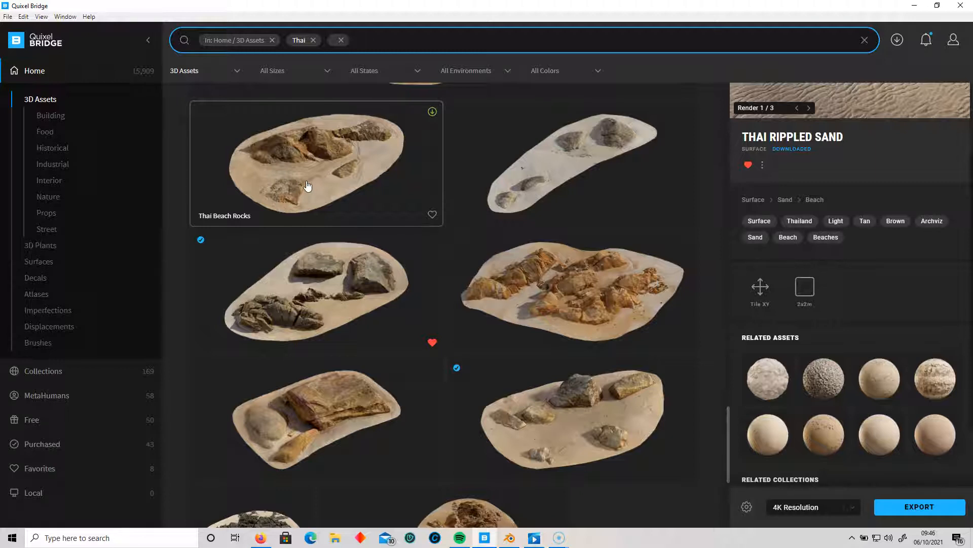
{"action": "scroll", "coordinate": [306, 189], "scroll_direction": "up", "scroll_amount": 1}
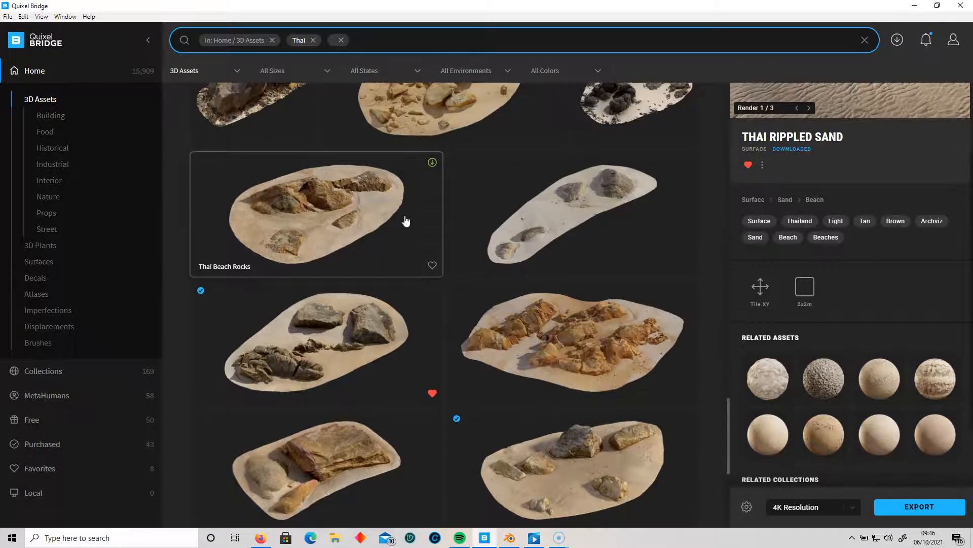
{"action": "left_click", "coordinate": [347, 218]}
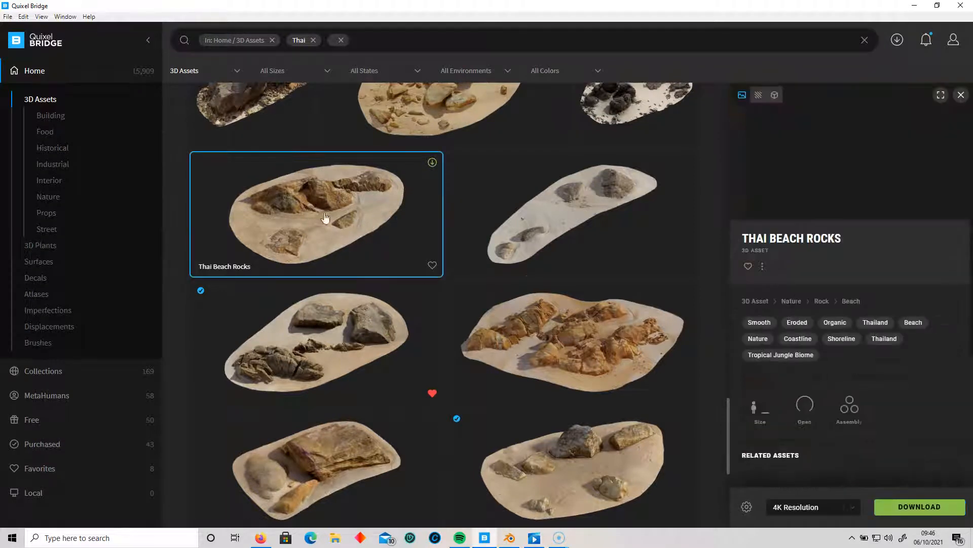
{"action": "left_click", "coordinate": [358, 365]}
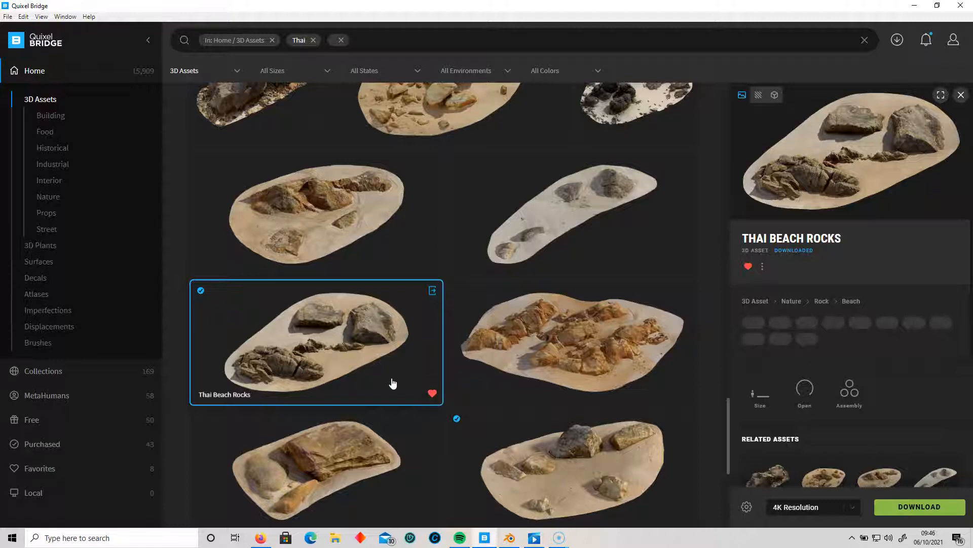
Set the selected Thai Beach Rocks asset's resolution to 2K
{"action": "scroll", "coordinate": [389, 373], "scroll_direction": "down", "scroll_amount": 3}
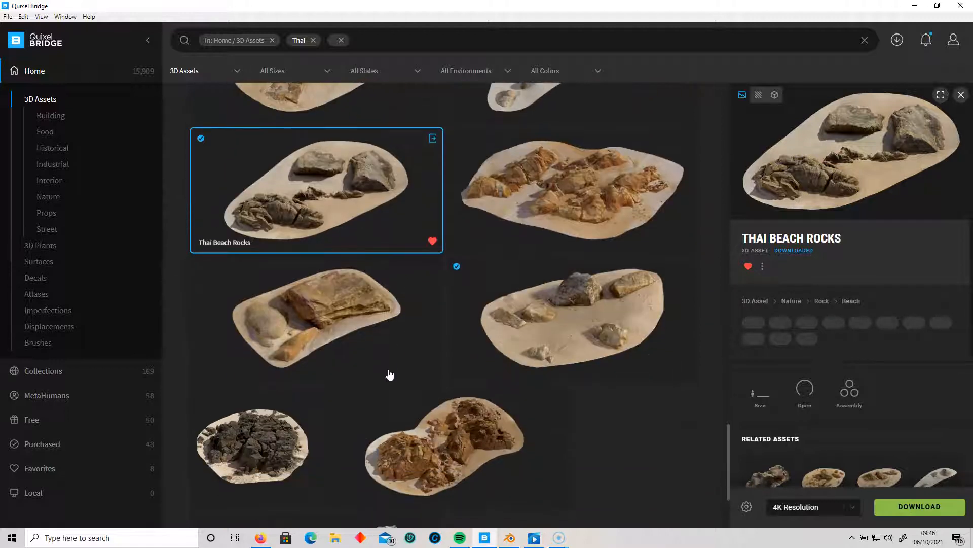
{"action": "scroll", "coordinate": [361, 335], "scroll_direction": "up", "scroll_amount": 1}
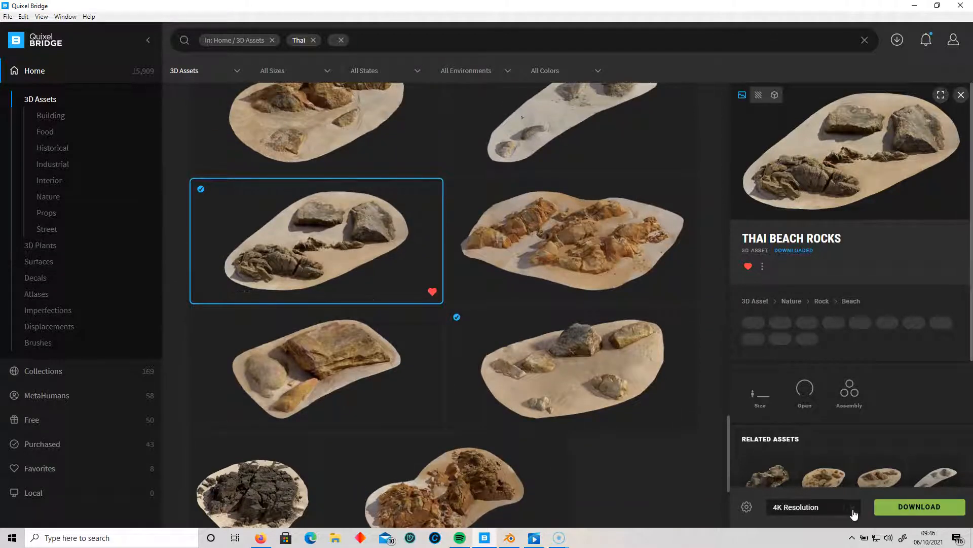
{"action": "left_click", "coordinate": [854, 508]}
{"action": "left_click", "coordinate": [802, 451]}
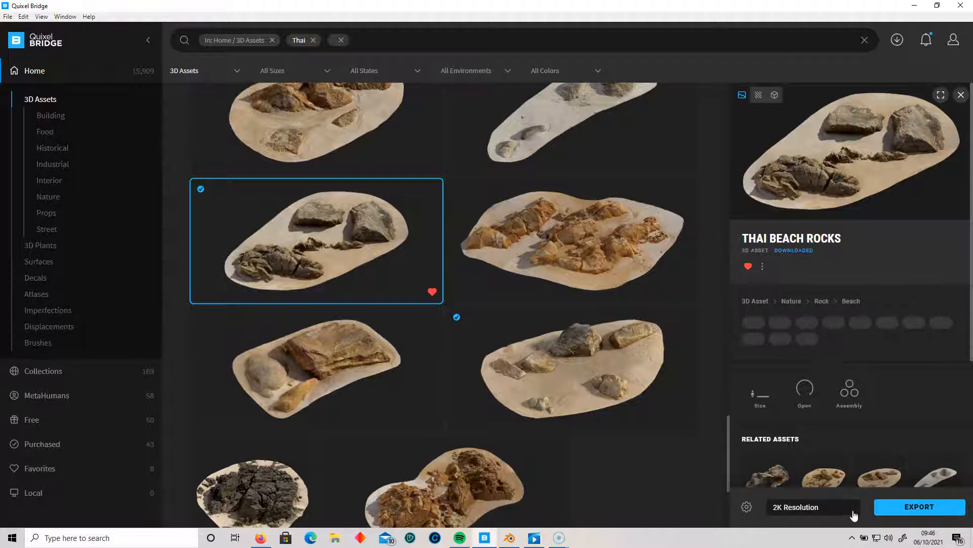
Export the selected Thai Beach Rocks to Blender and switch to Blender
{"action": "left_click", "coordinate": [890, 513]}
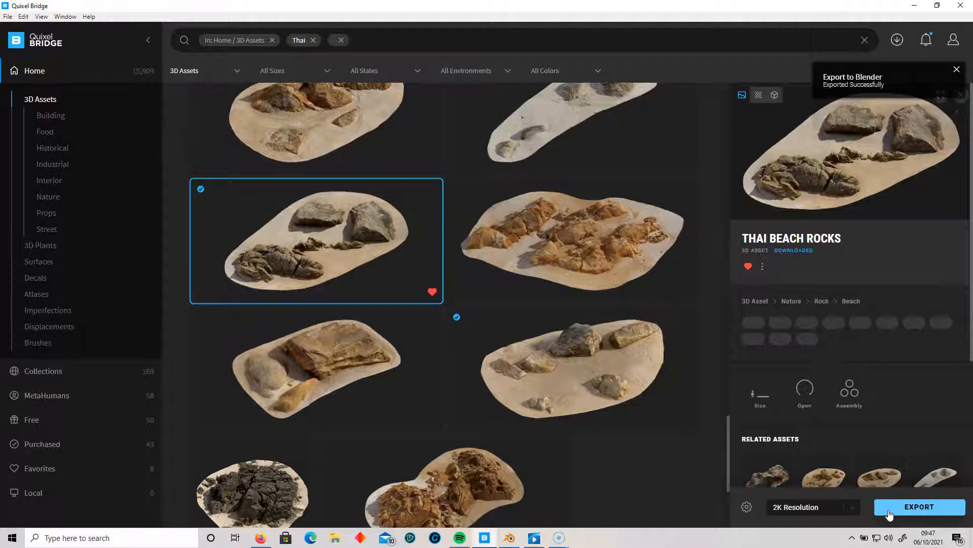
{"action": "left_click", "coordinate": [511, 537]}
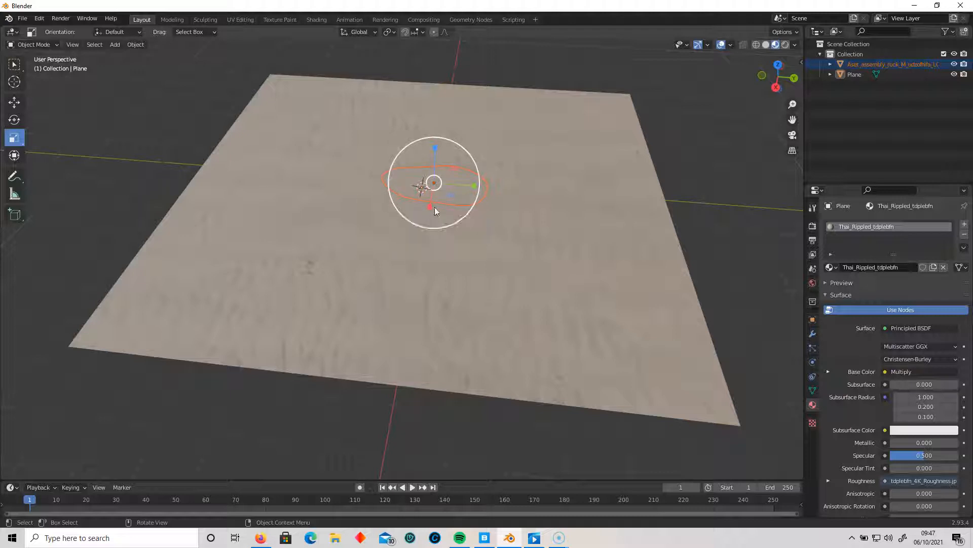
Scale up the imported beach rock assembly on the sand plane and raise it slightly until its sandy base shows above the surface
{"action": "left_click_drag", "start_coordinate": [438, 205], "coordinate": [481, 203]}
{"action": "middle_click_drag", "start_coordinate": [488, 233], "coordinate": [398, 278]}
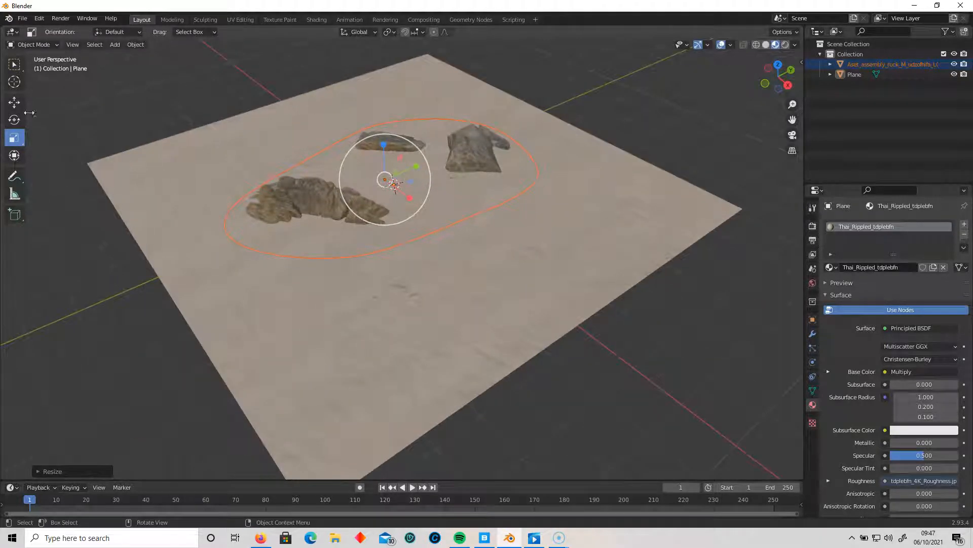
{"action": "left_click", "coordinate": [16, 103]}
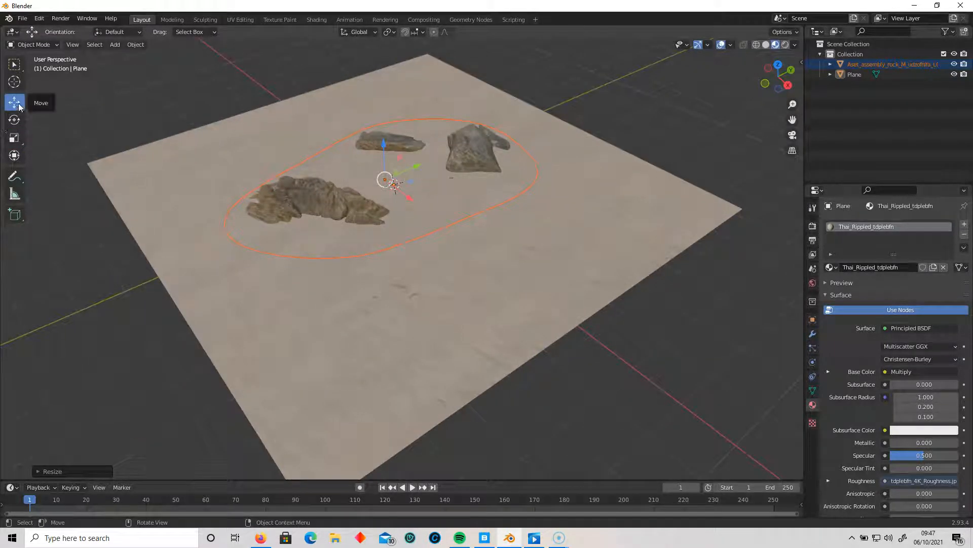
{"action": "left_click_drag", "start_coordinate": [384, 145], "coordinate": [394, 133]}
{"action": "middle_click_drag", "start_coordinate": [490, 275], "coordinate": [434, 242]}
{"action": "scroll", "coordinate": [397, 293], "scroll_direction": "up", "scroll_amount": 3}
{"action": "left_click", "coordinate": [506, 192]}
{"action": "left_click_drag", "start_coordinate": [453, 92], "coordinate": [451, 83]}
Examine from several angles and distances how the rocks' sandy base blends into the rippled sand plane
{"action": "left_click", "coordinate": [115, 117]}
{"action": "middle_click_drag", "start_coordinate": [373, 222], "coordinate": [413, 242]}
{"action": "scroll", "coordinate": [414, 242], "scroll_direction": "up", "scroll_amount": 3}
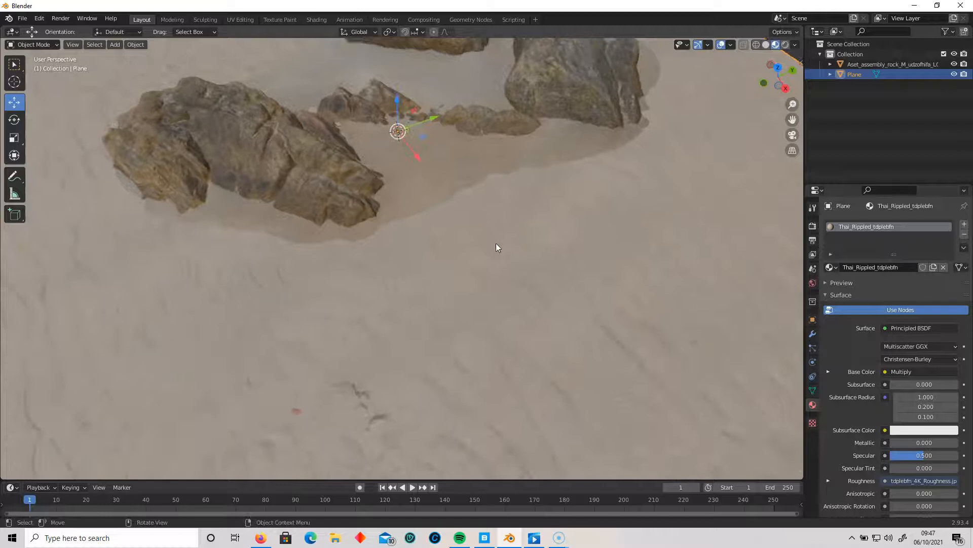
{"action": "scroll", "coordinate": [479, 303], "scroll_direction": "down", "scroll_amount": 5}
{"action": "scroll", "coordinate": [467, 276], "scroll_direction": "up", "scroll_amount": 6}
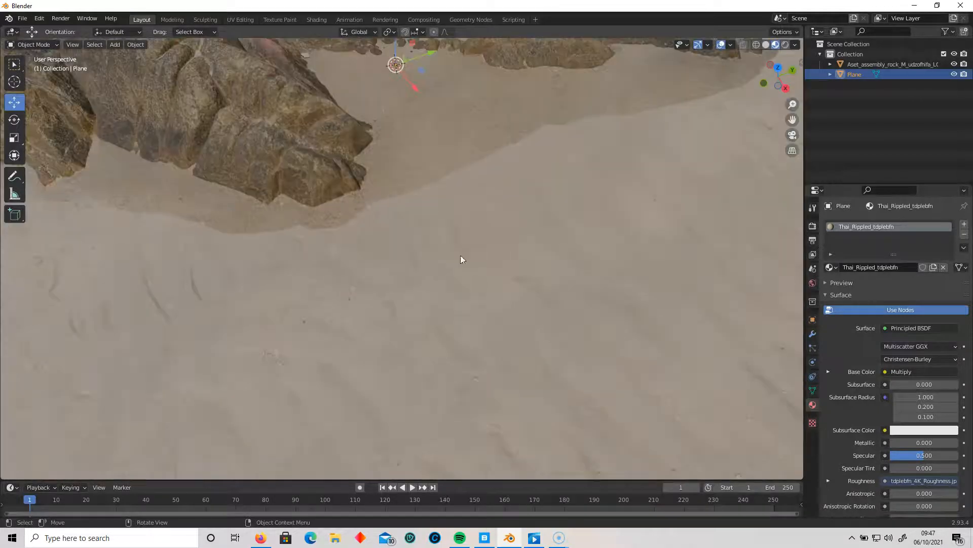
{"action": "left_click", "coordinate": [424, 180]}
{"action": "middle_click_drag", "start_coordinate": [479, 311], "coordinate": [467, 289]}
{"action": "middle_click_drag", "start_coordinate": [470, 243], "coordinate": [474, 406], "text": "shift"}
{"action": "middle_click_drag", "start_coordinate": [519, 382], "coordinate": [230, 370]}
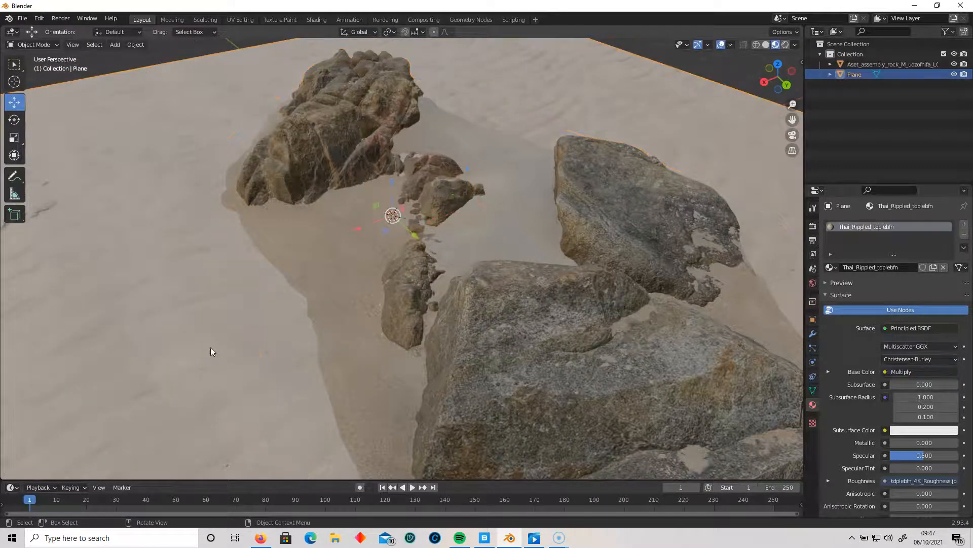
{"action": "scroll", "coordinate": [228, 376], "scroll_direction": "down", "scroll_amount": 5}
{"action": "middle_click_drag", "start_coordinate": [254, 337], "coordinate": [439, 310]}
{"action": "scroll", "coordinate": [469, 283], "scroll_direction": "up", "scroll_amount": 3}
{"action": "scroll", "coordinate": [468, 297], "scroll_direction": "down", "scroll_amount": 3}
Select the sand plane and switch to the Shading workspace to display its Thai_Rippled_tdplebfn node tree
{"action": "left_click", "coordinate": [665, 266]}
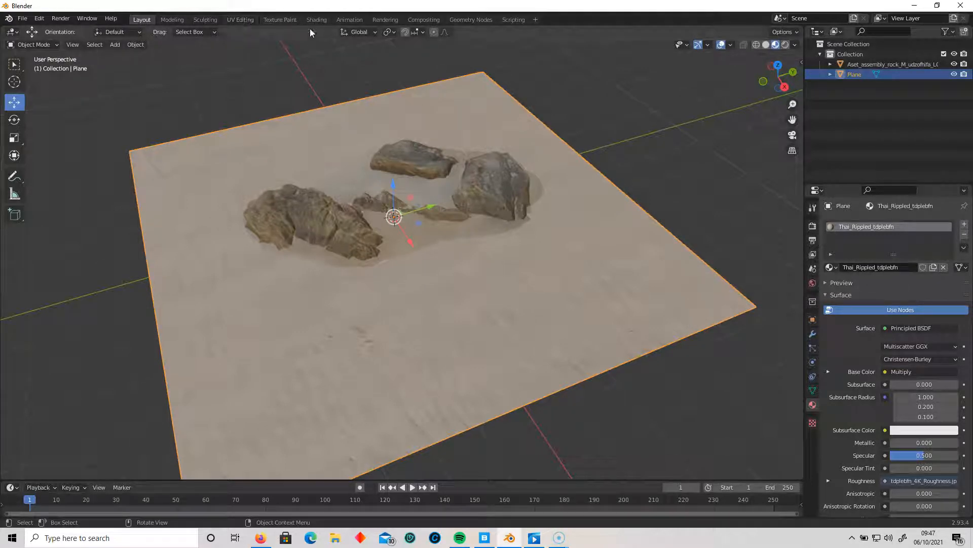
{"action": "left_click", "coordinate": [325, 21]}
{"action": "middle_click_drag", "start_coordinate": [516, 236], "coordinate": [524, 202]}
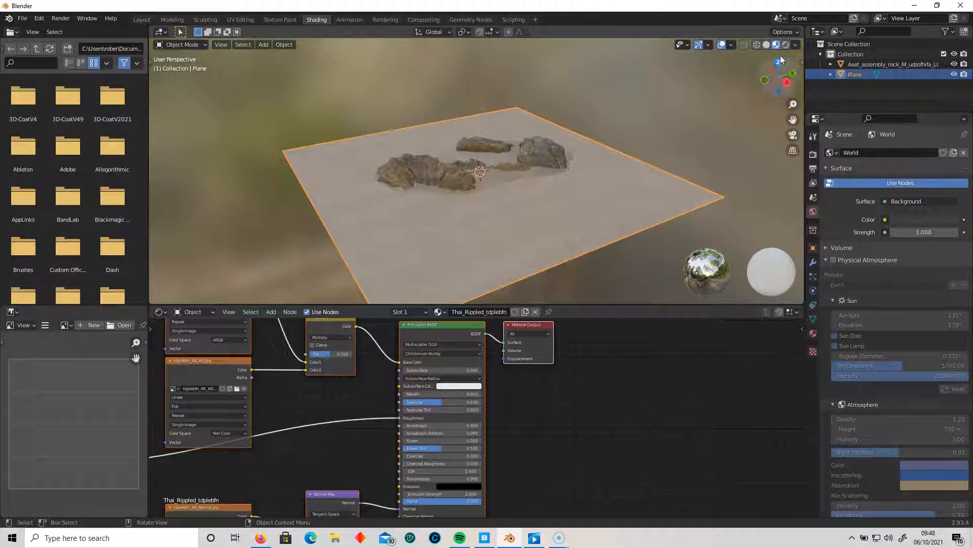
Choose the forest environment for the viewport lighting and set its background blur to 0.76
{"action": "left_click", "coordinate": [796, 46]}
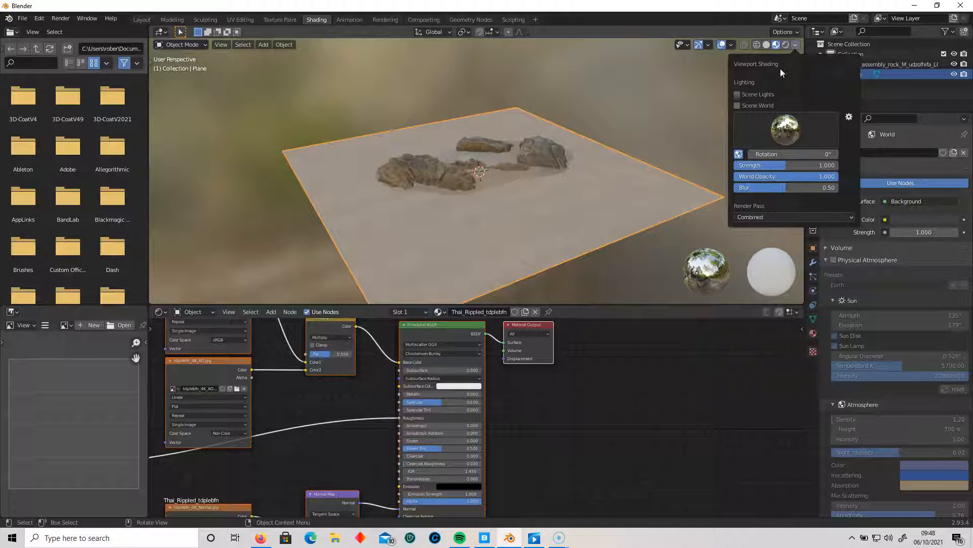
{"action": "left_click", "coordinate": [779, 133]}
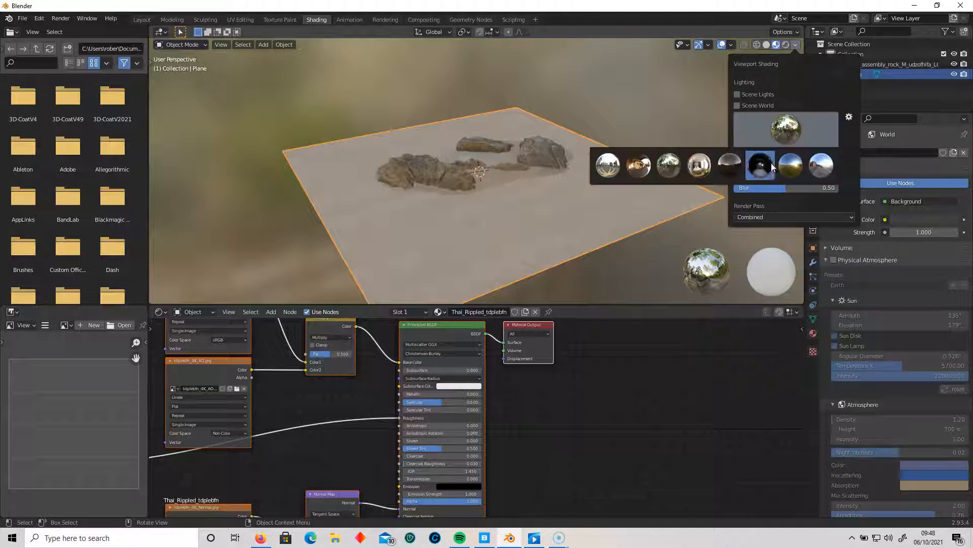
{"action": "left_click", "coordinate": [667, 168]}
{"action": "mouse_move", "coordinate": [787, 187]}
{"action": "left_mouse_down"}
{"action": "mouse_move", "coordinate": [779, 187]}
{"action": "mouse_move", "coordinate": [814, 187]}
{"action": "left_mouse_up"}
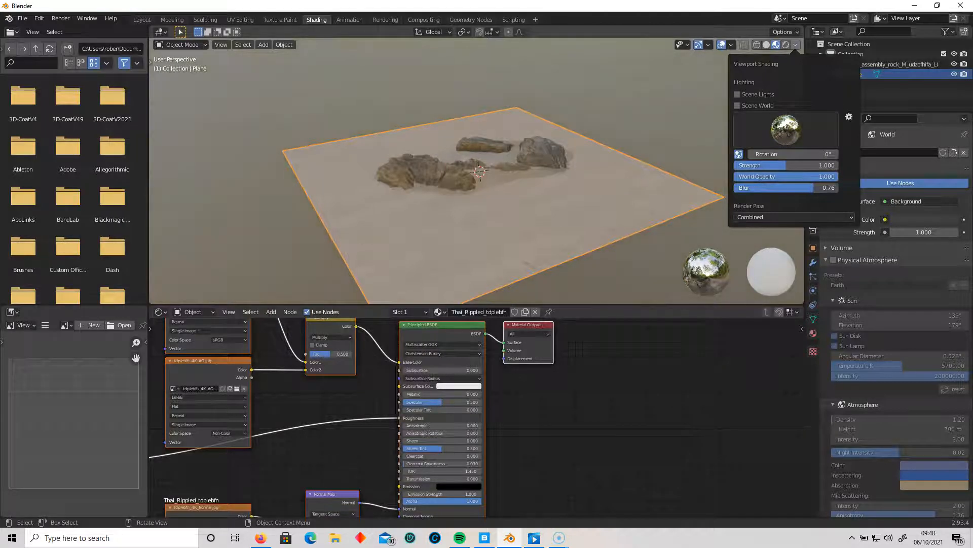
{"action": "middle_click_drag", "start_coordinate": [642, 242], "coordinate": [567, 186]}
{"action": "scroll", "coordinate": [564, 229], "scroll_direction": "up", "scroll_amount": 4}
{"action": "scroll", "coordinate": [568, 230], "scroll_direction": "down", "scroll_amount": 4}
{"action": "middle_click_drag", "start_coordinate": [556, 239], "coordinate": [473, 239]}
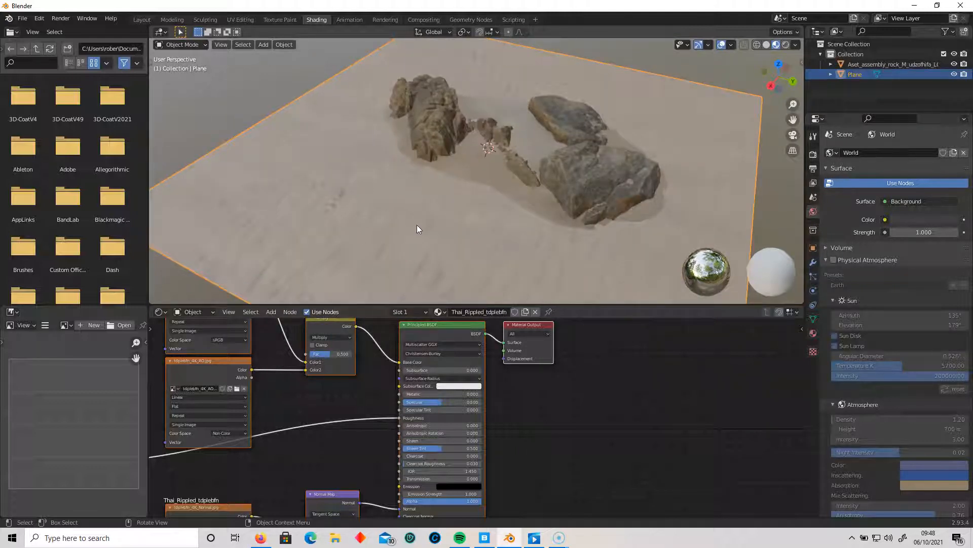
{"action": "scroll", "coordinate": [428, 219], "scroll_direction": "down", "scroll_amount": 2}
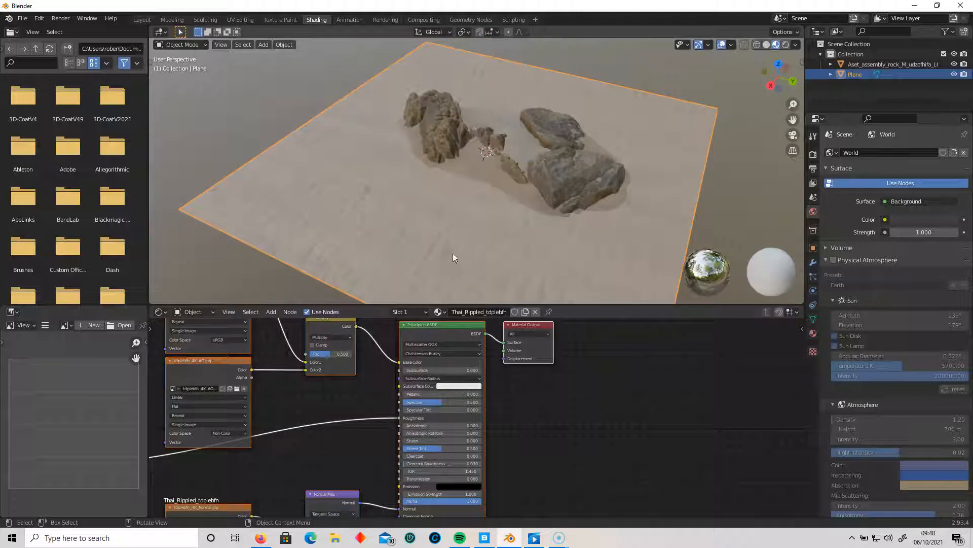
Examine the sand material's nodes, from the Multiply node and Principled BSDF down to the Roughness and Normal textures
{"action": "middle_click_drag", "start_coordinate": [348, 390], "coordinate": [405, 458]}
{"action": "scroll", "coordinate": [416, 394], "scroll_direction": "down", "scroll_amount": 4}
{"action": "scroll", "coordinate": [427, 395], "scroll_direction": "up", "scroll_amount": 9}
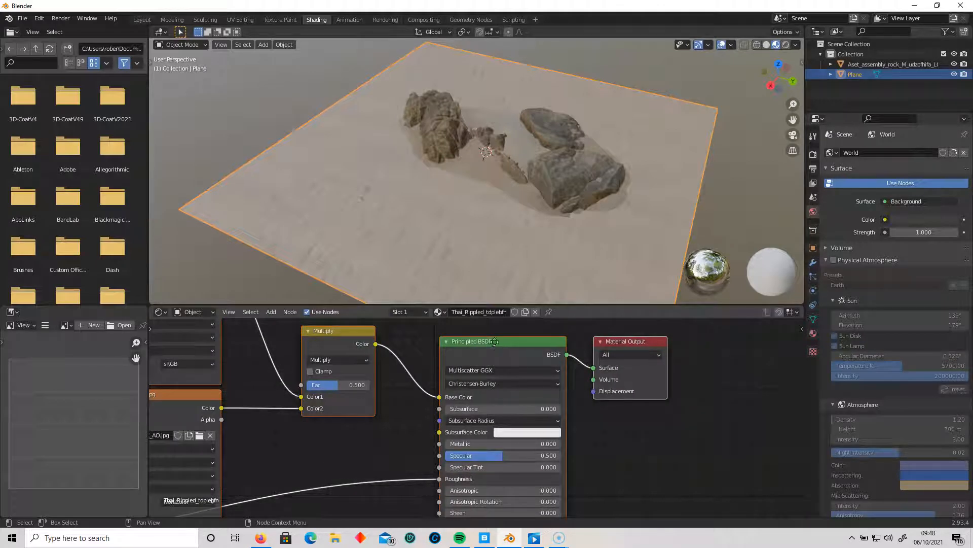
{"action": "middle_click_drag", "start_coordinate": [386, 421], "coordinate": [451, 428]}
{"action": "left_click_drag", "start_coordinate": [399, 339], "coordinate": [401, 343]}
{"action": "scroll", "coordinate": [387, 453], "scroll_direction": "down", "scroll_amount": 5}
{"action": "middle_click_drag", "start_coordinate": [388, 453], "coordinate": [434, 324]}
{"action": "scroll", "coordinate": [418, 413], "scroll_direction": "down", "scroll_amount": 3}
{"action": "middle_click_drag", "start_coordinate": [417, 415], "coordinate": [421, 374]}
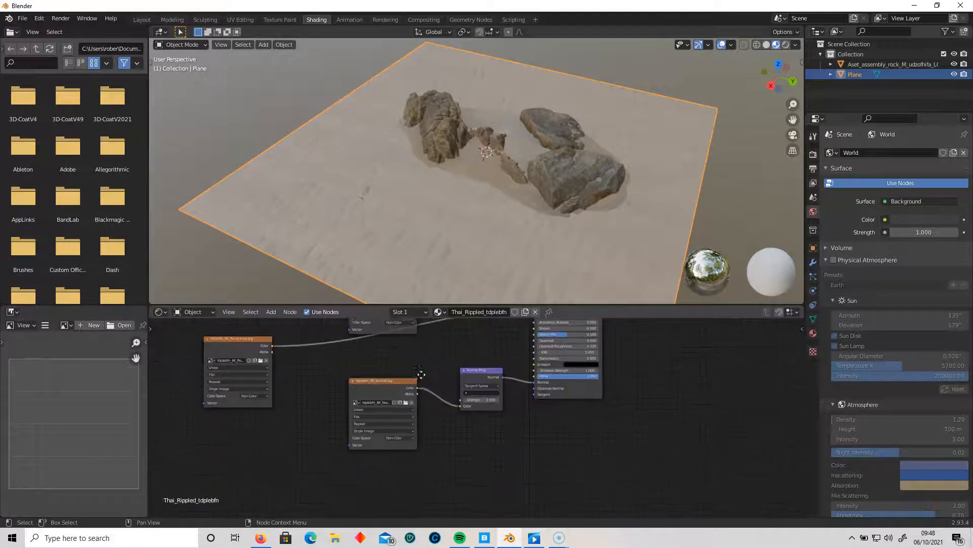
{"action": "scroll", "coordinate": [421, 375], "scroll_direction": "up", "scroll_amount": 2}
Reposition the tdplebfn_4K_Normal image texture and its Normal Map node slightly in the node tree
{"action": "left_click_drag", "start_coordinate": [336, 362], "coordinate": [364, 387]}
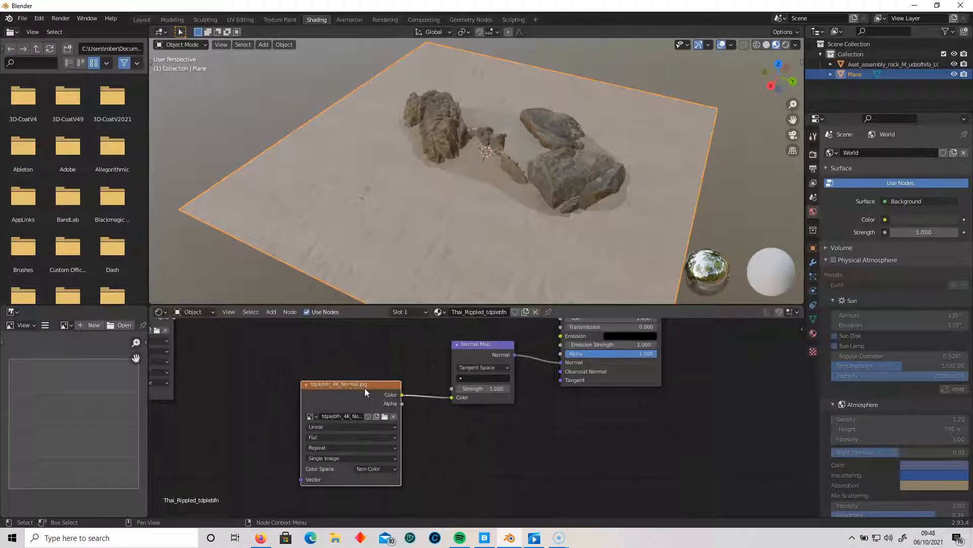
{"action": "left_click_drag", "start_coordinate": [493, 346], "coordinate": [486, 344]}
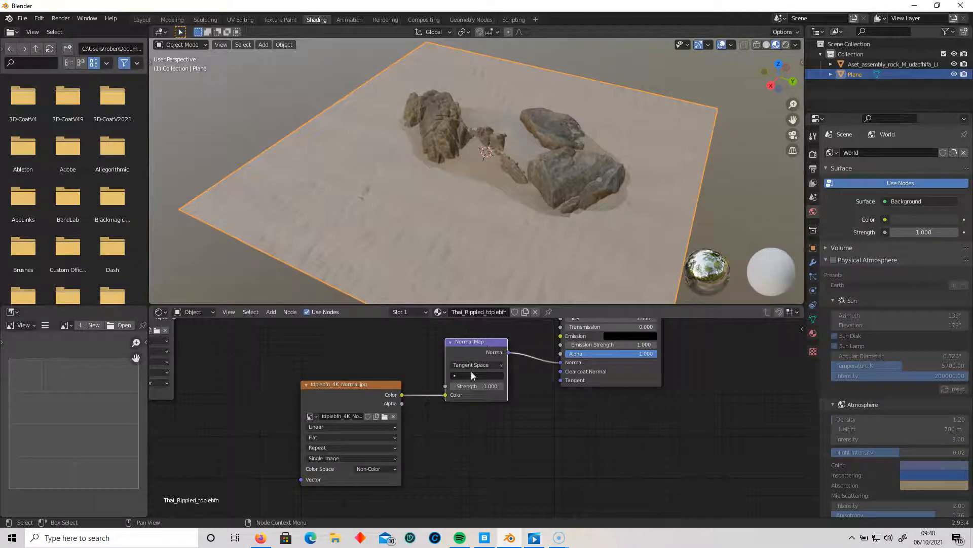
{"action": "middle_click_drag", "start_coordinate": [540, 364], "coordinate": [563, 386]}
{"action": "middle_click_drag", "start_coordinate": [424, 367], "coordinate": [407, 336]}
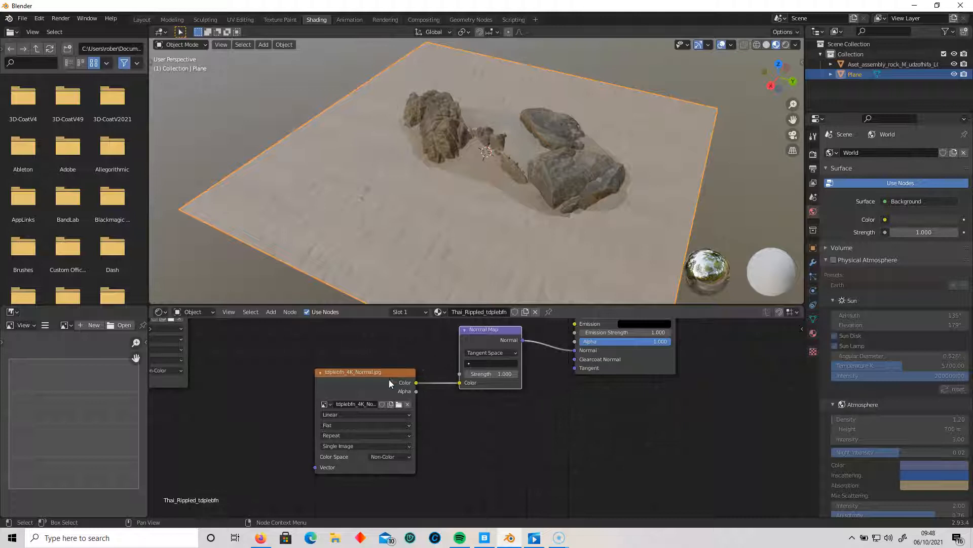
Look over the texture branches feeding the Principled BSDF, ending at the free area below the Normal Map node
{"action": "scroll", "coordinate": [389, 380], "scroll_direction": "down", "scroll_amount": 4}
{"action": "middle_click_drag", "start_coordinate": [387, 376], "coordinate": [356, 495]}
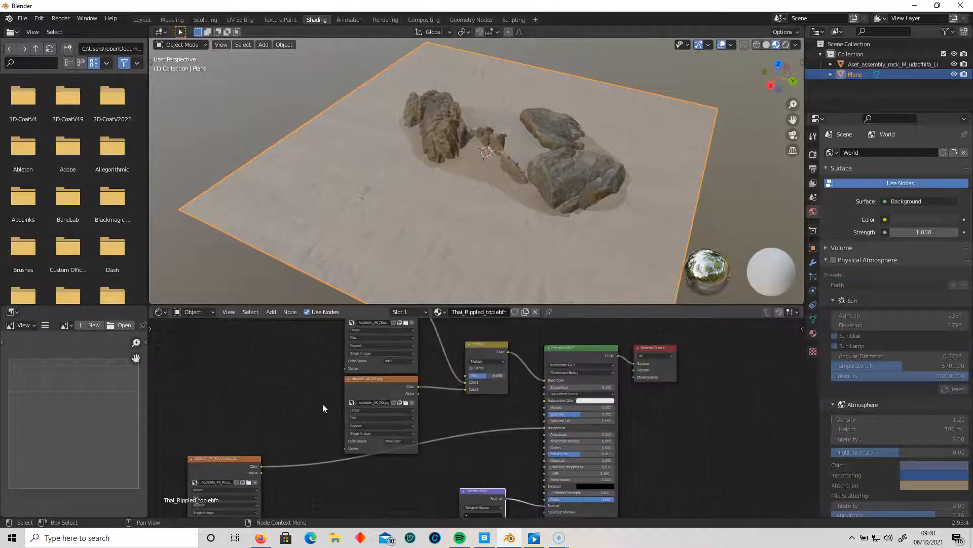
{"action": "middle_click_drag", "start_coordinate": [431, 461], "coordinate": [431, 340]}
{"action": "scroll", "coordinate": [418, 400], "scroll_direction": "up", "scroll_amount": 2}
{"action": "scroll", "coordinate": [419, 400], "scroll_direction": "up", "scroll_amount": 2}
{"action": "middle_click_drag", "start_coordinate": [400, 371], "coordinate": [401, 382]}
{"action": "middle_click_drag", "start_coordinate": [427, 439], "coordinate": [406, 363]}
{"action": "scroll", "coordinate": [446, 449], "scroll_direction": "down", "scroll_amount": 3}
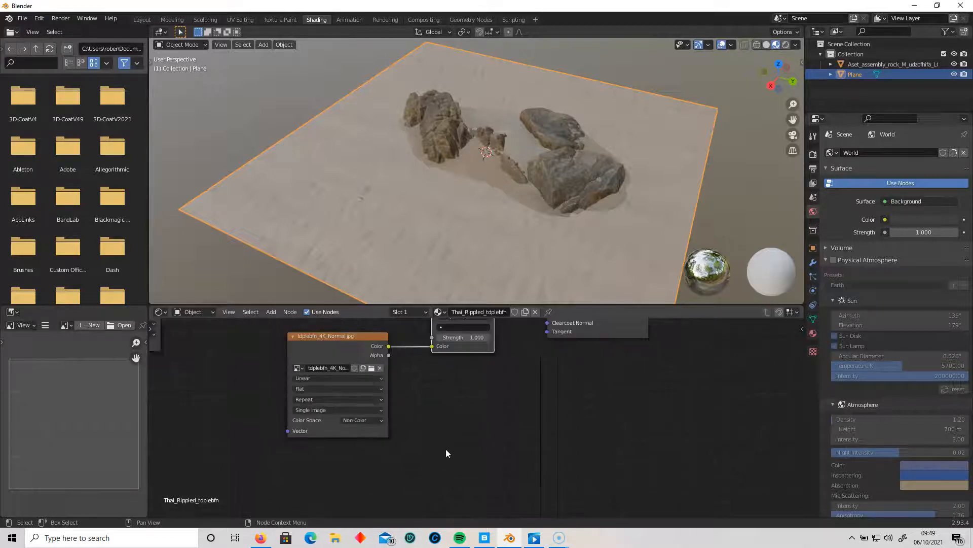
{"action": "key", "text": "shift+a"}
{"action": "mouse_move", "coordinate": [453, 446]}
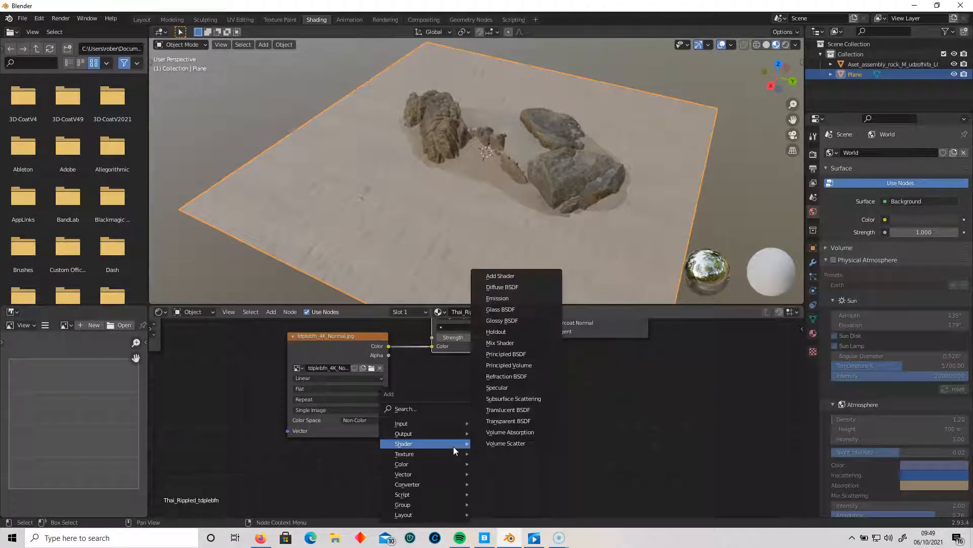
{"action": "left_click", "coordinate": [426, 410]}
{"action": "type", "text": "mul"}
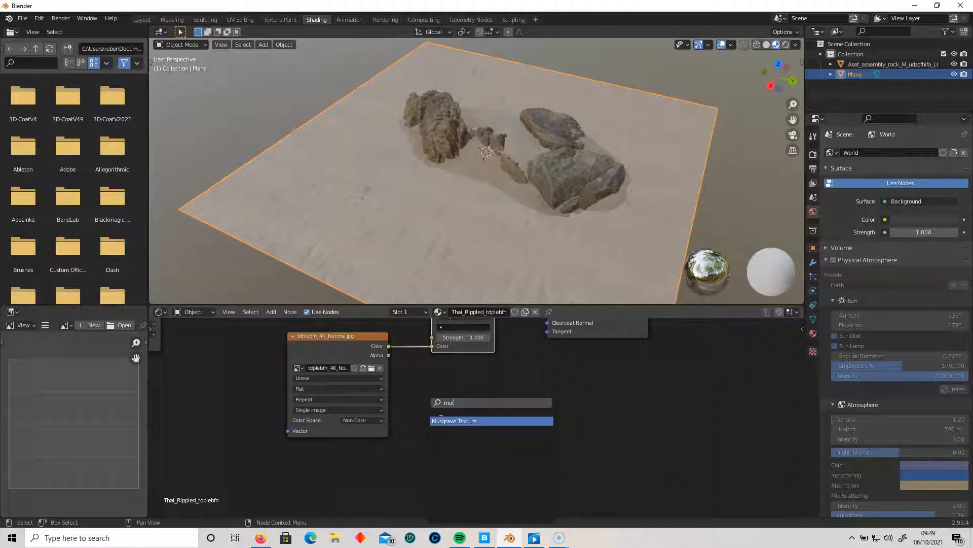
{"action": "type", "text": "tipl"}
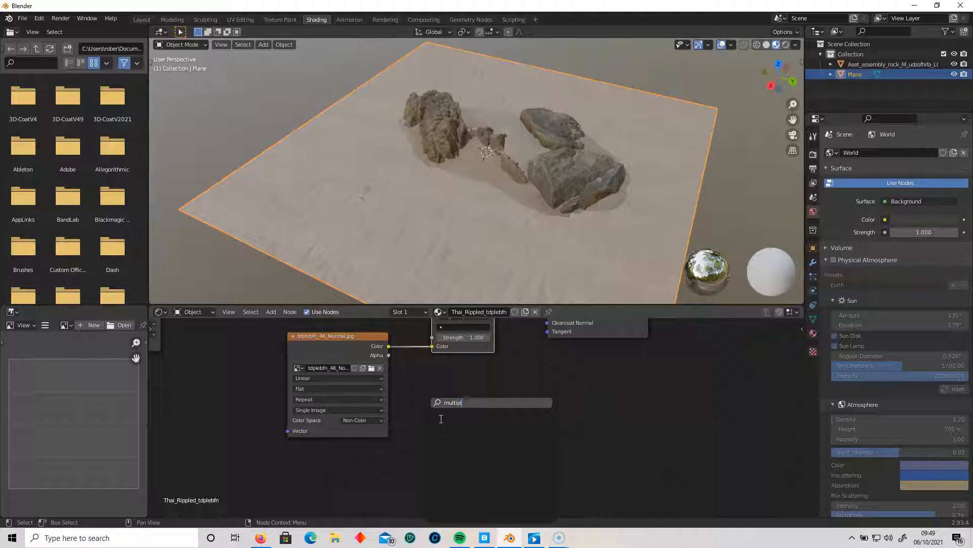
{"action": "key", "text": "BackSpace"}
{"action": "key", "text": "BackSpace"}
{"action": "key", "text": "BackSpace"}
{"action": "key", "text": "BackSpace"}
{"action": "key", "text": "BackSpace"}
{"action": "key", "text": "BackSpace"}
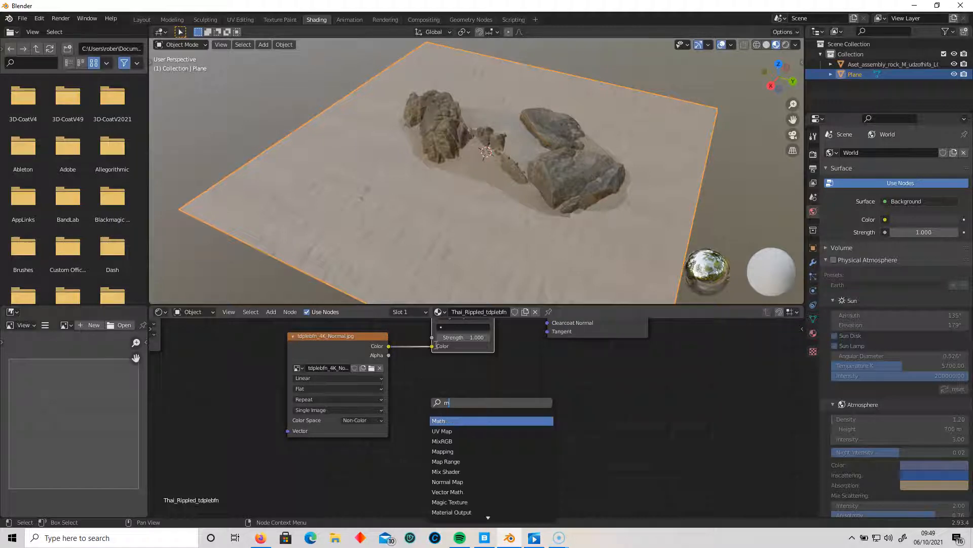
{"action": "left_click", "coordinate": [444, 374]}
Add a second Normal Map node below the existing one and delete it again
{"action": "middle_click_drag", "start_coordinate": [458, 374], "coordinate": [465, 413]}
{"action": "left_click", "coordinate": [464, 444]}
{"action": "key", "text": "shift+a"}
{"action": "left_click", "coordinate": [431, 373]}
{"action": "type", "text": "norm"}
{"action": "left_click", "coordinate": [464, 431]}
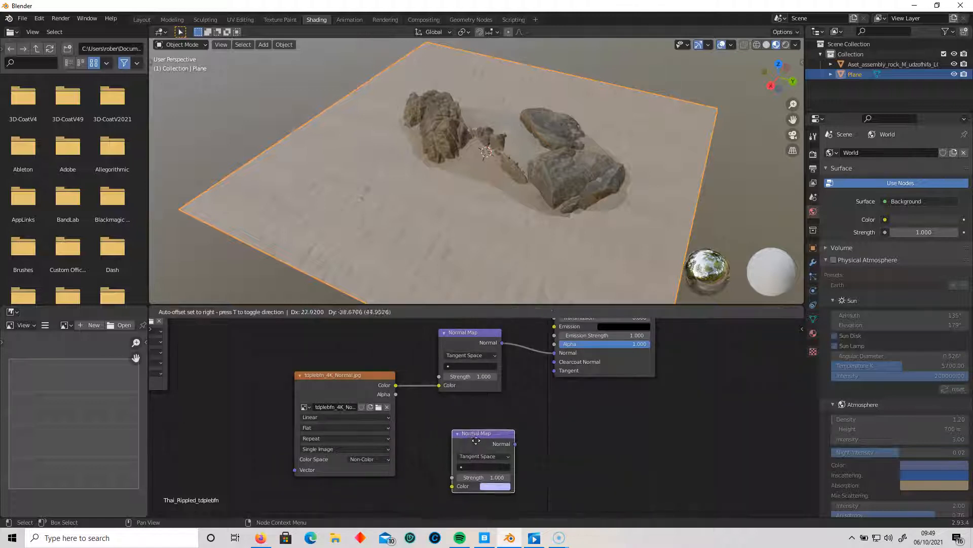
{"action": "left_click", "coordinate": [478, 444]}
{"action": "mouse_move", "coordinate": [392, 384]}
{"action": "left_mouse_down"}
{"action": "mouse_move", "coordinate": [449, 476]}
{"action": "mouse_move", "coordinate": [405, 373]}
{"action": "mouse_move", "coordinate": [397, 389]}
{"action": "left_mouse_up"}
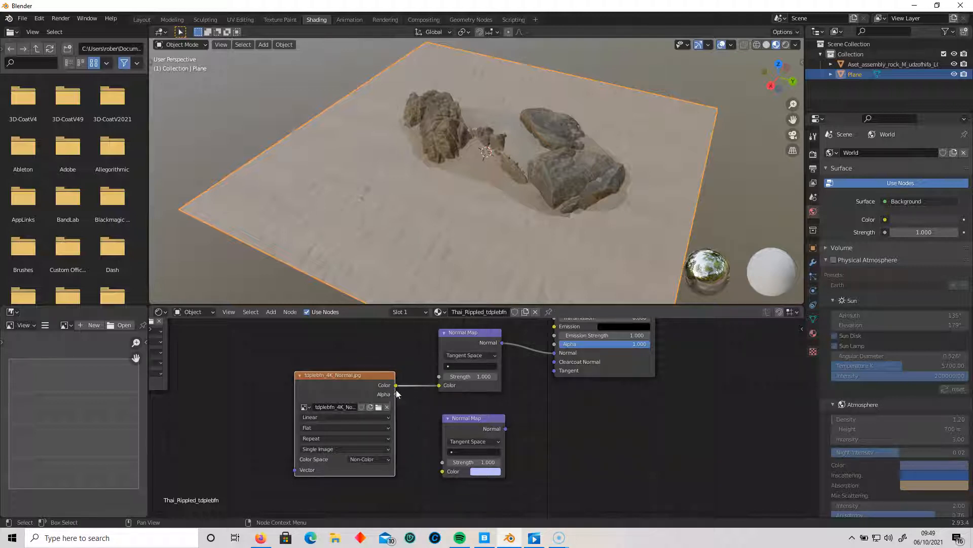
{"action": "middle_click_drag", "start_coordinate": [558, 421], "coordinate": [539, 429]}
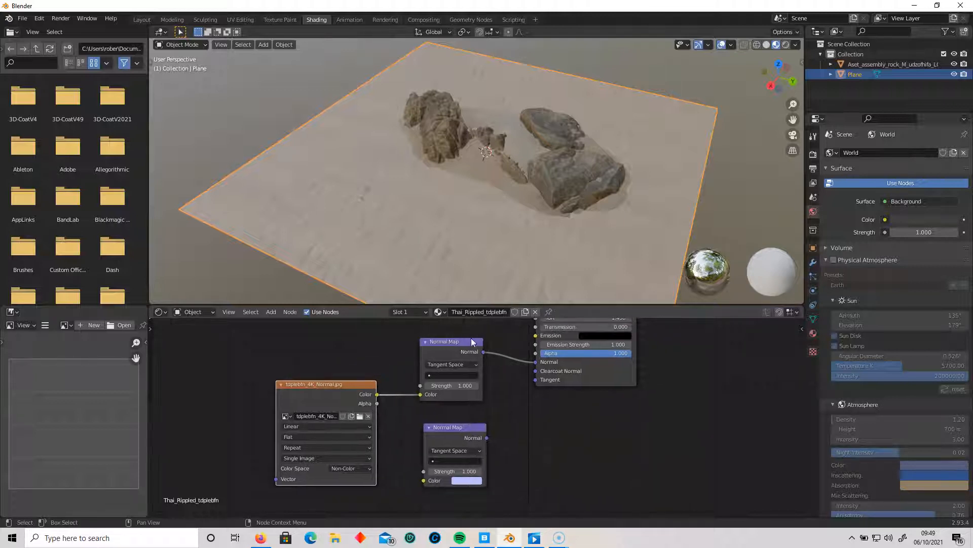
{"action": "left_click_drag", "start_coordinate": [445, 432], "coordinate": [456, 432]}
{"action": "key", "text": "Delete"}
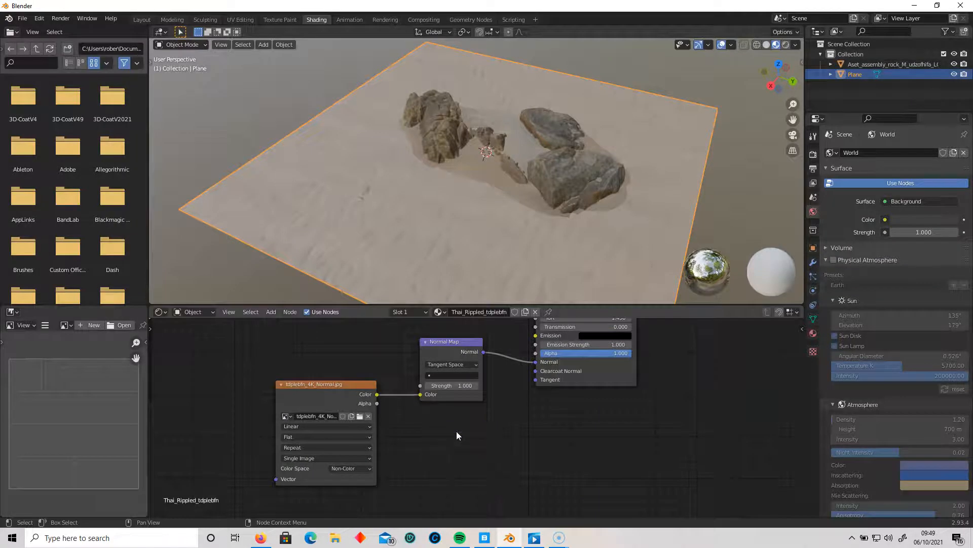
Examine how the Roughness, AO and base colour textures and the Multiply node connect to the Principled BSDF
{"action": "scroll", "coordinate": [446, 431], "scroll_direction": "down", "scroll_amount": 3}
{"action": "middle_click_drag", "start_coordinate": [375, 324], "coordinate": [434, 374]}
{"action": "scroll", "coordinate": [392, 383], "scroll_direction": "up", "scroll_amount": 1}
{"action": "middle_click_drag", "start_coordinate": [321, 397], "coordinate": [376, 387]}
{"action": "left_click_drag", "start_coordinate": [243, 349], "coordinate": [239, 347]}
{"action": "middle_click_drag", "start_coordinate": [266, 348], "coordinate": [256, 387]}
{"action": "middle_click_drag", "start_coordinate": [584, 408], "coordinate": [552, 497]}
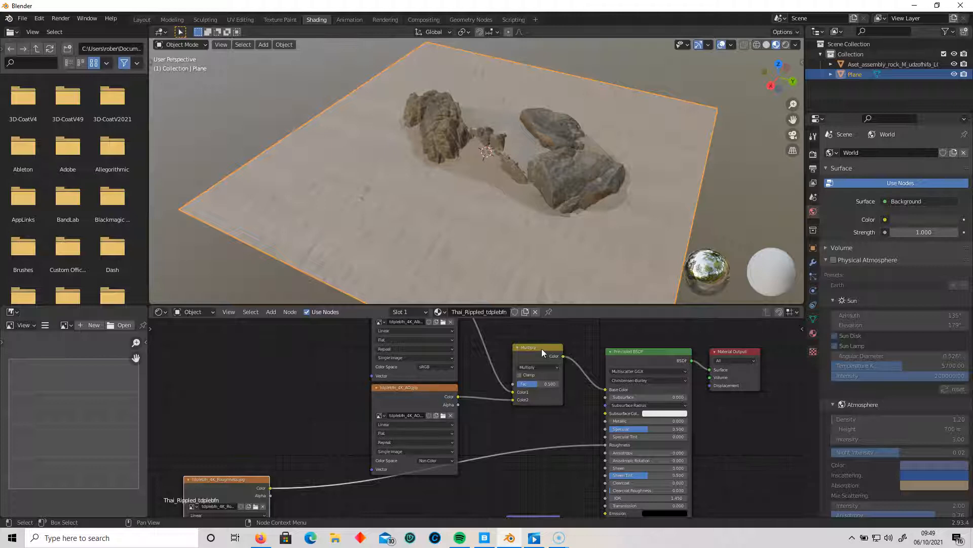
{"action": "left_click_drag", "start_coordinate": [540, 348], "coordinate": [542, 346]}
{"action": "middle_click_drag", "start_coordinate": [385, 398], "coordinate": [371, 455]}
{"action": "left_click_drag", "start_coordinate": [408, 356], "coordinate": [406, 352]}
{"action": "middle_click_drag", "start_coordinate": [473, 462], "coordinate": [428, 367]}
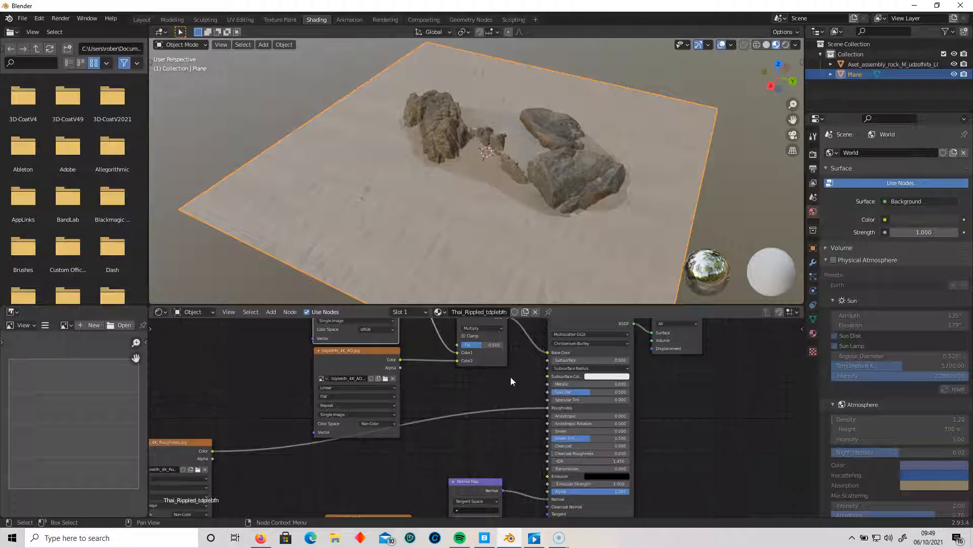
Review the whole sand node tree and focus on the tdplebfn_4K_Roughness texture's link to the Roughness input
{"action": "middle_click_drag", "start_coordinate": [511, 381], "coordinate": [504, 417]}
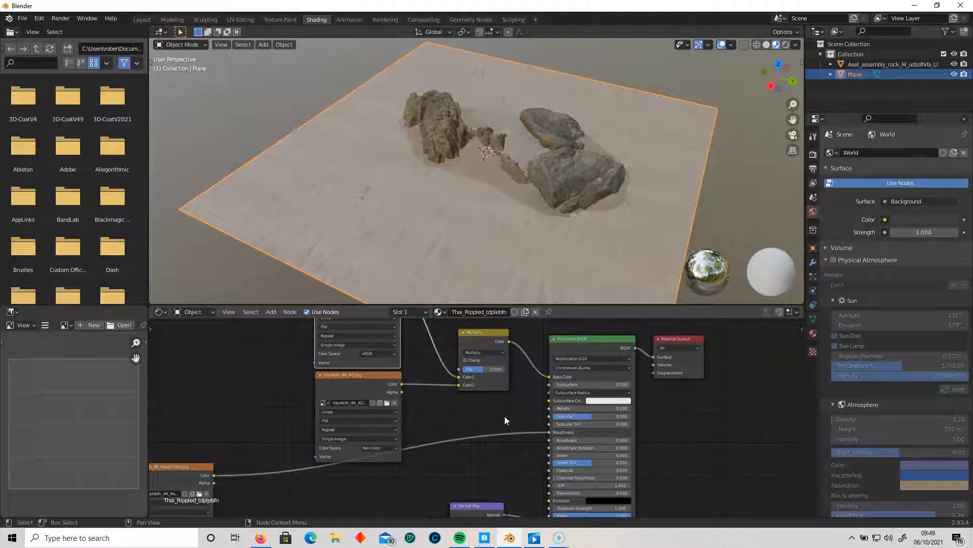
{"action": "scroll", "coordinate": [495, 424], "scroll_direction": "down", "scroll_amount": 6}
{"action": "scroll", "coordinate": [494, 428], "scroll_direction": "up", "scroll_amount": 4}
{"action": "middle_click_drag", "start_coordinate": [464, 425], "coordinate": [519, 344]}
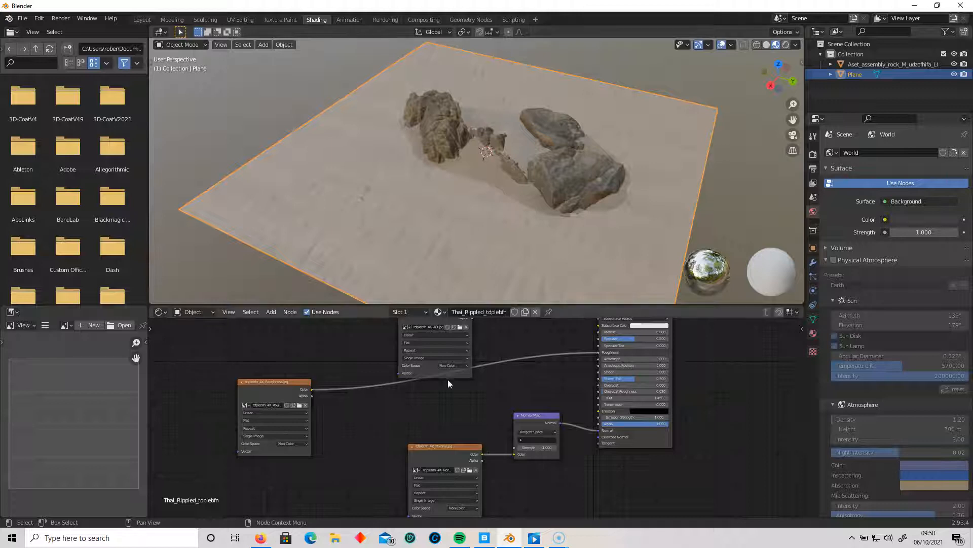
{"action": "scroll", "coordinate": [431, 406], "scroll_direction": "down", "scroll_amount": 2}
{"action": "middle_click_drag", "start_coordinate": [357, 437], "coordinate": [412, 407]}
{"action": "scroll", "coordinate": [468, 443], "scroll_direction": "up", "scroll_amount": 4}
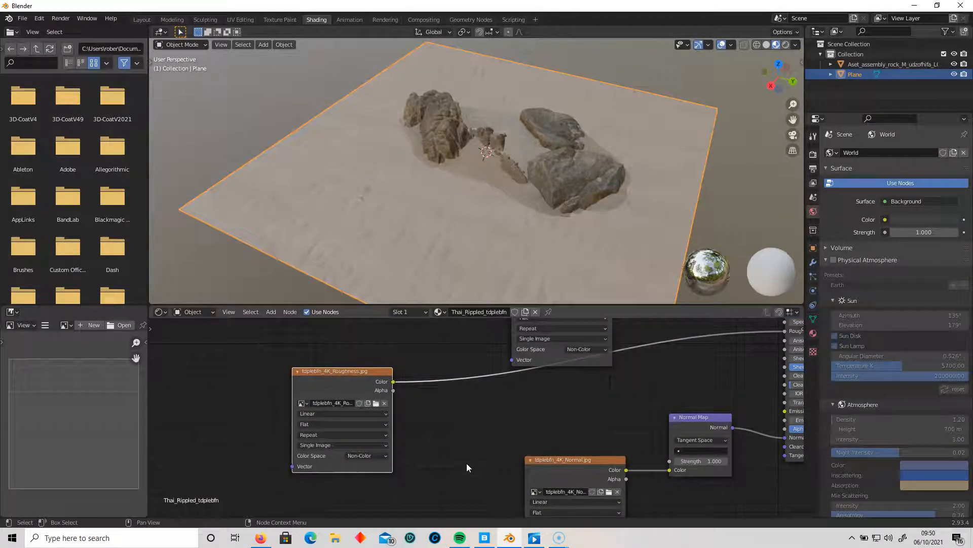
{"action": "middle_click_drag", "start_coordinate": [462, 391], "coordinate": [438, 443]}
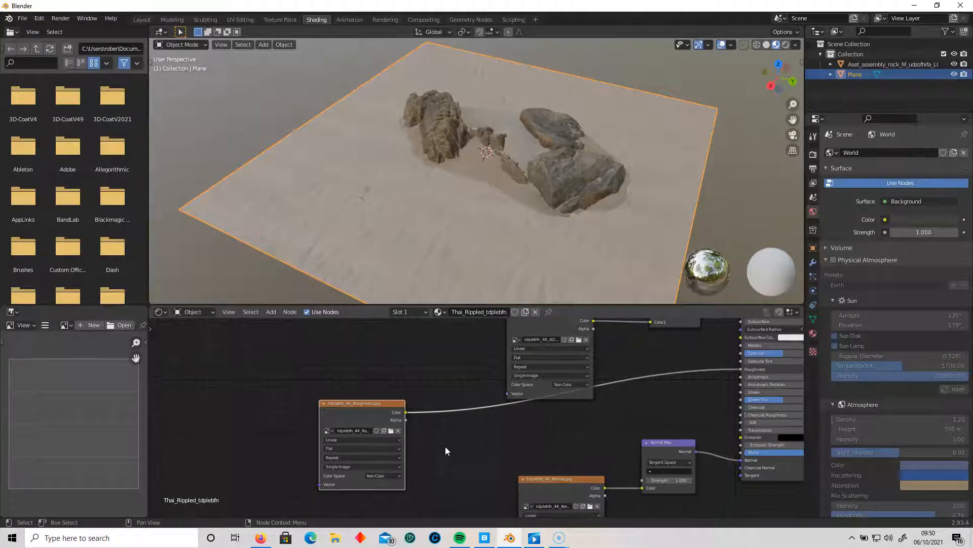
Add Texture Coordinate and Mapping nodes to the tdplebfn_4K_Roughness texture, feeding its Vector input from UV coordinates
{"action": "scroll", "coordinate": [445, 447], "scroll_direction": "up", "scroll_amount": 1}
{"action": "left_click_drag", "start_coordinate": [355, 402], "coordinate": [376, 401]}
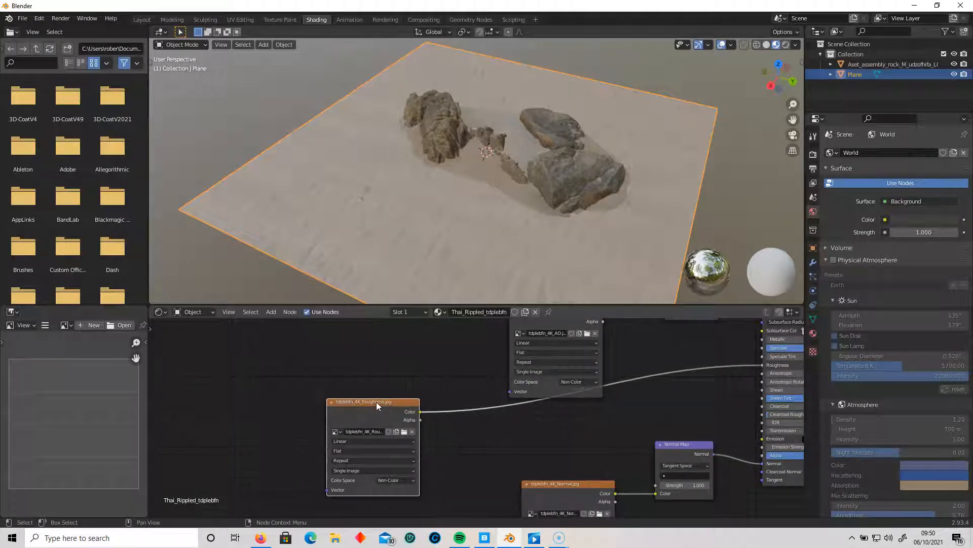
{"action": "key", "text": "ctrl+t"}
{"action": "middle_click_drag", "start_coordinate": [340, 375], "coordinate": [442, 354]}
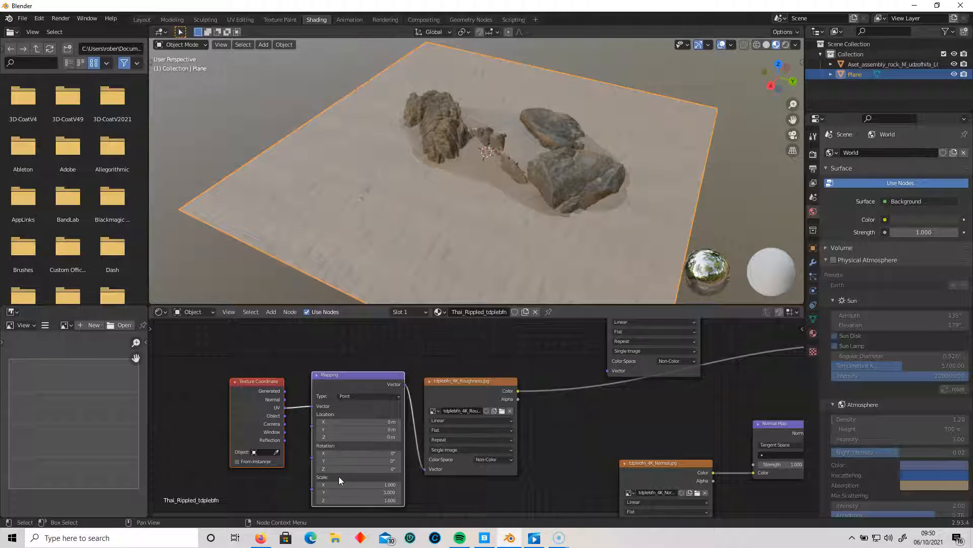
{"action": "left_click_drag", "start_coordinate": [354, 376], "coordinate": [358, 375]}
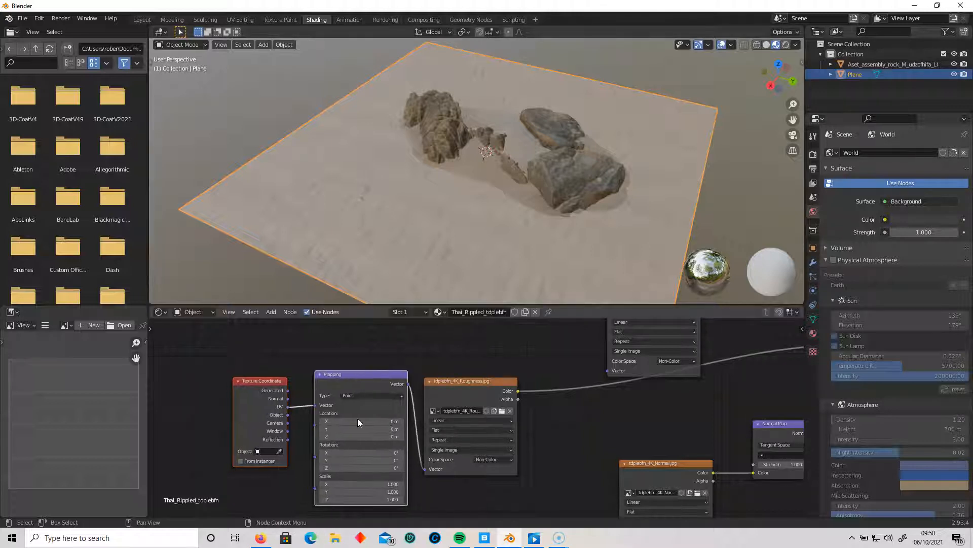
Add a Value node of 0.5 below the Texture Coordinate node and link it to the Mapping node's Scale input
{"action": "middle_click_drag", "start_coordinate": [259, 491], "coordinate": [346, 413]}
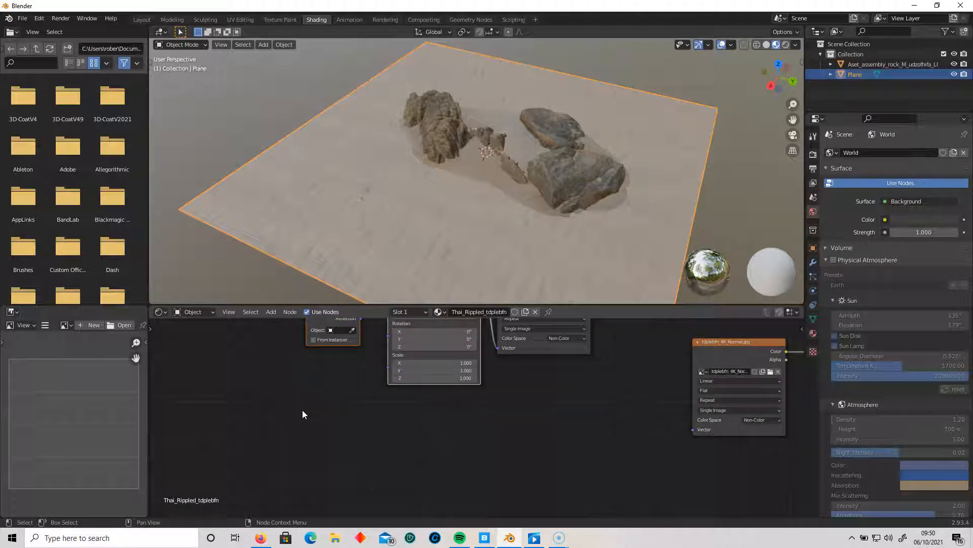
{"action": "key", "text": "shift+a"}
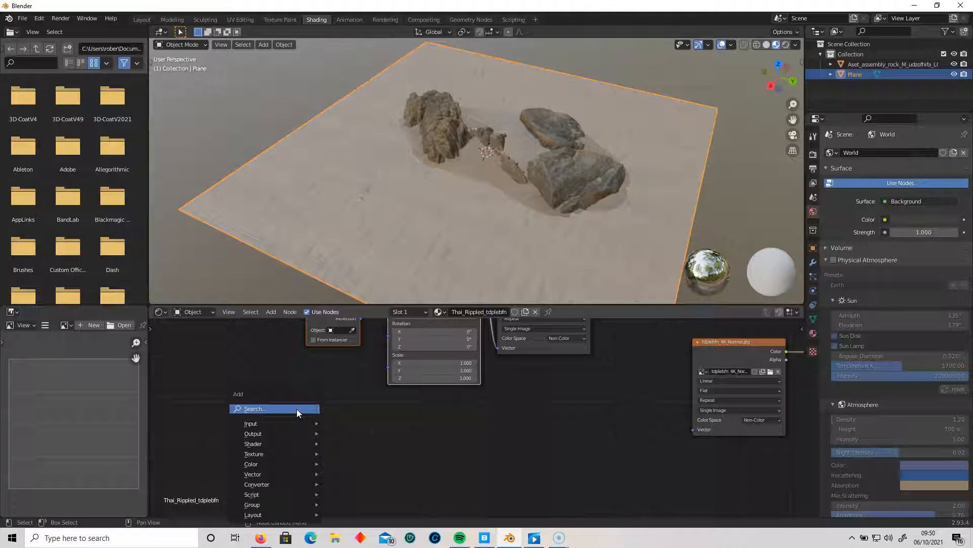
{"action": "left_click", "coordinate": [281, 409]}
{"action": "type", "text": "val"}
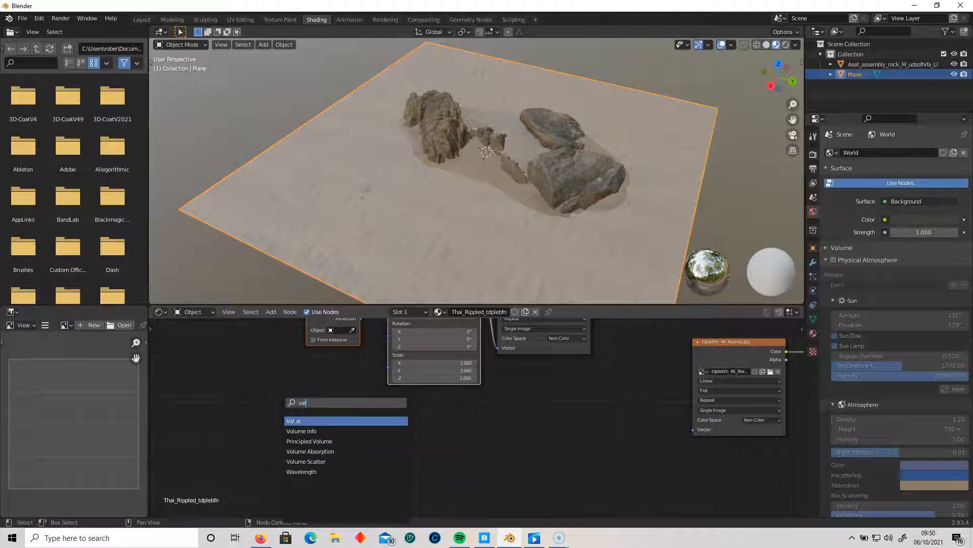
{"action": "key", "text": "Return"}
{"action": "left_click", "coordinate": [305, 415]}
{"action": "left_click_drag", "start_coordinate": [305, 409], "coordinate": [394, 367]}
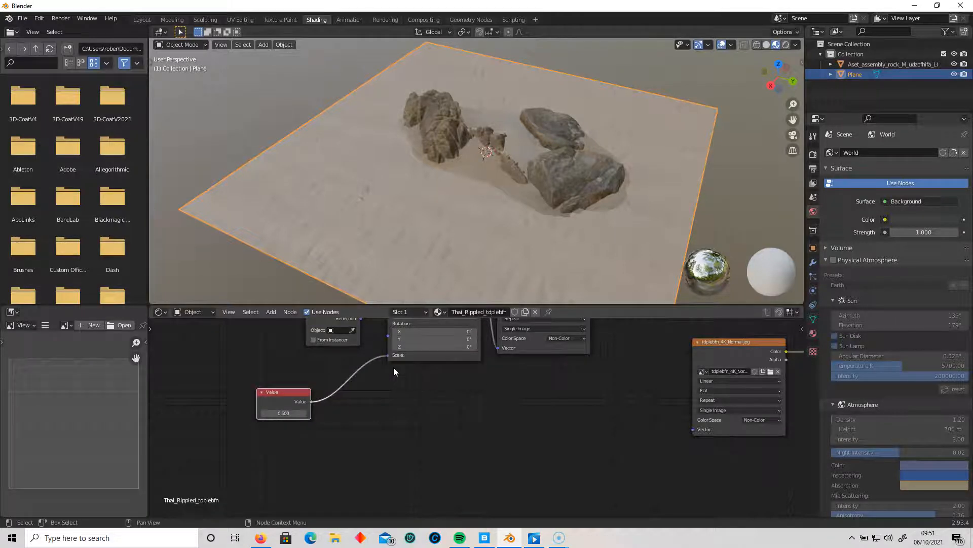
{"action": "middle_click_drag", "start_coordinate": [398, 454], "coordinate": [400, 462]}
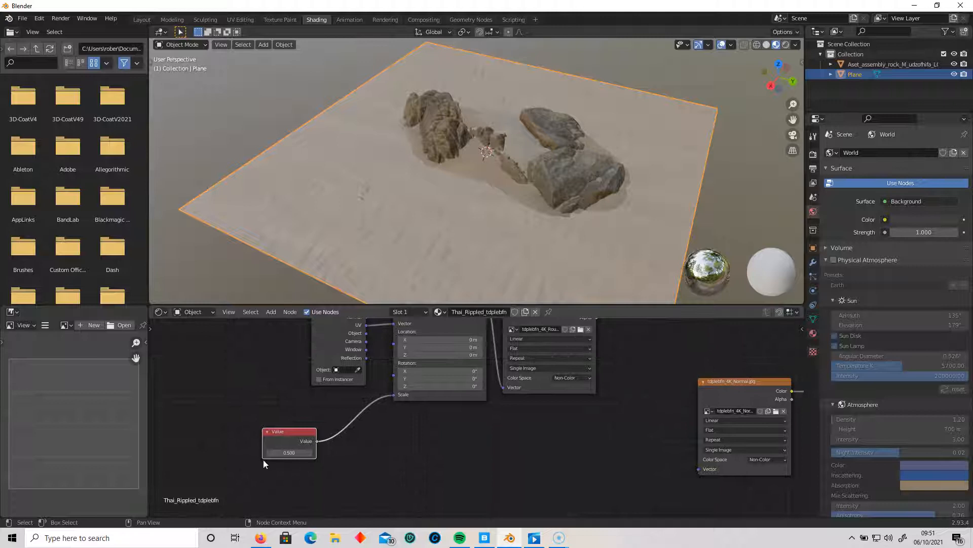
{"action": "left_click_drag", "start_coordinate": [289, 453], "coordinate": [302, 453]}
{"action": "mouse_move", "coordinate": [290, 453]}
{"action": "left_mouse_down"}
{"action": "mouse_move", "coordinate": [301, 452]}
{"action": "mouse_move", "coordinate": [290, 452]}
{"action": "left_mouse_up"}
Move the Texture Coordinate and Mapping nodes farther away from the Roughness texture to open up space between them
{"action": "middle_click_drag", "start_coordinate": [409, 453], "coordinate": [354, 503]}
{"action": "scroll", "coordinate": [361, 489], "scroll_direction": "down", "scroll_amount": 1}
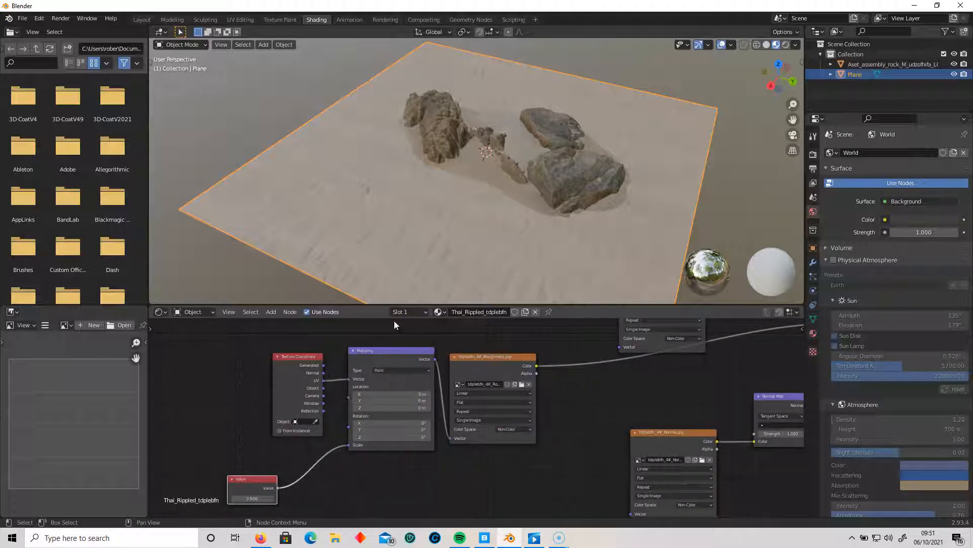
{"action": "left_click_drag", "start_coordinate": [297, 357], "coordinate": [243, 358]}
{"action": "left_click_drag", "start_coordinate": [386, 347], "coordinate": [336, 349]}
Link the Mapping node's Vector output to the Vector inputs of the Normal, AO and base colour textures
{"action": "middle_click_drag", "start_coordinate": [441, 456], "coordinate": [404, 428]}
{"action": "left_click_drag", "start_coordinate": [318, 336], "coordinate": [569, 491]}
{"action": "middle_click_drag", "start_coordinate": [530, 383], "coordinate": [481, 499]}
{"action": "left_click_drag", "start_coordinate": [275, 446], "coordinate": [511, 432]}
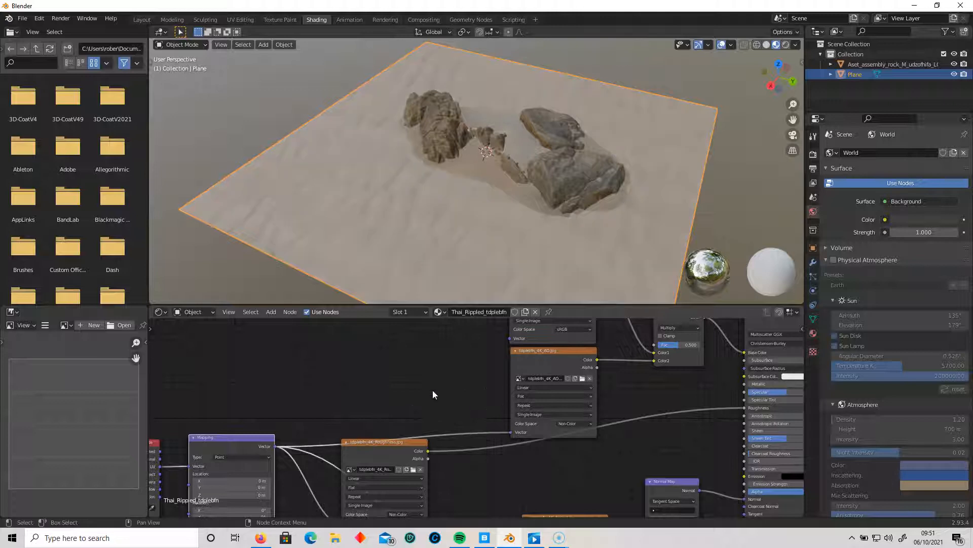
{"action": "middle_click_drag", "start_coordinate": [433, 394], "coordinate": [409, 444]}
{"action": "left_click_drag", "start_coordinate": [250, 497], "coordinate": [490, 389]}
{"action": "middle_click_drag", "start_coordinate": [414, 364], "coordinate": [397, 420]}
{"action": "scroll", "coordinate": [411, 438], "scroll_direction": "down", "scroll_amount": 6}
{"action": "middle_click_drag", "start_coordinate": [424, 458], "coordinate": [436, 497]}
{"action": "scroll", "coordinate": [467, 415], "scroll_direction": "down", "scroll_amount": 4}
{"action": "middle_click_drag", "start_coordinate": [436, 406], "coordinate": [439, 446]}
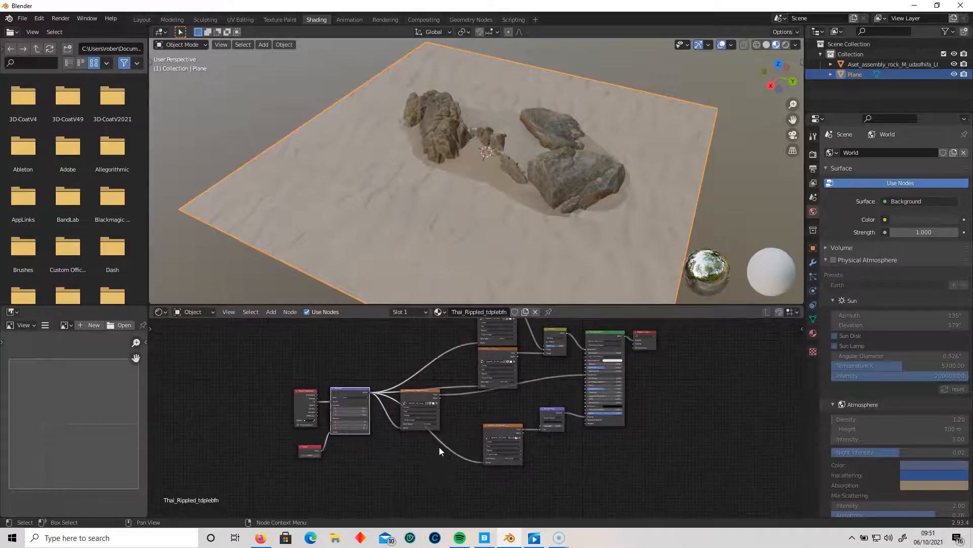
Try 2 as the Value node's texture scale and return it to 0.5
{"action": "scroll", "coordinate": [440, 446], "scroll_direction": "up", "scroll_amount": 11}
{"action": "middle_click_drag", "start_coordinate": [366, 478], "coordinate": [573, 377]}
{"action": "double_click", "coordinate": [295, 406]}
{"action": "type", "text": "2"}
{"action": "key", "text": "Return"}
{"action": "left_click_drag", "start_coordinate": [293, 405], "coordinate": [280, 404]}
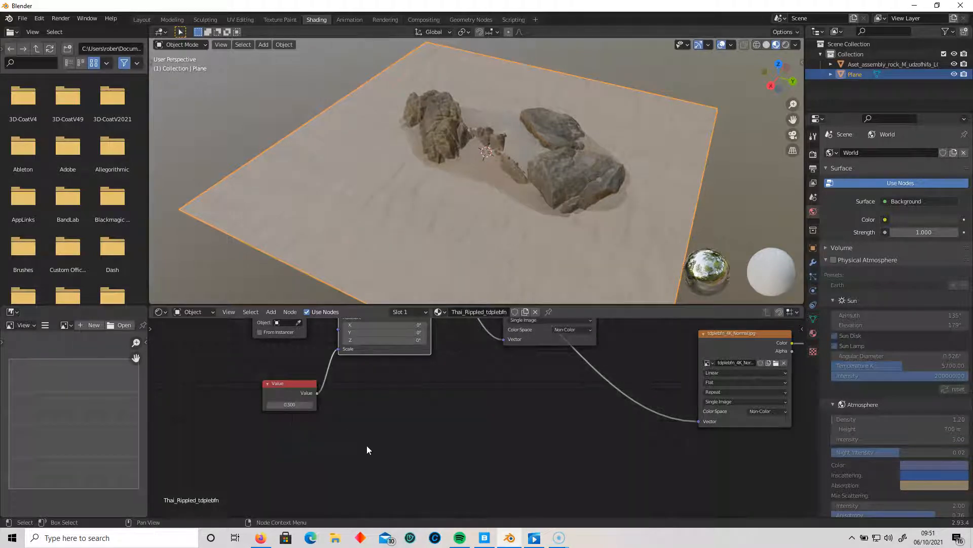
Set the Value node driving the Mapping scale to 0.7
{"action": "middle_click_drag", "start_coordinate": [404, 403], "coordinate": [422, 412]}
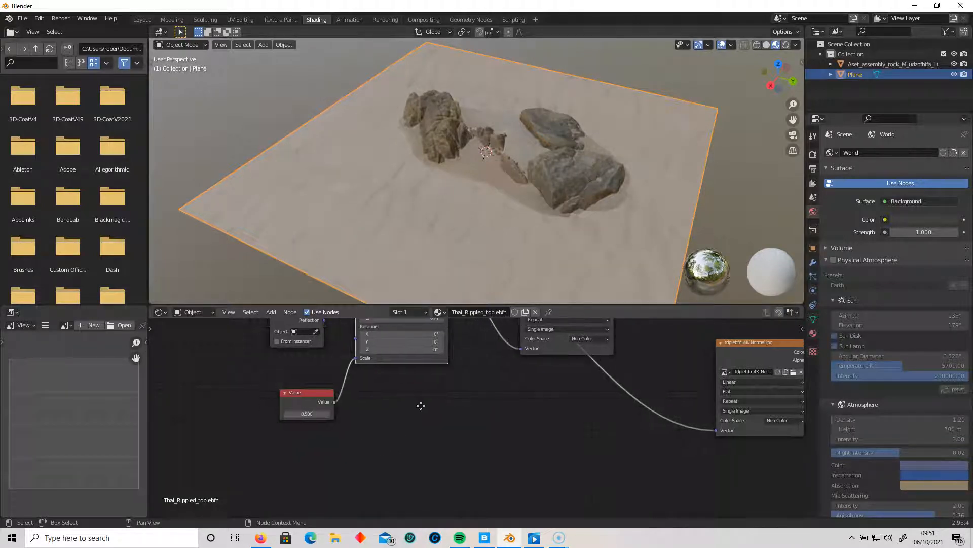
{"action": "left_click_drag", "start_coordinate": [305, 413], "coordinate": [312, 413]}
{"action": "middle_click_drag", "start_coordinate": [395, 409], "coordinate": [420, 477]}
{"action": "mouse_move", "coordinate": [377, 373]}
{"action": "left_mouse_down"}
{"action": "mouse_move", "coordinate": [393, 372]}
{"action": "mouse_move", "coordinate": [377, 374]}
{"action": "left_mouse_up"}
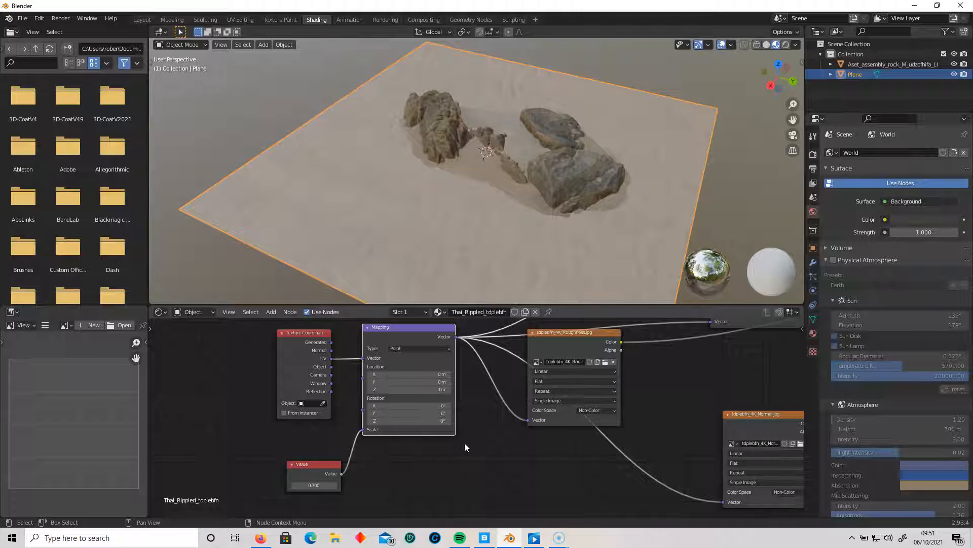
Review the whole sand node tree, from the Texture Coordinate and Mapping nodes through the four textures to the Principled BSDF
{"action": "scroll", "coordinate": [517, 449], "scroll_direction": "down", "scroll_amount": 3}
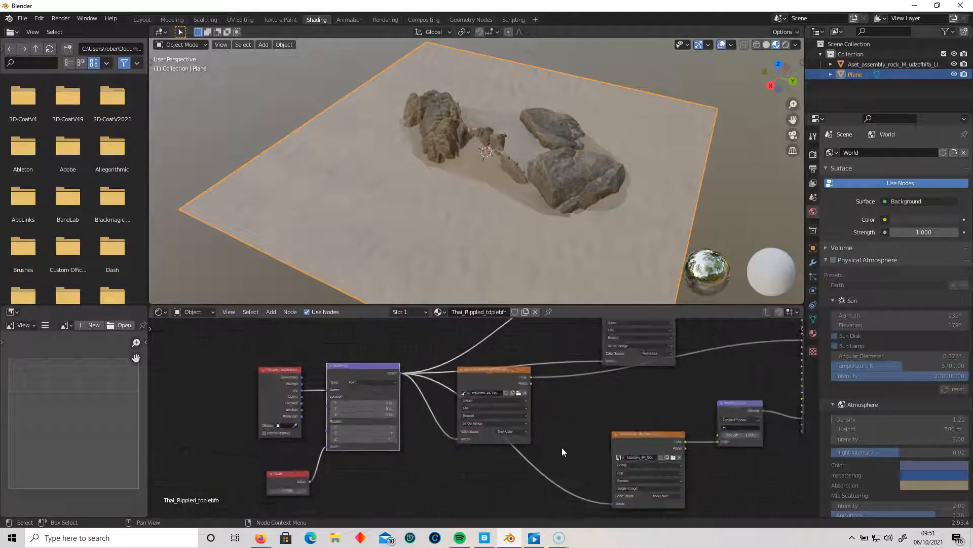
{"action": "scroll", "coordinate": [562, 447], "scroll_direction": "down", "scroll_amount": 3}
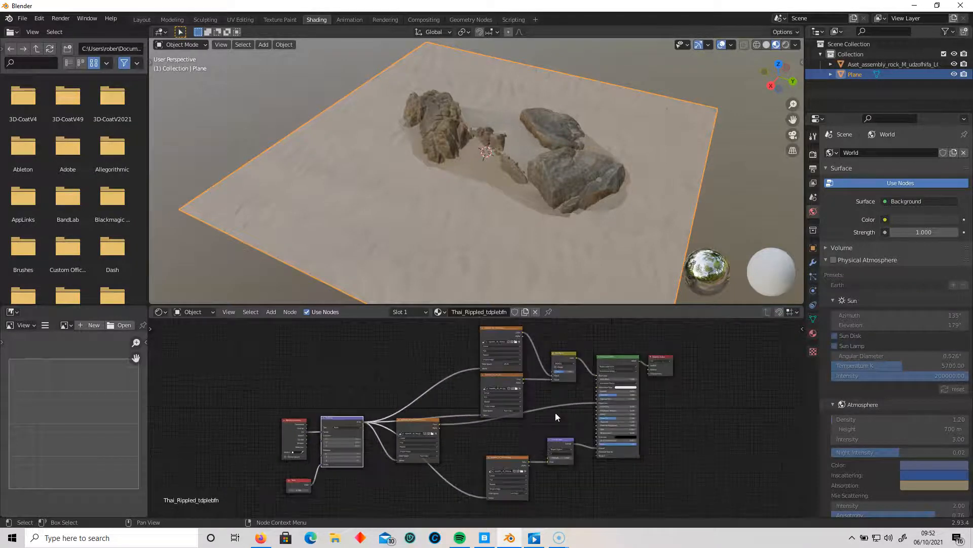
{"action": "scroll", "coordinate": [507, 428], "scroll_direction": "up", "scroll_amount": 4}
{"action": "scroll", "coordinate": [515, 422], "scroll_direction": "up", "scroll_amount": 2}
{"action": "middle_click_drag", "start_coordinate": [395, 464], "coordinate": [423, 473]}
{"action": "scroll", "coordinate": [471, 442], "scroll_direction": "down", "scroll_amount": 1}
{"action": "scroll", "coordinate": [471, 444], "scroll_direction": "down", "scroll_amount": 4}
{"action": "middle_click_drag", "start_coordinate": [665, 380], "coordinate": [555, 483]}
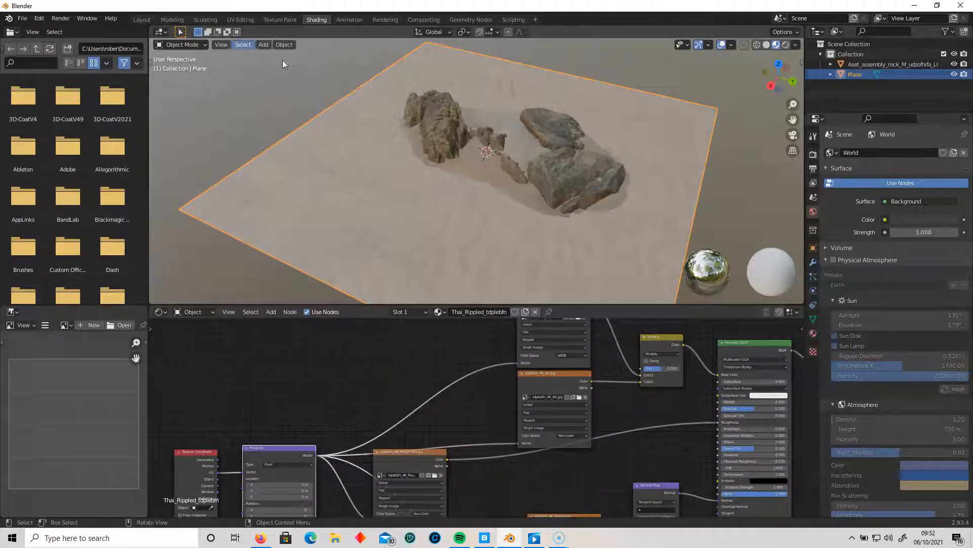
{"action": "scroll", "coordinate": [483, 417], "scroll_direction": "down", "scroll_amount": 3}
{"action": "scroll", "coordinate": [445, 417], "scroll_direction": "up", "scroll_amount": 5}
{"action": "middle_click_drag", "start_coordinate": [298, 424], "coordinate": [496, 356]}
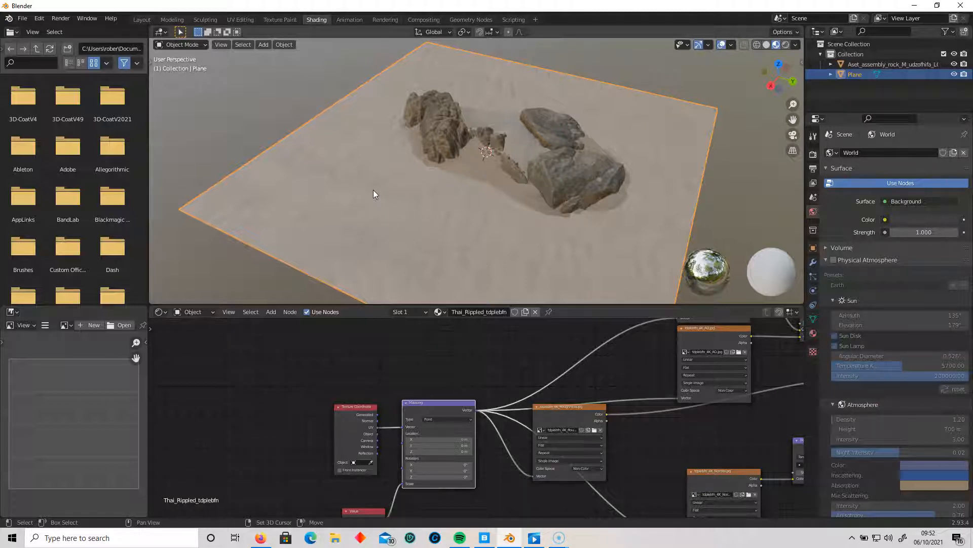
Add a UV sphere to the scene and move it off the sand plane, beyond the plane's edge
{"action": "key", "text": "shift+a"}
{"action": "mouse_move", "coordinate": [373, 189]}
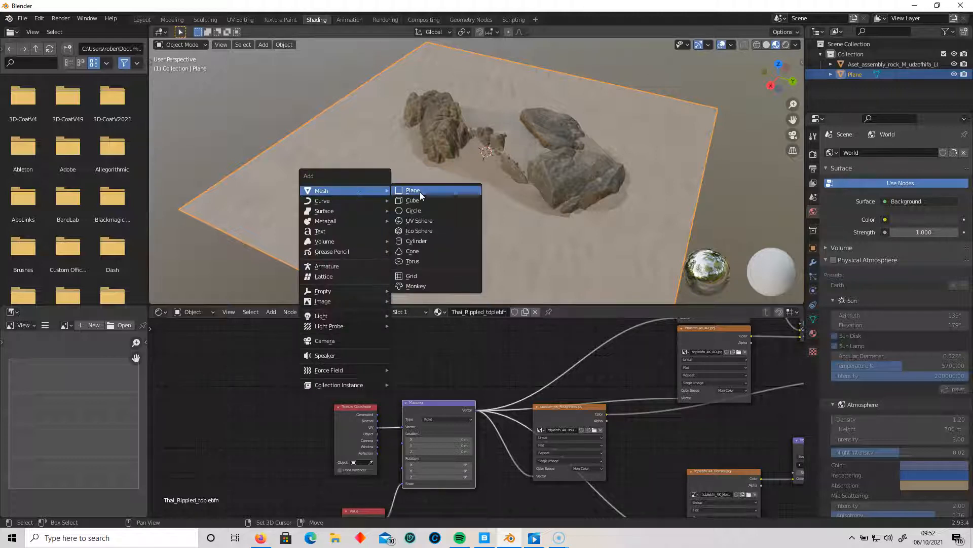
{"action": "left_click", "coordinate": [437, 221]}
{"action": "middle_click_drag", "start_coordinate": [514, 191], "coordinate": [467, 176]}
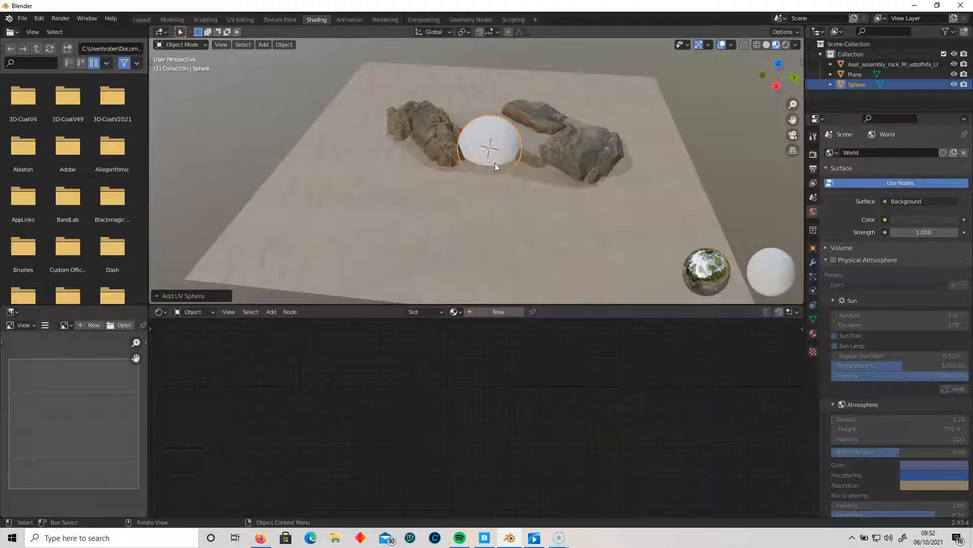
{"action": "key", "text": "g"}
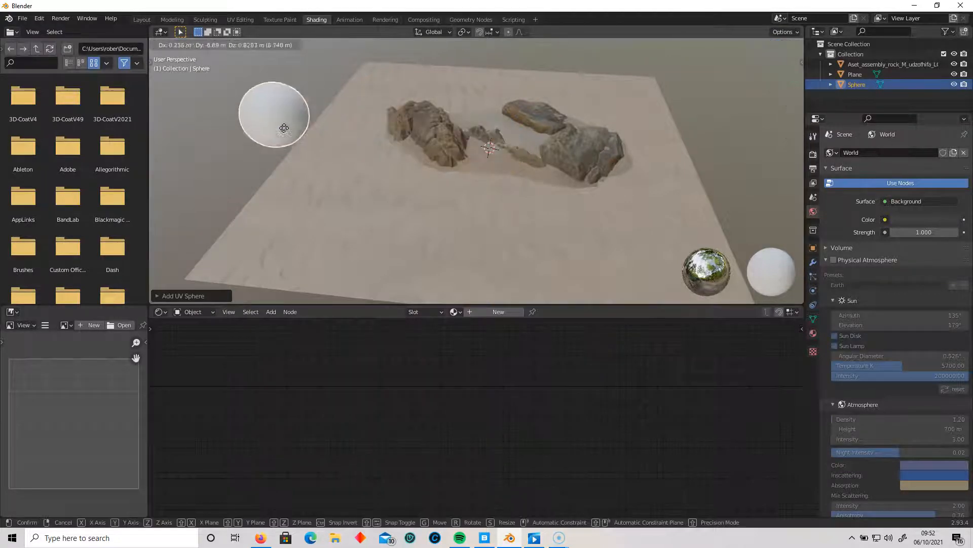
{"action": "left_click", "coordinate": [203, 119]}
Give the new sphere a level 1 subdivision and deselect it
{"action": "middle_click_drag", "start_coordinate": [384, 181], "coordinate": [441, 189]}
{"action": "key", "text": "ctrl+1"}
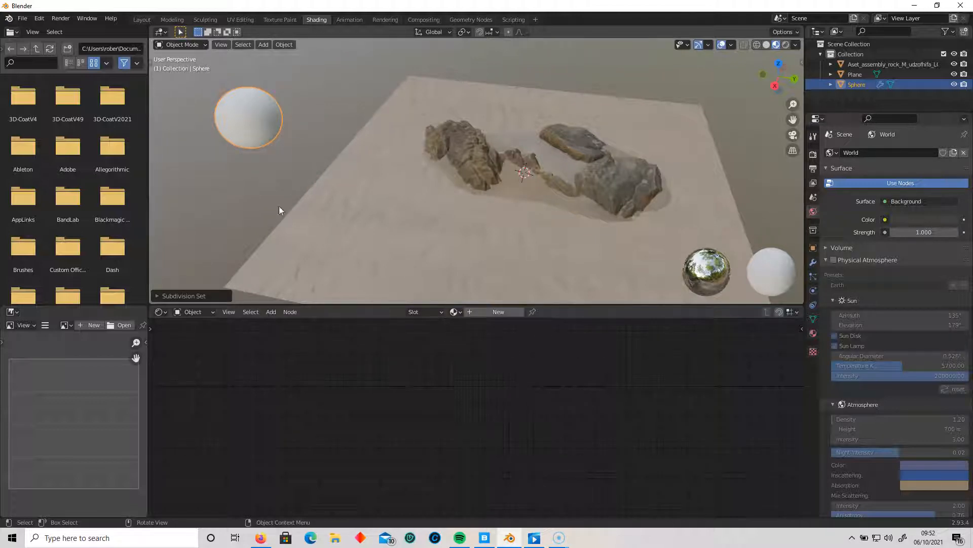
{"action": "left_click", "coordinate": [293, 166]}
Assign the sphere as the Texture Coordinate node's object in the plane's material and link the Object output to the Mapping Vector
{"action": "left_click", "coordinate": [419, 223]}
{"action": "middle_click_drag", "start_coordinate": [419, 223], "coordinate": [439, 195]}
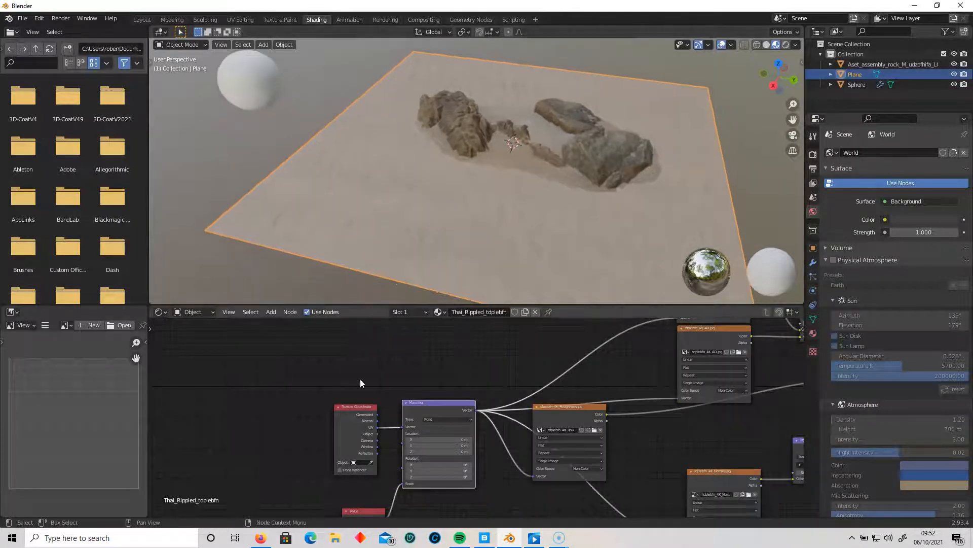
{"action": "middle_click_drag", "start_coordinate": [295, 423], "coordinate": [313, 344]}
{"action": "scroll", "coordinate": [322, 385], "scroll_direction": "up", "scroll_amount": 4}
{"action": "scroll", "coordinate": [322, 385], "scroll_direction": "up", "scroll_amount": 2}
{"action": "middle_click_drag", "start_coordinate": [378, 397], "coordinate": [451, 462]}
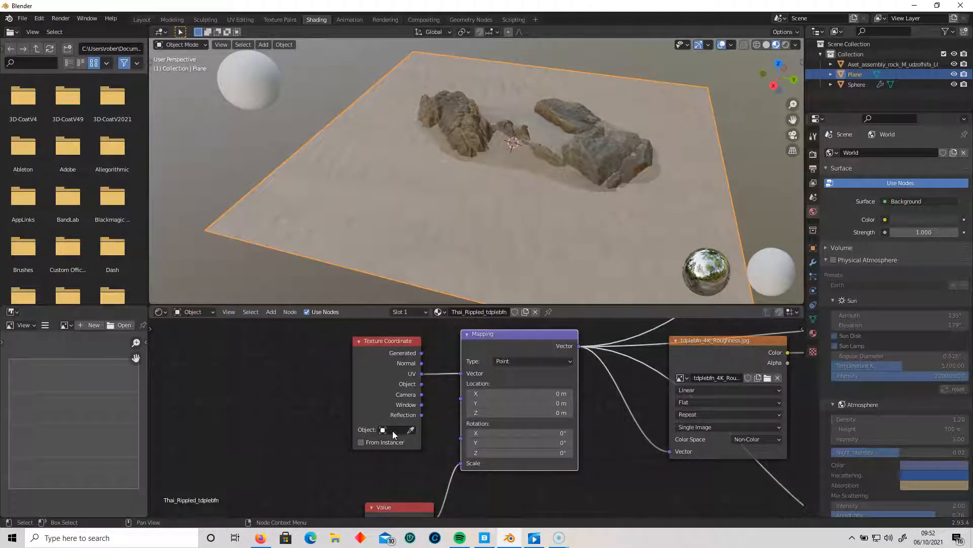
{"action": "left_click", "coordinate": [412, 431]}
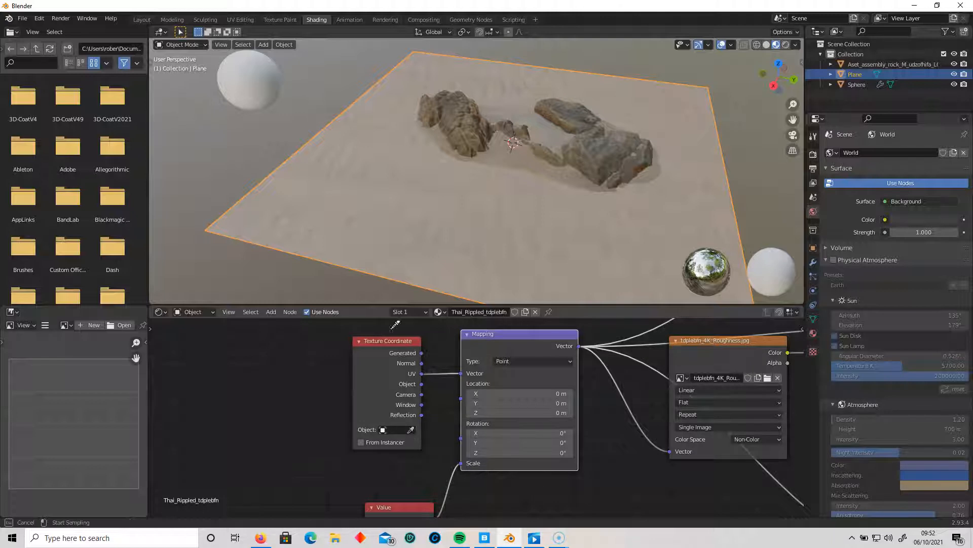
{"action": "left_click", "coordinate": [251, 82]}
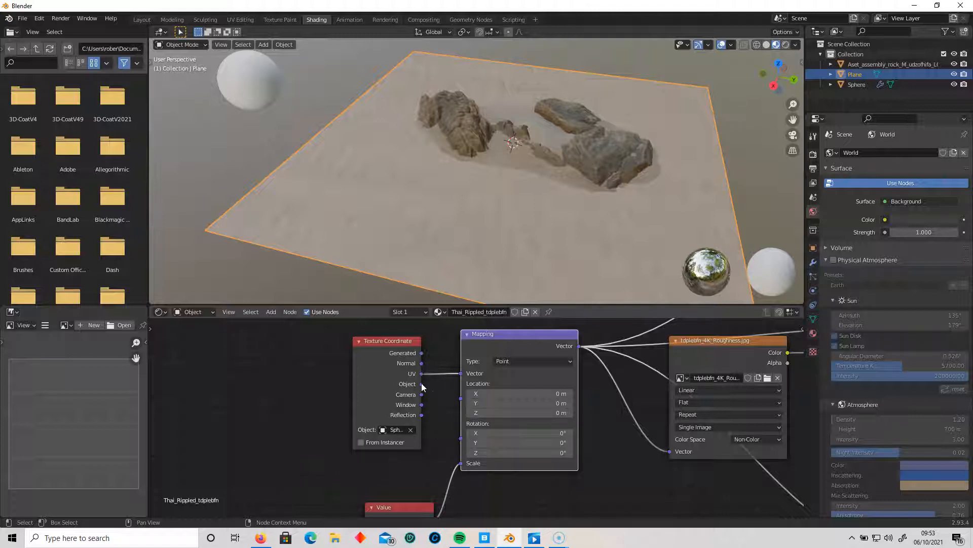
{"action": "left_click_drag", "start_coordinate": [422, 384], "coordinate": [461, 373]}
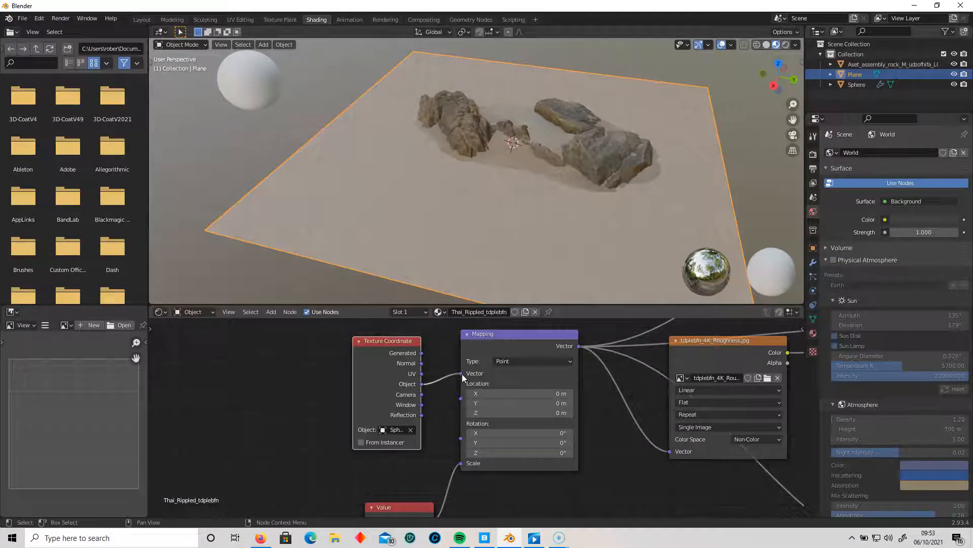
Inspect the sand around the rocks up close and set the Value node to 0.5
{"action": "scroll", "coordinate": [501, 231], "scroll_direction": "up", "scroll_amount": 6}
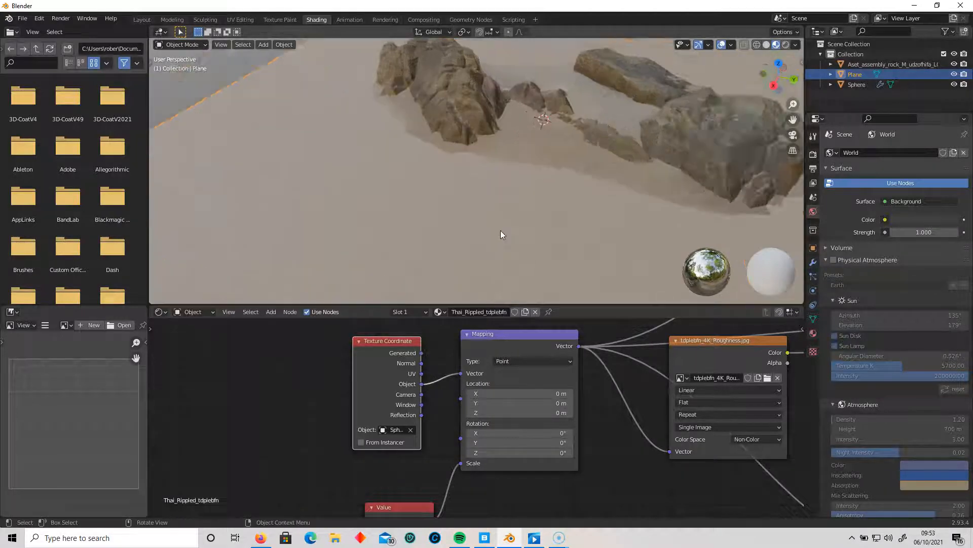
{"action": "scroll", "coordinate": [500, 230], "scroll_direction": "up", "scroll_amount": 2}
{"action": "scroll", "coordinate": [504, 230], "scroll_direction": "down", "scroll_amount": 8}
{"action": "middle_click_drag", "start_coordinate": [308, 504], "coordinate": [306, 448]}
{"action": "left_click", "coordinate": [409, 478]}
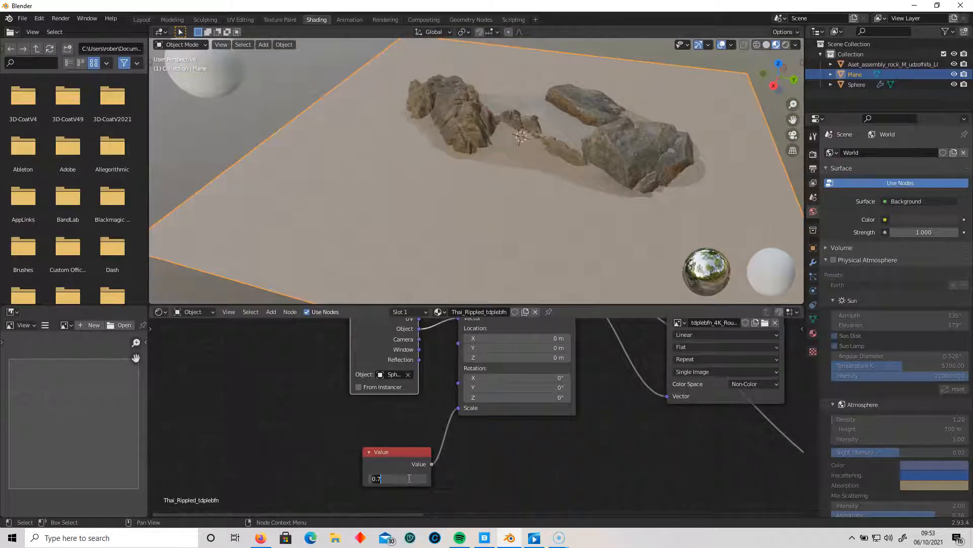
{"action": "type", "text": "0.5"}
{"action": "key", "text": "Return"}
Clear the Texture Coordinate node's object reference and pick the sphere for it again
{"action": "scroll", "coordinate": [334, 415], "scroll_direction": "up", "scroll_amount": 1}
{"action": "left_click", "coordinate": [402, 371]}
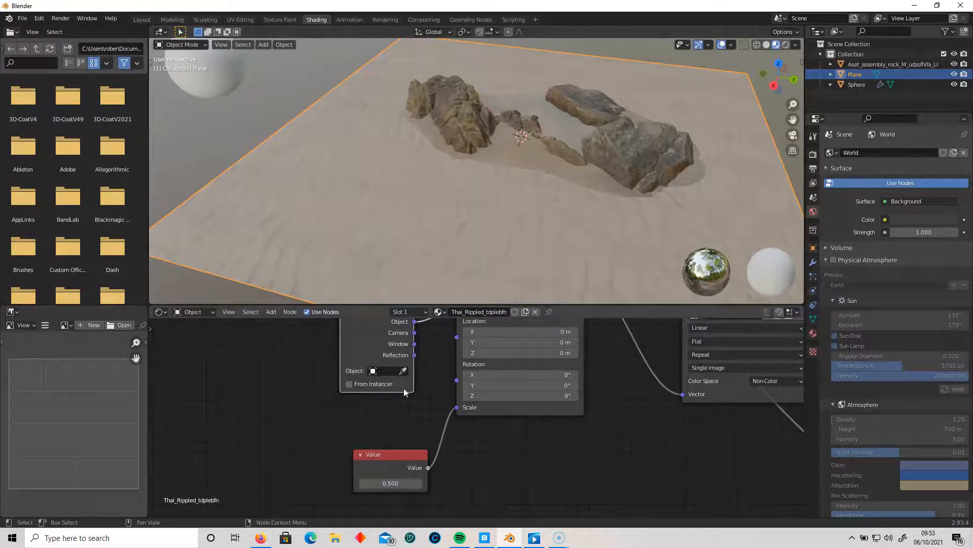
{"action": "left_click", "coordinate": [404, 372]}
{"action": "left_click", "coordinate": [221, 81]}
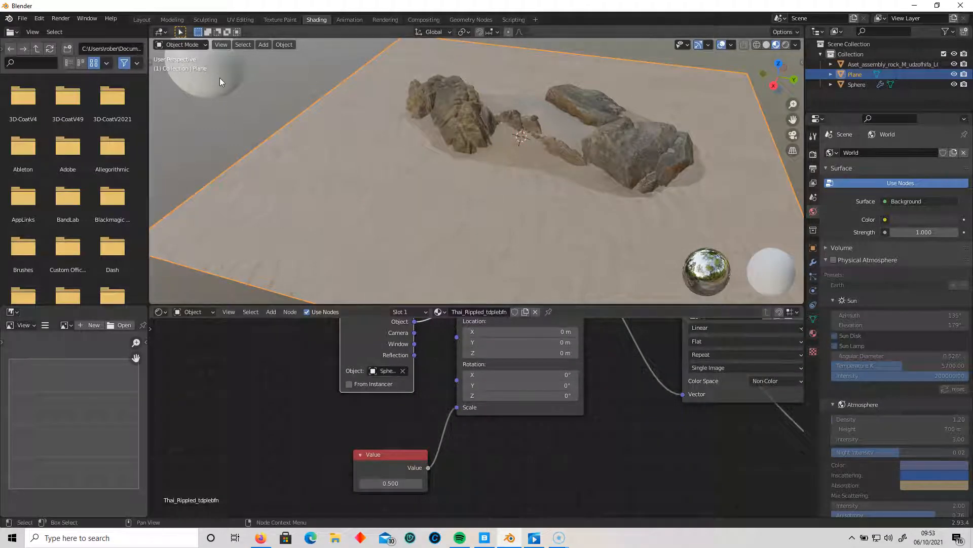
Try enlarging the sphere and moving it beside the plane while watching how the sand texture reacts
{"action": "scroll", "coordinate": [452, 431], "scroll_direction": "down", "scroll_amount": 2}
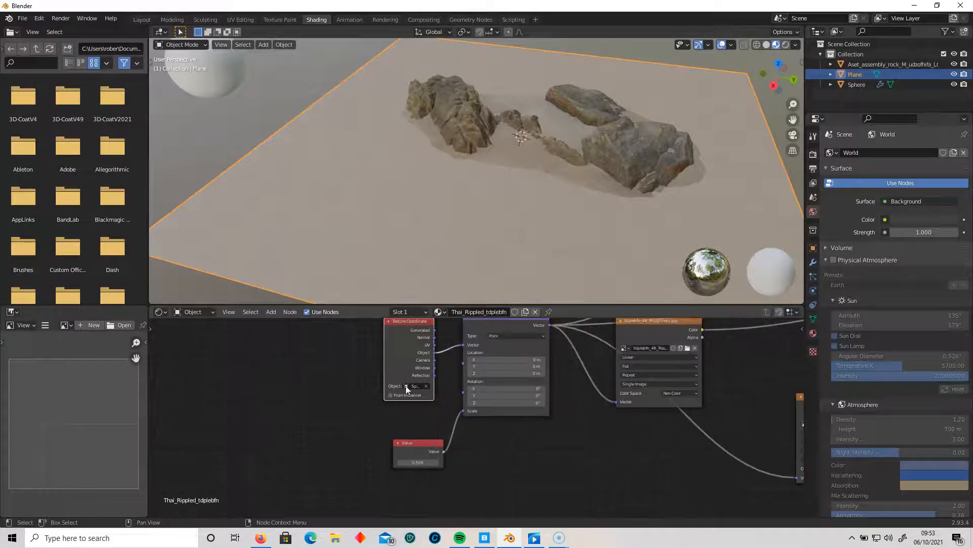
{"action": "left_click", "coordinate": [224, 58]}
{"action": "scroll", "coordinate": [333, 241], "scroll_direction": "down", "scroll_amount": 4}
{"action": "scroll", "coordinate": [349, 219], "scroll_direction": "up", "scroll_amount": 1}
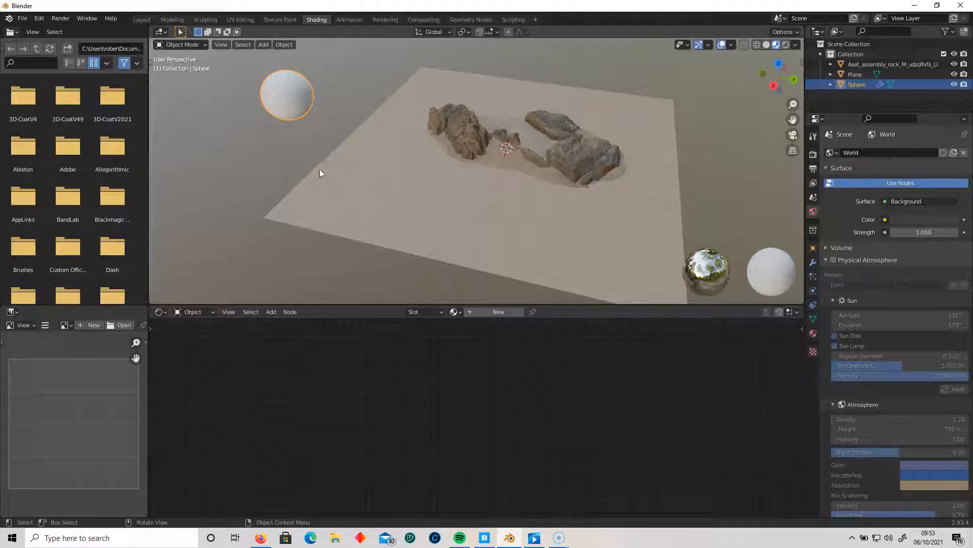
{"action": "key", "text": "s"}
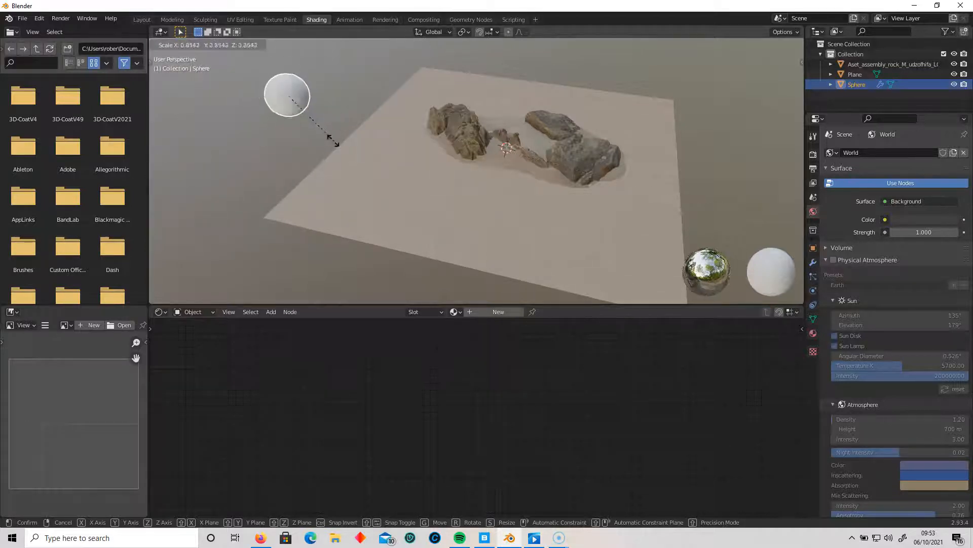
{"action": "left_click", "coordinate": [437, 162]}
{"action": "key", "text": "g"}
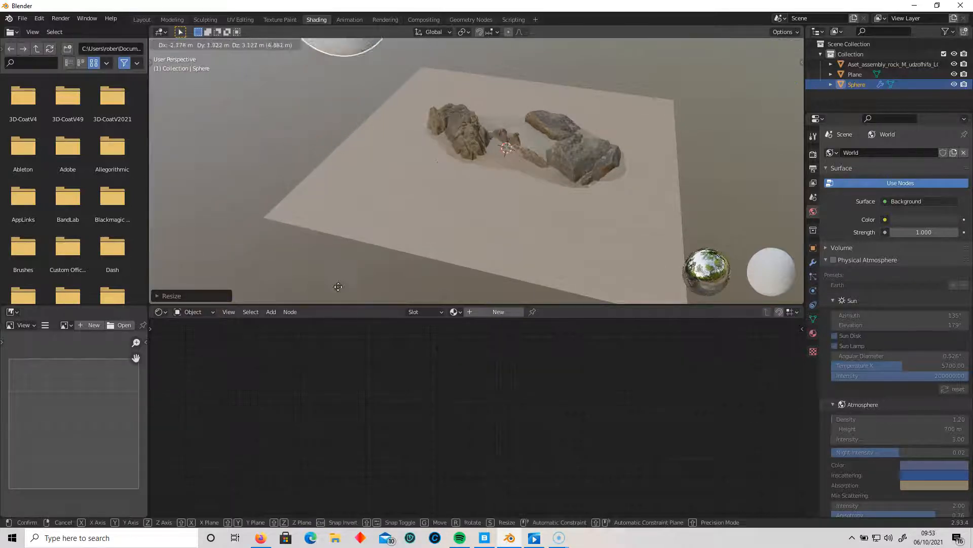
{"action": "left_click", "coordinate": [282, 85]}
{"action": "middle_click_drag", "start_coordinate": [281, 149], "coordinate": [393, 162]}
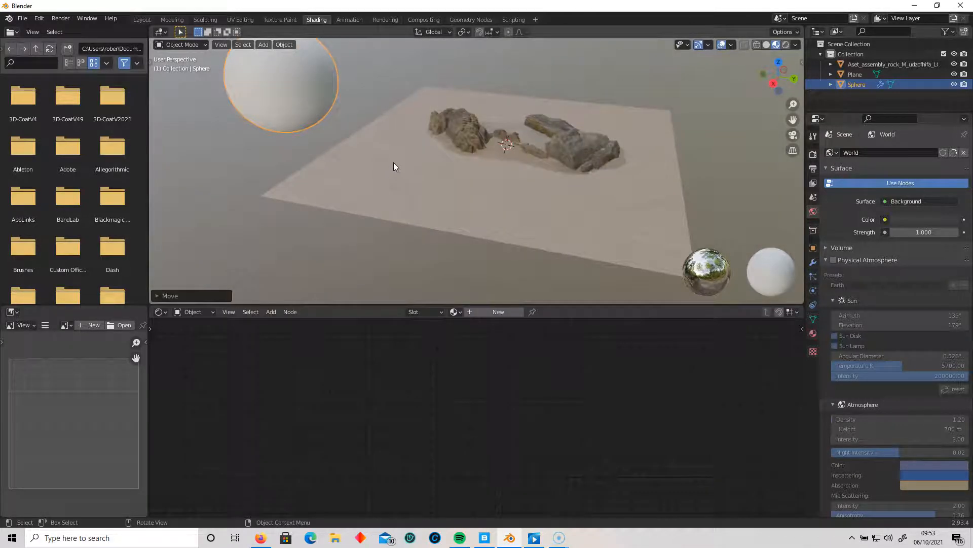
{"action": "scroll", "coordinate": [394, 163], "scroll_direction": "up", "scroll_amount": 3}
{"action": "scroll", "coordinate": [397, 163], "scroll_direction": "down", "scroll_amount": 2}
{"action": "middle_click_drag", "start_coordinate": [459, 172], "coordinate": [424, 199], "text": "shift"}
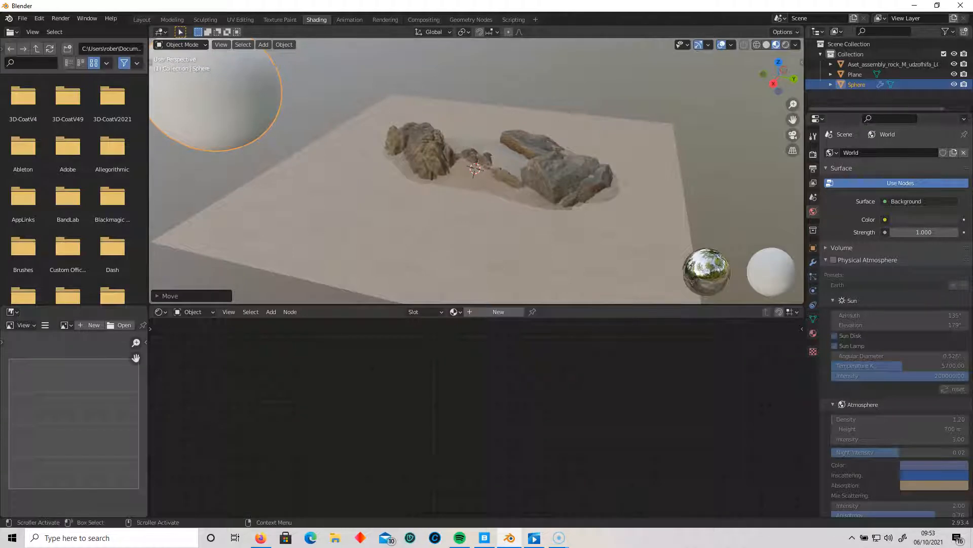
{"action": "left_click", "coordinate": [965, 87]}
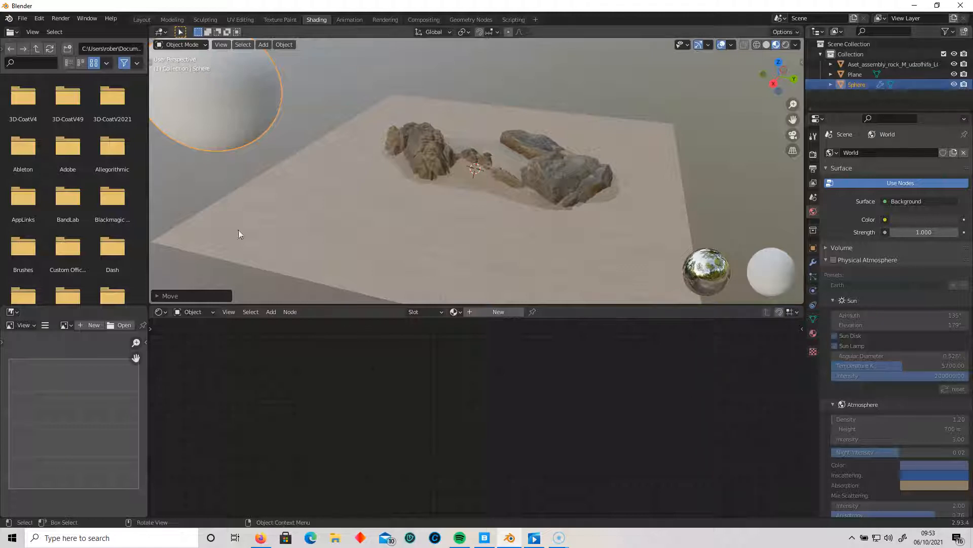
Undo the sphere's scaling and movement, going back to the selected plane and its material nodes
{"action": "left_click", "coordinate": [299, 126]}
{"action": "key", "text": "ctrl+z"}
{"action": "key", "text": "ctrl+z"}
{"action": "key", "text": "ctrl+z"}
{"action": "key", "text": "ctrl+z"}
{"action": "key", "text": "ctrl+z"}
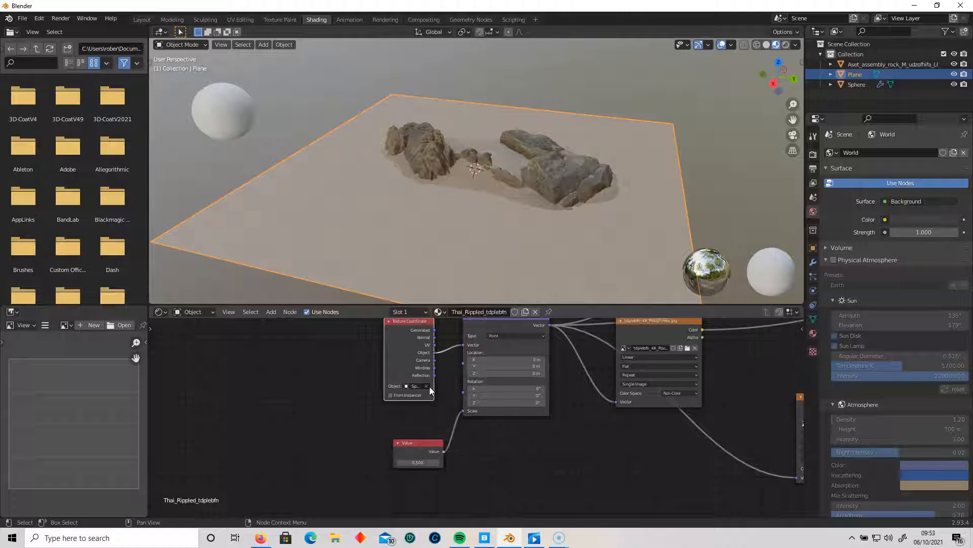
Clear the Texture Coordinate node's object reference and delete the Value node from the plane's material
{"action": "scroll", "coordinate": [436, 403], "scroll_direction": "up", "scroll_amount": 6}
{"action": "middle_click_drag", "start_coordinate": [422, 398], "coordinate": [425, 398]}
{"action": "left_click", "coordinate": [420, 376]}
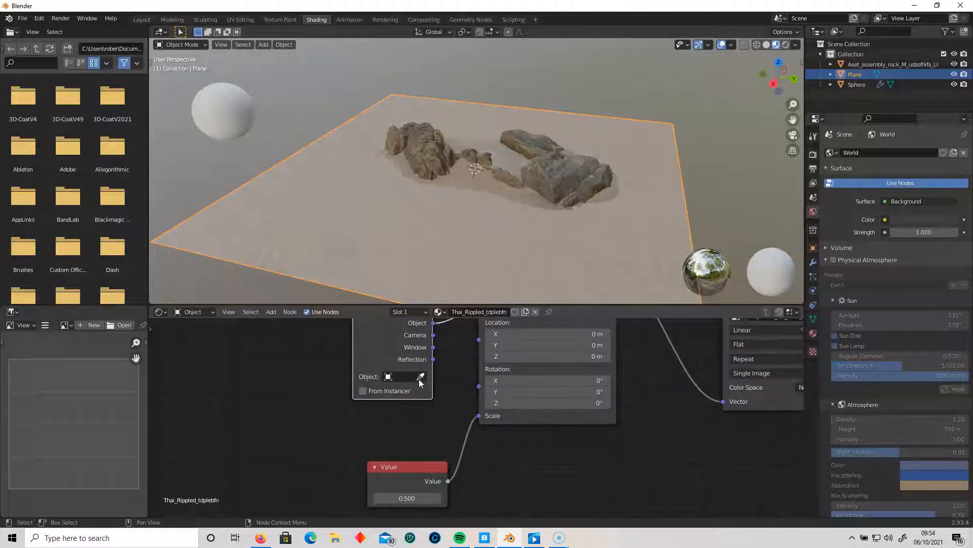
{"action": "left_click_drag", "start_coordinate": [420, 466], "coordinate": [398, 465]}
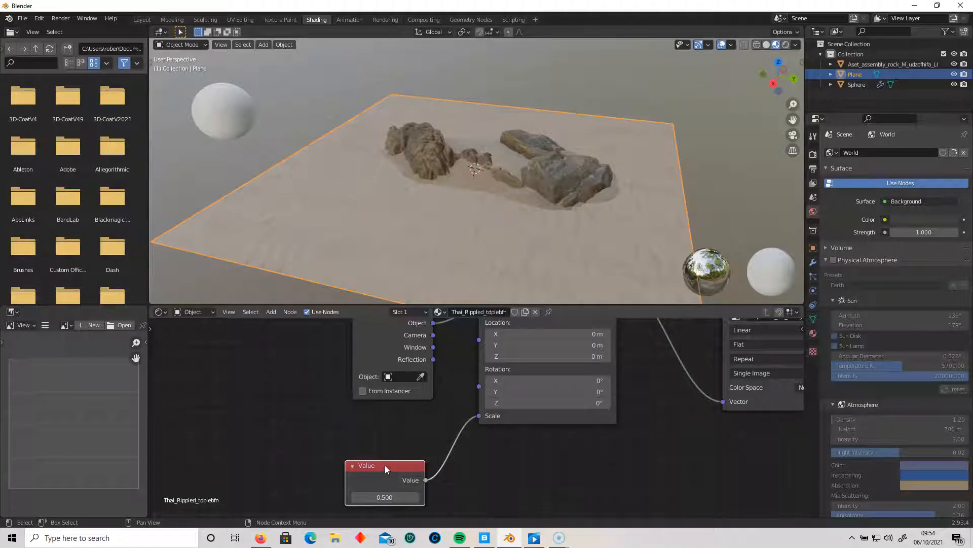
{"action": "key", "text": "x"}
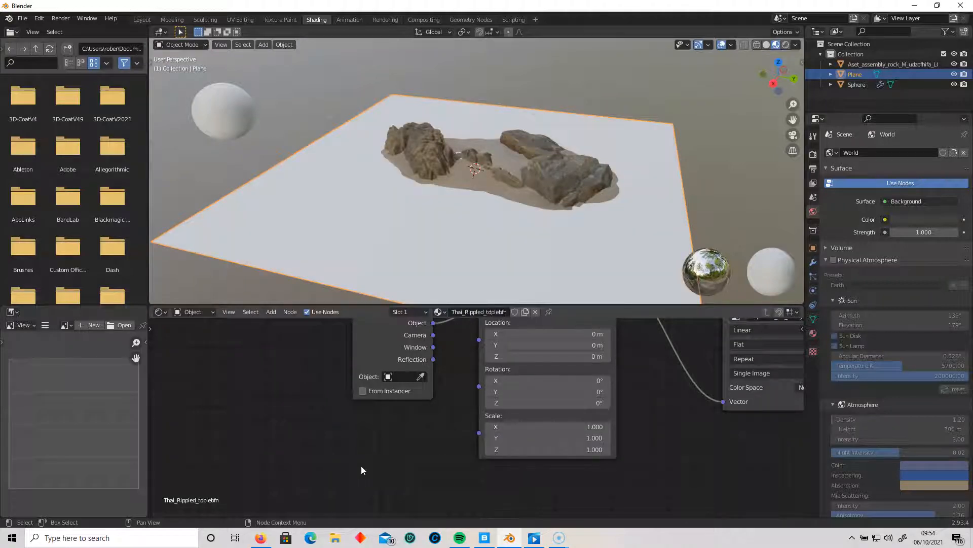
Add a new Value node and link its output to the Mapping node's Scale input
{"action": "key", "text": "shift+a"}
{"action": "left_click", "coordinate": [340, 408]}
{"action": "type", "text": "v"}
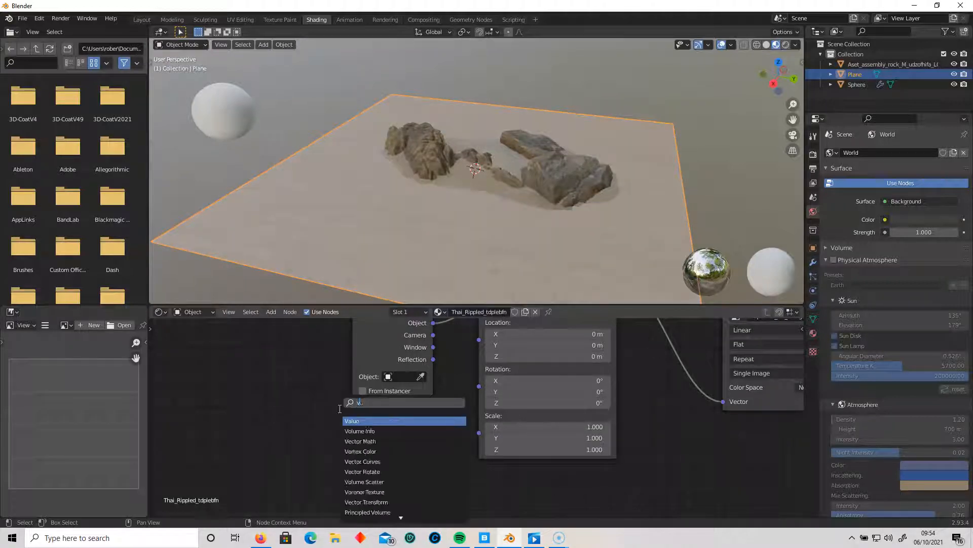
{"action": "left_click", "coordinate": [355, 421]}
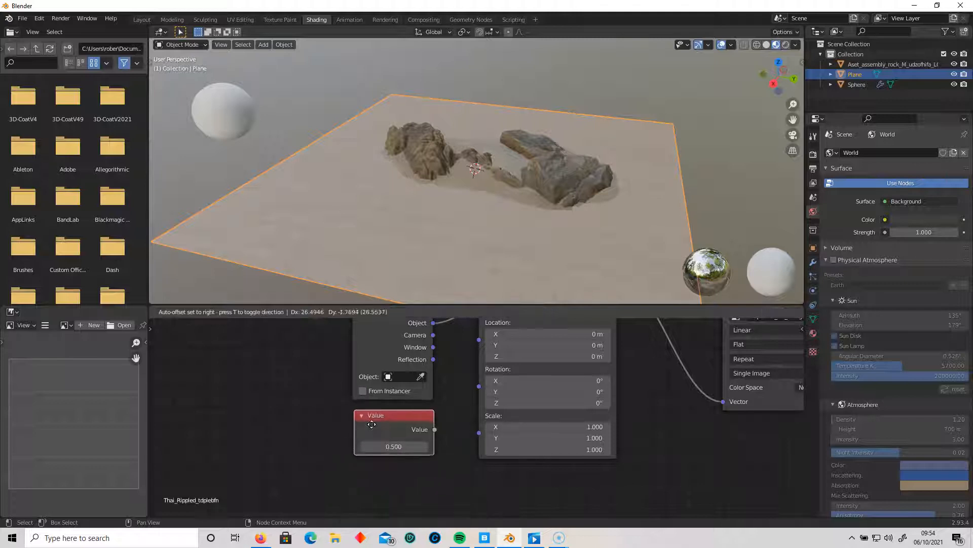
{"action": "left_click", "coordinate": [322, 465]}
{"action": "left_click_drag", "start_coordinate": [385, 468], "coordinate": [479, 433]}
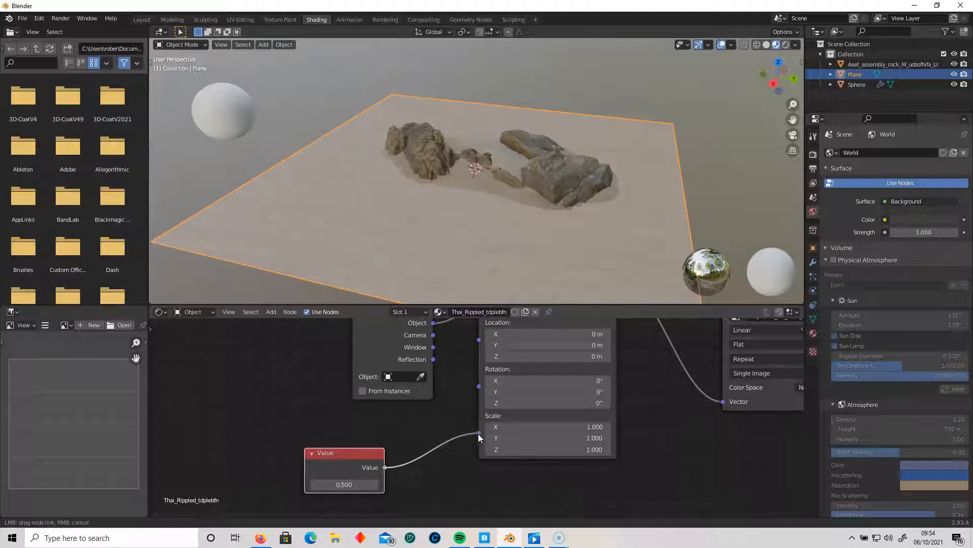
{"action": "middle_click_drag", "start_coordinate": [415, 430], "coordinate": [405, 452]}
Scale the sphere down to a small ball to test its influence without an object reference
{"action": "left_click", "coordinate": [218, 98]}
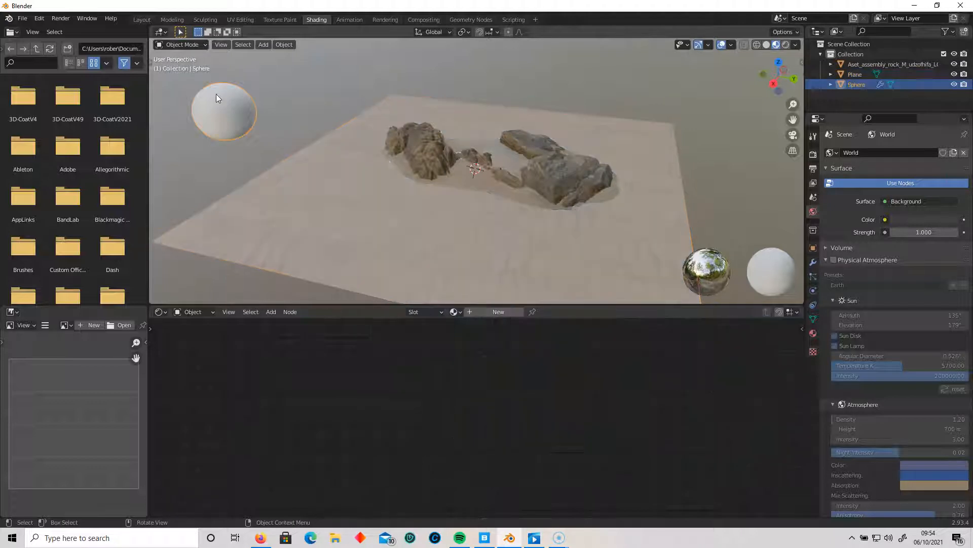
{"action": "key", "text": "s"}
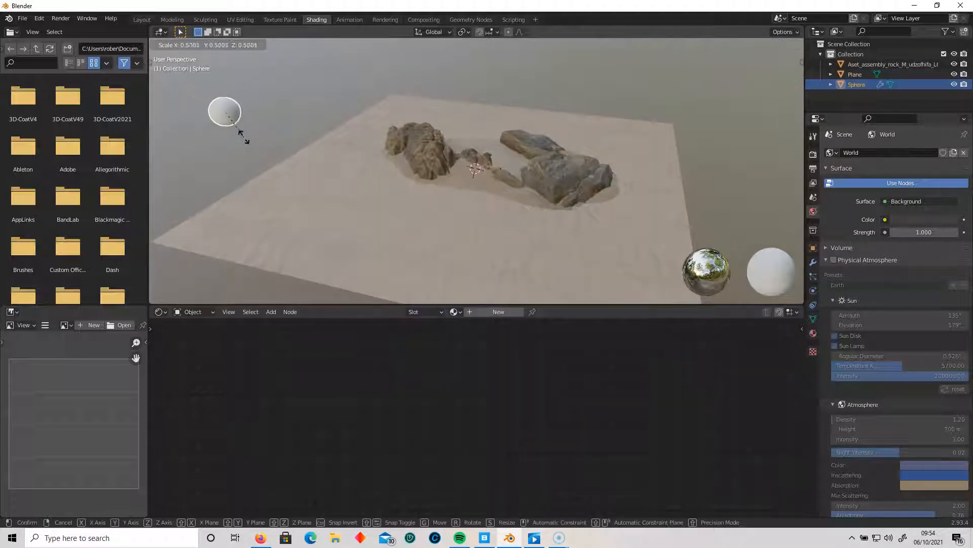
{"action": "left_click", "coordinate": [228, 133]}
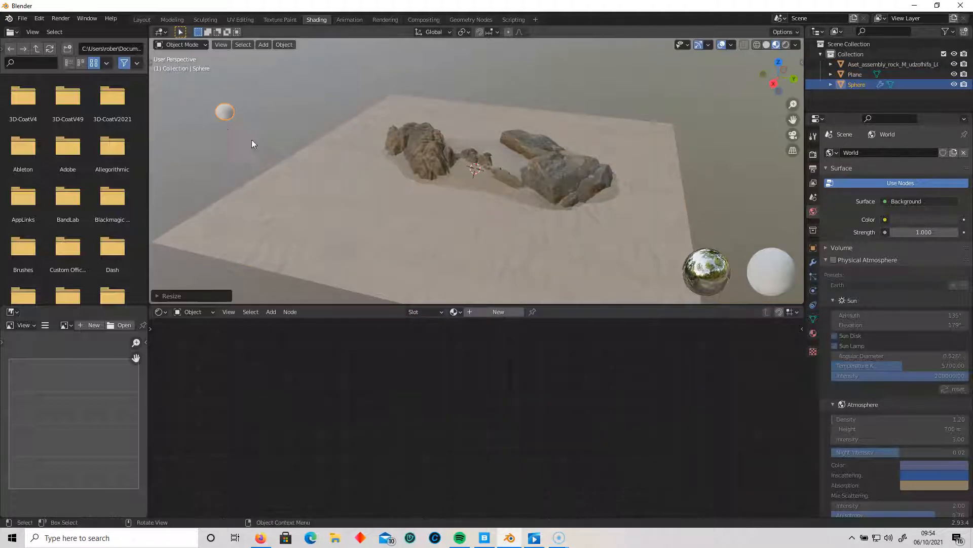
Set the plane material's Value node to 0.1 and pick the sphere as the Texture Coordinate node's object
{"action": "left_click", "coordinate": [362, 203]}
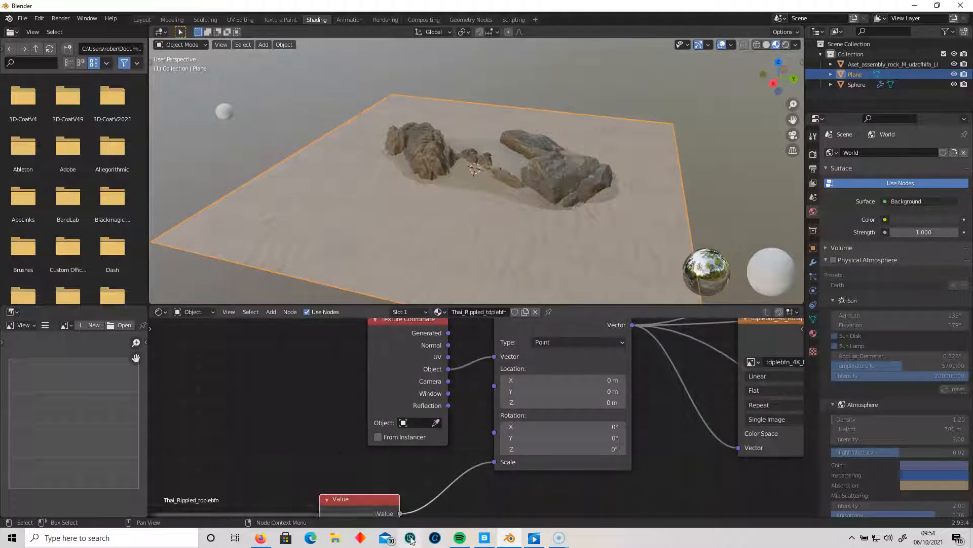
{"action": "scroll", "coordinate": [311, 390], "scroll_direction": "down", "scroll_amount": 3}
{"action": "left_click_drag", "start_coordinate": [351, 478], "coordinate": [323, 478]}
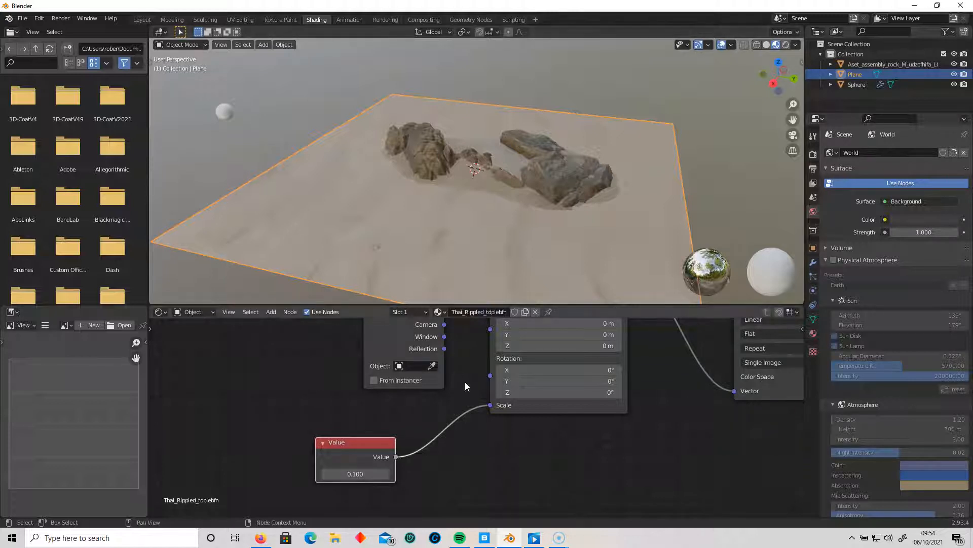
{"action": "left_click", "coordinate": [415, 366]}
{"action": "left_click", "coordinate": [406, 404]}
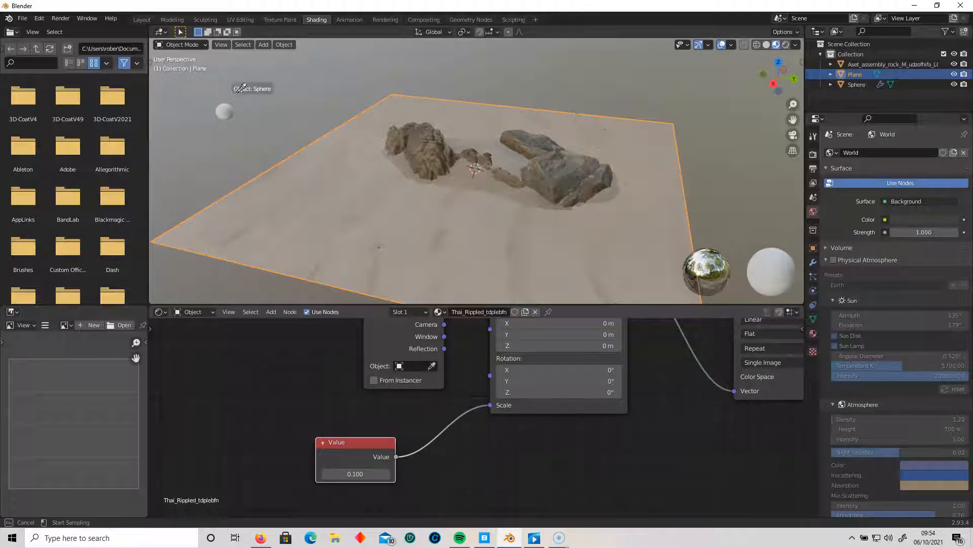
{"action": "middle_click_drag", "start_coordinate": [364, 380], "coordinate": [350, 413]}
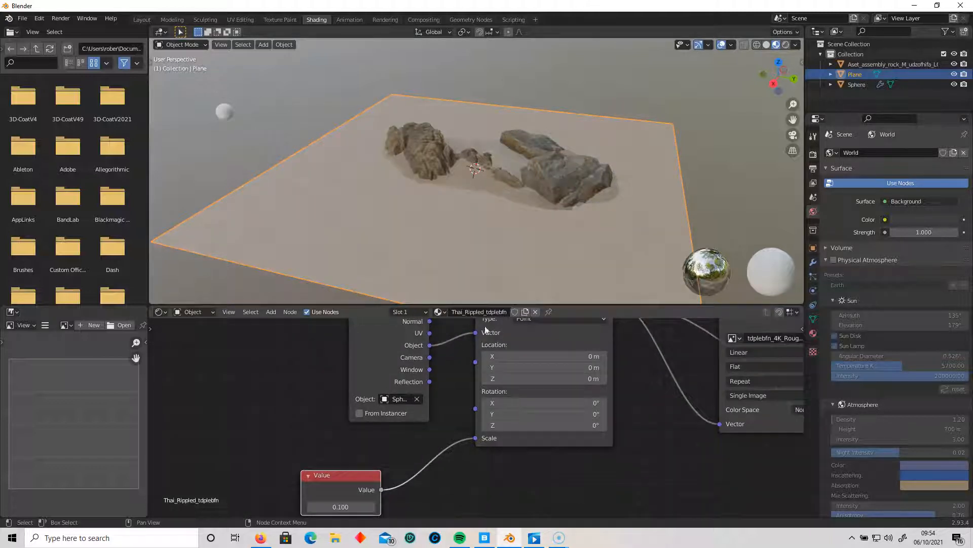
Scale the sphere up about 3.8 times and check the rippled sand texture on the plane
{"action": "left_click", "coordinate": [225, 119]}
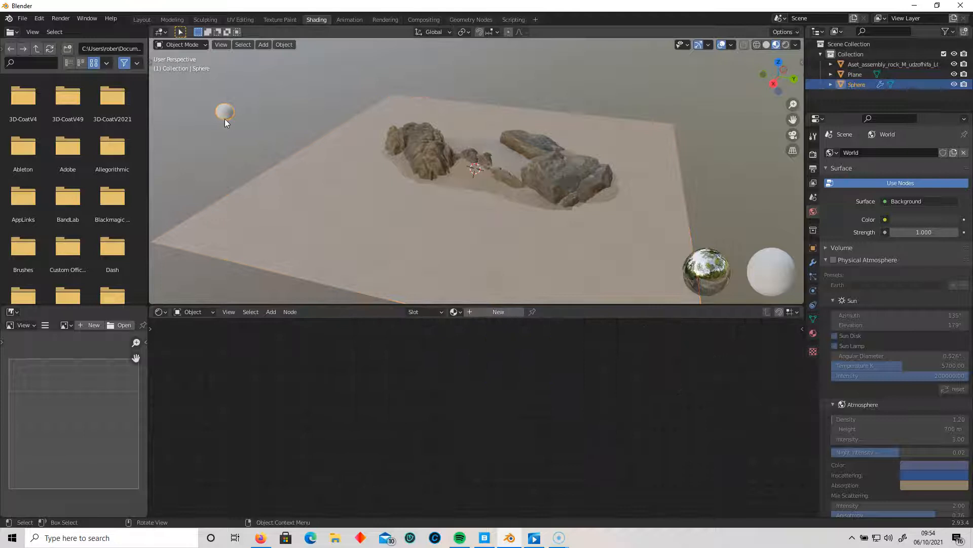
{"action": "key", "text": "s"}
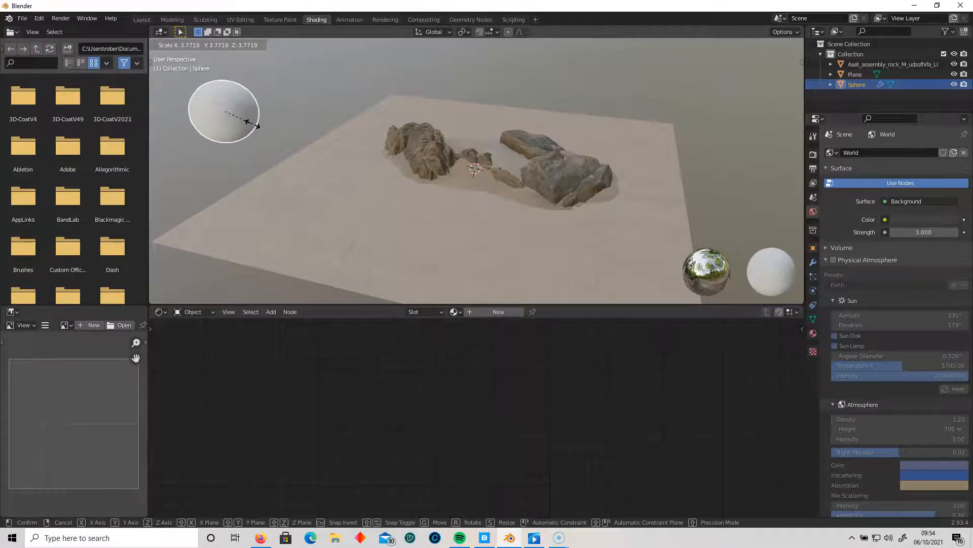
{"action": "left_click", "coordinate": [254, 124]}
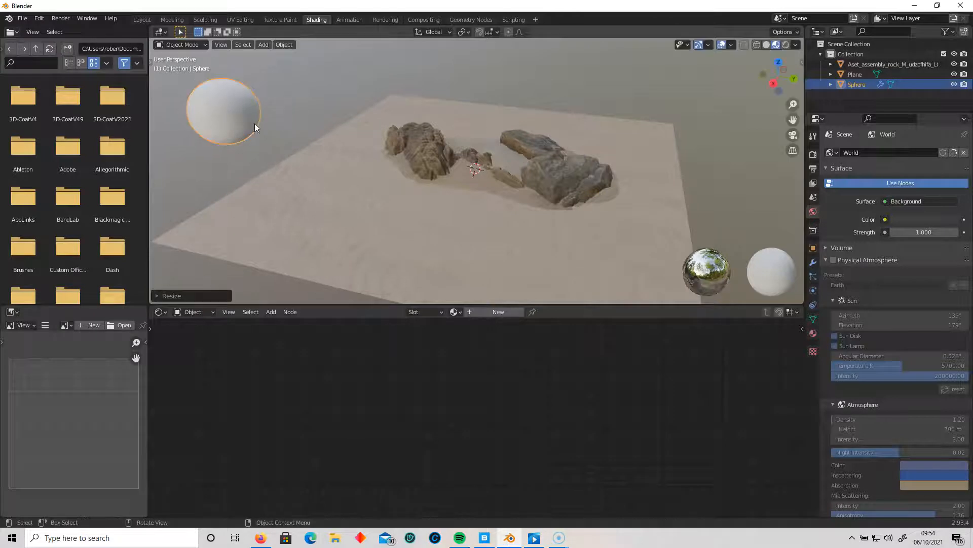
{"action": "middle_click_drag", "start_coordinate": [269, 162], "coordinate": [256, 148]}
{"action": "left_click", "coordinate": [342, 126]}
{"action": "middle_click_drag", "start_coordinate": [342, 125], "coordinate": [308, 115]}
{"action": "scroll", "coordinate": [308, 132], "scroll_direction": "down", "scroll_amount": 2}
{"action": "scroll", "coordinate": [313, 129], "scroll_direction": "up", "scroll_amount": 3}
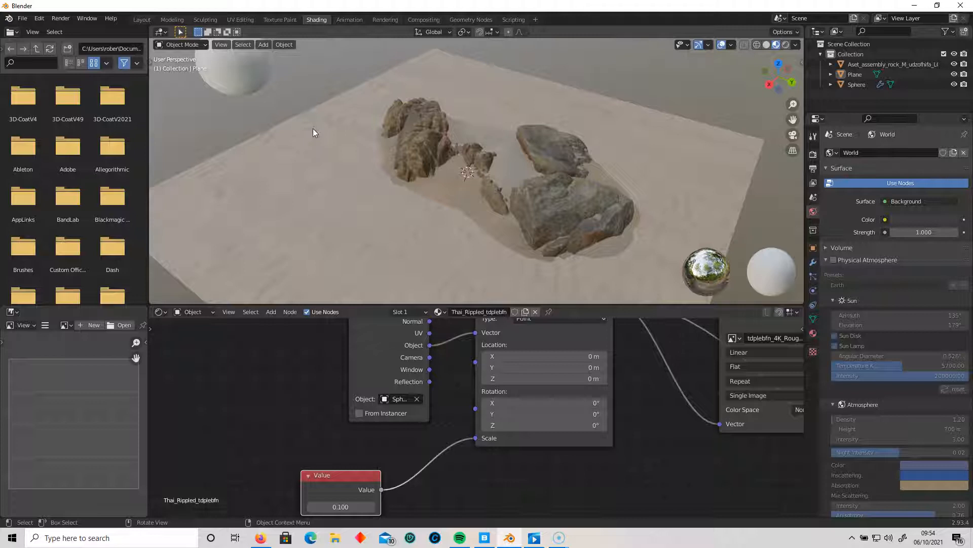
Move the sphere about 3 m farther from the plane and check the sand pattern from another side
{"action": "middle_click_drag", "start_coordinate": [345, 122], "coordinate": [276, 98]}
{"action": "left_click", "coordinate": [275, 97]}
{"action": "scroll", "coordinate": [336, 149], "scroll_direction": "down", "scroll_amount": 3}
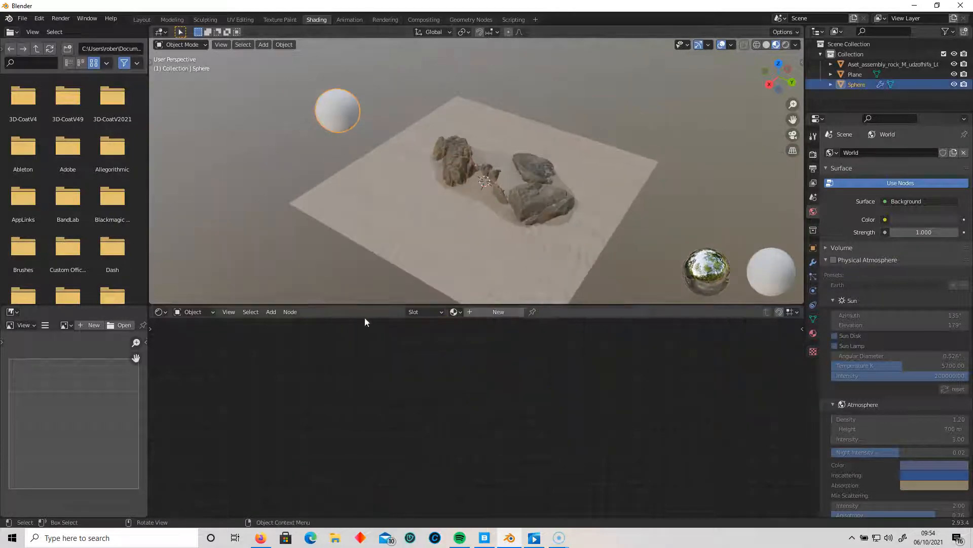
{"action": "scroll", "coordinate": [346, 120], "scroll_direction": "up", "scroll_amount": 2}
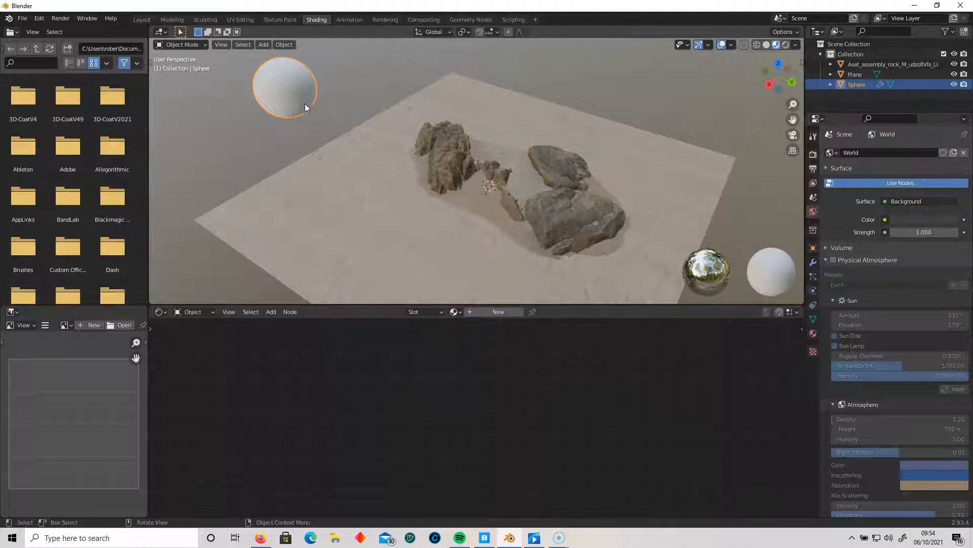
{"action": "key", "text": "g"}
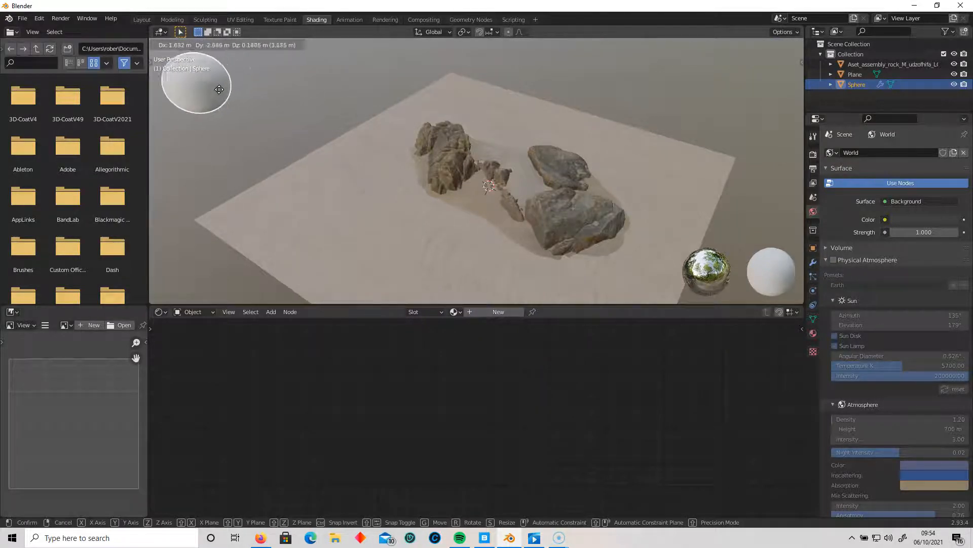
{"action": "left_click", "coordinate": [220, 107]}
{"action": "middle_click_drag", "start_coordinate": [220, 107], "coordinate": [380, 169]}
{"action": "middle_click_drag", "start_coordinate": [278, 188], "coordinate": [474, 236]}
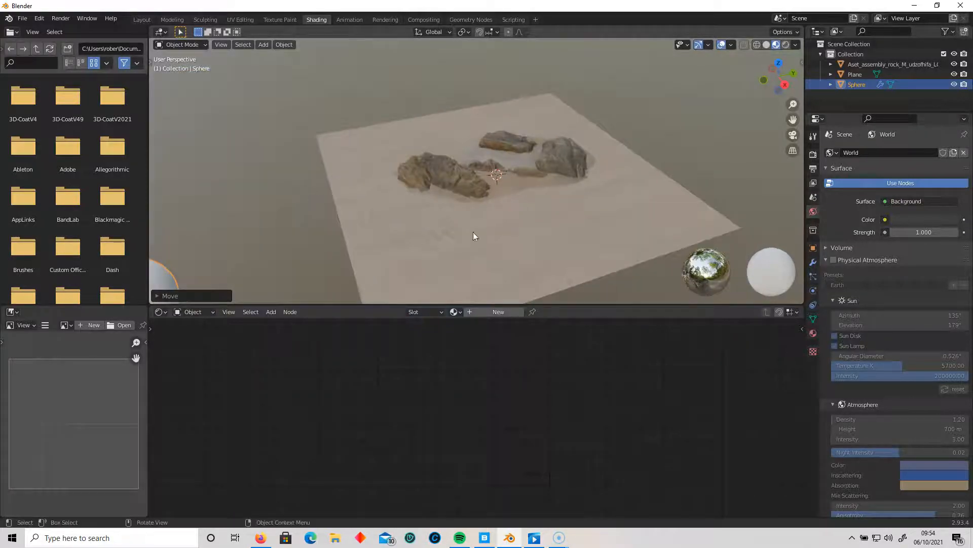
Examine the rock assembly's material node tree, from the texture maps to the Material Output node
{"action": "left_click", "coordinate": [554, 165]}
{"action": "middle_click_drag", "start_coordinate": [621, 353], "coordinate": [375, 403]}
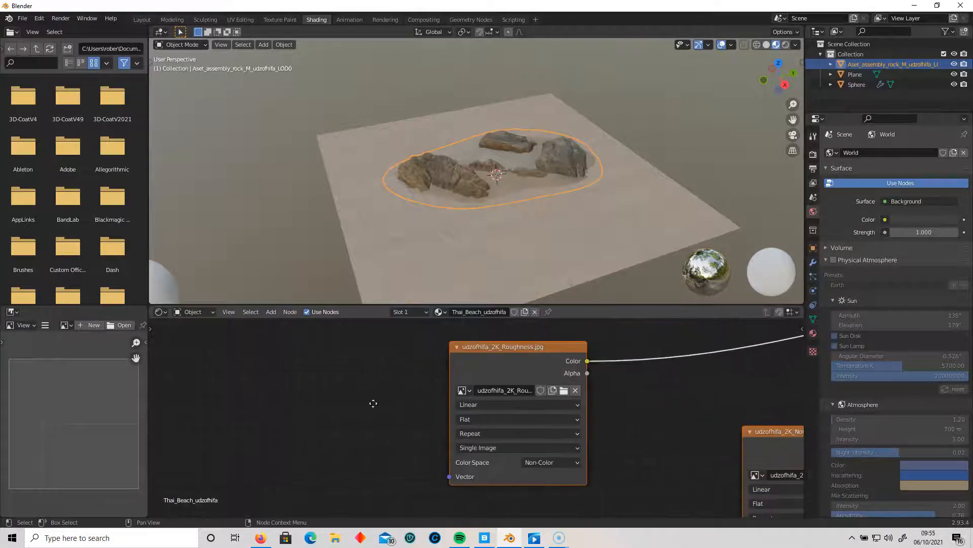
{"action": "scroll", "coordinate": [385, 405], "scroll_direction": "down", "scroll_amount": 4}
{"action": "middle_click_drag", "start_coordinate": [656, 437], "coordinate": [462, 409]}
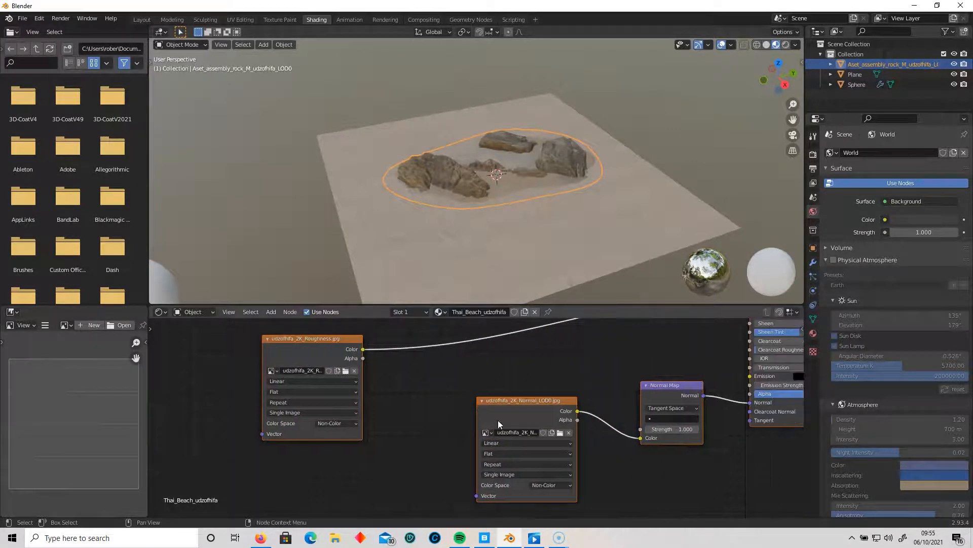
{"action": "scroll", "coordinate": [498, 419], "scroll_direction": "down", "scroll_amount": 3}
{"action": "middle_click_drag", "start_coordinate": [562, 371], "coordinate": [451, 433]}
{"action": "scroll", "coordinate": [451, 437], "scroll_direction": "down", "scroll_amount": 2}
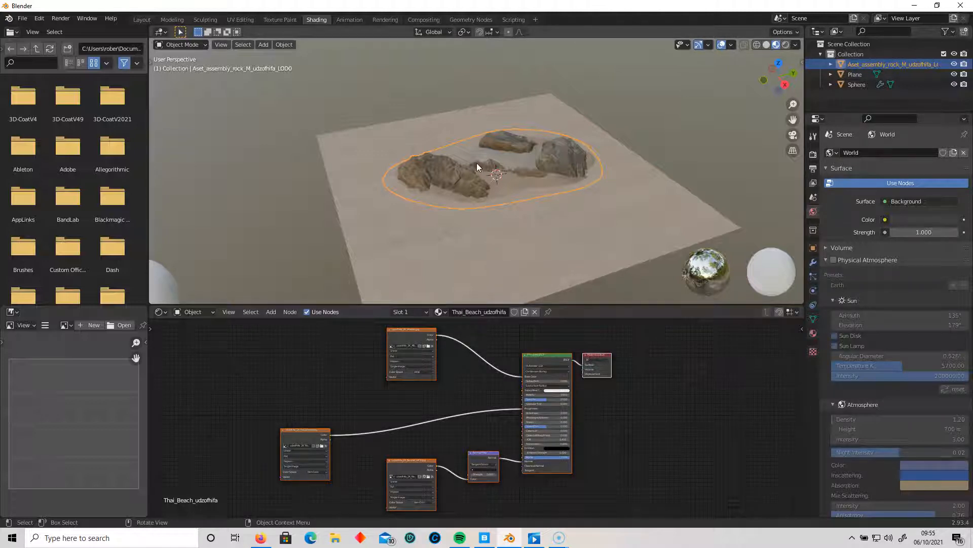
Move the rock material's Material Output node farther from the Principled BSDF to make room between them
{"action": "middle_click_drag", "start_coordinate": [475, 394], "coordinate": [394, 399]}
{"action": "scroll", "coordinate": [397, 397], "scroll_direction": "up", "scroll_amount": 9}
{"action": "middle_click_drag", "start_coordinate": [458, 391], "coordinate": [409, 464]}
{"action": "left_click_drag", "start_coordinate": [513, 370], "coordinate": [618, 374]}
{"action": "left_click", "coordinate": [540, 378]}
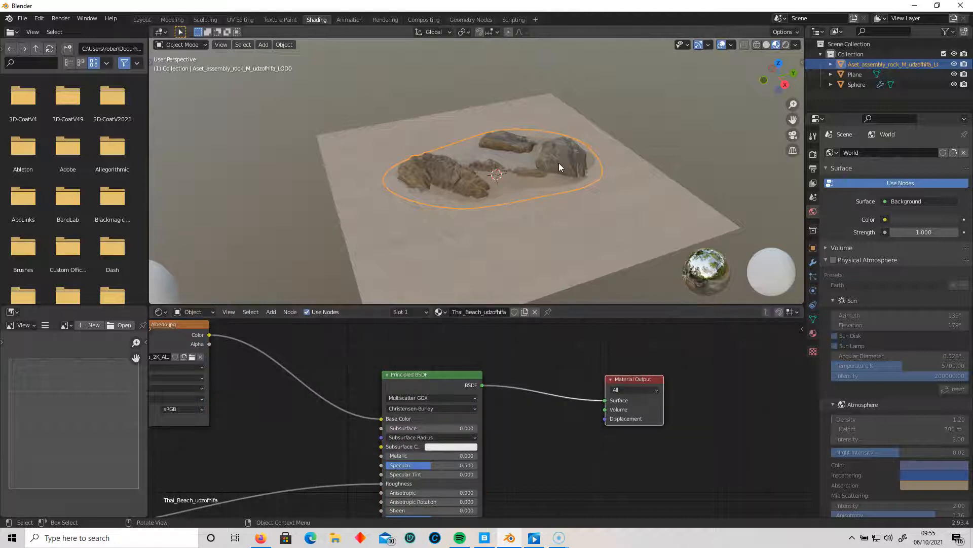
Select the sand plane and examine its complete material node tree
{"action": "left_click", "coordinate": [560, 240]}
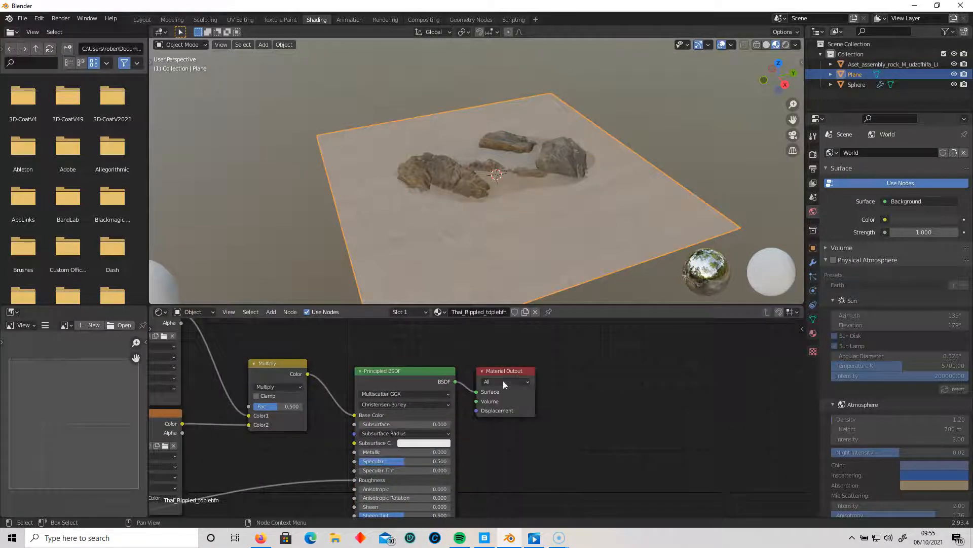
{"action": "scroll", "coordinate": [567, 449], "scroll_direction": "down", "scroll_amount": 5}
{"action": "middle_click_drag", "start_coordinate": [556, 439], "coordinate": [470, 427]}
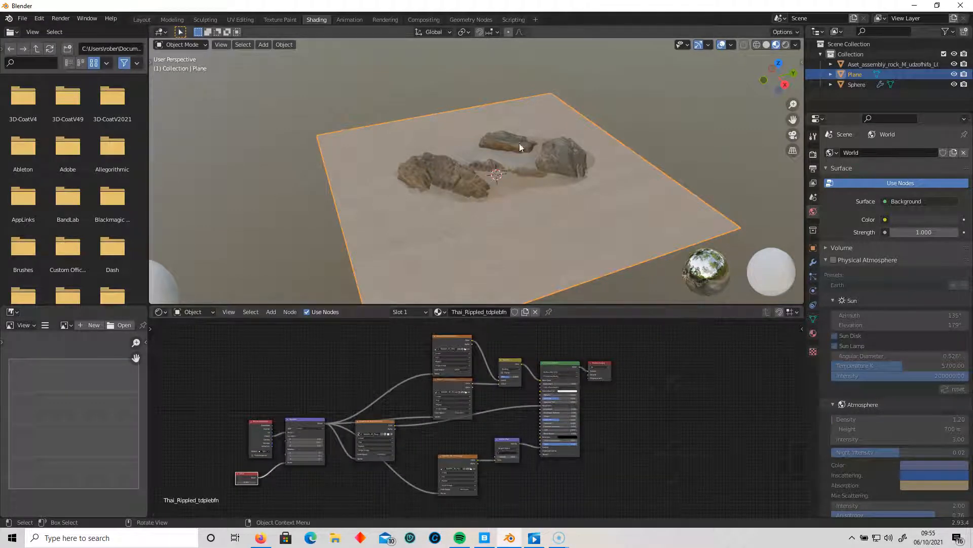
Examine the sand material's nodes from the mapping to the Principled BSDF, and the rocks on the plane in the viewport
{"action": "scroll", "coordinate": [410, 461], "scroll_direction": "up", "scroll_amount": 3}
{"action": "scroll", "coordinate": [411, 461], "scroll_direction": "up", "scroll_amount": 4}
{"action": "middle_click_drag", "start_coordinate": [415, 460], "coordinate": [472, 446]}
{"action": "middle_click_drag", "start_coordinate": [304, 434], "coordinate": [377, 395]}
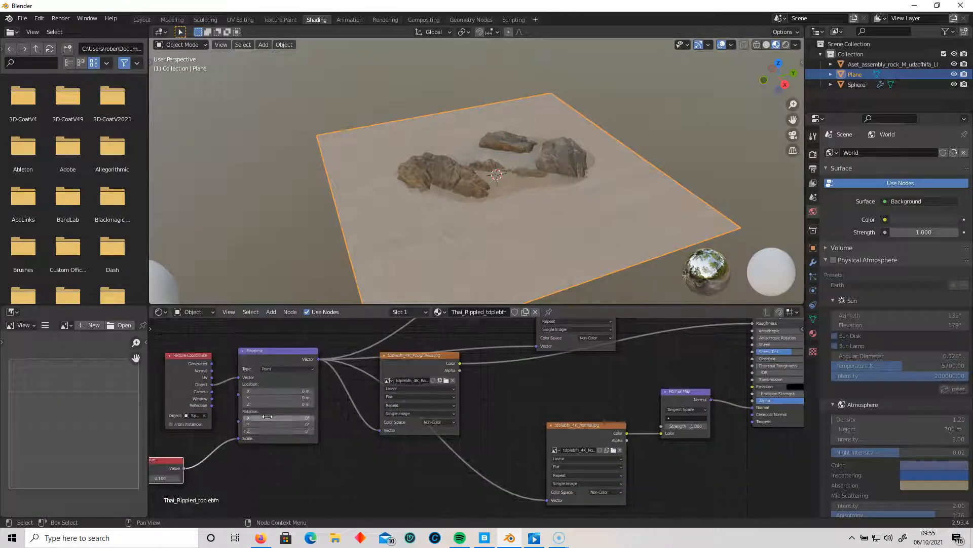
{"action": "middle_click_drag", "start_coordinate": [435, 437], "coordinate": [320, 503]}
{"action": "middle_click_drag", "start_coordinate": [492, 264], "coordinate": [534, 263]}
{"action": "scroll", "coordinate": [506, 233], "scroll_direction": "up", "scroll_amount": 4}
{"action": "scroll", "coordinate": [498, 202], "scroll_direction": "up", "scroll_amount": 2}
{"action": "scroll", "coordinate": [520, 231], "scroll_direction": "down", "scroll_amount": 3}
{"action": "middle_click_drag", "start_coordinate": [518, 227], "coordinate": [506, 219]}
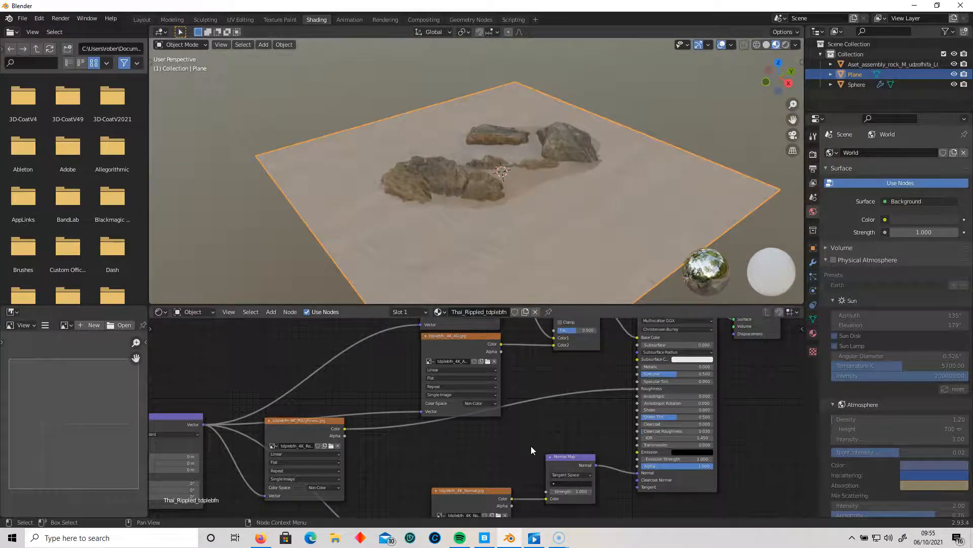
Combine all the sand material's nodes except the Material Output into one node group
{"action": "scroll", "coordinate": [554, 418], "scroll_direction": "down", "scroll_amount": 4}
{"action": "middle_click_drag", "start_coordinate": [497, 420], "coordinate": [536, 419]}
{"action": "left_click_drag", "start_coordinate": [247, 502], "coordinate": [618, 325]}
{"action": "scroll", "coordinate": [650, 389], "scroll_direction": "up", "scroll_amount": 4}
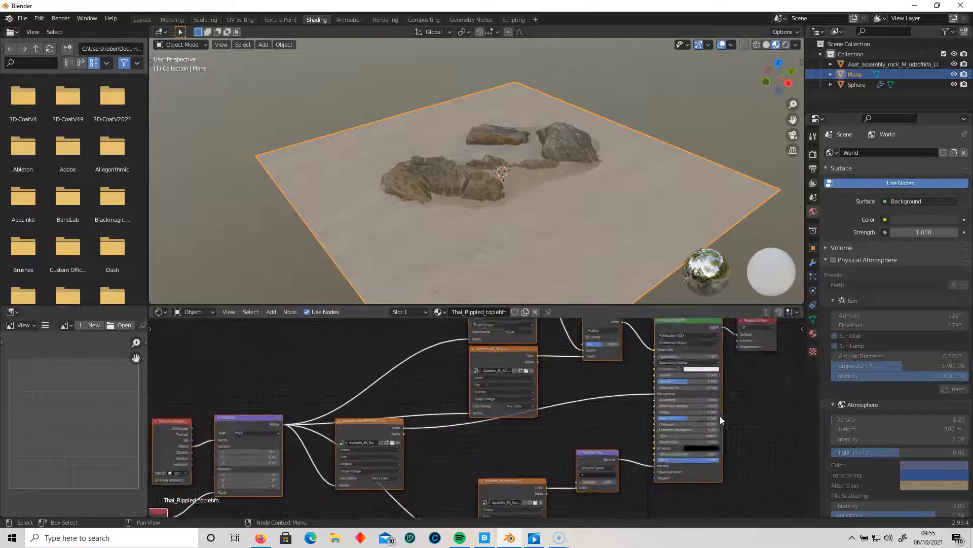
{"action": "middle_click_drag", "start_coordinate": [753, 382], "coordinate": [641, 406]}
{"action": "scroll", "coordinate": [653, 364], "scroll_direction": "up", "scroll_amount": 1}
{"action": "scroll", "coordinate": [617, 447], "scroll_direction": "down", "scroll_amount": 2}
{"action": "scroll", "coordinate": [617, 443], "scroll_direction": "down", "scroll_amount": 3}
{"action": "middle_click_drag", "start_coordinate": [344, 451], "coordinate": [327, 484], "text": "shift"}
{"action": "left_click_drag", "start_coordinate": [278, 492], "coordinate": [595, 344]}
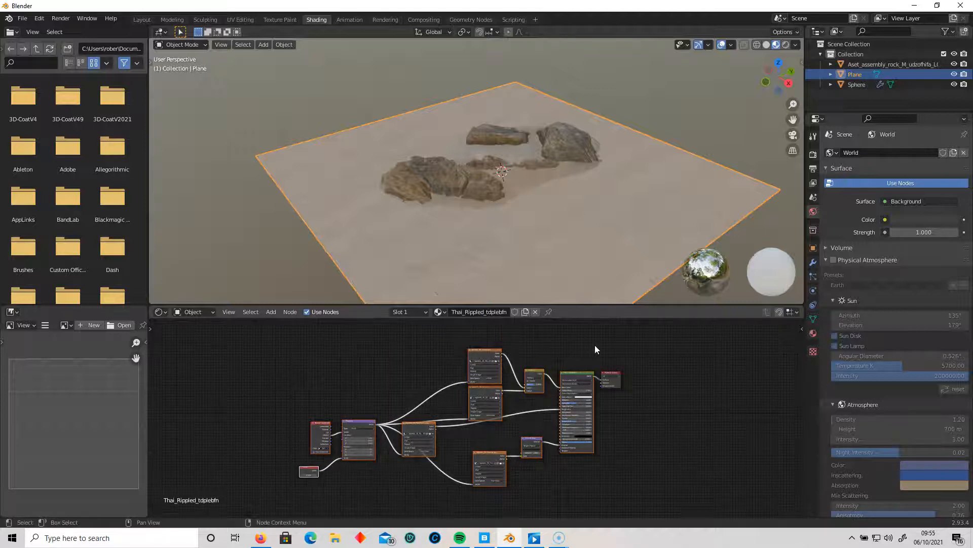
{"action": "scroll", "coordinate": [634, 426], "scroll_direction": "up", "scroll_amount": 1}
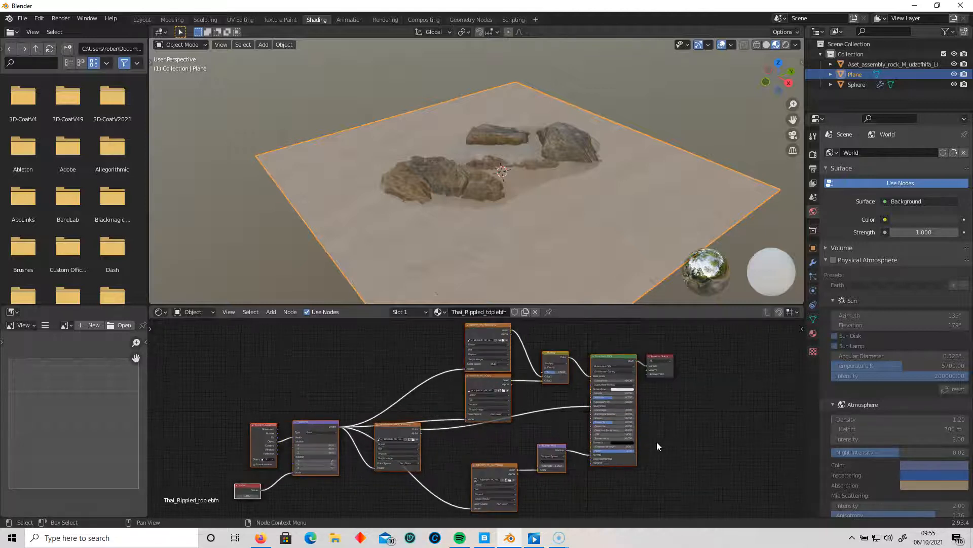
{"action": "scroll", "coordinate": [649, 440], "scroll_direction": "up", "scroll_amount": 1}
{"action": "key", "text": "ctrl+g"}
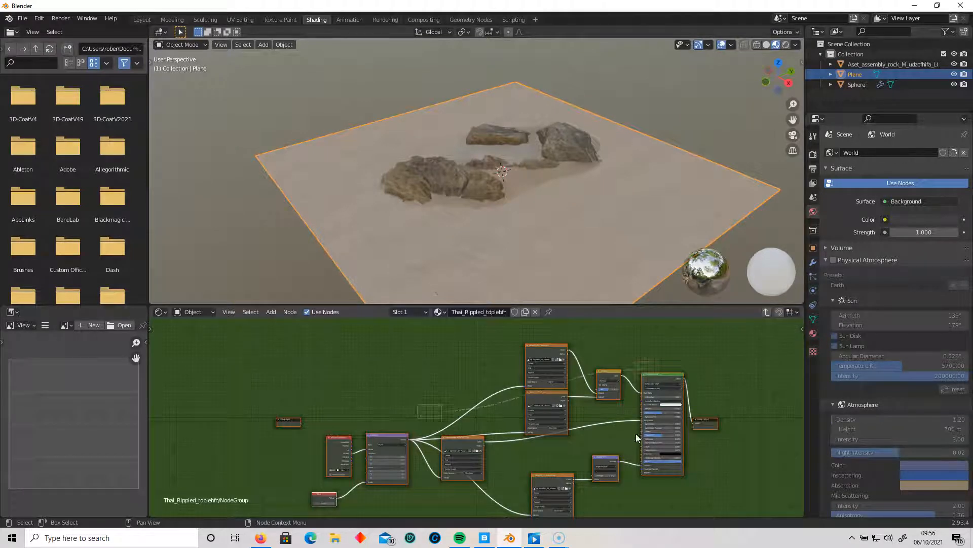
Search the add-ons in the preferences for "node" to check that Node Wrangler is enabled, and close the preferences
{"action": "left_click", "coordinate": [60, 19]}
{"action": "mouse_move", "coordinate": [36, 19]}
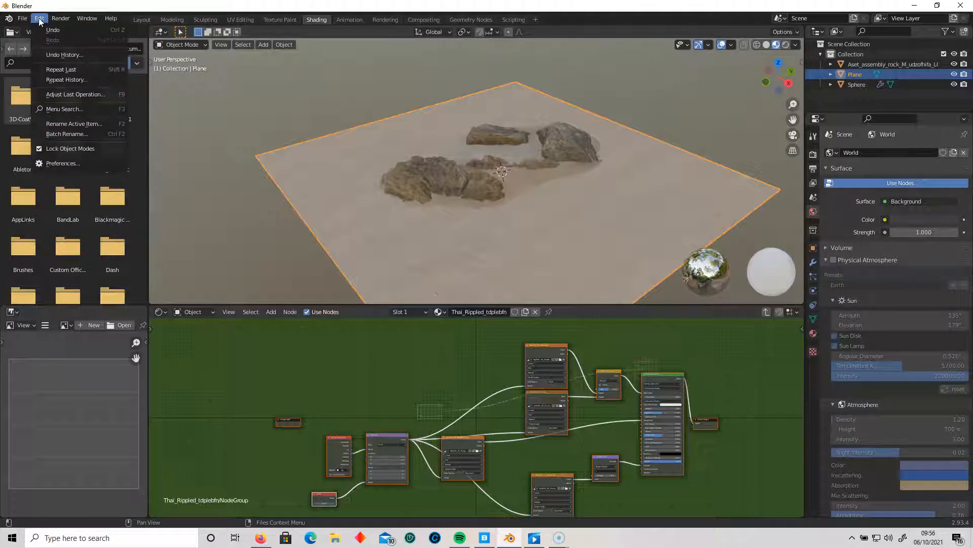
{"action": "left_click", "coordinate": [63, 162]}
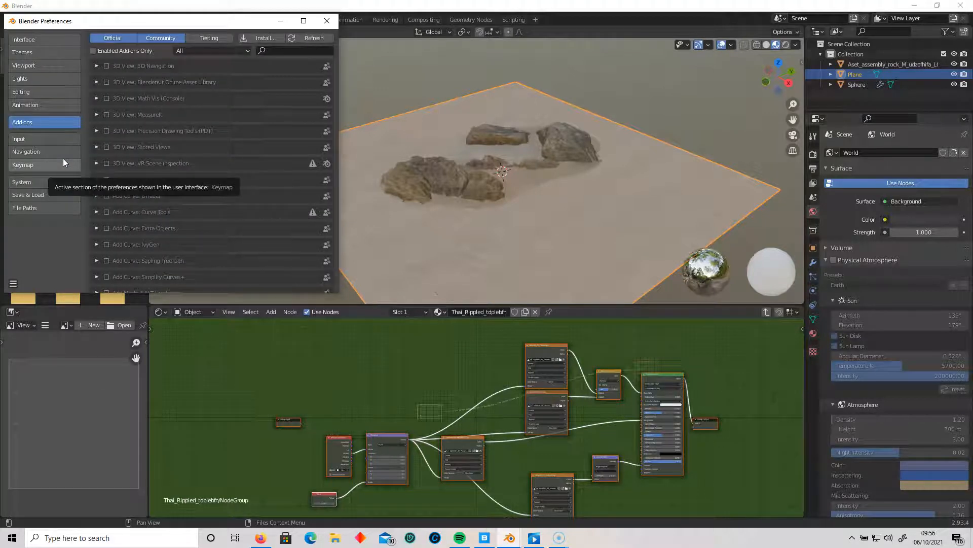
{"action": "left_click", "coordinate": [289, 52]}
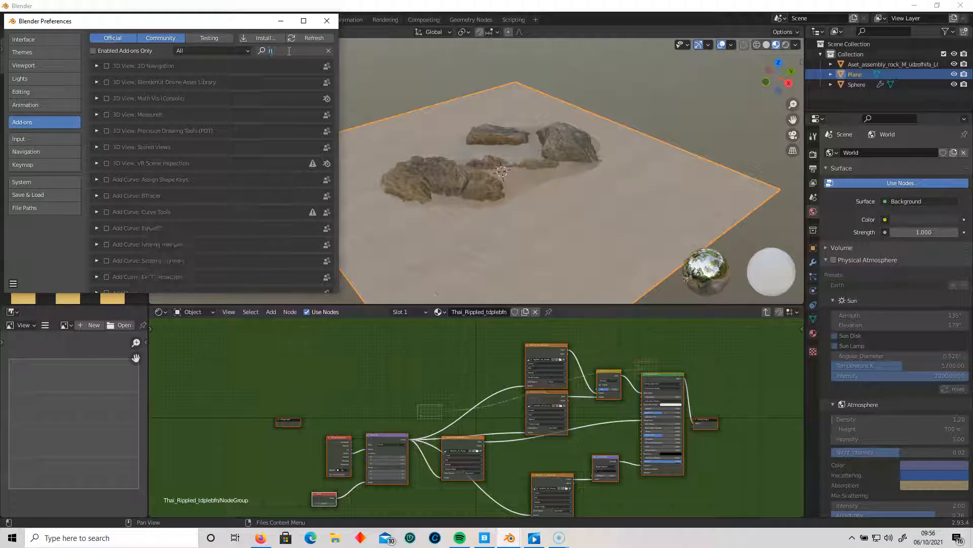
{"action": "type", "text": "node"}
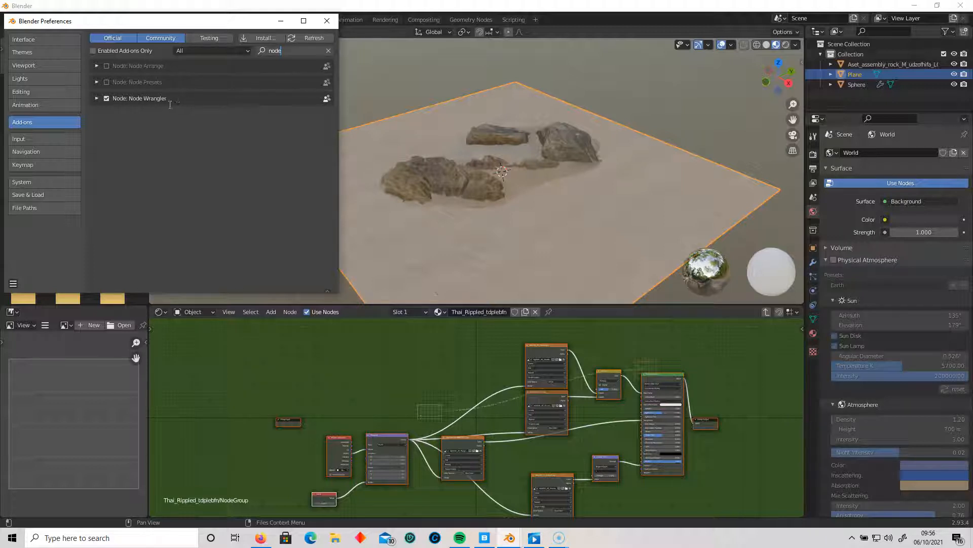
{"action": "left_click", "coordinate": [327, 20]}
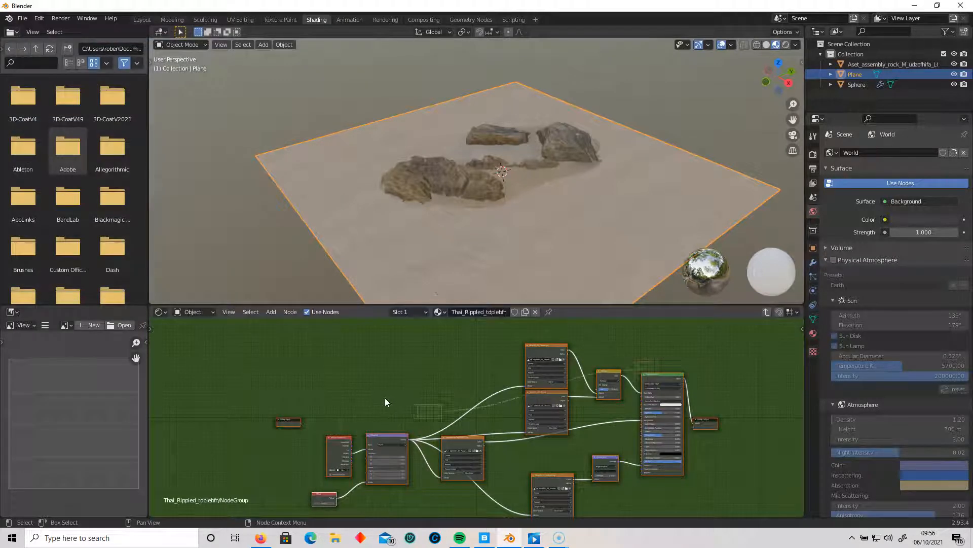
Exit the node group to the main sand material and place the group node beside the Material Output
{"action": "middle_click_drag", "start_coordinate": [387, 389], "coordinate": [389, 373]}
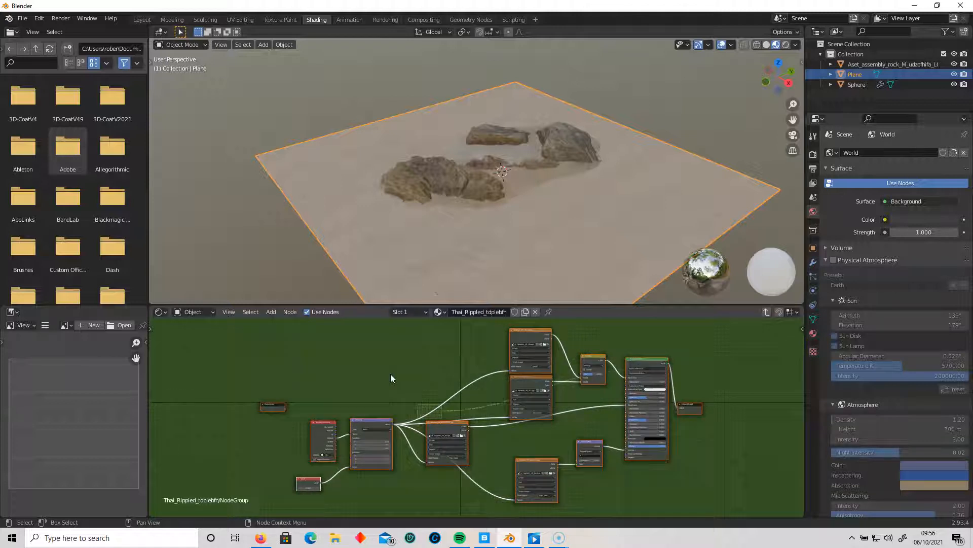
{"action": "left_click", "coordinate": [766, 312]}
{"action": "left_click_drag", "start_coordinate": [426, 409], "coordinate": [602, 368]}
{"action": "scroll", "coordinate": [637, 417], "scroll_direction": "up", "scroll_amount": 9}
{"action": "middle_click_drag", "start_coordinate": [676, 392], "coordinate": [389, 463]}
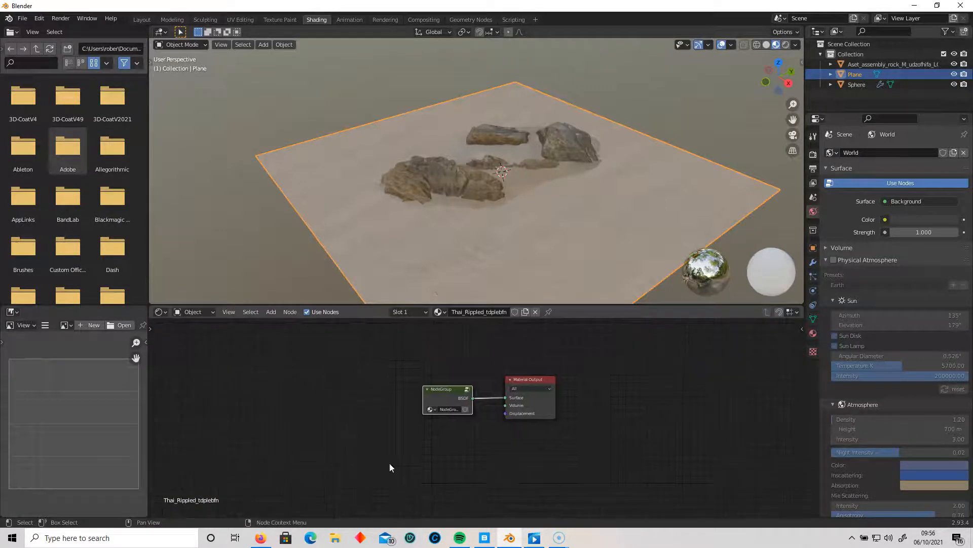
Rename the plane material's node group as sand
{"action": "scroll", "coordinate": [452, 452], "scroll_direction": "up", "scroll_amount": 4}
{"action": "key", "text": "ctrl+a"}
{"action": "type", "text": "sand"}
{"action": "key", "text": "Return"}
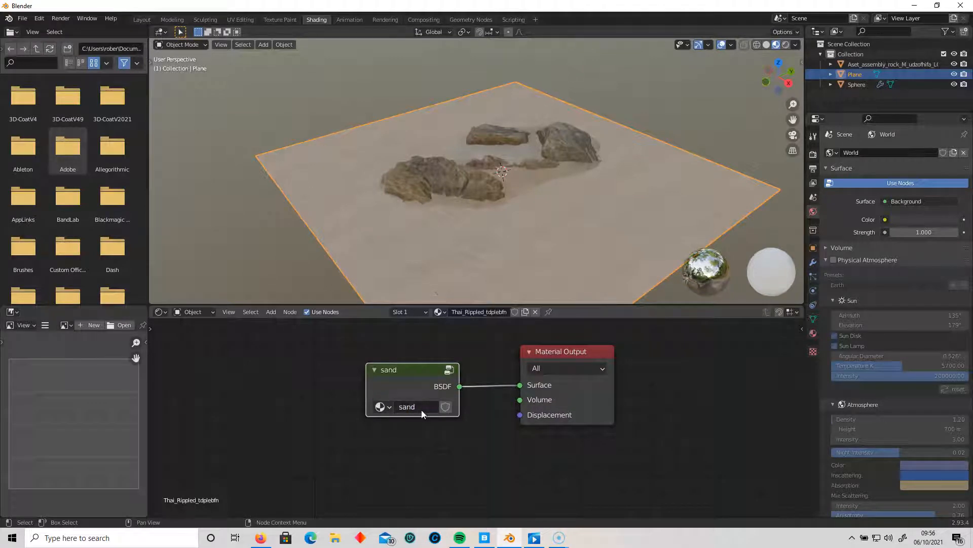
{"action": "left_click", "coordinate": [467, 439]}
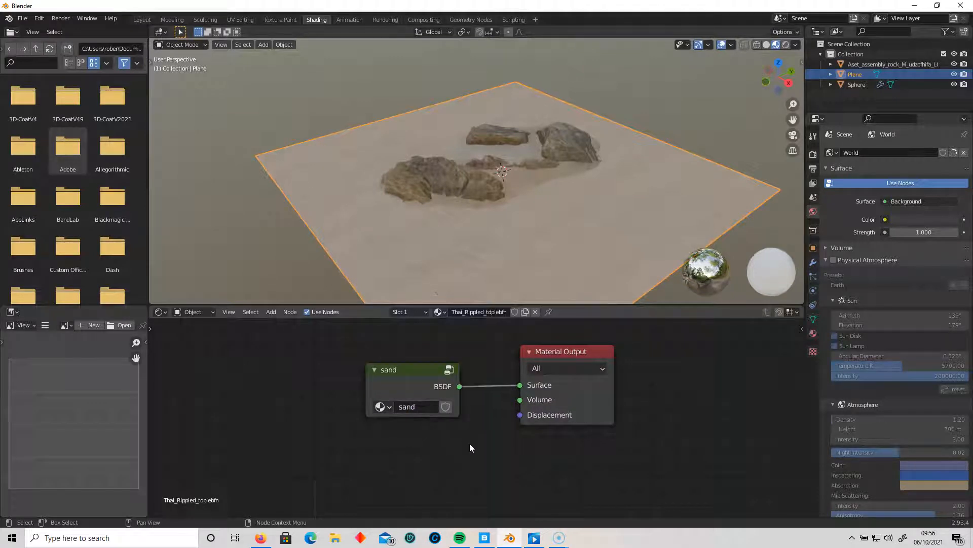
Open the sand node group and examine the nodes inside it
{"action": "left_click", "coordinate": [449, 370]}
{"action": "scroll", "coordinate": [485, 406], "scroll_direction": "down", "scroll_amount": 4}
{"action": "scroll", "coordinate": [507, 426], "scroll_direction": "down", "scroll_amount": 4}
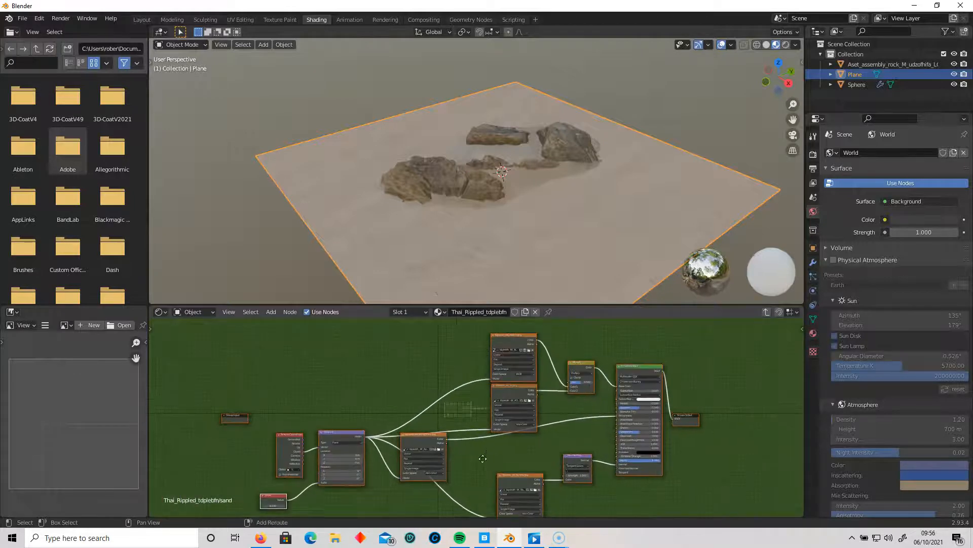
{"action": "scroll", "coordinate": [484, 451], "scroll_direction": "down", "scroll_amount": 3}
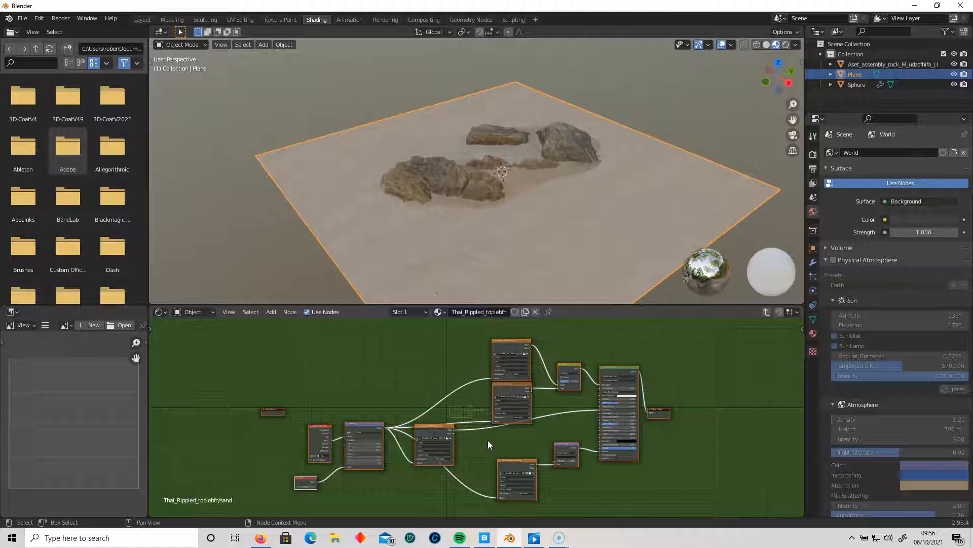
Select the rock assembly and move its Material Output node a little farther from the Principled BSDF
{"action": "left_click", "coordinate": [430, 180]}
{"action": "scroll", "coordinate": [598, 397], "scroll_direction": "up", "scroll_amount": 4}
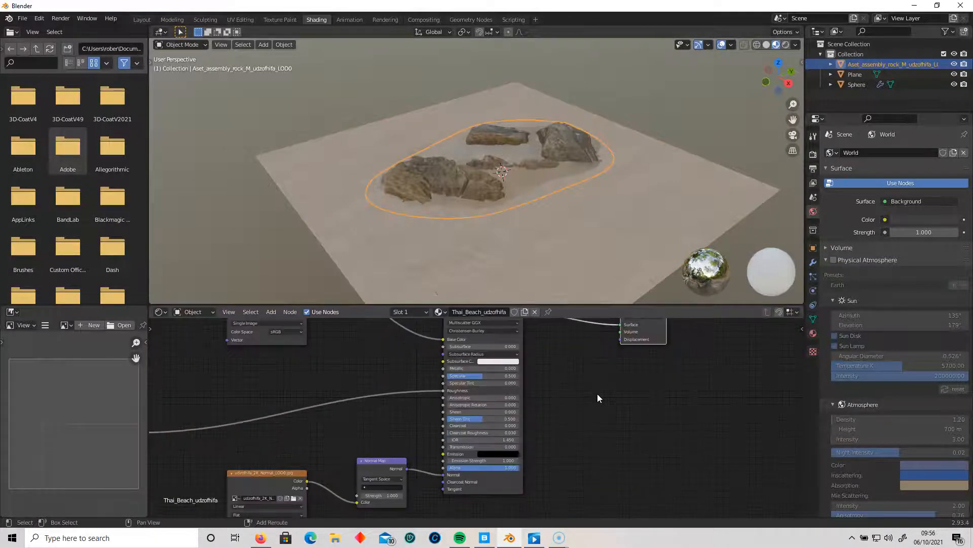
{"action": "middle_click_drag", "start_coordinate": [597, 397], "coordinate": [533, 439]}
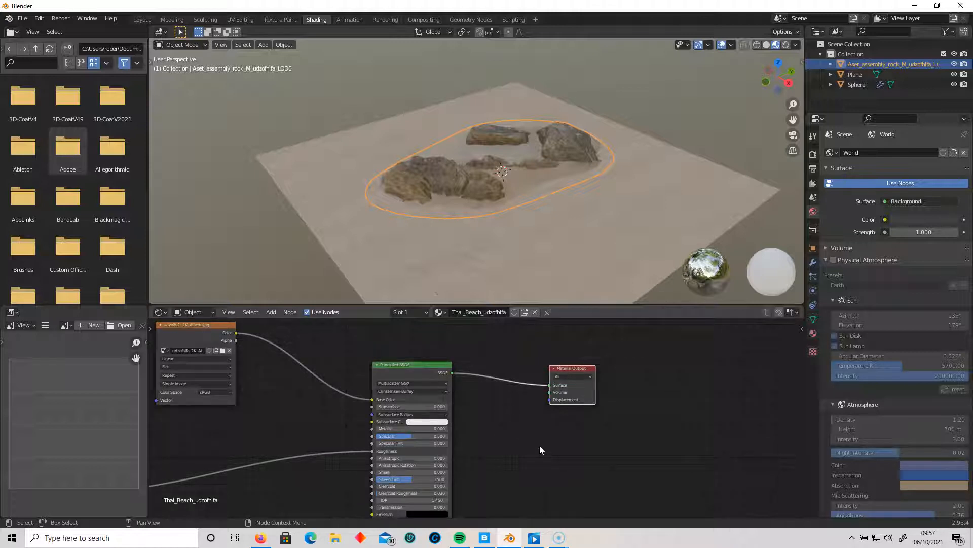
{"action": "left_click_drag", "start_coordinate": [577, 369], "coordinate": [604, 369]}
{"action": "scroll", "coordinate": [488, 427], "scroll_direction": "down", "scroll_amount": 3}
Examine the rock material's albedo, roughness and normal map nodes and their links through the Principled BSDF to the Material Output
{"action": "middle_click_drag", "start_coordinate": [293, 421], "coordinate": [407, 421]}
{"action": "scroll", "coordinate": [431, 422], "scroll_direction": "up", "scroll_amount": 6}
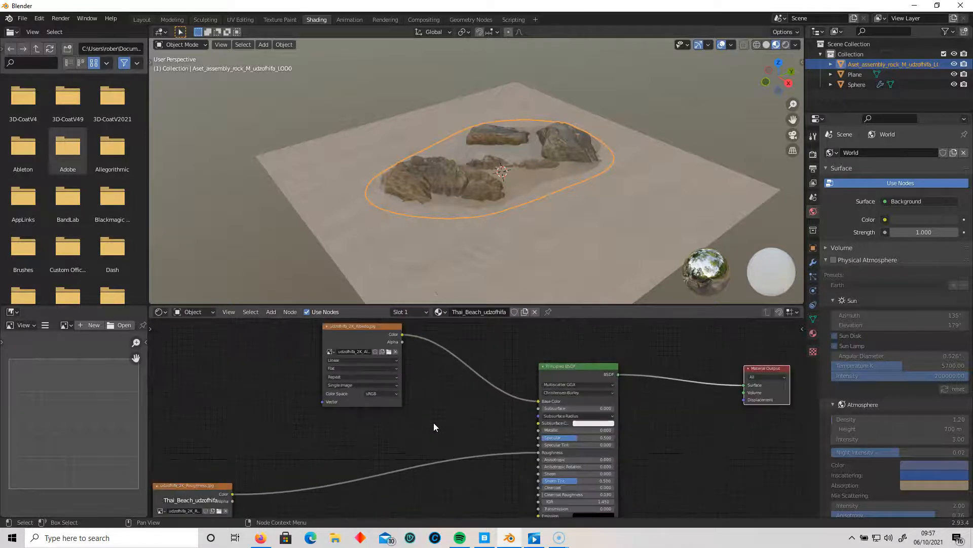
{"action": "scroll", "coordinate": [417, 418], "scroll_direction": "down", "scroll_amount": 1}
{"action": "middle_click_drag", "start_coordinate": [340, 471], "coordinate": [416, 365]}
{"action": "scroll", "coordinate": [337, 405], "scroll_direction": "up", "scroll_amount": 1}
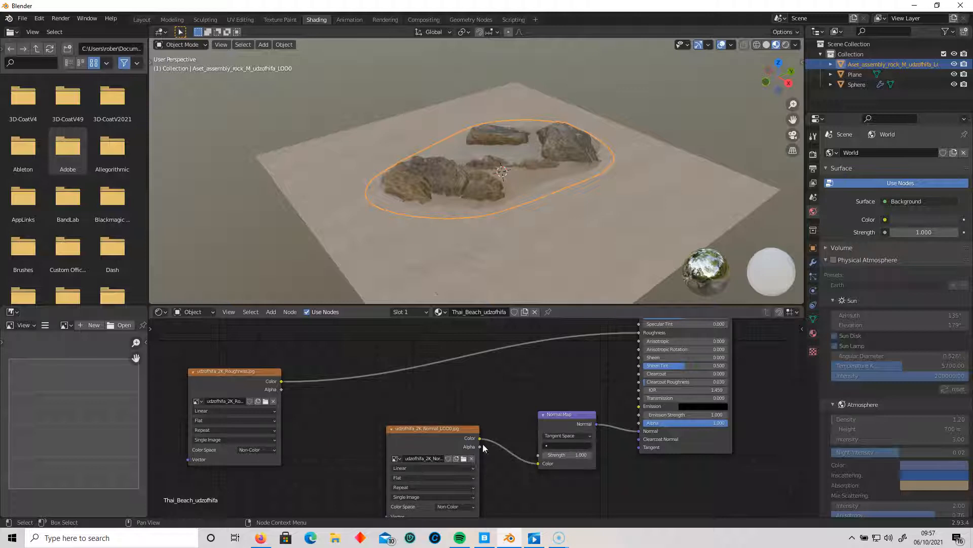
{"action": "middle_click_drag", "start_coordinate": [519, 373], "coordinate": [472, 500]}
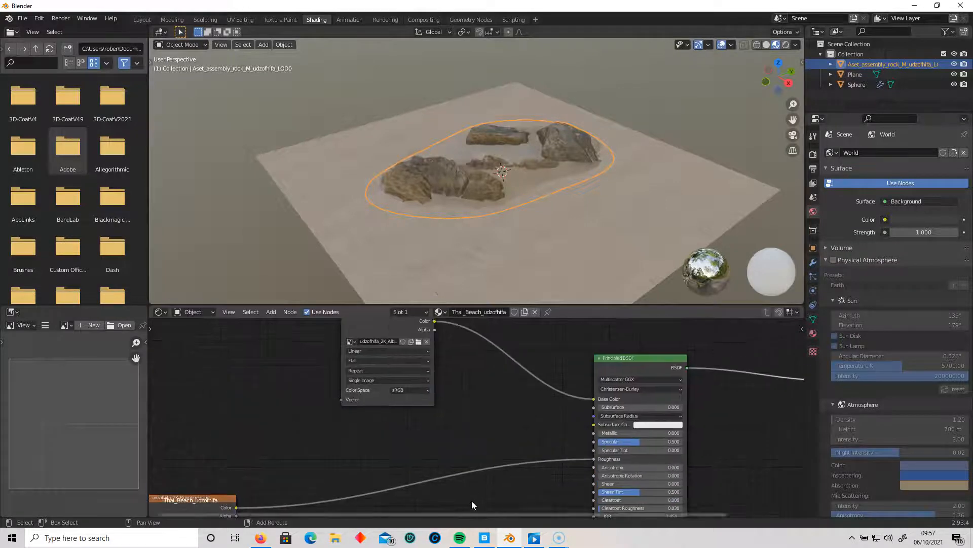
{"action": "middle_click_drag", "start_coordinate": [478, 406], "coordinate": [471, 439]}
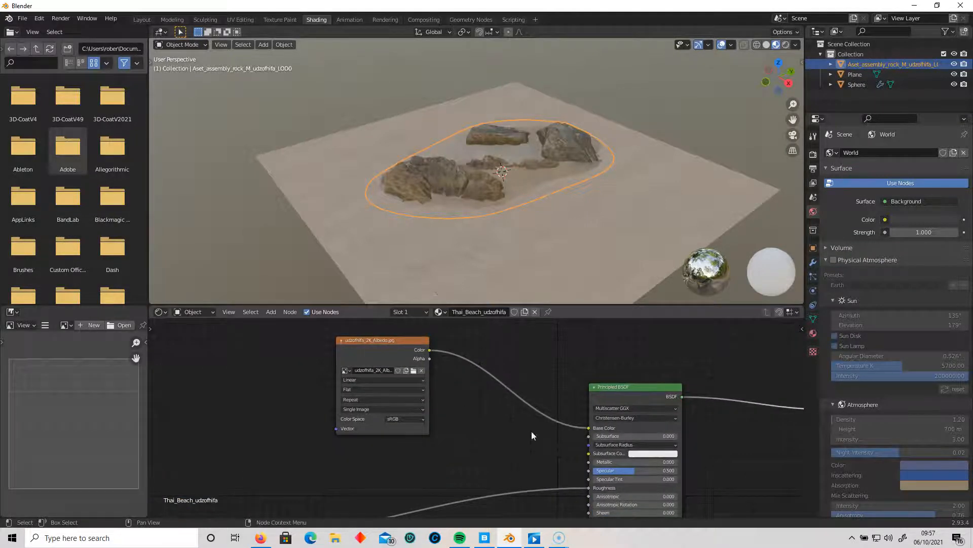
{"action": "scroll", "coordinate": [501, 473], "scroll_direction": "down", "scroll_amount": 3}
{"action": "middle_click_drag", "start_coordinate": [795, 450], "coordinate": [572, 436]}
{"action": "scroll", "coordinate": [498, 426], "scroll_direction": "up", "scroll_amount": 2}
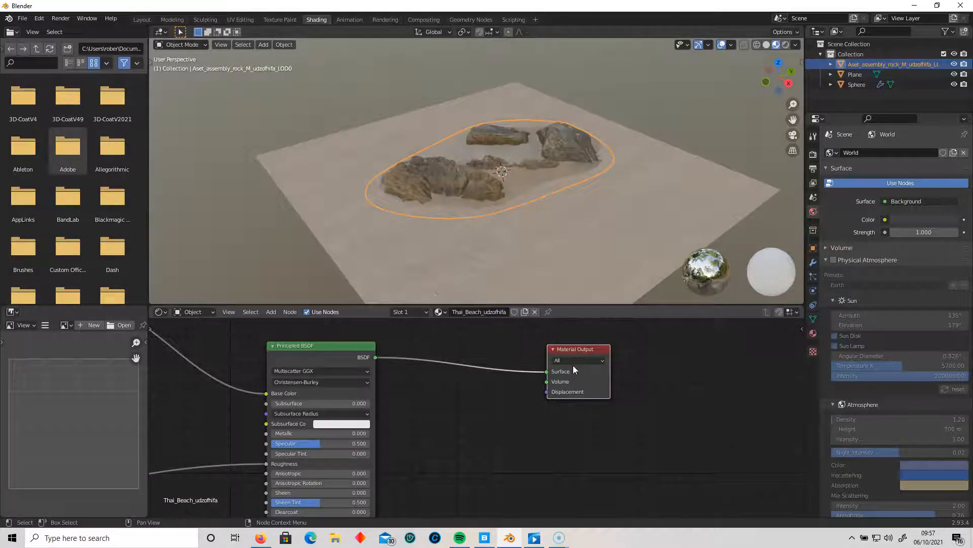
Add the sand node group to the rock material, placing it above the link between the Principled BSDF and Material Output
{"action": "middle_click_drag", "start_coordinate": [688, 393], "coordinate": [685, 439]}
{"action": "key", "text": "shift+a"}
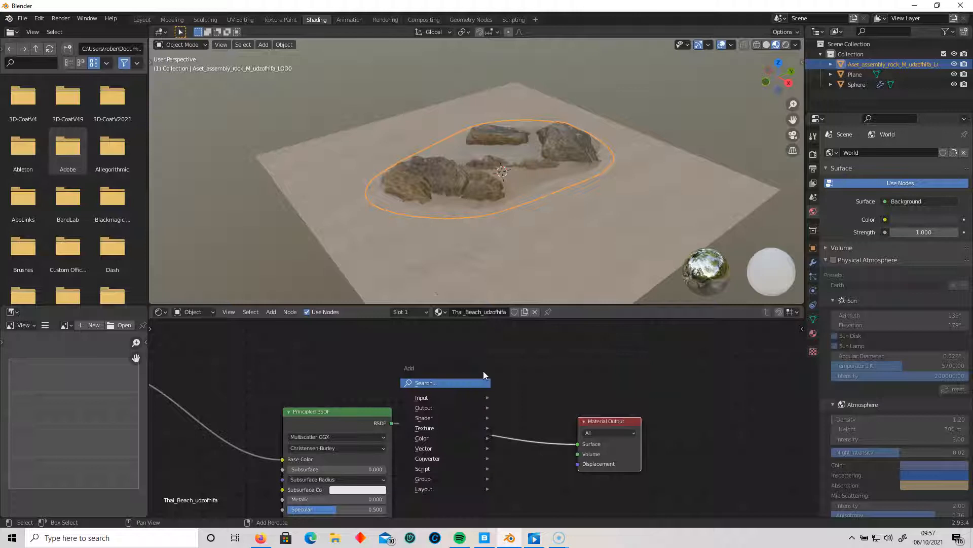
{"action": "left_click", "coordinate": [452, 384]}
{"action": "type", "text": "sand"}
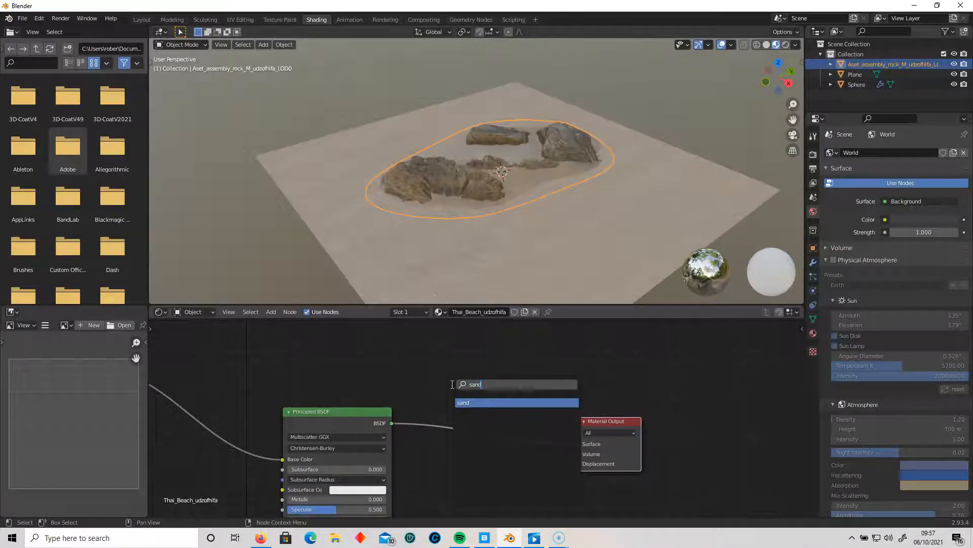
{"action": "left_click", "coordinate": [480, 403]}
{"action": "left_click", "coordinate": [485, 385]}
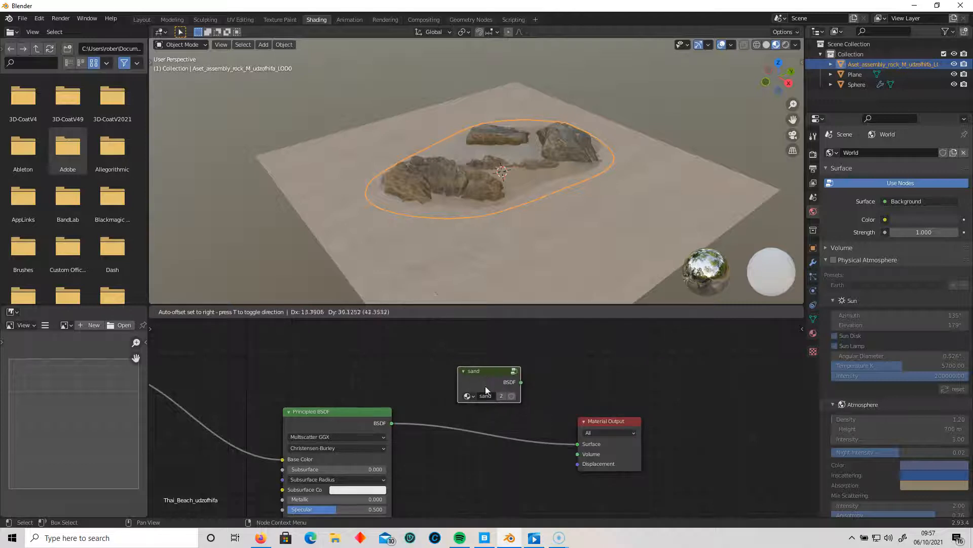
Connect the sand node's BSDF to the Material Output's Surface and the Principled BSDF to its Volume
{"action": "left_click_drag", "start_coordinate": [520, 382], "coordinate": [577, 445]}
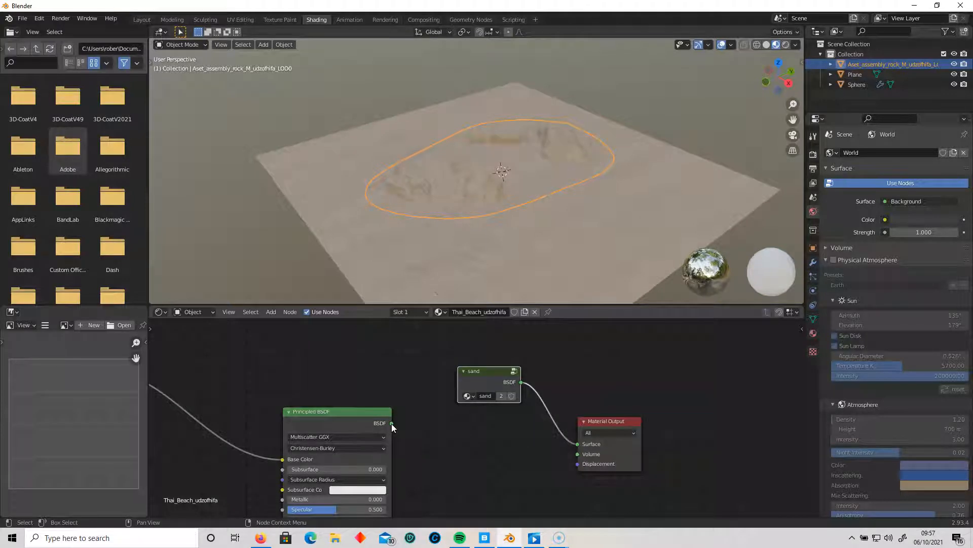
{"action": "left_click_drag", "start_coordinate": [392, 423], "coordinate": [579, 454]}
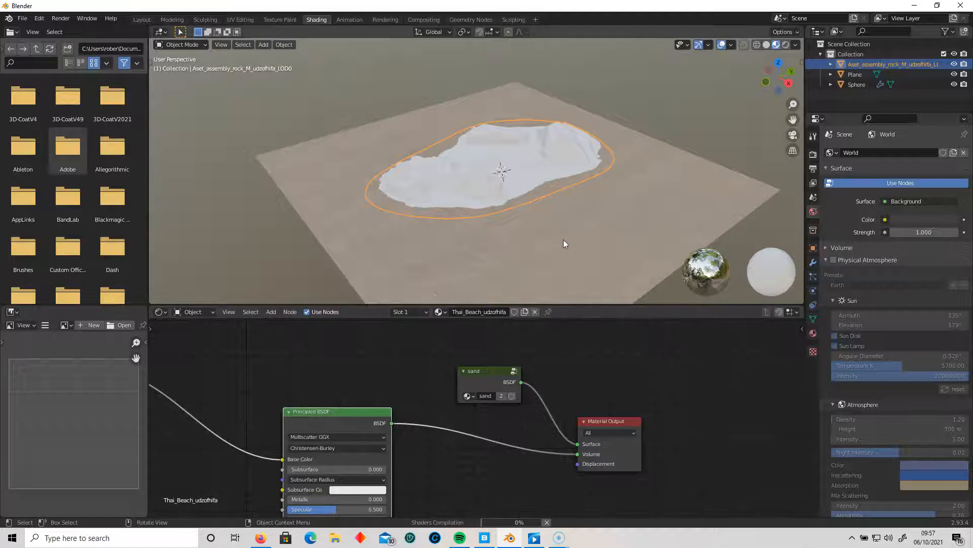
Examine from several angles and distances how the sand material looks on the rock assembly
{"action": "middle_click_drag", "start_coordinate": [567, 217], "coordinate": [458, 228]}
{"action": "scroll", "coordinate": [481, 227], "scroll_direction": "up", "scroll_amount": 4}
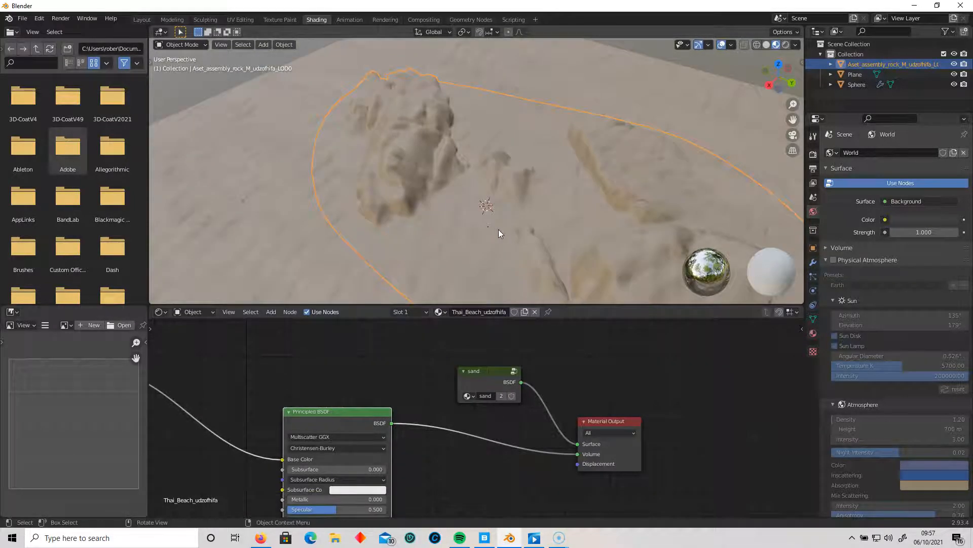
{"action": "scroll", "coordinate": [499, 232], "scroll_direction": "up", "scroll_amount": 3}
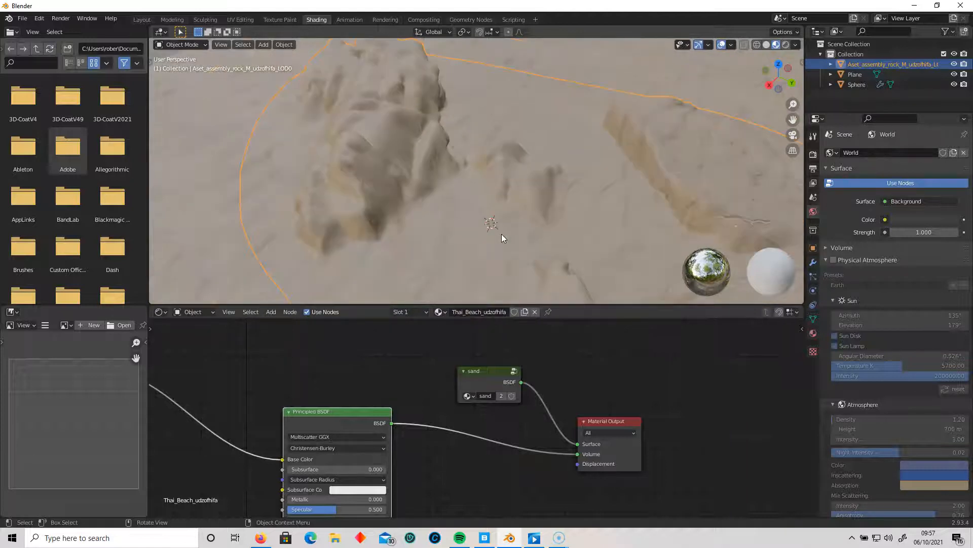
{"action": "middle_click_drag", "start_coordinate": [494, 235], "coordinate": [386, 201]}
{"action": "scroll", "coordinate": [387, 201], "scroll_direction": "down", "scroll_amount": 5}
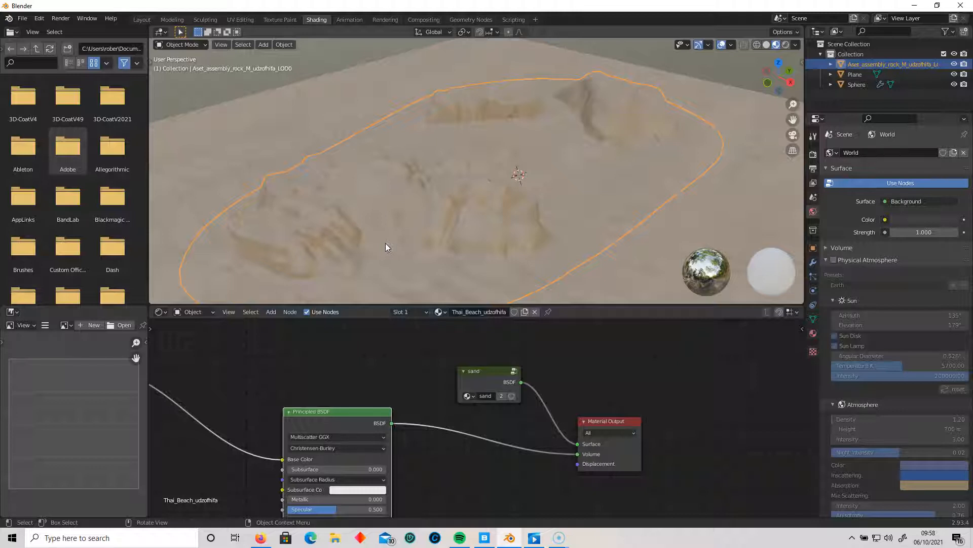
{"action": "middle_click_drag", "start_coordinate": [414, 230], "coordinate": [353, 242]}
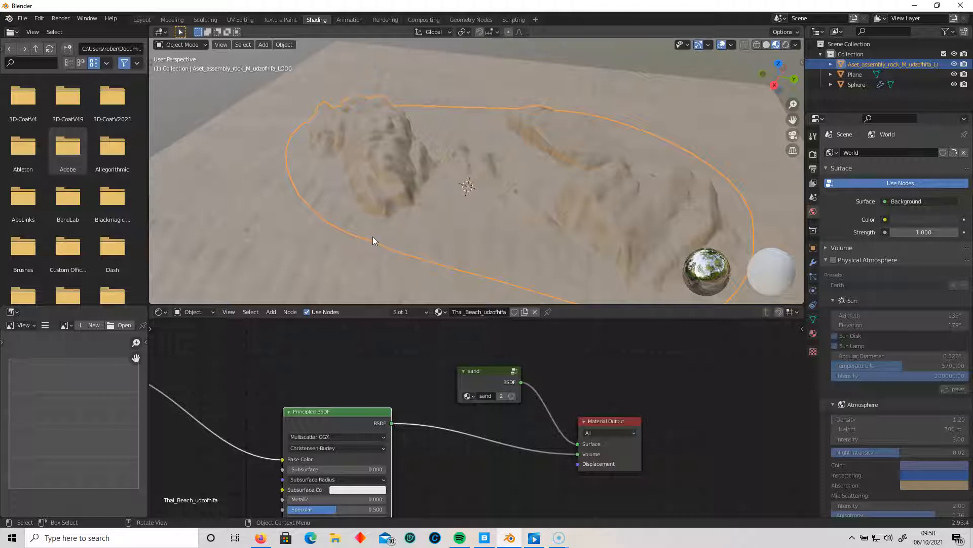
{"action": "middle_click_drag", "start_coordinate": [372, 236], "coordinate": [654, 180]}
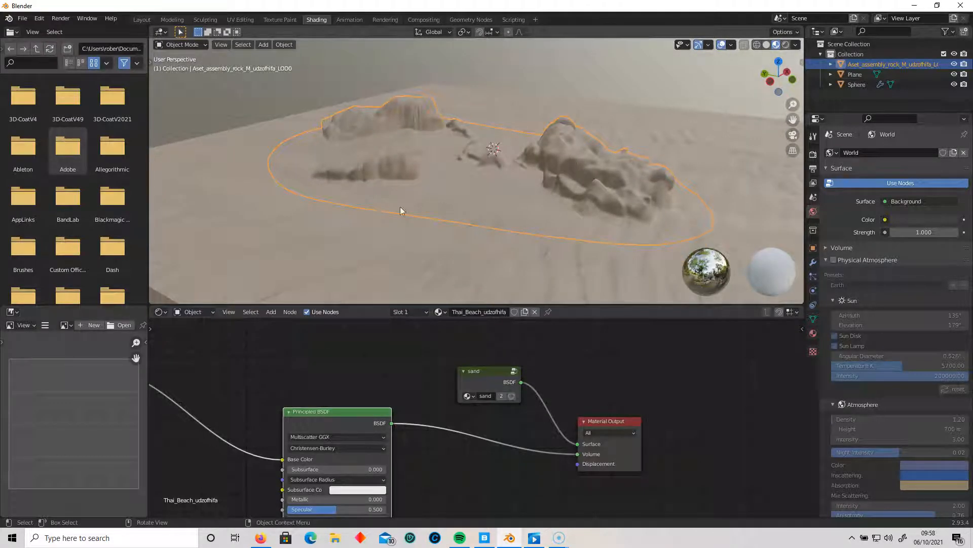
{"action": "middle_click_drag", "start_coordinate": [495, 201], "coordinate": [363, 224]}
Move the Material Output node away and add a Mix Shader node between it and the sand node
{"action": "middle_click_drag", "start_coordinate": [570, 366], "coordinate": [601, 361]}
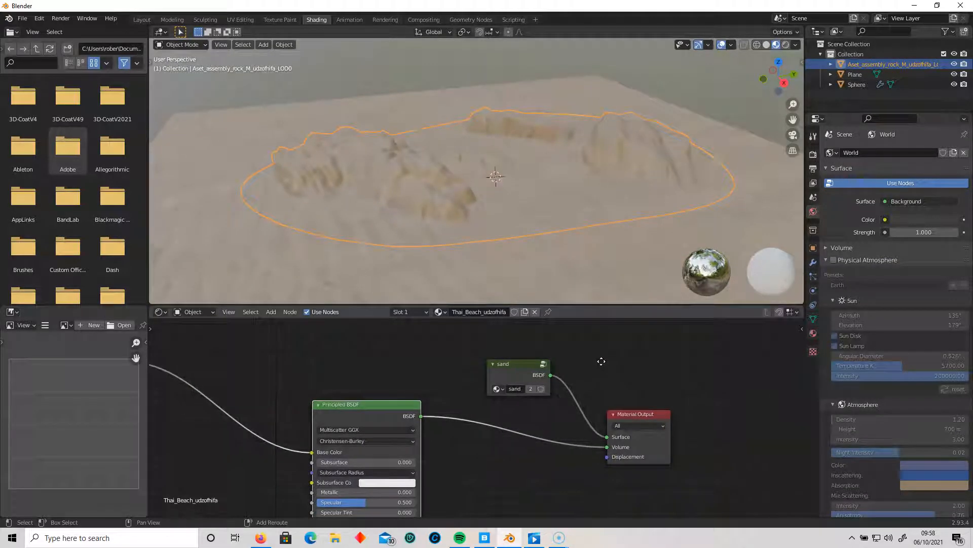
{"action": "left_click_drag", "start_coordinate": [647, 412], "coordinate": [705, 409]}
{"action": "middle_click_drag", "start_coordinate": [630, 381], "coordinate": [542, 383]}
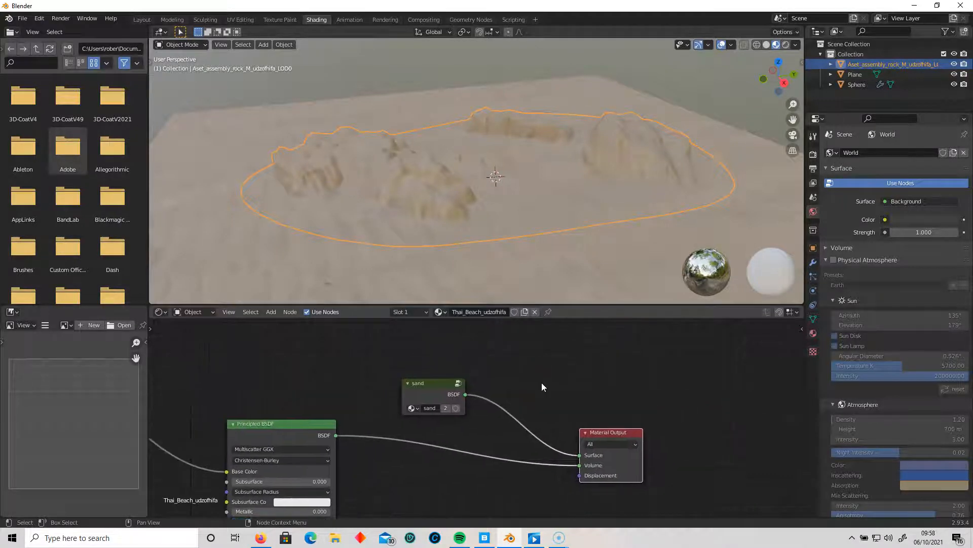
{"action": "key", "text": "shift+a"}
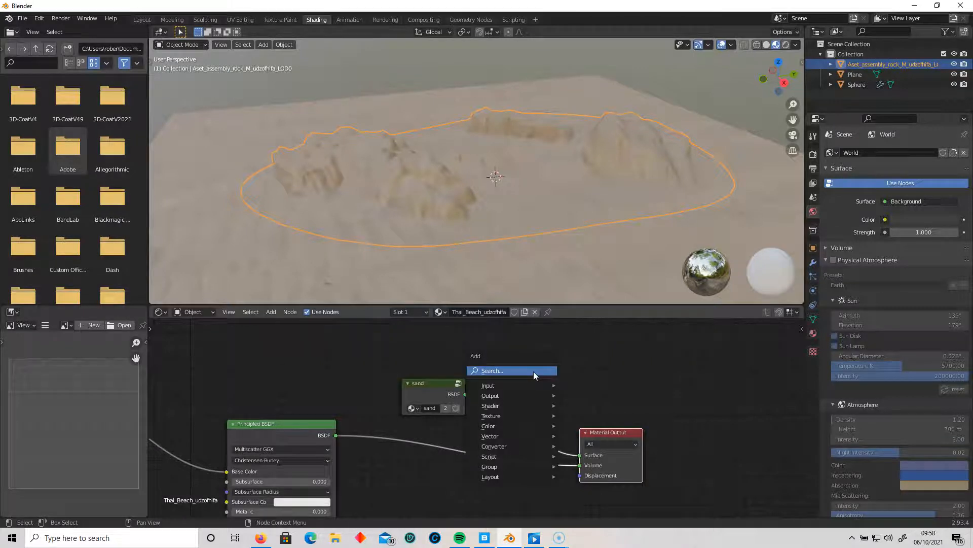
{"action": "left_click", "coordinate": [533, 370]}
{"action": "type", "text": "mix"}
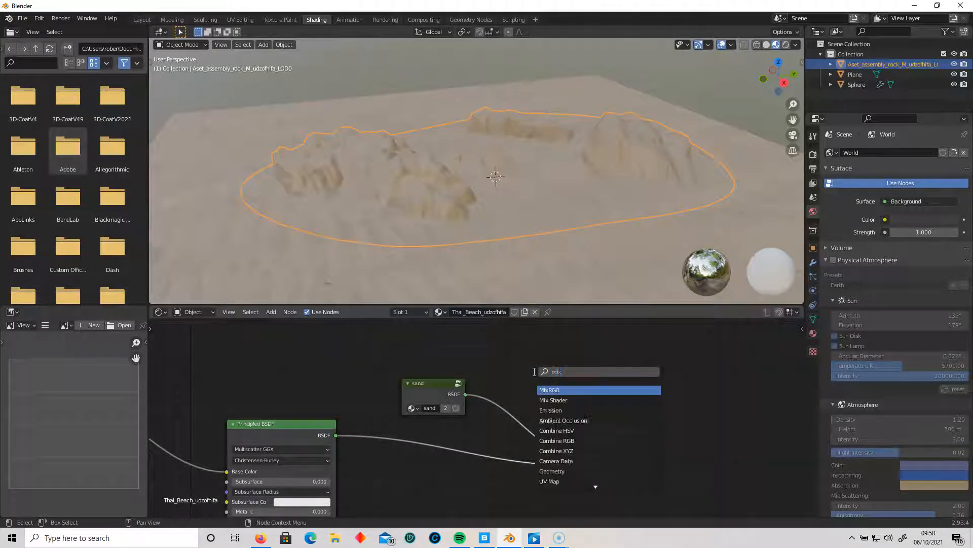
{"action": "left_click", "coordinate": [558, 400]}
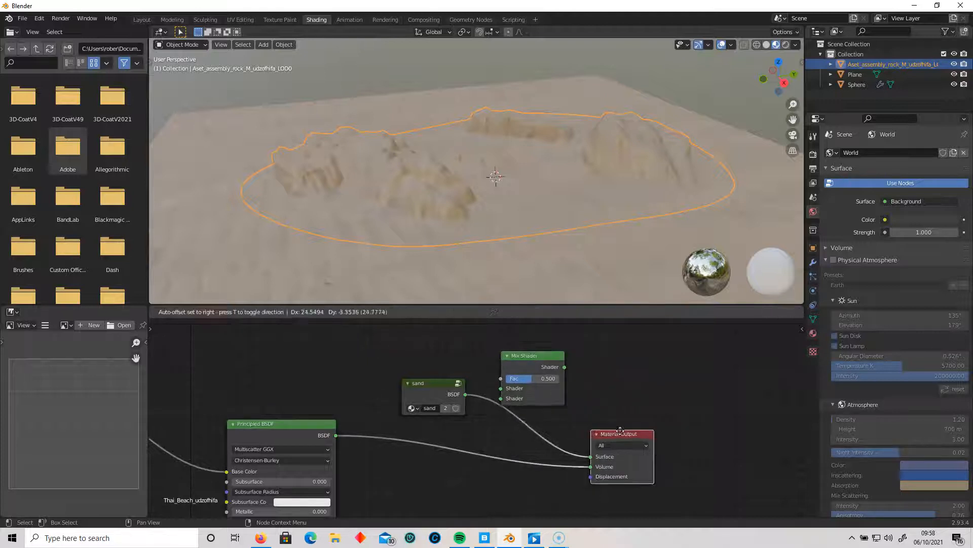
{"action": "left_click", "coordinate": [530, 380]}
Move the sand node below the Mix Shader and connect its BSDF output to the Mix Shader's first Shader input
{"action": "left_click", "coordinate": [431, 383]}
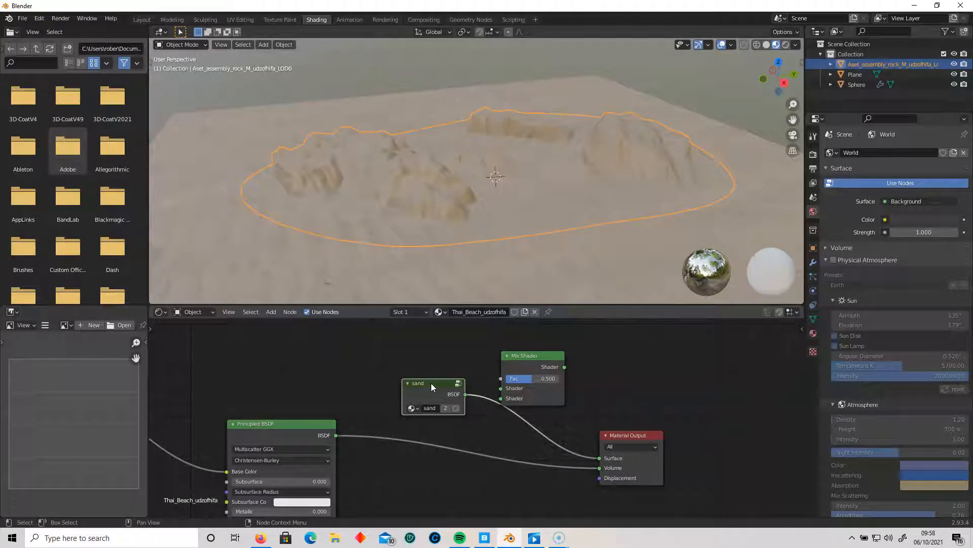
{"action": "left_click_drag", "start_coordinate": [431, 382], "coordinate": [407, 482]}
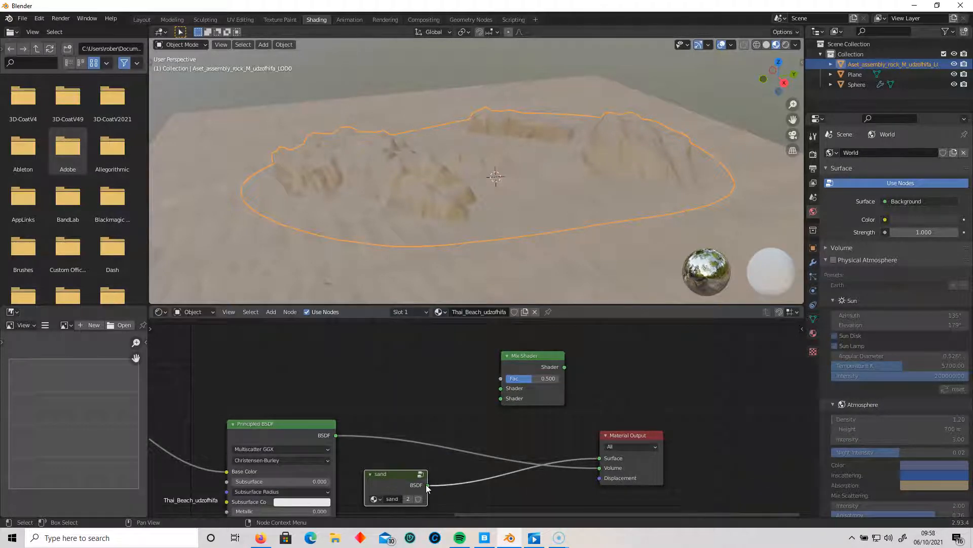
{"action": "left_click_drag", "start_coordinate": [427, 485], "coordinate": [501, 388]}
Disconnect the sand and Principled BSDF links from the Material Output and move that node farther from the Mix Shader
{"action": "left_click_drag", "start_coordinate": [599, 457], "coordinate": [499, 479]}
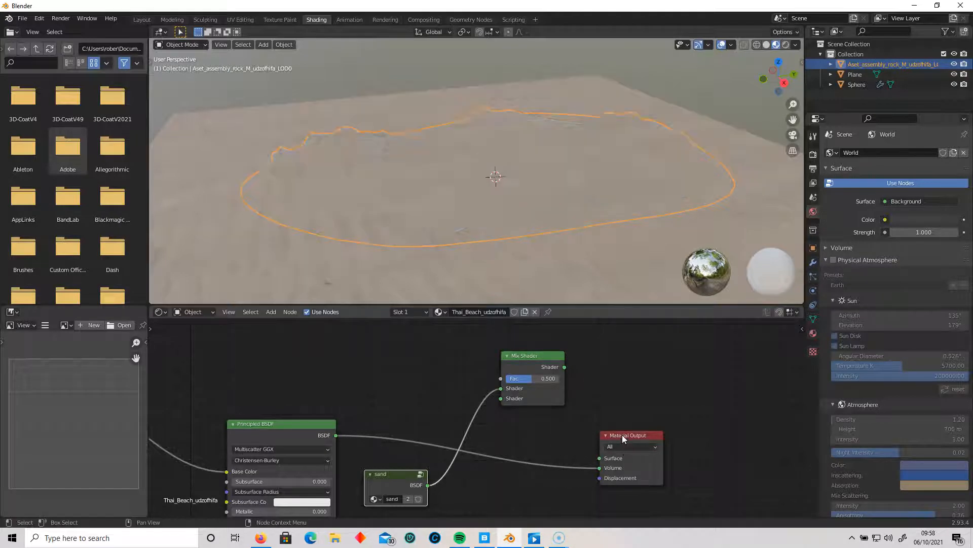
{"action": "left_click_drag", "start_coordinate": [336, 436], "coordinate": [563, 462]}
{"action": "left_click_drag", "start_coordinate": [616, 437], "coordinate": [695, 435]}
{"action": "middle_click_drag", "start_coordinate": [542, 438], "coordinate": [523, 434]}
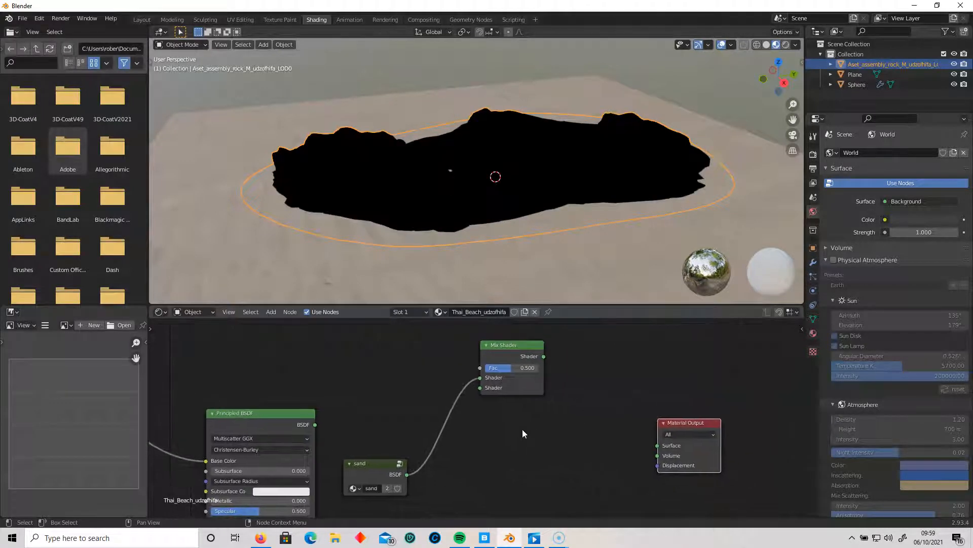
{"action": "left_click_drag", "start_coordinate": [677, 460], "coordinate": [696, 461]}
{"action": "middle_click_drag", "start_coordinate": [564, 461], "coordinate": [538, 430]}
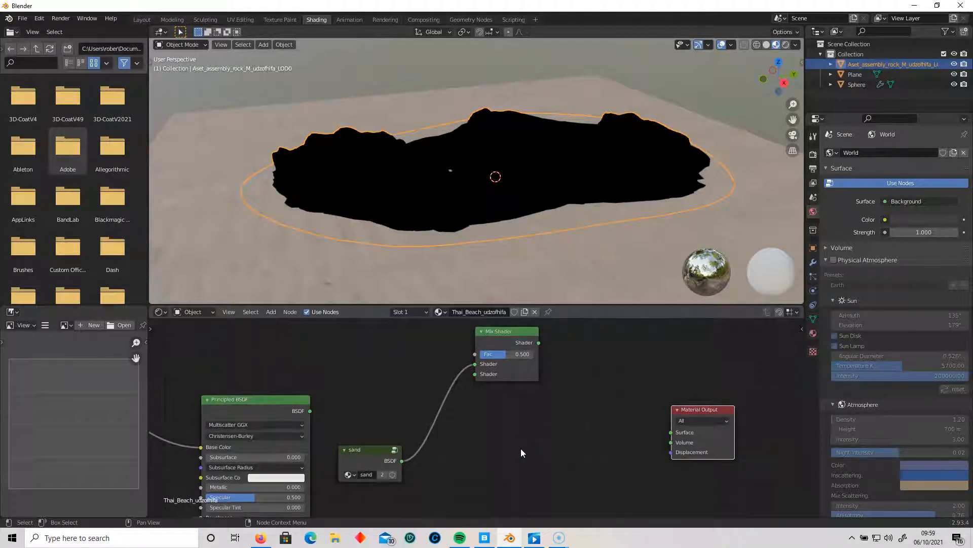
Connect the Mix Shader to the Material Output's Surface and the Principled BSDF to the Mix Shader's second Shader input, rearranging the nodes
{"action": "left_click_drag", "start_coordinate": [391, 450], "coordinate": [412, 384]}
{"action": "left_click_drag", "start_coordinate": [507, 336], "coordinate": [676, 429]}
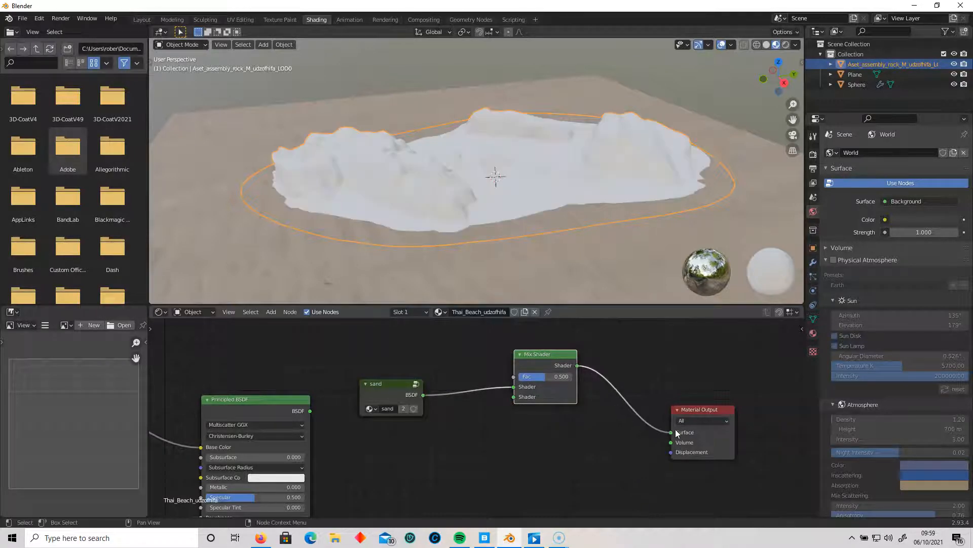
{"action": "middle_click_drag", "start_coordinate": [540, 457], "coordinate": [564, 446]}
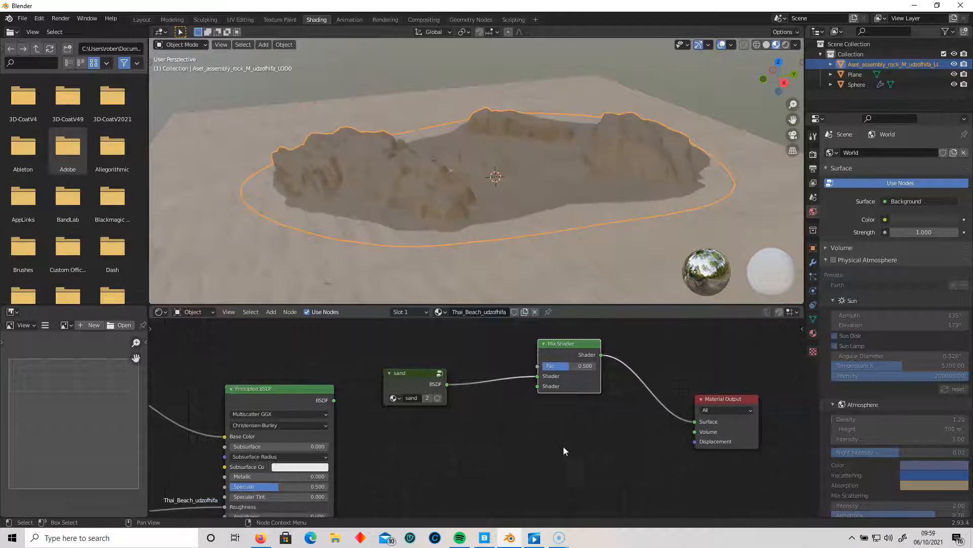
{"action": "left_click", "coordinate": [319, 389]}
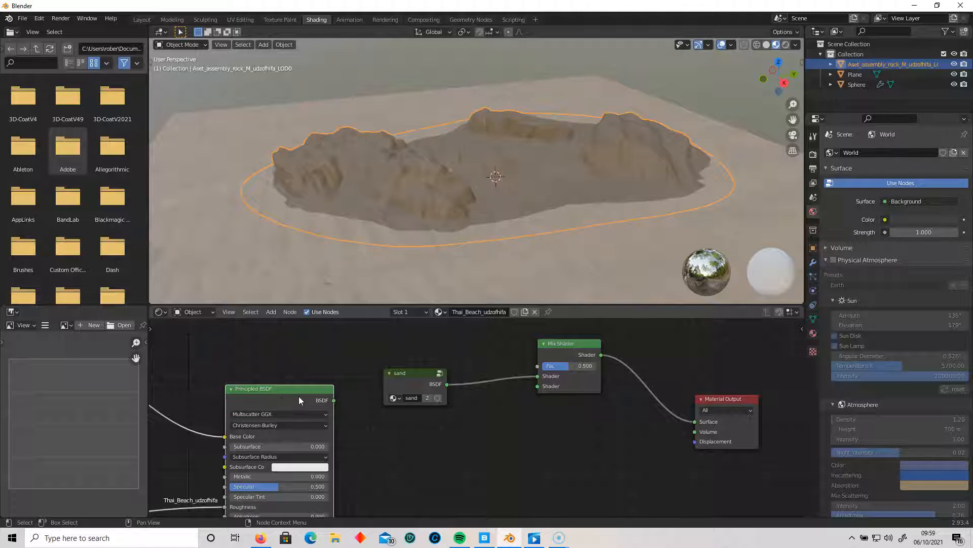
{"action": "left_click_drag", "start_coordinate": [333, 400], "coordinate": [538, 386]}
{"action": "left_click_drag", "start_coordinate": [409, 374], "coordinate": [412, 352]}
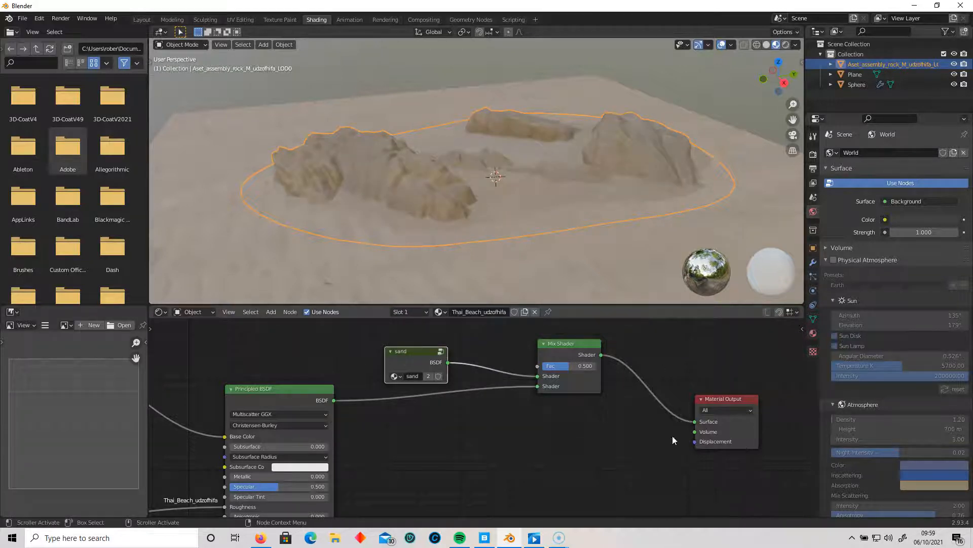
{"action": "middle_click_drag", "start_coordinate": [630, 239], "coordinate": [580, 223]}
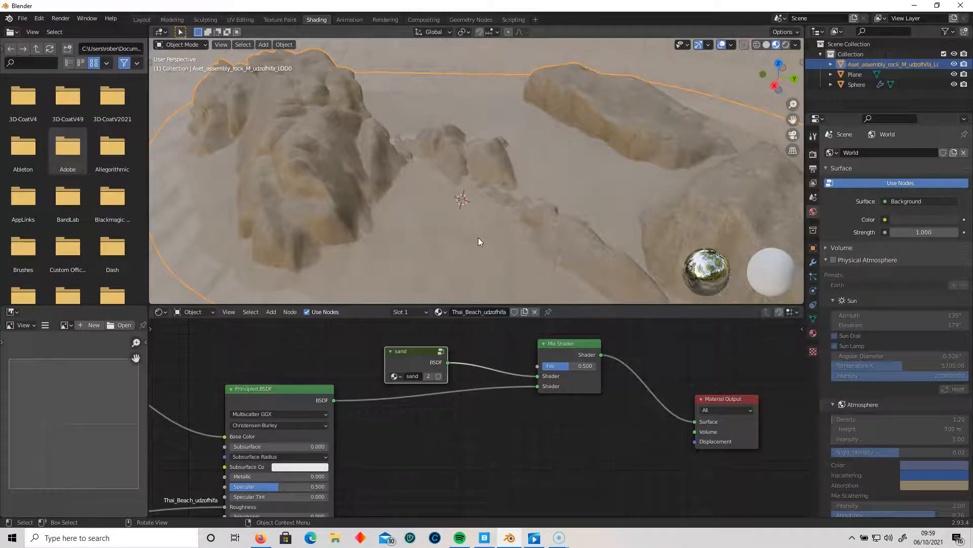
{"action": "scroll", "coordinate": [479, 237], "scroll_direction": "down", "scroll_amount": 5}
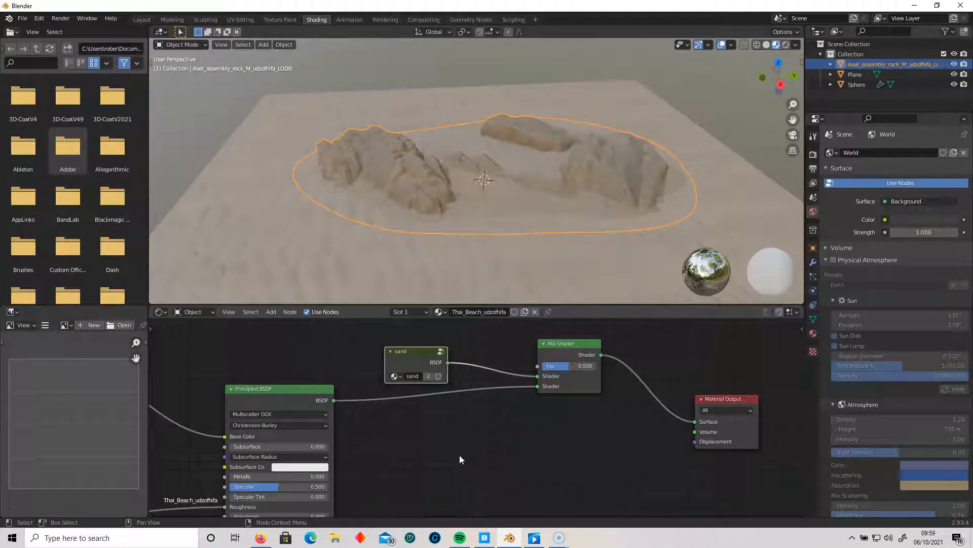
Shift the sand node slightly and add a ColorRamp node above it
{"action": "middle_click_drag", "start_coordinate": [469, 446], "coordinate": [494, 462]}
{"action": "left_click_drag", "start_coordinate": [452, 374], "coordinate": [461, 382]}
{"action": "middle_click_drag", "start_coordinate": [482, 346], "coordinate": [498, 395]}
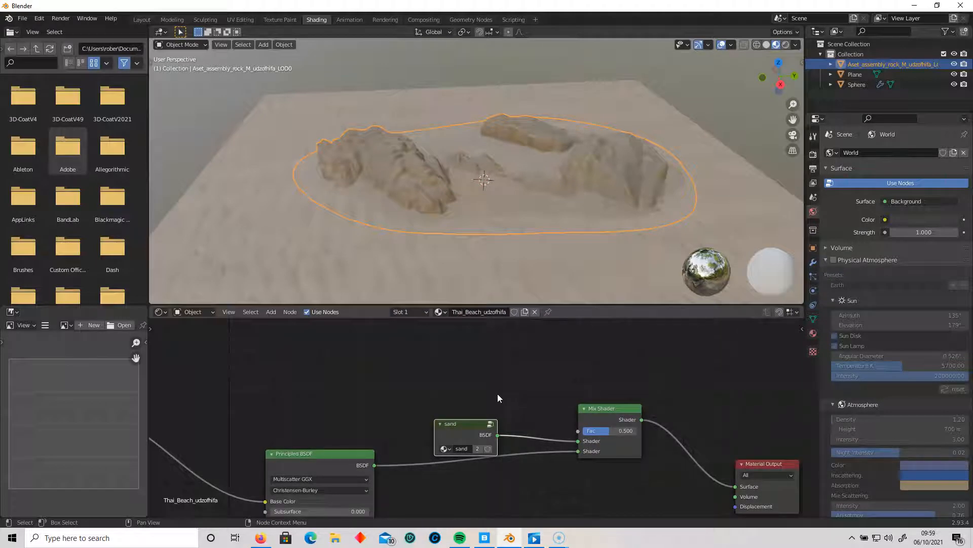
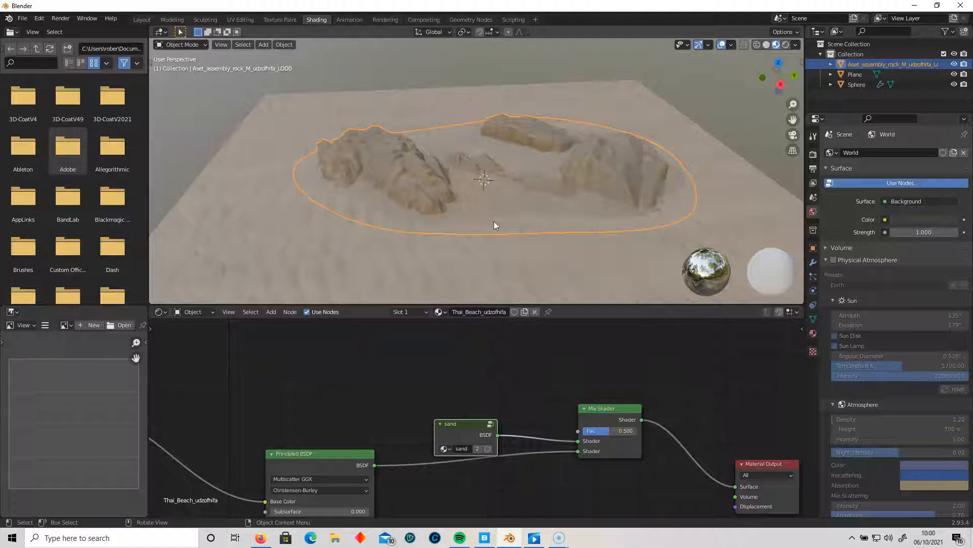
{"action": "key", "text": "shift+a"}
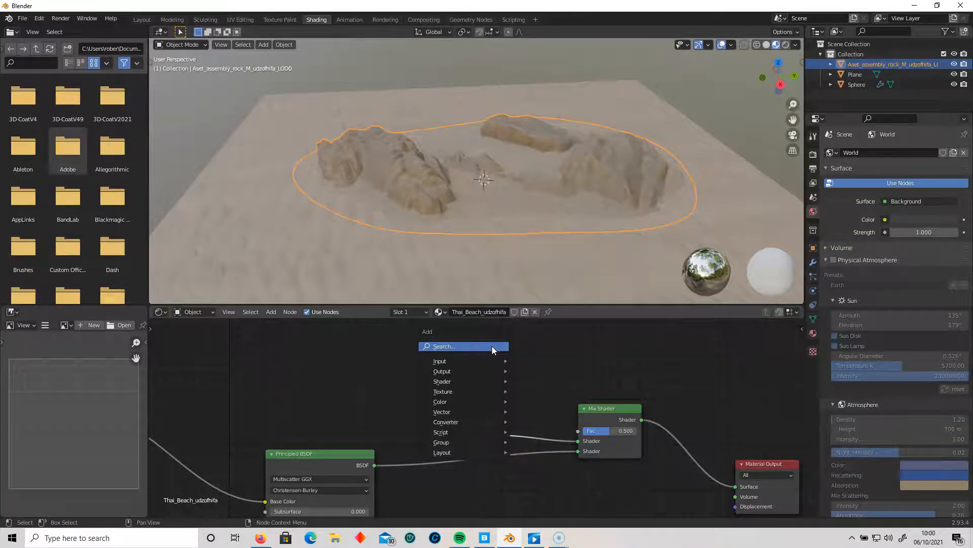
{"action": "type", "text": "colo"}
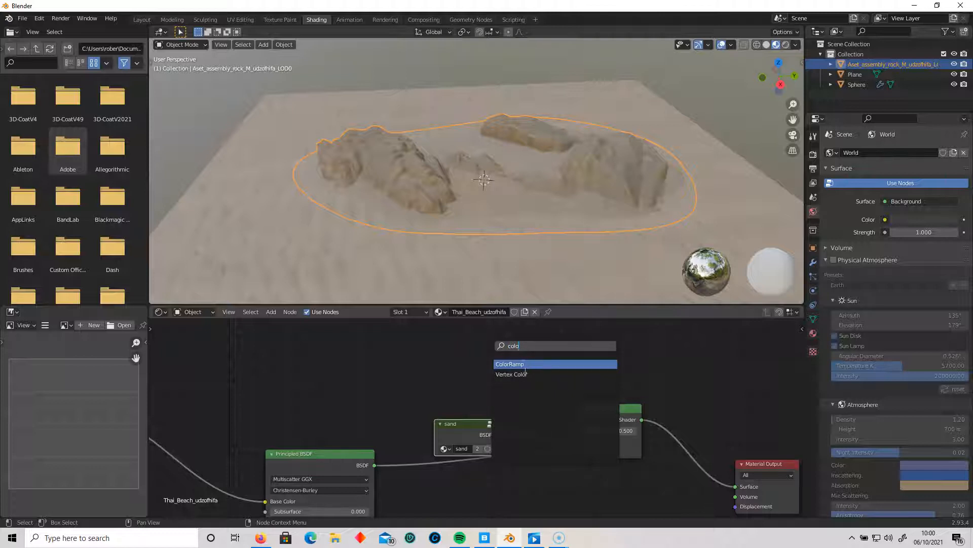
{"action": "left_click", "coordinate": [541, 365]}
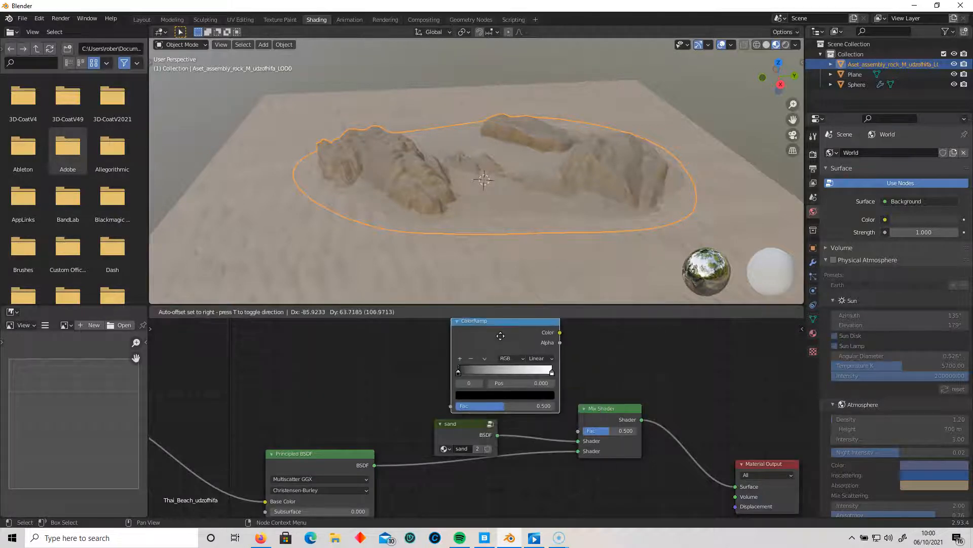
Connect the ColorRamp's Color output to the Mix Shader's Fac input, spacing out the Mix Shader and sand nodes
{"action": "middle_click_drag", "start_coordinate": [599, 386], "coordinate": [606, 392]}
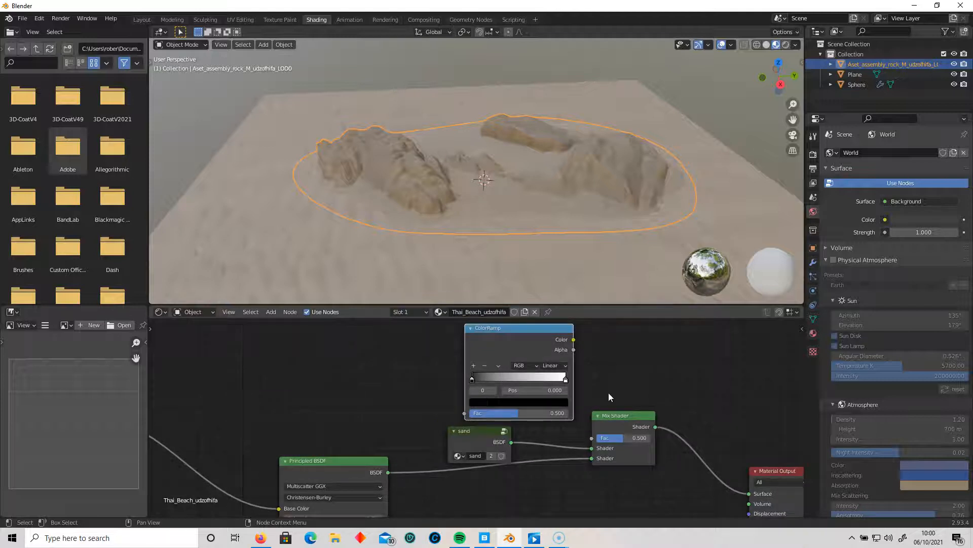
{"action": "scroll", "coordinate": [608, 397], "scroll_direction": "down", "scroll_amount": 1}
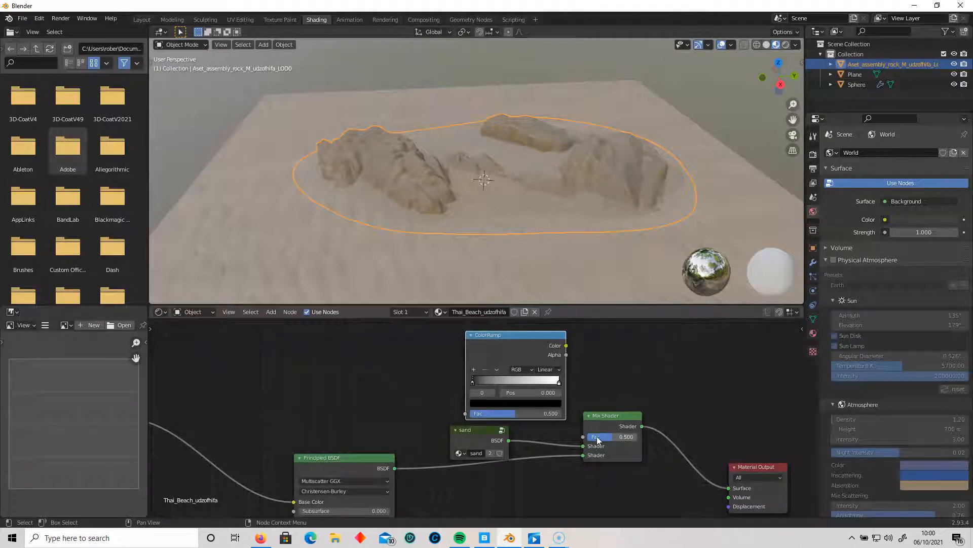
{"action": "left_click_drag", "start_coordinate": [614, 414], "coordinate": [657, 422]}
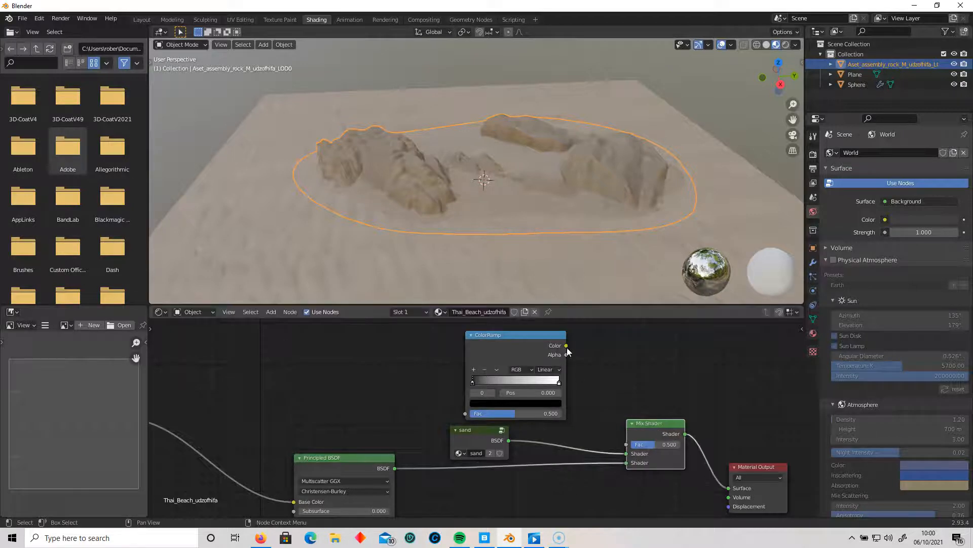
{"action": "left_click_drag", "start_coordinate": [567, 346], "coordinate": [629, 446]}
{"action": "left_click_drag", "start_coordinate": [479, 431], "coordinate": [513, 433]}
{"action": "middle_click_drag", "start_coordinate": [568, 428], "coordinate": [582, 435]}
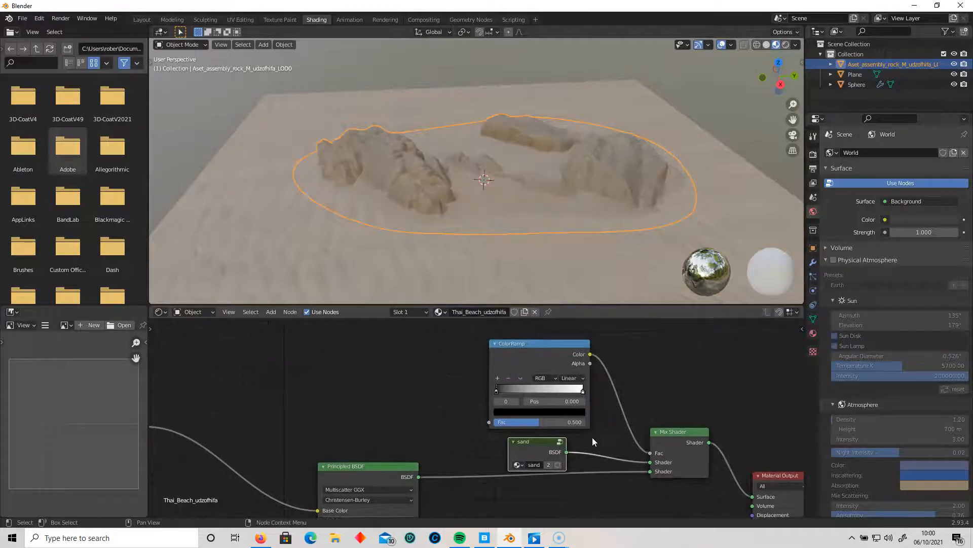
Add a Gradient Texture node before the ColorRamp and connect its Color output to the ColorRamp's Fac input
{"action": "middle_click_drag", "start_coordinate": [401, 376], "coordinate": [450, 385]}
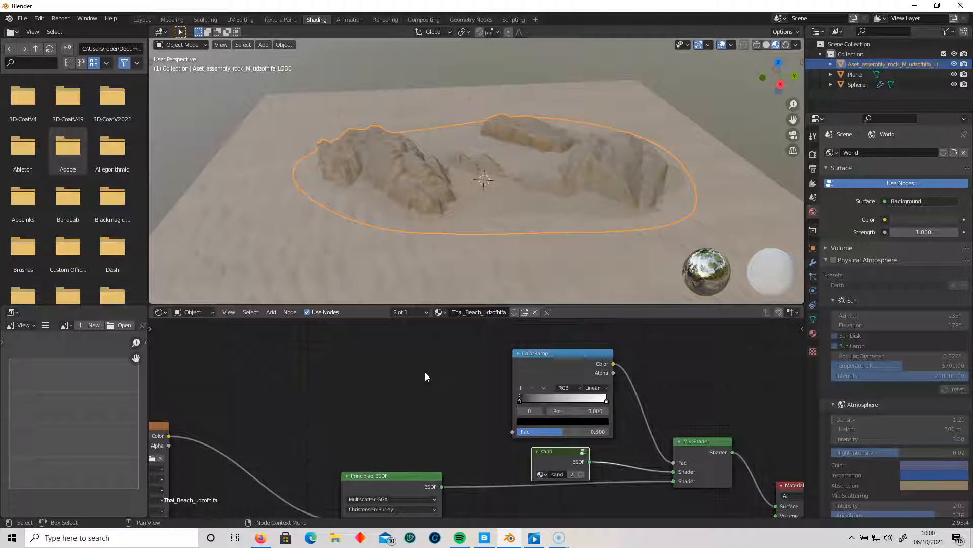
{"action": "key", "text": "shift+a"}
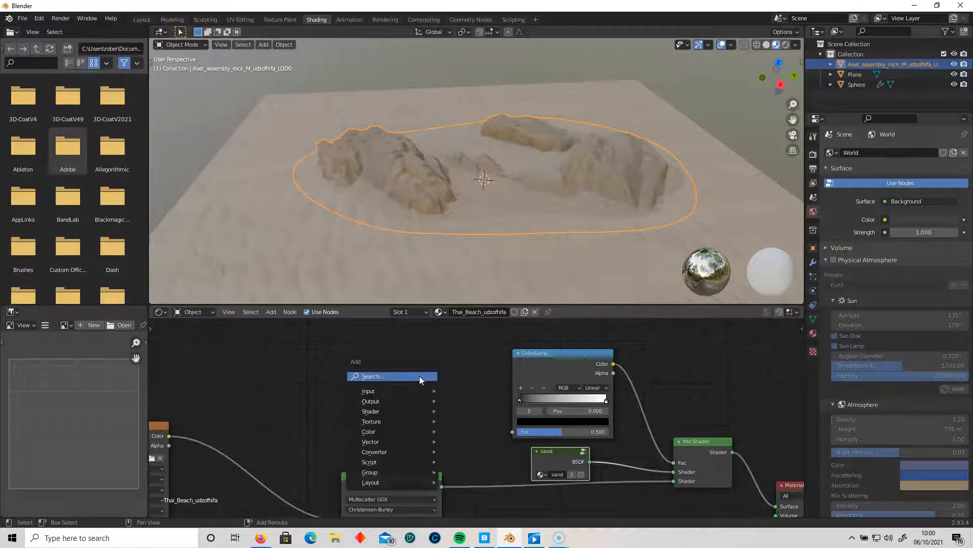
{"action": "left_click", "coordinate": [419, 376]}
{"action": "type", "text": "gra"}
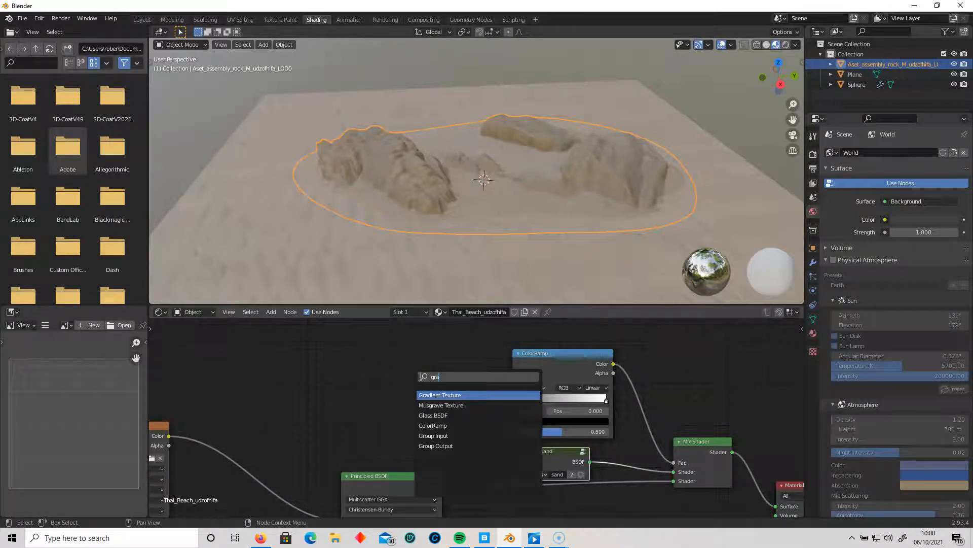
{"action": "left_click", "coordinate": [444, 397]}
{"action": "left_click", "coordinate": [423, 376]}
{"action": "left_click_drag", "start_coordinate": [453, 369], "coordinate": [513, 432]}
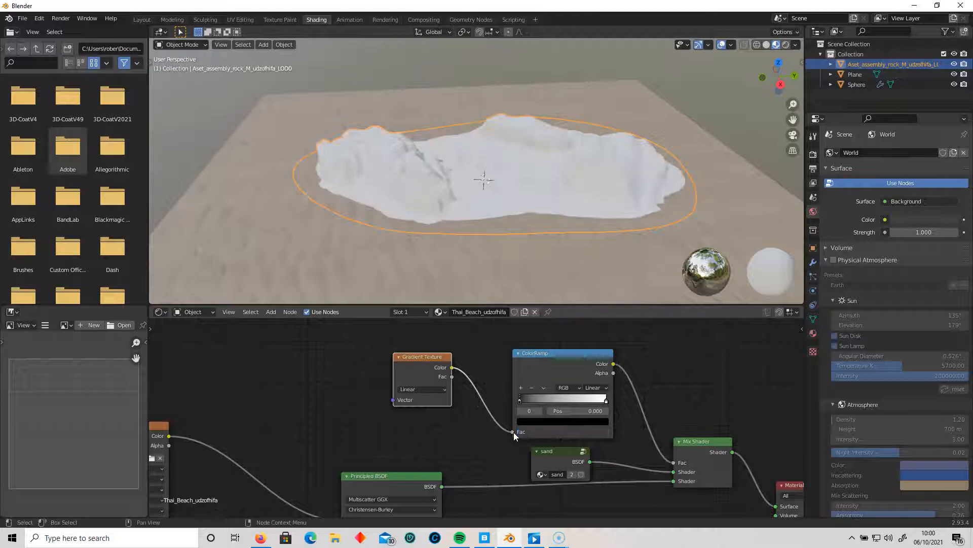
Add a Texture Coordinate node and connect its Object output to the Gradient Texture's Vector input
{"action": "middle_click_drag", "start_coordinate": [434, 431], "coordinate": [485, 432]}
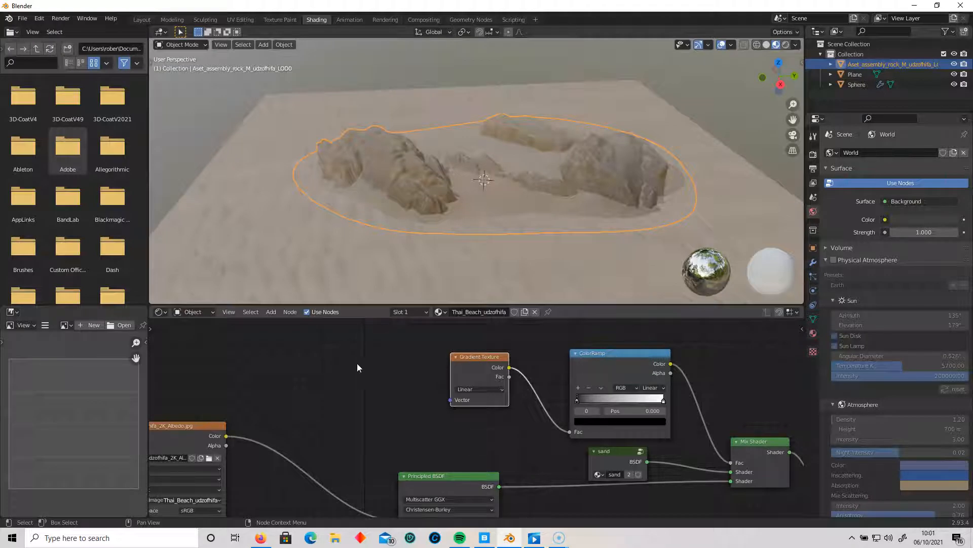
{"action": "key", "text": "shift+a"}
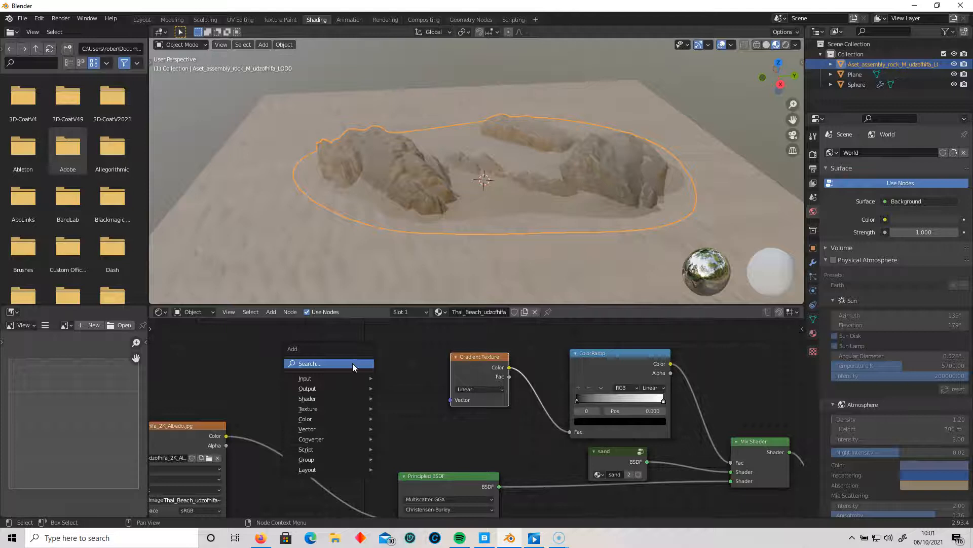
{"action": "left_click", "coordinate": [352, 363]}
{"action": "type", "text": "texture"}
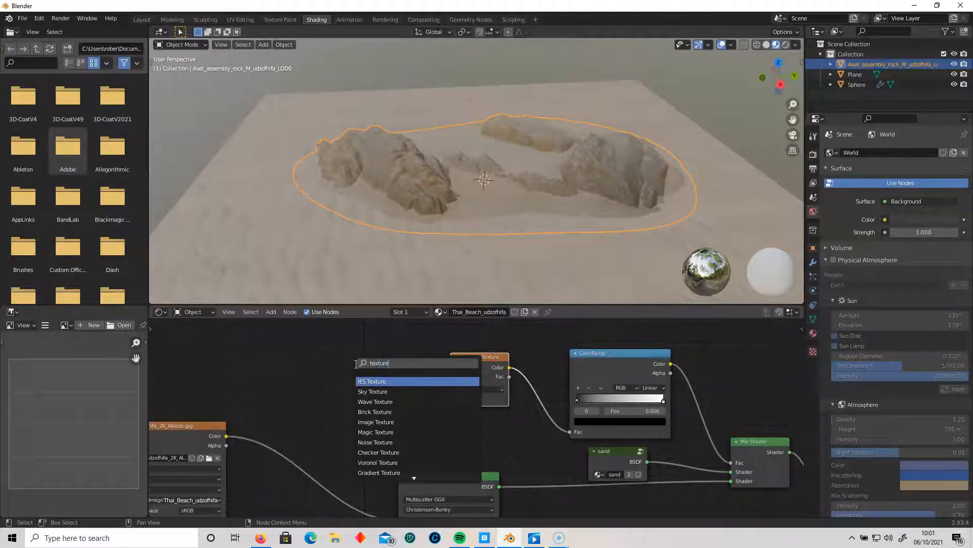
{"action": "type", "text": " co"}
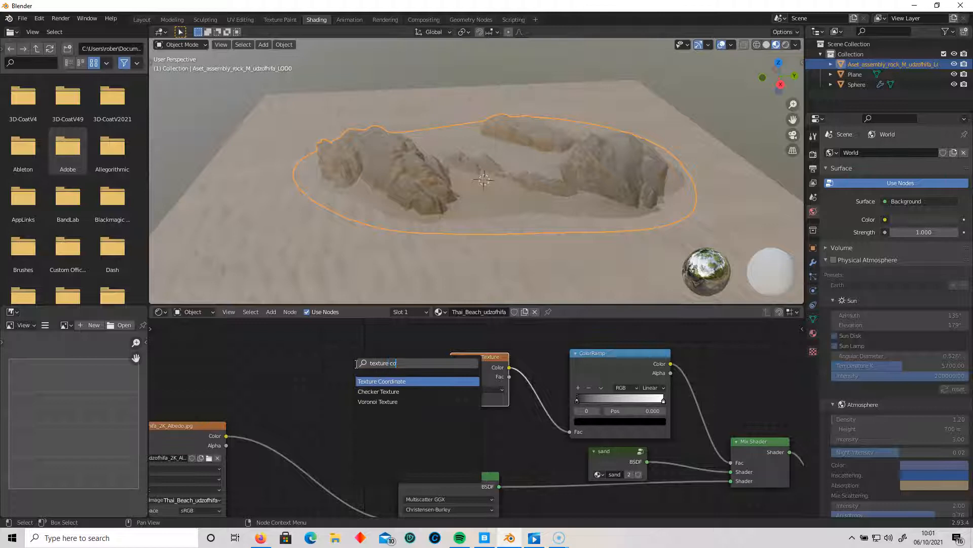
{"action": "key", "text": "Return"}
{"action": "left_click", "coordinate": [357, 362]}
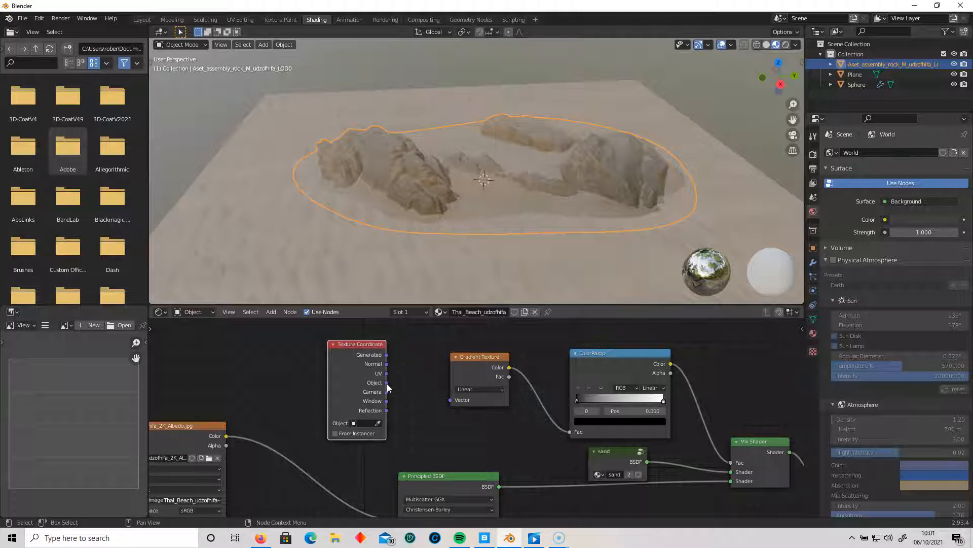
{"action": "left_click_drag", "start_coordinate": [387, 385], "coordinate": [451, 400]}
Add a cube mesh at the 3D cursor between the rocks
{"action": "mouse_move", "coordinate": [456, 284]}
{"action": "middle_mouse_down"}
{"action": "mouse_move", "coordinate": [423, 247]}
{"action": "mouse_move", "coordinate": [467, 217]}
{"action": "middle_mouse_up"}
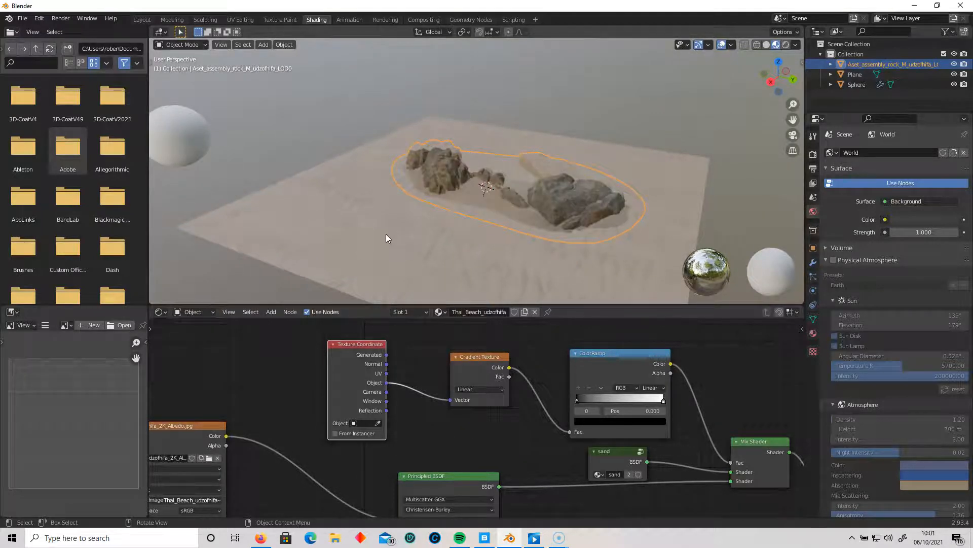
{"action": "key", "text": "shift+a"}
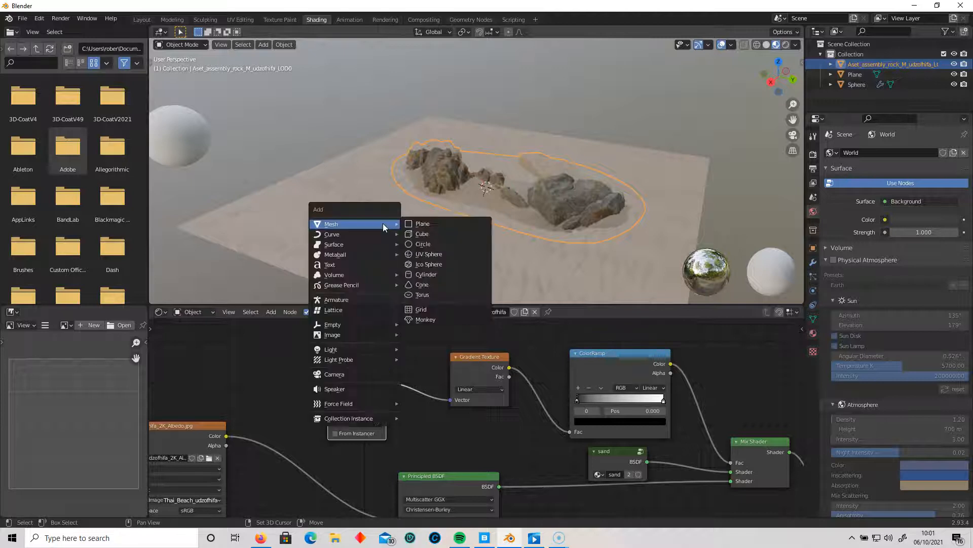
{"action": "left_click", "coordinate": [426, 232]}
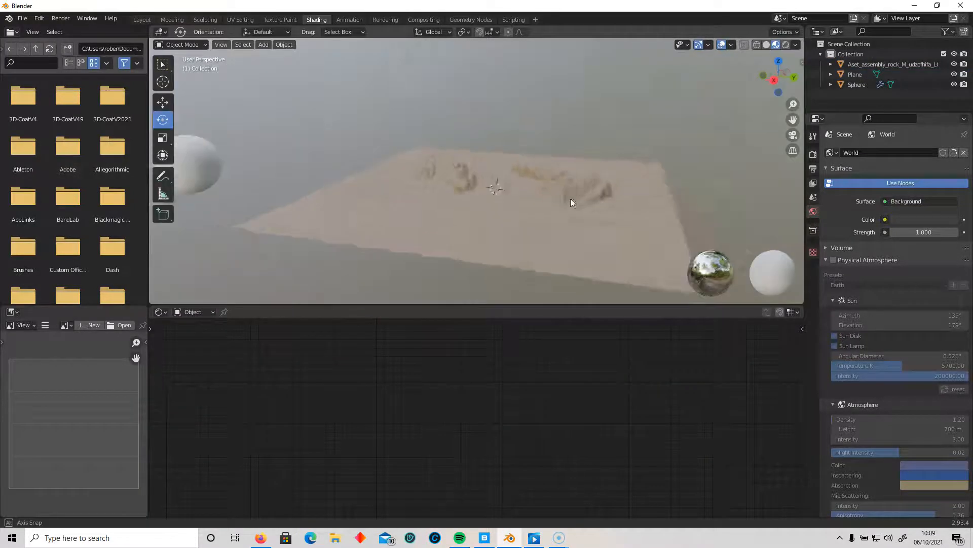
{"action": "scroll", "coordinate": [571, 199], "scroll_direction": "up", "scroll_amount": 5}
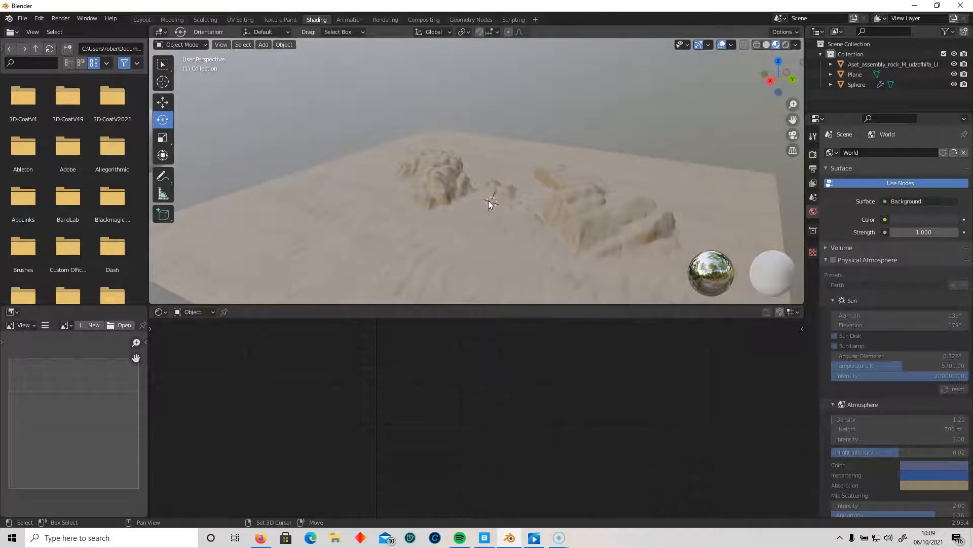
{"action": "key", "text": "shift+a"}
{"action": "left_click", "coordinate": [543, 211]}
{"action": "middle_click_drag", "start_coordinate": [489, 248], "coordinate": [519, 235]}
Move the cube away from the rocks to a spot beyond the sand plane's edge
{"action": "left_click", "coordinate": [569, 211]}
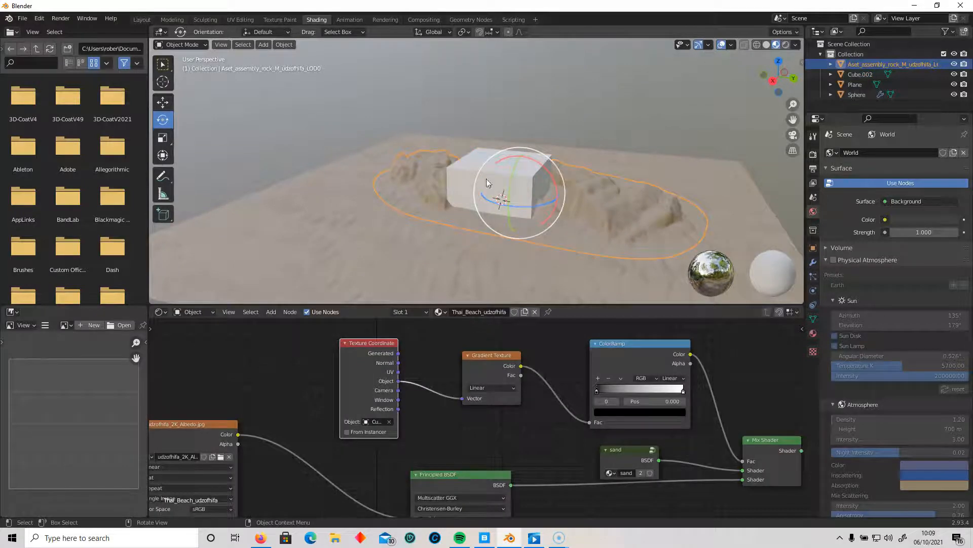
{"action": "left_click", "coordinate": [466, 173]}
{"action": "middle_click_drag", "start_coordinate": [486, 196], "coordinate": [598, 218]}
{"action": "key", "text": "g"}
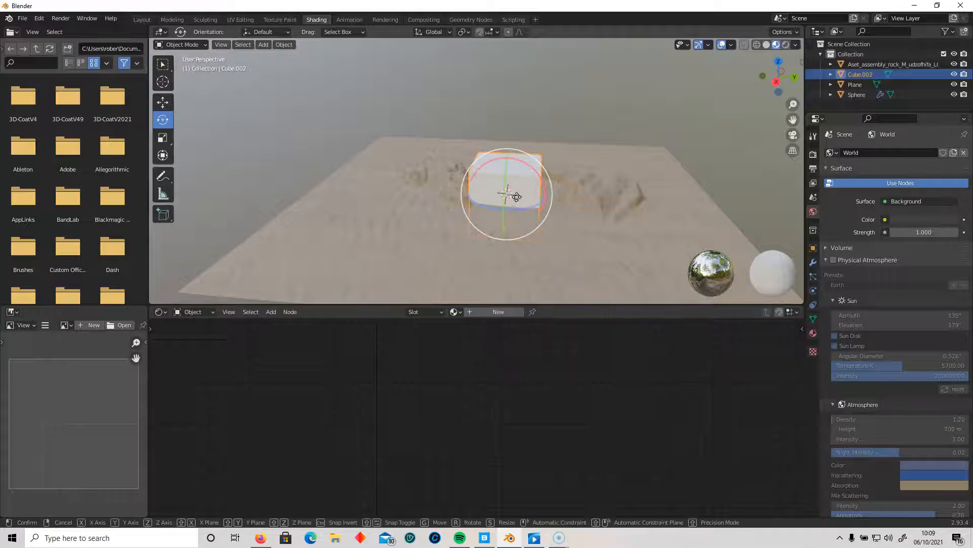
{"action": "left_click", "coordinate": [282, 159]}
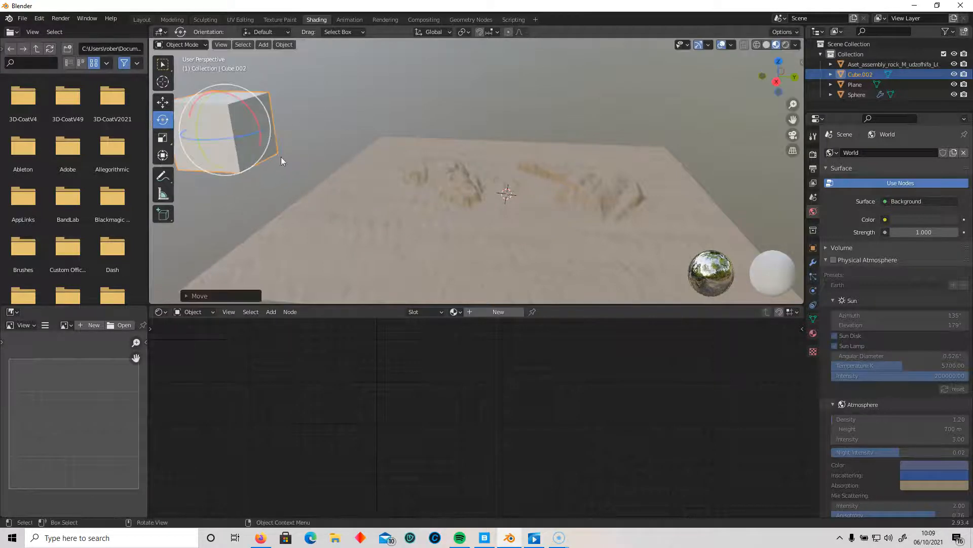
Clear the Texture Coordinate node's Object in the rock material and pick the cube as its reference object
{"action": "left_click", "coordinate": [474, 183]}
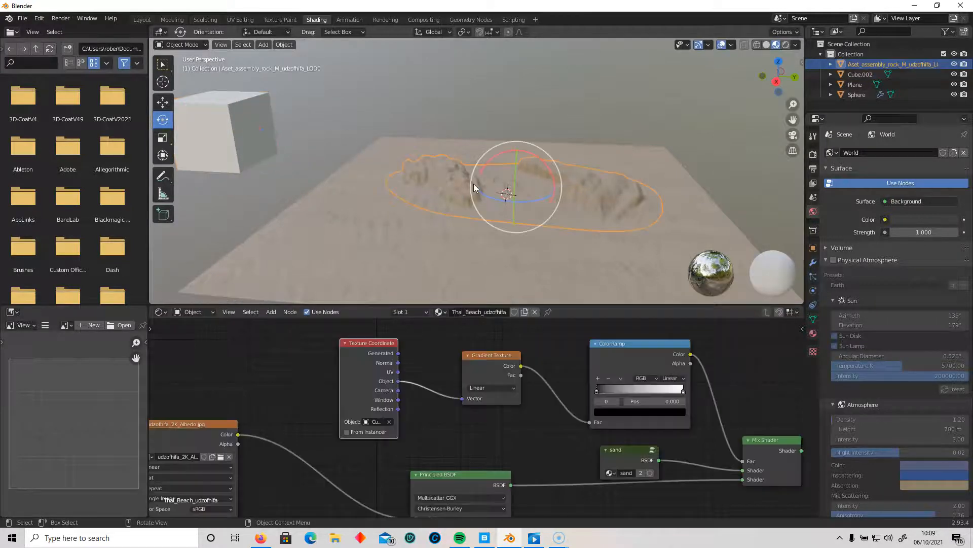
{"action": "left_click", "coordinate": [389, 422]}
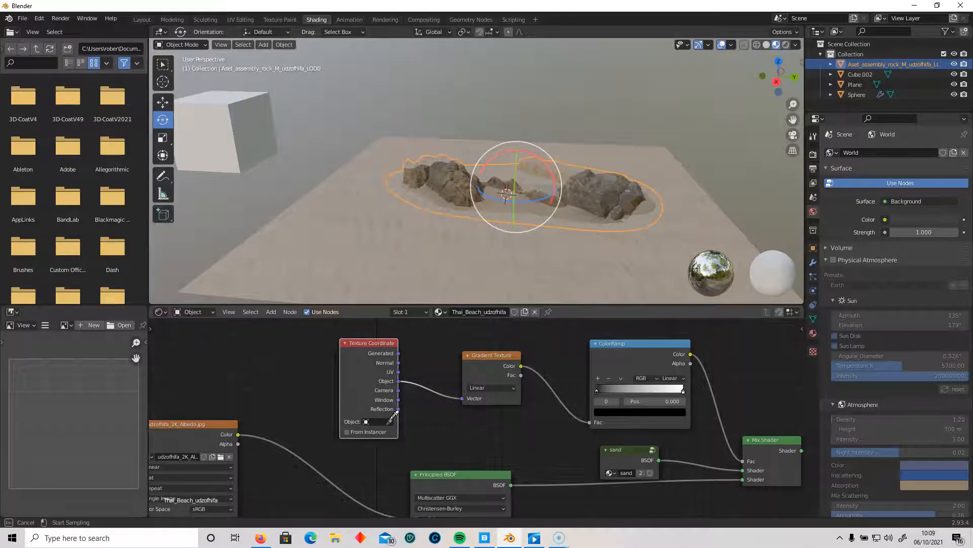
{"action": "left_click", "coordinate": [239, 132]}
Inspect the sand blend on the rocks, then reposition the cube beyond the sand plane's edge to test the gradient
{"action": "mouse_move", "coordinate": [327, 297]}
{"action": "middle_mouse_down"}
{"action": "mouse_move", "coordinate": [344, 264]}
{"action": "mouse_move", "coordinate": [369, 270]}
{"action": "middle_mouse_up"}
{"action": "scroll", "coordinate": [372, 269], "scroll_direction": "up", "scroll_amount": 5}
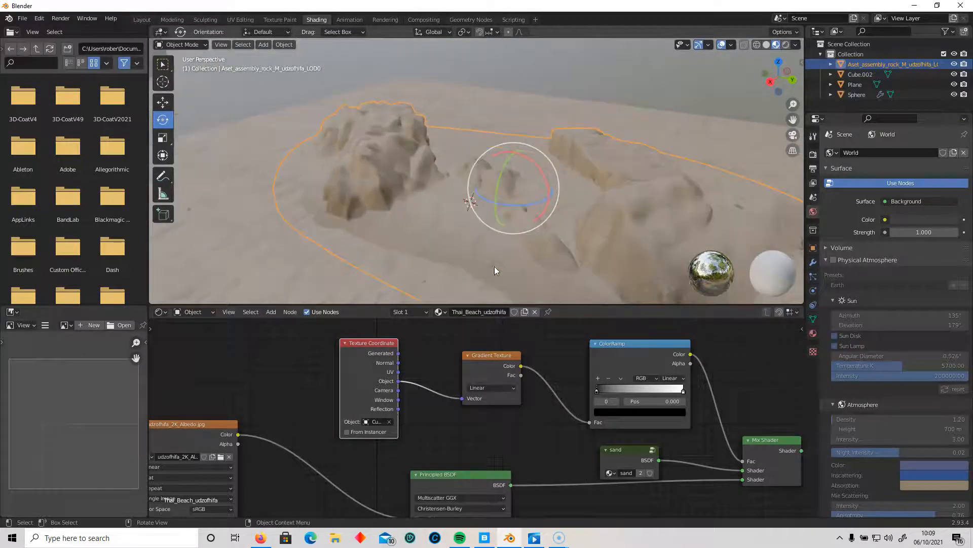
{"action": "middle_click_drag", "start_coordinate": [495, 268], "coordinate": [470, 185], "text": "shift"}
{"action": "scroll", "coordinate": [570, 226], "scroll_direction": "down", "scroll_amount": 6}
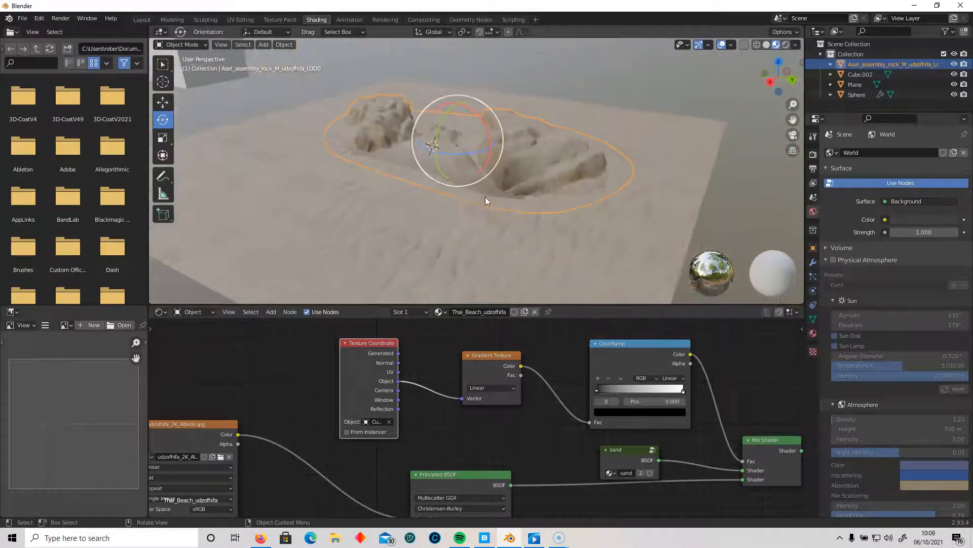
{"action": "left_click", "coordinate": [294, 96]}
{"action": "middle_click_drag", "start_coordinate": [294, 92], "coordinate": [367, 175]}
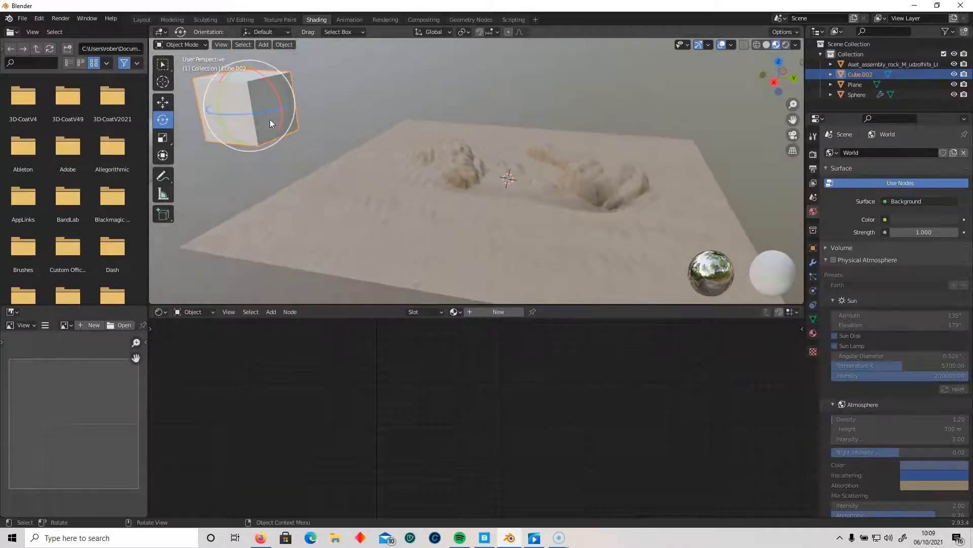
{"action": "key", "text": "g"}
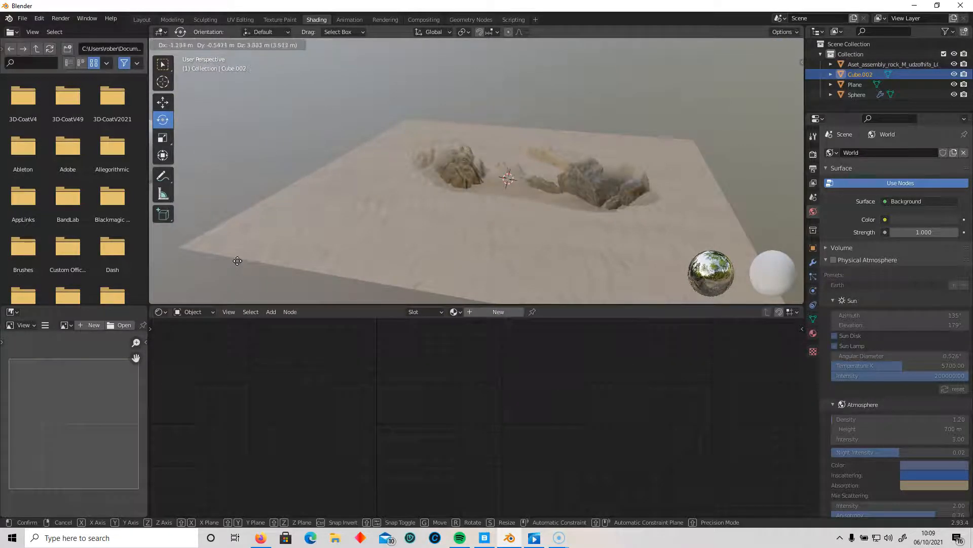
{"action": "left_click", "coordinate": [269, 113]}
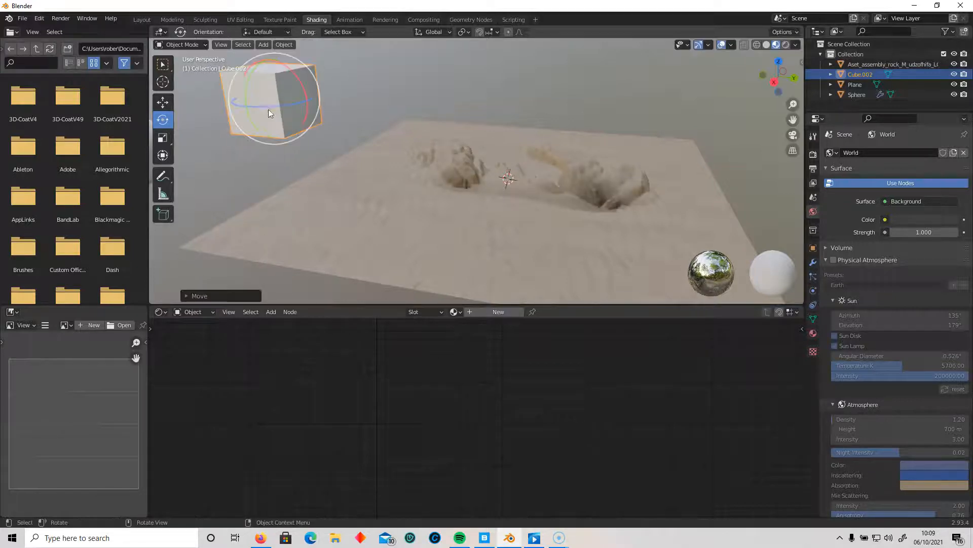
Rotate the cube in the back orthographic view and lower it so it overlaps the rocks down to ground level
{"action": "middle_click_drag", "start_coordinate": [354, 188], "coordinate": [263, 154]}
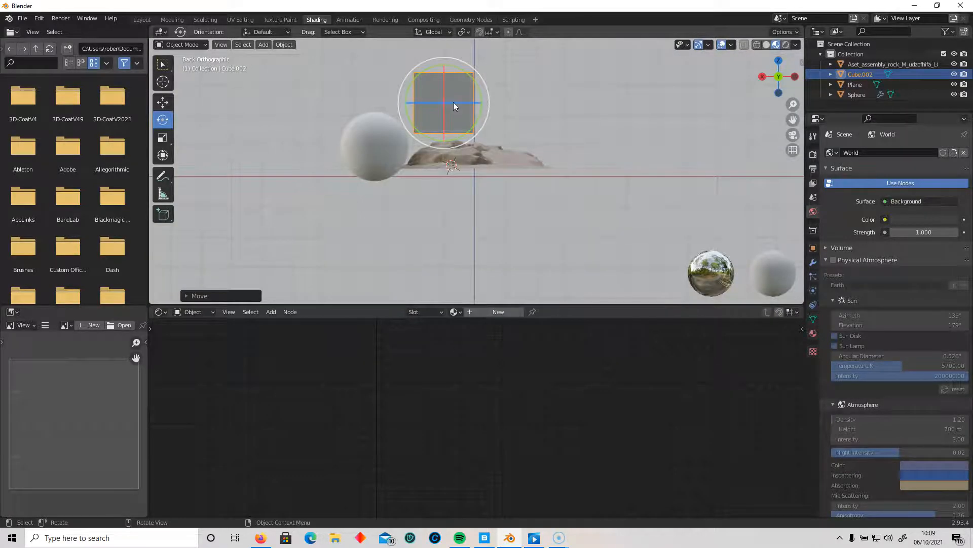
{"action": "left_click_drag", "start_coordinate": [463, 71], "coordinate": [397, 70]}
{"action": "key", "text": "g"}
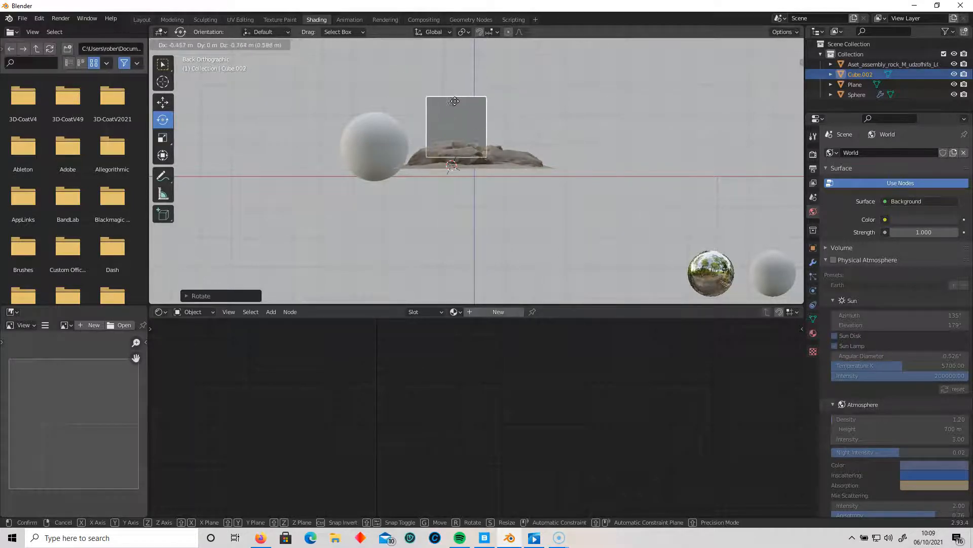
{"action": "left_click", "coordinate": [464, 117]}
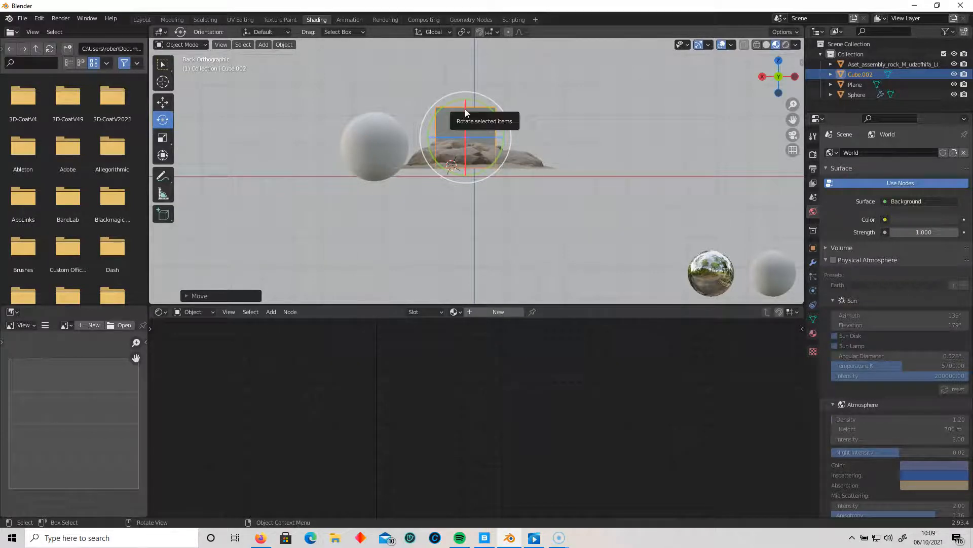
Rotate the cube again and lower it about 1.4 m so it sits partly below the ground plane
{"action": "left_click_drag", "start_coordinate": [480, 103], "coordinate": [466, 123]}
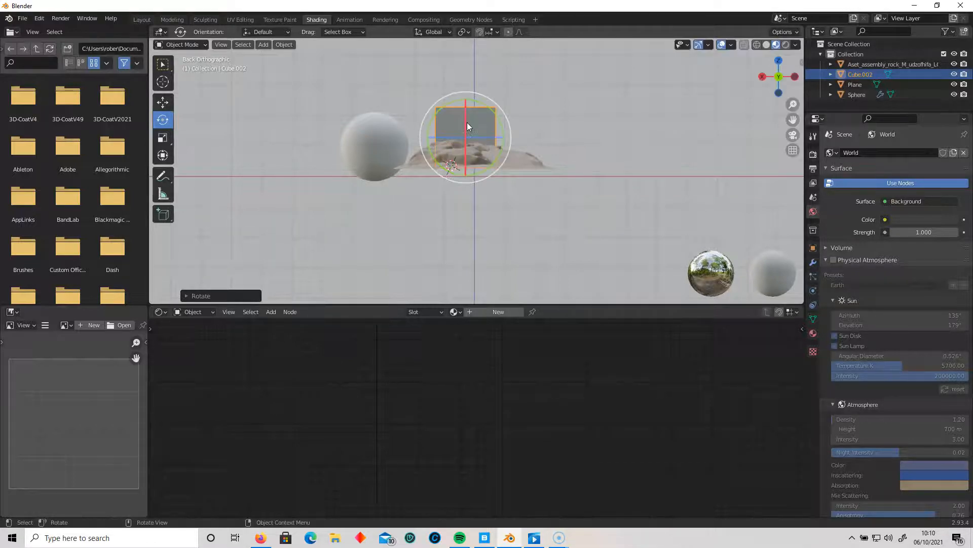
{"action": "key", "text": "g"}
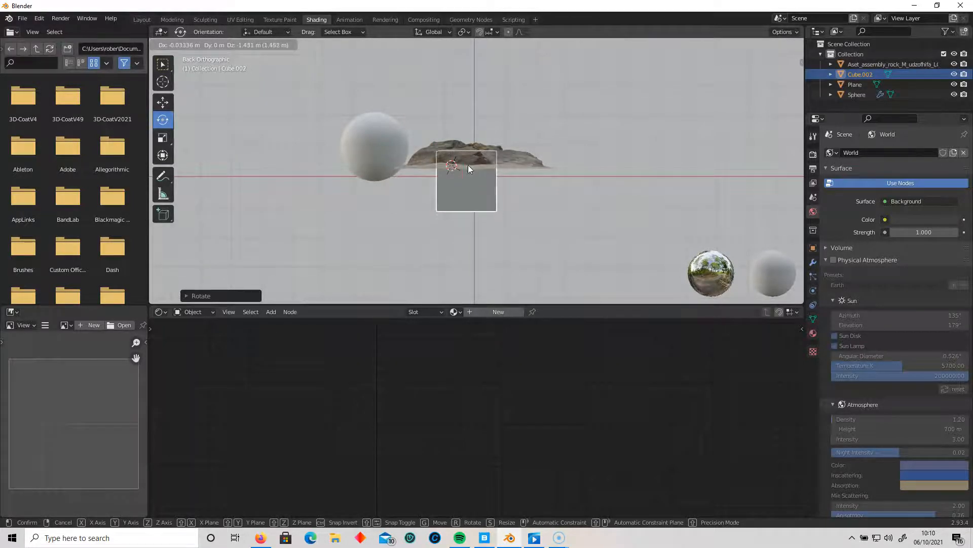
{"action": "left_click", "coordinate": [468, 168]}
Nudge the cube vertically with the Move gizmo and scale it along the Z axis
{"action": "middle_click_drag", "start_coordinate": [485, 96], "coordinate": [450, 145]}
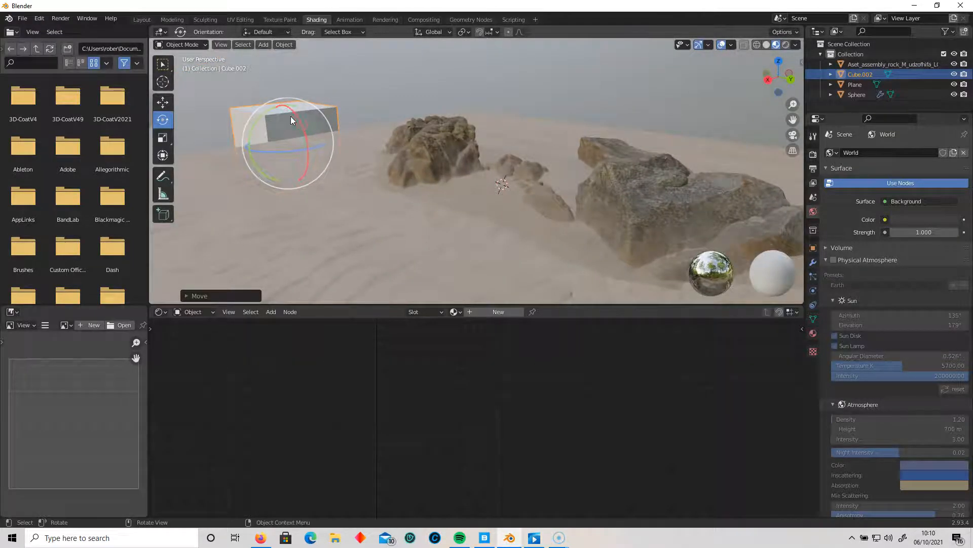
{"action": "left_click", "coordinate": [166, 109]}
{"action": "mouse_move", "coordinate": [280, 112]}
{"action": "left_mouse_down"}
{"action": "mouse_move", "coordinate": [290, 61]}
{"action": "mouse_move", "coordinate": [295, 132]}
{"action": "mouse_move", "coordinate": [305, 106]}
{"action": "mouse_move", "coordinate": [298, 119]}
{"action": "left_mouse_up"}
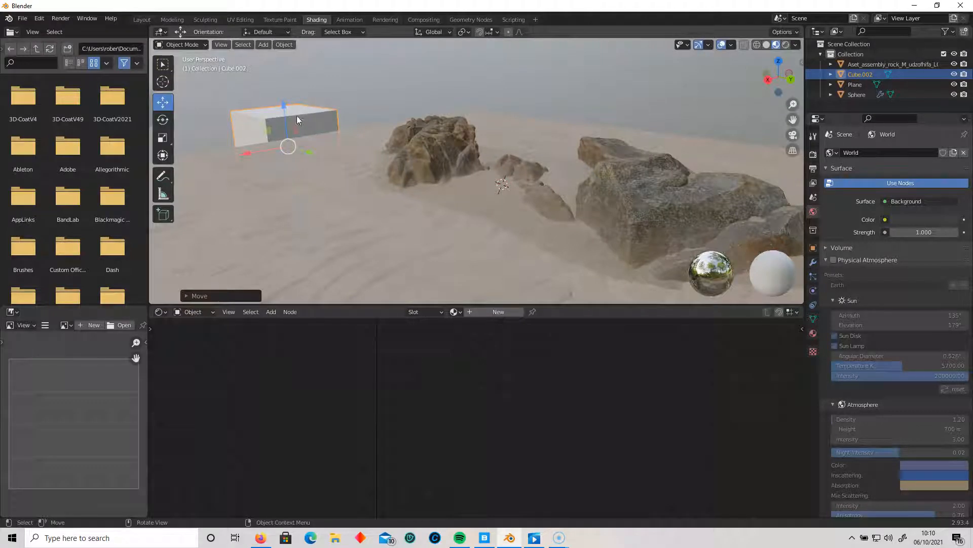
{"action": "left_click", "coordinate": [164, 137]}
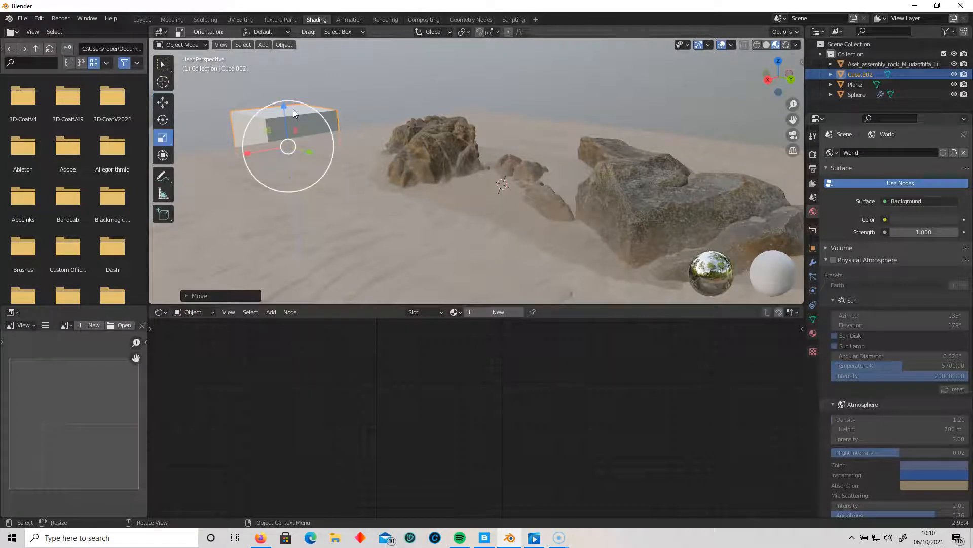
{"action": "left_click_drag", "start_coordinate": [283, 112], "coordinate": [318, 87]}
{"action": "left_click", "coordinate": [162, 104]}
Select the rock assembly and shift its ColorRamp's white stop to position 0.150 to sharpen the sand transition
{"action": "middle_click_drag", "start_coordinate": [453, 212], "coordinate": [427, 263]}
{"action": "middle_click_drag", "start_coordinate": [501, 220], "coordinate": [521, 190]}
{"action": "left_click", "coordinate": [455, 150]}
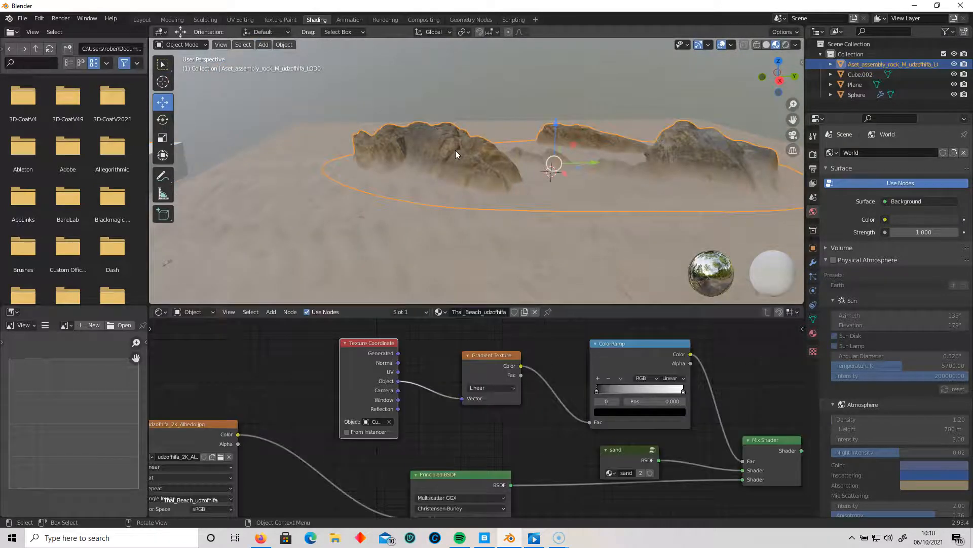
{"action": "middle_click_drag", "start_coordinate": [583, 436], "coordinate": [533, 434]}
{"action": "left_click", "coordinate": [627, 389]}
{"action": "left_click_drag", "start_coordinate": [627, 389], "coordinate": [544, 393]}
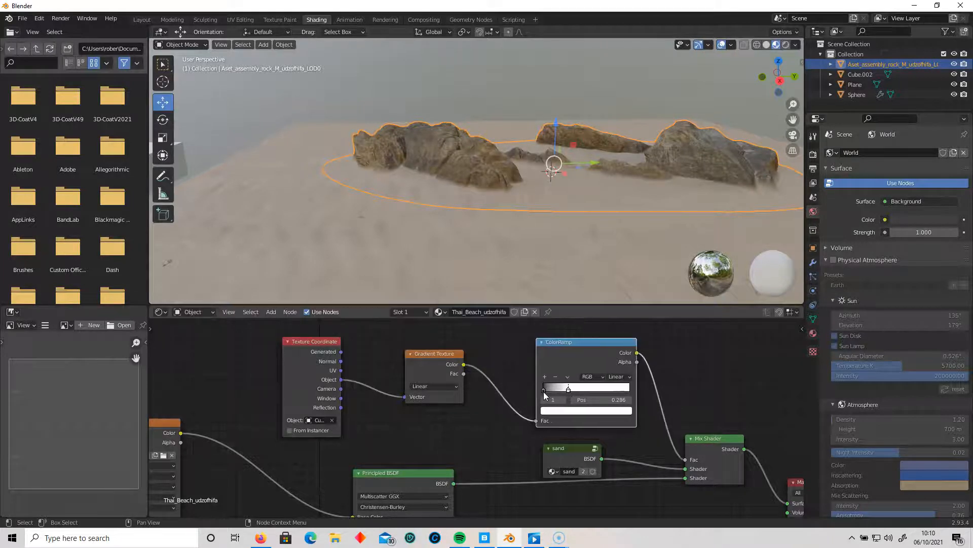
{"action": "left_click_drag", "start_coordinate": [568, 390], "coordinate": [560, 392]}
Select the cube beside the rocks and shift it vertically along the Z axis
{"action": "middle_click_drag", "start_coordinate": [446, 297], "coordinate": [347, 248]}
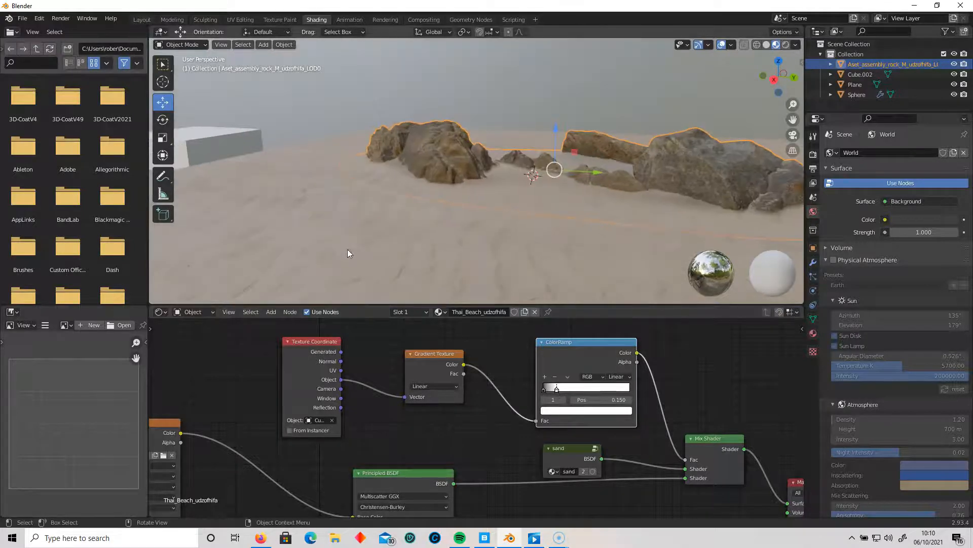
{"action": "left_click", "coordinate": [225, 144]}
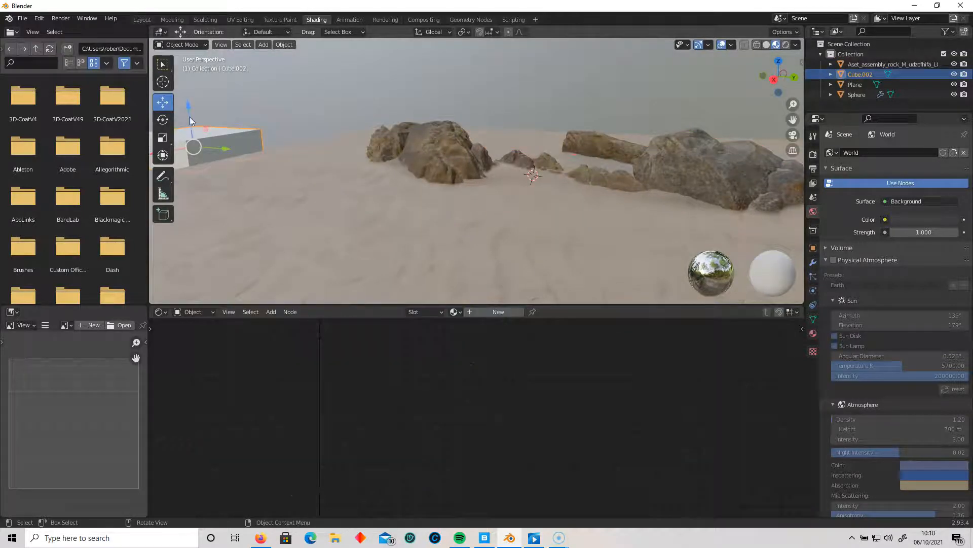
{"action": "left_click_drag", "start_coordinate": [188, 107], "coordinate": [233, 142]}
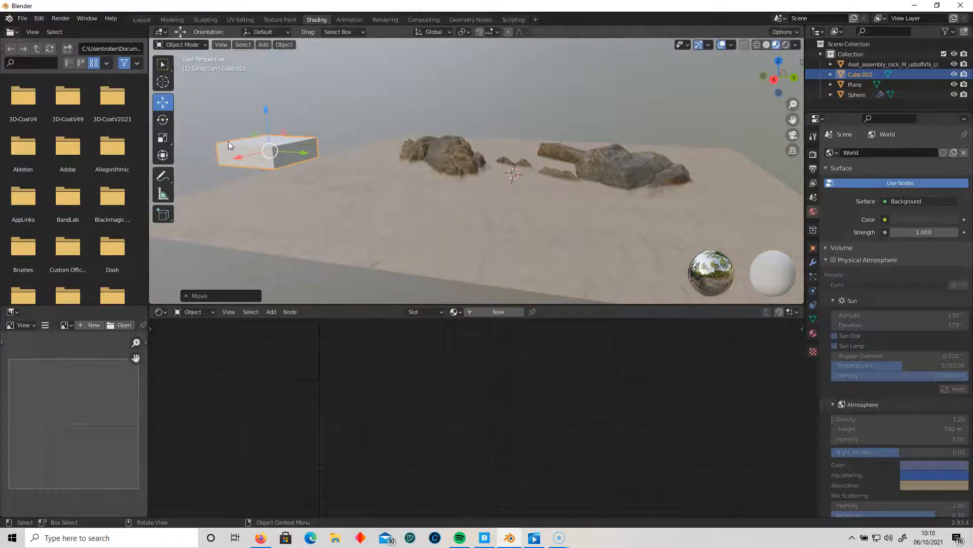
Stretch the cube along its Z axis and reposition it by about 0.18 m
{"action": "key", "text": "s"}
{"action": "left_click", "coordinate": [236, 118]}
{"action": "left_click", "coordinate": [168, 144]}
{"action": "left_click_drag", "start_coordinate": [264, 117], "coordinate": [269, 74]}
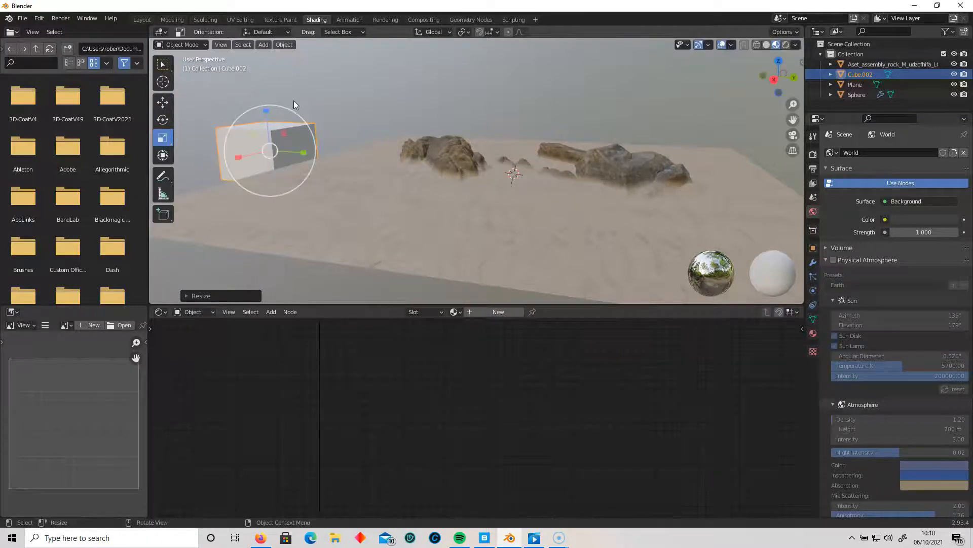
{"action": "key", "text": "g"}
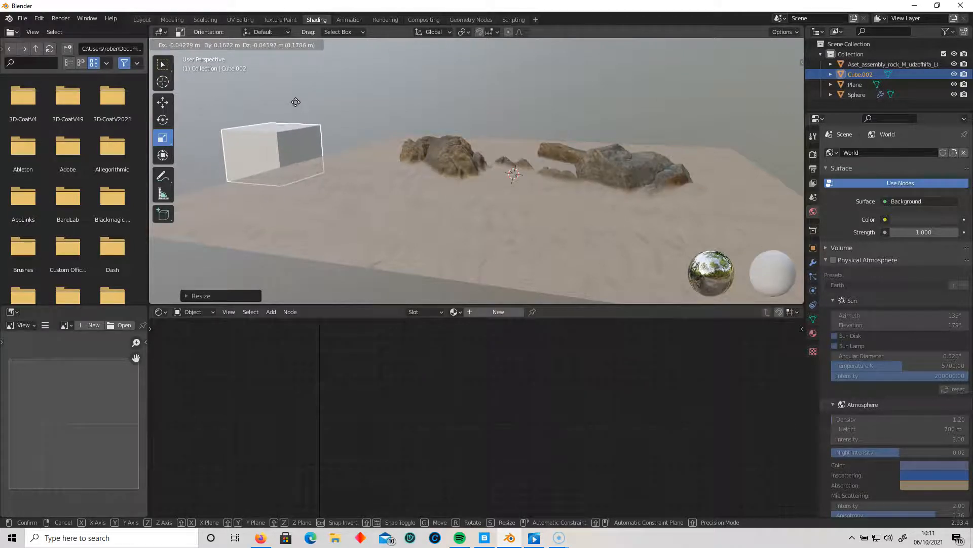
{"action": "left_click", "coordinate": [296, 102]}
Select the rock assembly and set its ColorRamp's white stop to about 0.205 to soften the sand transition
{"action": "middle_click_drag", "start_coordinate": [376, 109], "coordinate": [432, 148]}
{"action": "scroll", "coordinate": [462, 209], "scroll_direction": "up", "scroll_amount": 3}
{"action": "left_click", "coordinate": [642, 142]}
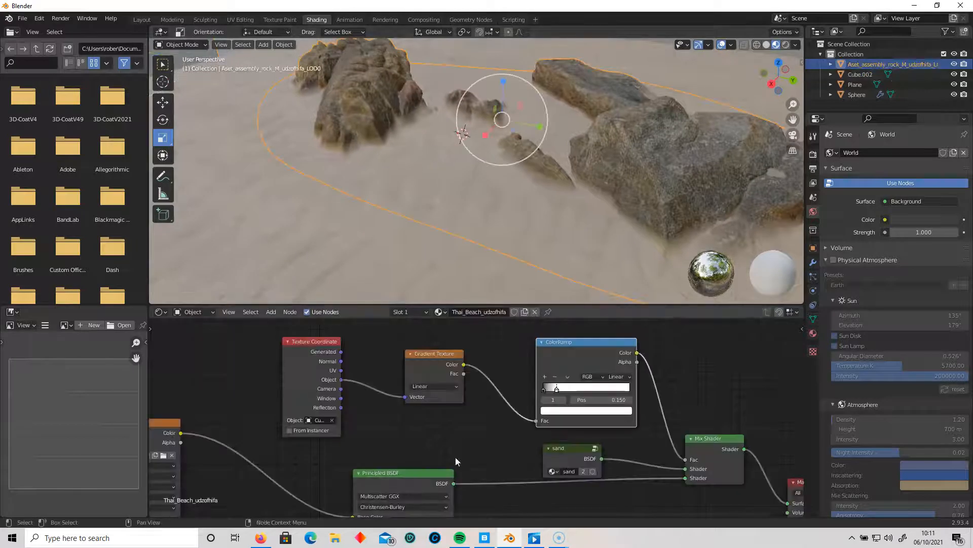
{"action": "left_click_drag", "start_coordinate": [558, 391], "coordinate": [603, 388]}
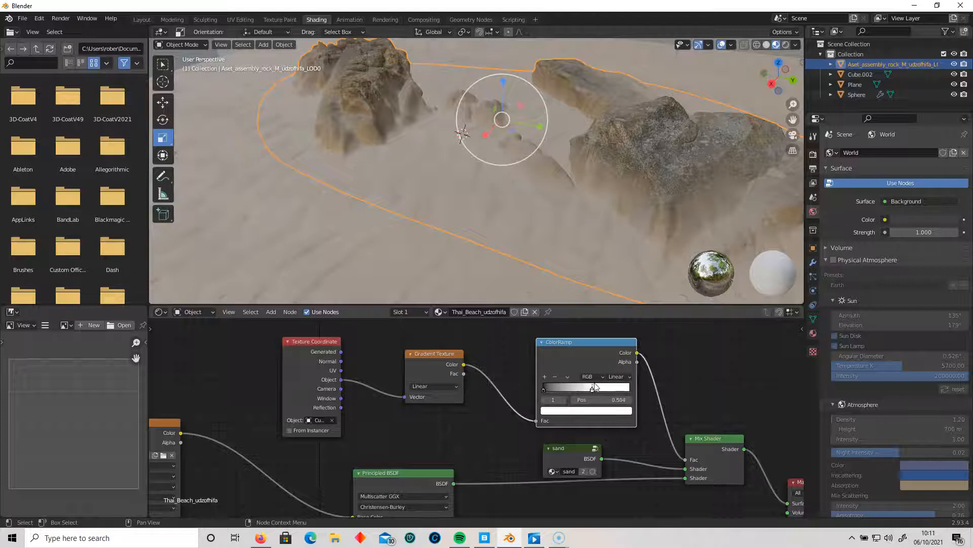
{"action": "left_click_drag", "start_coordinate": [595, 390], "coordinate": [561, 390]}
{"action": "middle_click_drag", "start_coordinate": [506, 258], "coordinate": [456, 232]}
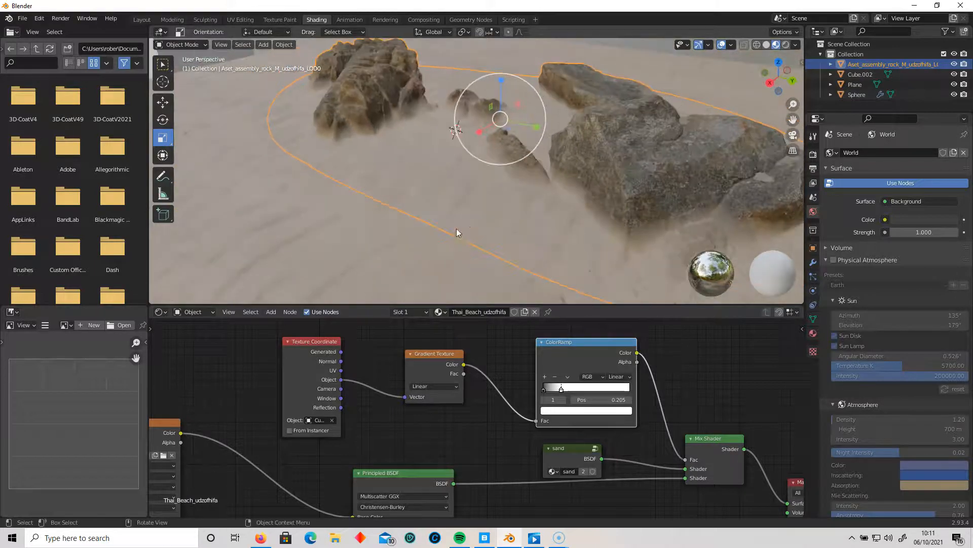
Reselect the rock assembly and lower it until most of the rocks sink into the sand plane
{"action": "scroll", "coordinate": [459, 223], "scroll_direction": "down", "scroll_amount": 4}
{"action": "left_click", "coordinate": [449, 187]}
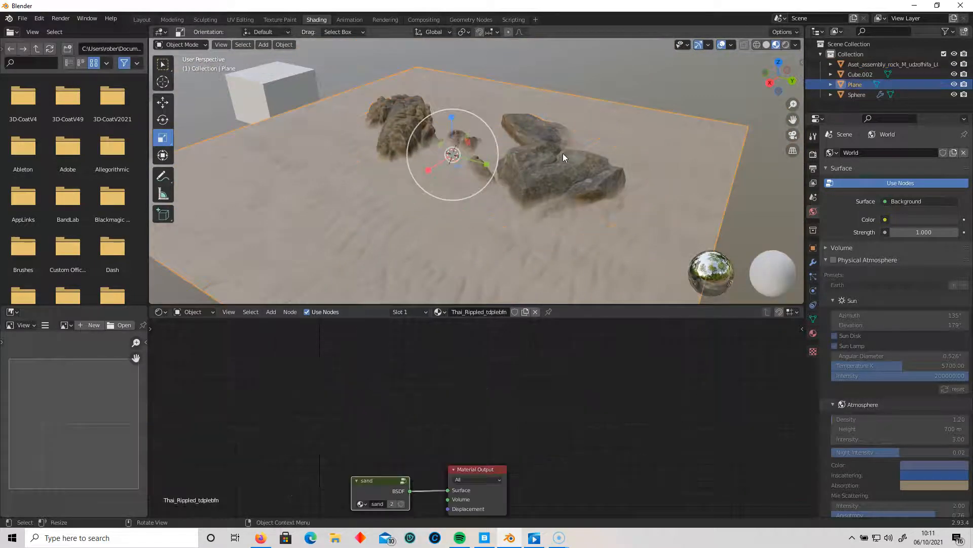
{"action": "left_click", "coordinate": [543, 159]}
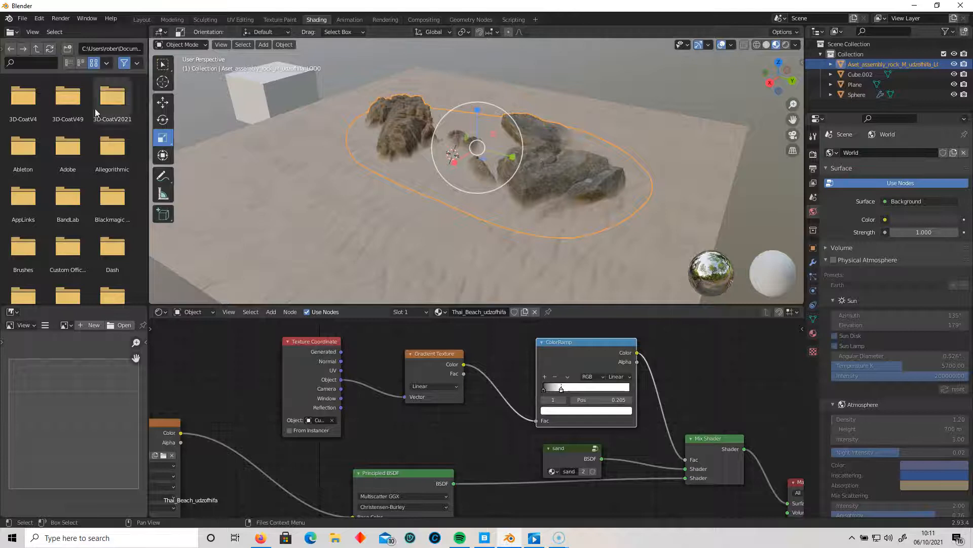
{"action": "key", "text": "w"}
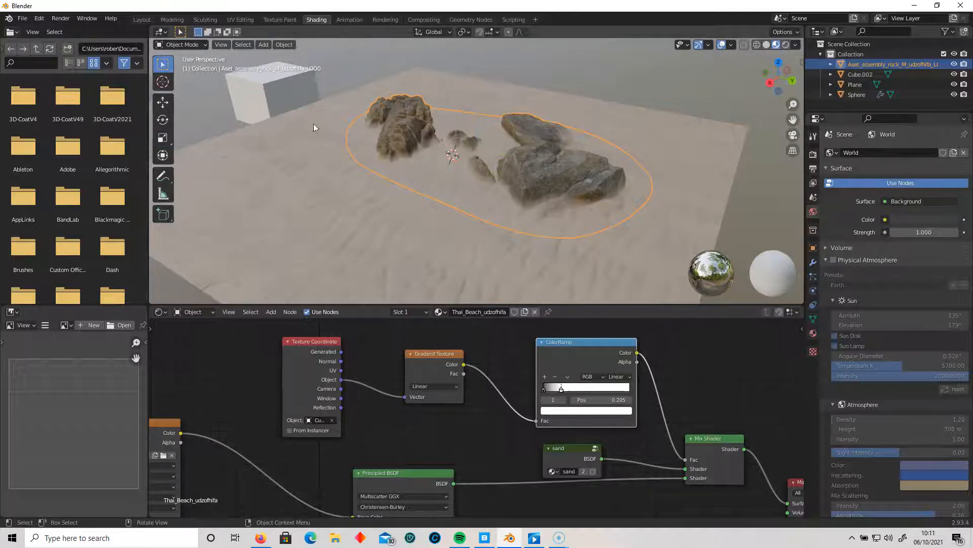
{"action": "key", "text": "g"}
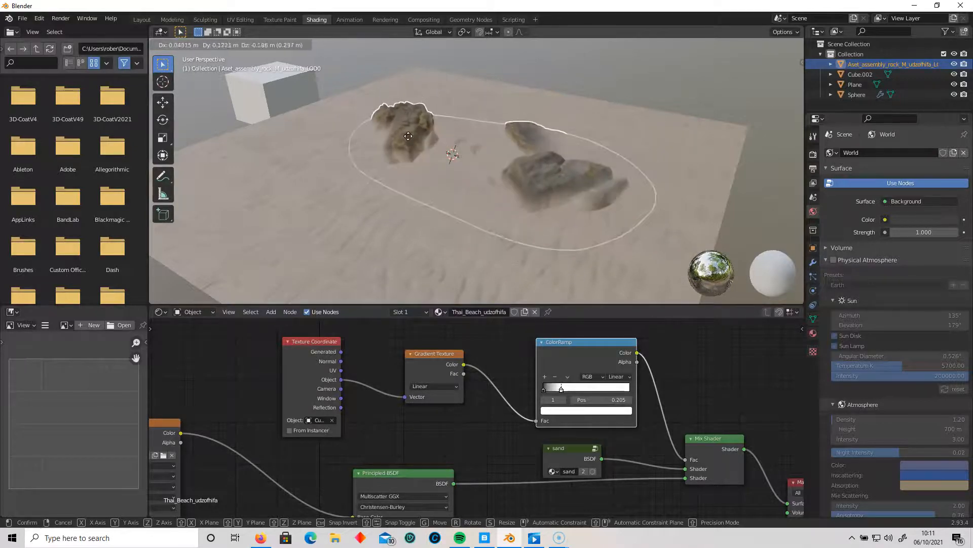
{"action": "left_click", "coordinate": [416, 172]}
{"action": "middle_click_drag", "start_coordinate": [416, 172], "coordinate": [433, 223]}
{"action": "scroll", "coordinate": [444, 210], "scroll_direction": "up", "scroll_amount": 3}
{"action": "scroll", "coordinate": [531, 238], "scroll_direction": "down", "scroll_amount": 2}
{"action": "scroll", "coordinate": [426, 231], "scroll_direction": "up", "scroll_amount": 4}
{"action": "scroll", "coordinate": [444, 233], "scroll_direction": "down", "scroll_amount": 6}
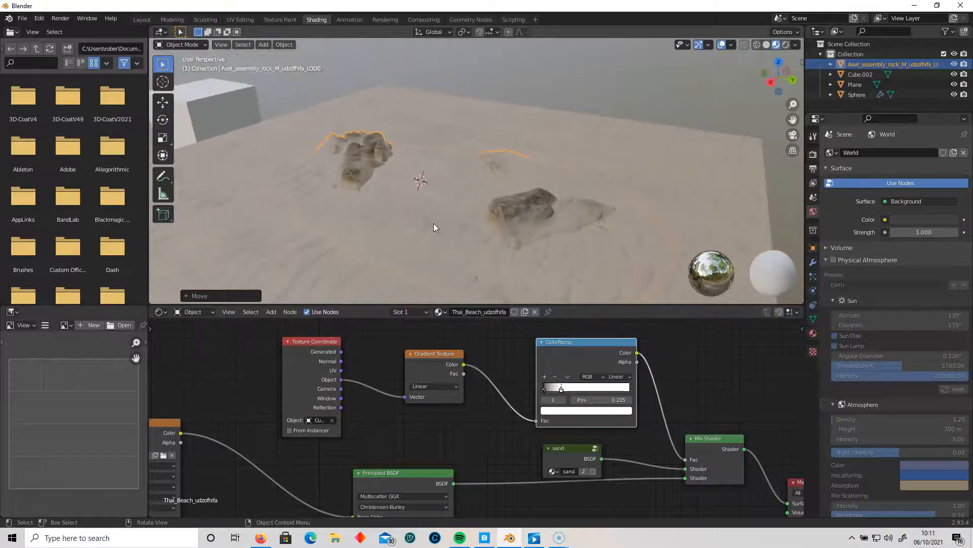
Raise the rock assembly so the rocks stand out of the sand plane again
{"action": "key", "text": "g"}
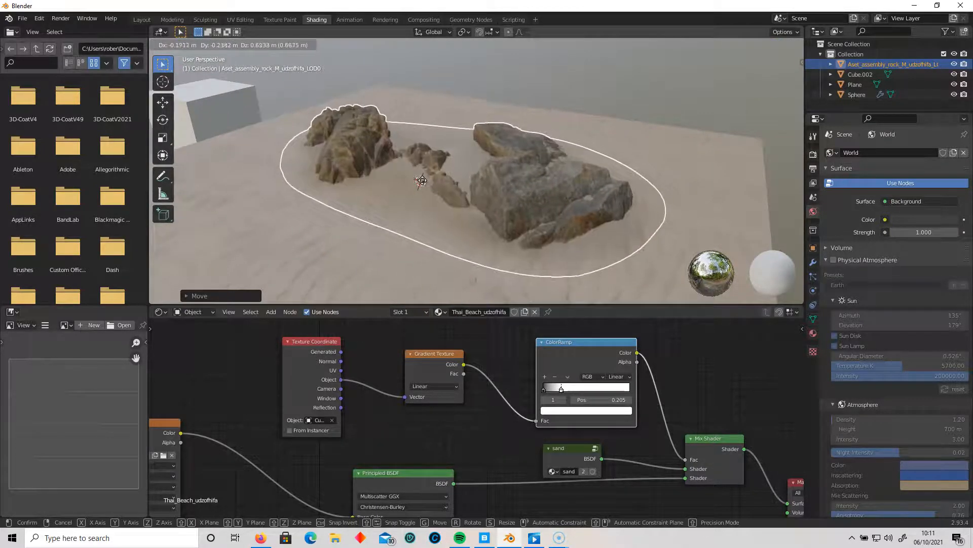
{"action": "left_click", "coordinate": [421, 185]}
{"action": "middle_click_drag", "start_coordinate": [473, 219], "coordinate": [399, 245]}
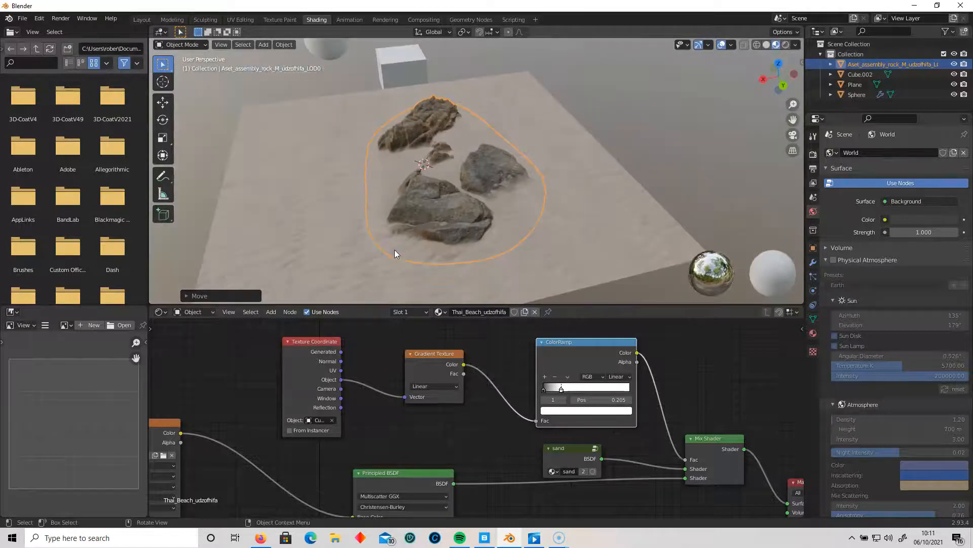
Duplicate the rock assembly, place the copy beside the original and stretch it vertically into tall rocks
{"action": "key", "text": "shift+d"}
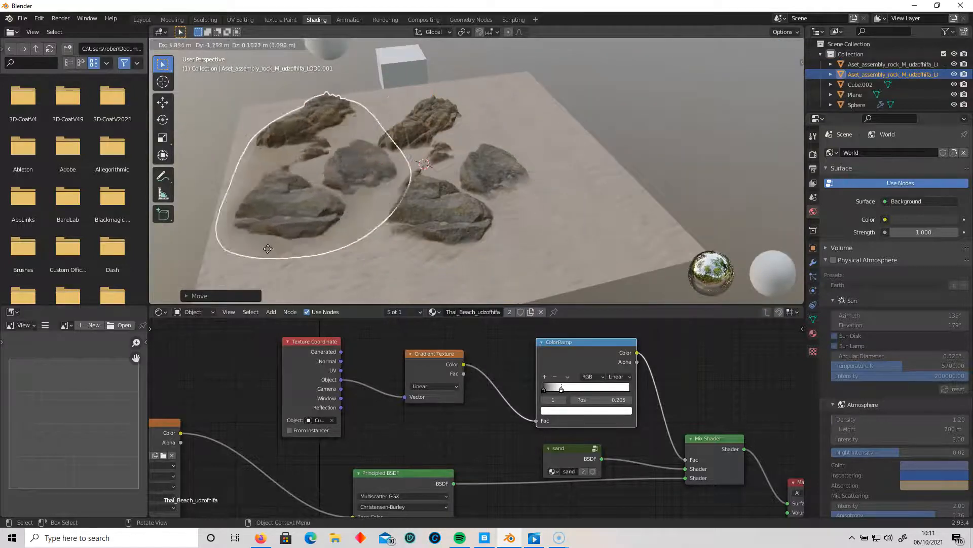
{"action": "left_click", "coordinate": [288, 252]}
{"action": "middle_click_drag", "start_coordinate": [288, 252], "coordinate": [418, 200]}
{"action": "left_click", "coordinate": [163, 120]}
{"action": "left_click_drag", "start_coordinate": [395, 193], "coordinate": [386, 67]}
{"action": "left_click", "coordinate": [163, 137]}
{"action": "middle_click_drag", "start_coordinate": [363, 189], "coordinate": [467, 179]}
{"action": "scroll", "coordinate": [495, 241], "scroll_direction": "up", "scroll_amount": 5}
Move the stretched rock copy slightly to test its sand blend and delete the copy
{"action": "key", "text": "g"}
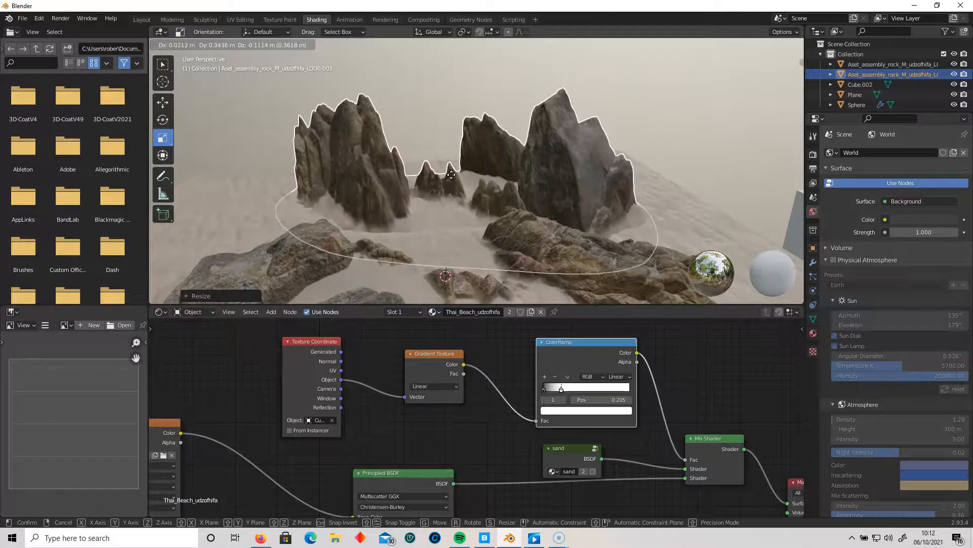
{"action": "left_click", "coordinate": [453, 184]}
{"action": "middle_click_drag", "start_coordinate": [431, 223], "coordinate": [592, 170]}
{"action": "key", "text": "Delete"}
Select the remaining rock assembly, inspect the sand blend up close and set the ColorRamp's white stop to 0.155
{"action": "left_click", "coordinate": [572, 209]}
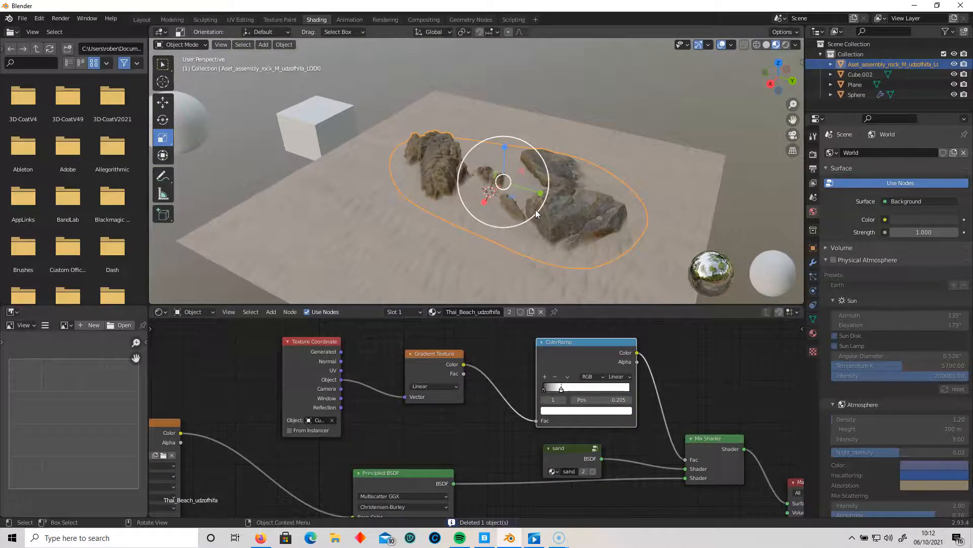
{"action": "scroll", "coordinate": [507, 215], "scroll_direction": "up", "scroll_amount": 4}
{"action": "scroll", "coordinate": [505, 218], "scroll_direction": "up", "scroll_amount": 2}
{"action": "middle_click_drag", "start_coordinate": [489, 231], "coordinate": [459, 186]}
{"action": "scroll", "coordinate": [492, 226], "scroll_direction": "up", "scroll_amount": 1}
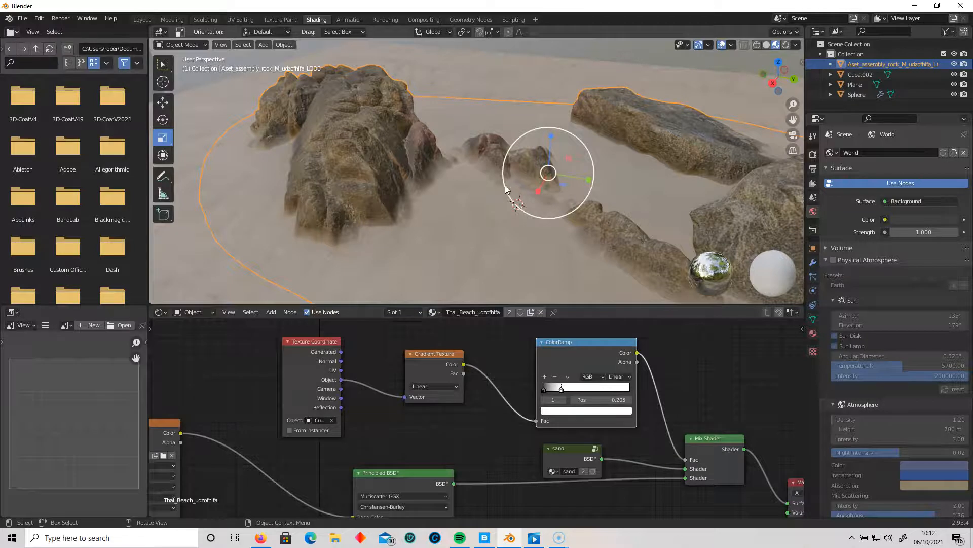
{"action": "scroll", "coordinate": [530, 194], "scroll_direction": "up", "scroll_amount": 3}
{"action": "scroll", "coordinate": [526, 239], "scroll_direction": "down", "scroll_amount": 1}
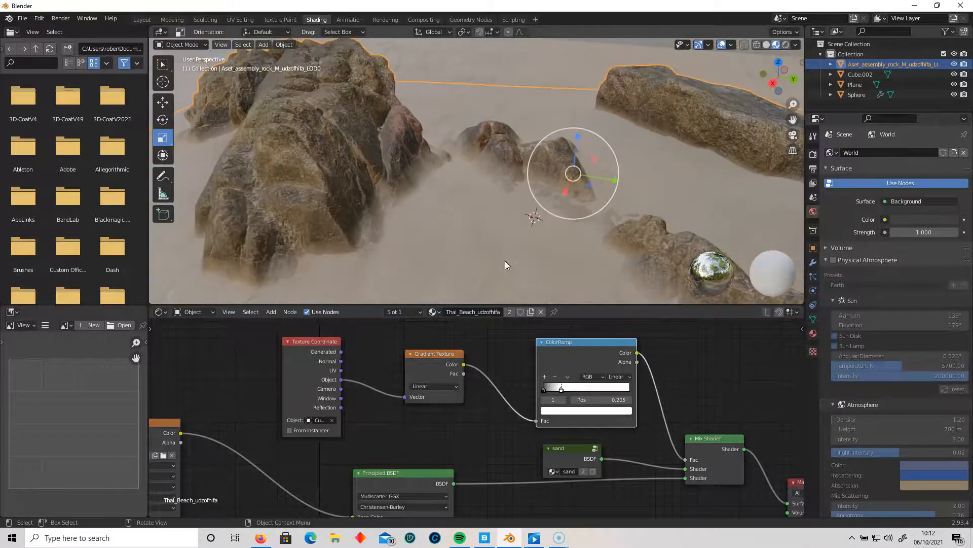
{"action": "scroll", "coordinate": [505, 261], "scroll_direction": "down", "scroll_amount": 4}
{"action": "left_click_drag", "start_coordinate": [561, 389], "coordinate": [556, 389]}
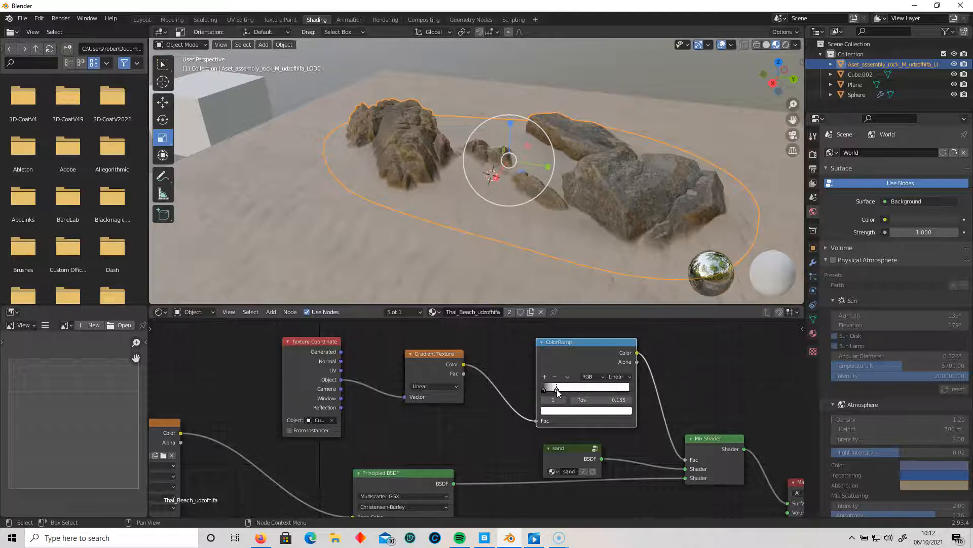
Select the cube and move it about 0.29 m to adjust the height of the sand blend
{"action": "left_click", "coordinate": [193, 115]}
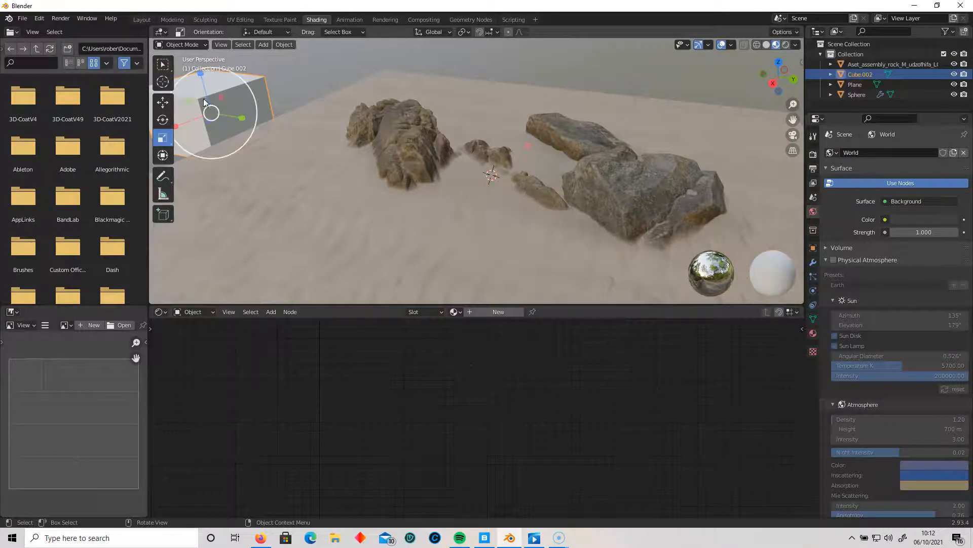
{"action": "key", "text": "g"}
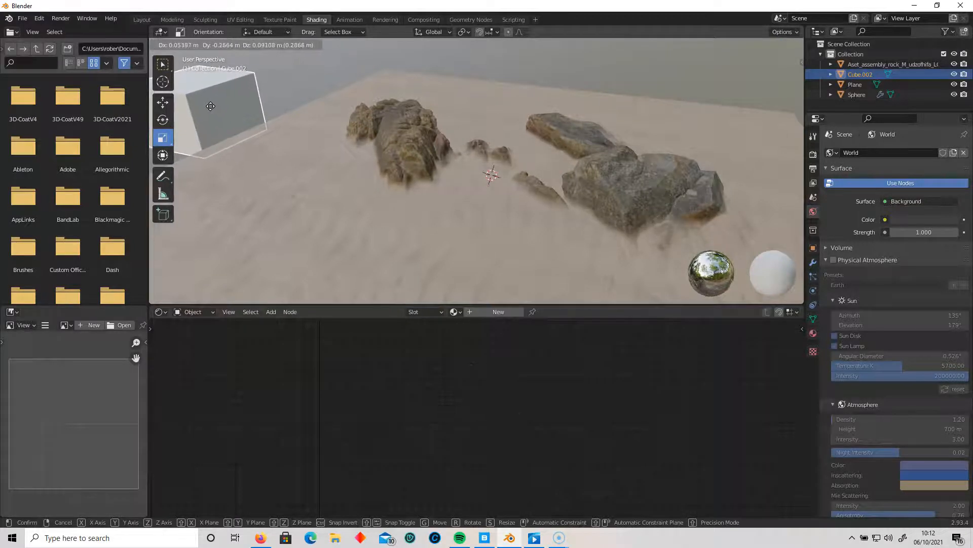
{"action": "left_click", "coordinate": [211, 106]}
{"action": "mouse_move", "coordinate": [453, 209]}
{"action": "middle_mouse_down"}
{"action": "mouse_move", "coordinate": [496, 196]}
{"action": "mouse_move", "coordinate": [461, 200]}
{"action": "middle_mouse_up"}
{"action": "scroll", "coordinate": [460, 200], "scroll_direction": "down", "scroll_amount": 2}
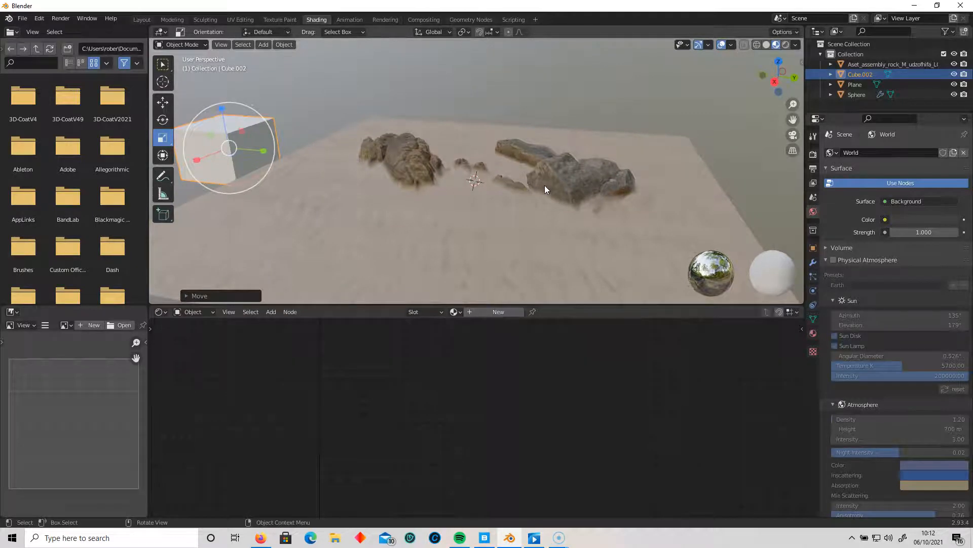
Select the rock assembly and move its Material Output and Mix Shader nodes further right in the node graph
{"action": "left_click", "coordinate": [539, 160]}
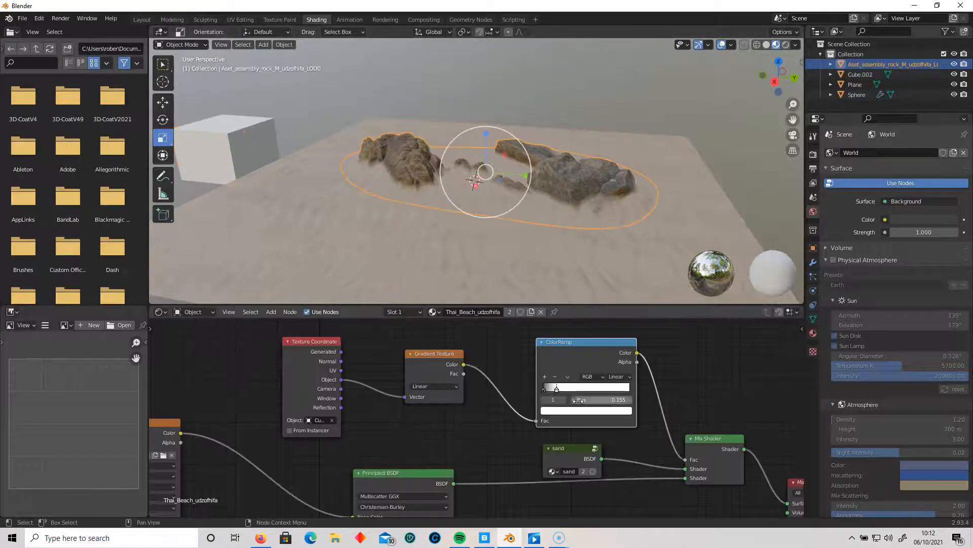
{"action": "middle_click_drag", "start_coordinate": [726, 381], "coordinate": [586, 348]}
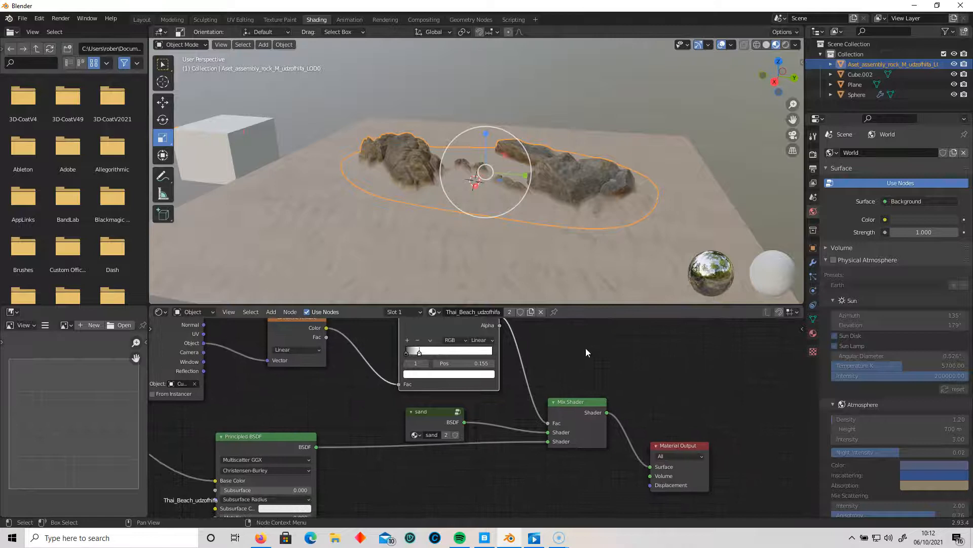
{"action": "left_click_drag", "start_coordinate": [679, 447], "coordinate": [767, 392]}
{"action": "left_click", "coordinate": [587, 405]}
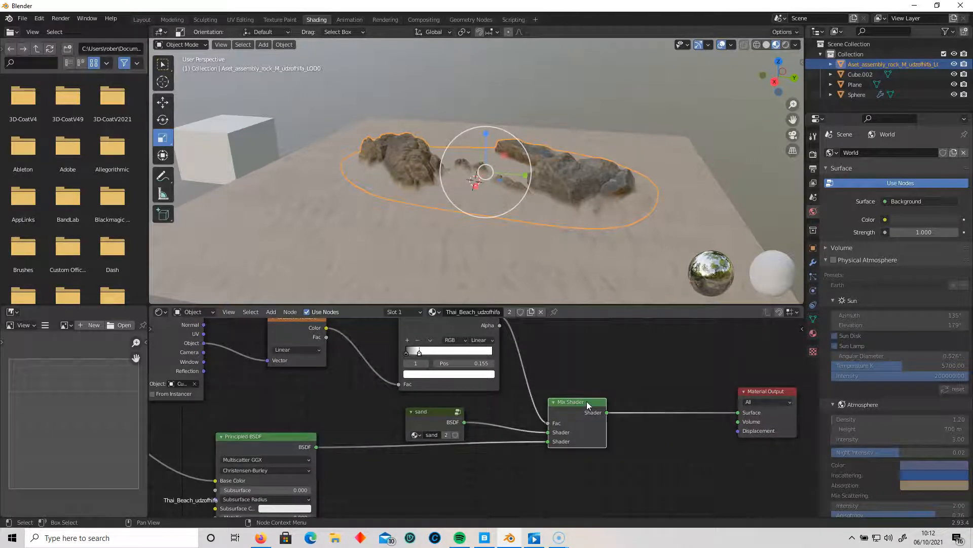
{"action": "left_click_drag", "start_coordinate": [588, 406], "coordinate": [667, 400]}
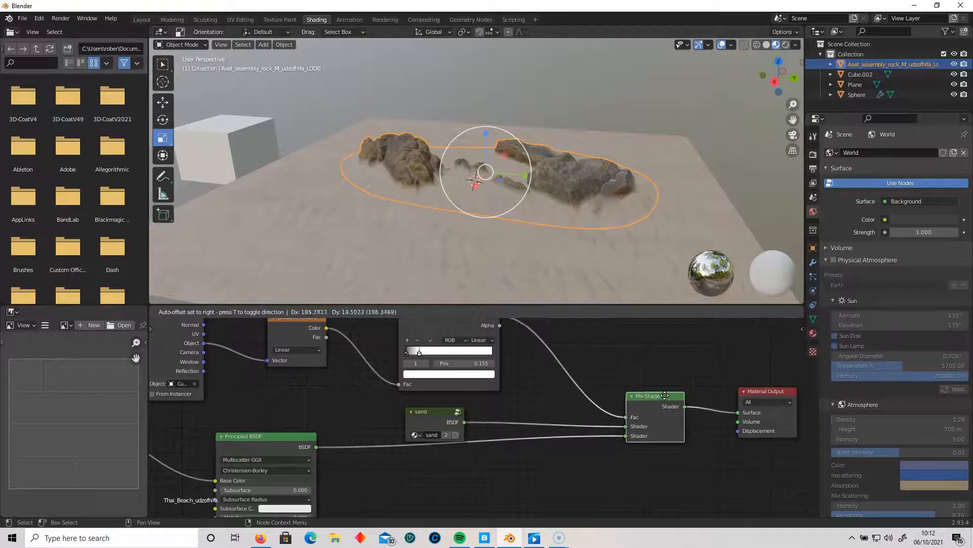
{"action": "middle_click_drag", "start_coordinate": [575, 388], "coordinate": [597, 399]}
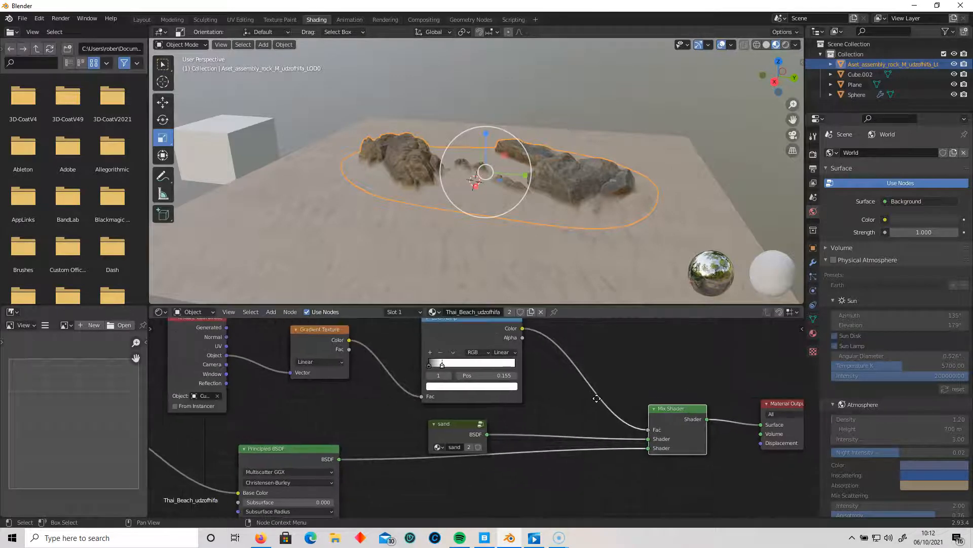
Move the ColorRamp and sand group nodes right, closer to the Mix Shader
{"action": "middle_click_drag", "start_coordinate": [532, 360], "coordinate": [539, 372]}
{"action": "left_click_drag", "start_coordinate": [485, 331], "coordinate": [553, 333]}
{"action": "middle_click_drag", "start_coordinate": [452, 446], "coordinate": [449, 416]}
{"action": "left_click_drag", "start_coordinate": [456, 404], "coordinate": [533, 403]}
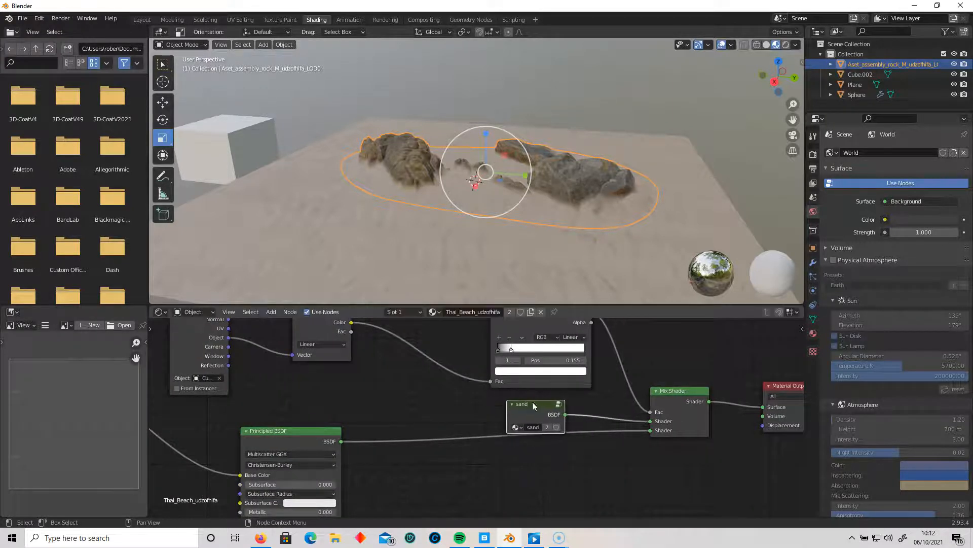
{"action": "middle_click_drag", "start_coordinate": [486, 469], "coordinate": [542, 458]}
{"action": "scroll", "coordinate": [525, 442], "scroll_direction": "down", "scroll_amount": 2}
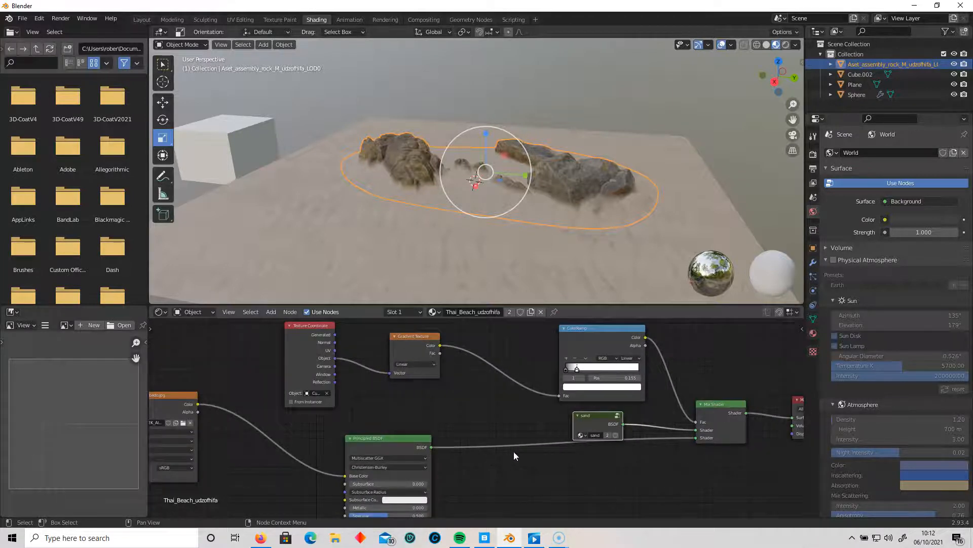
{"action": "scroll", "coordinate": [489, 405], "scroll_direction": "down", "scroll_amount": 1}
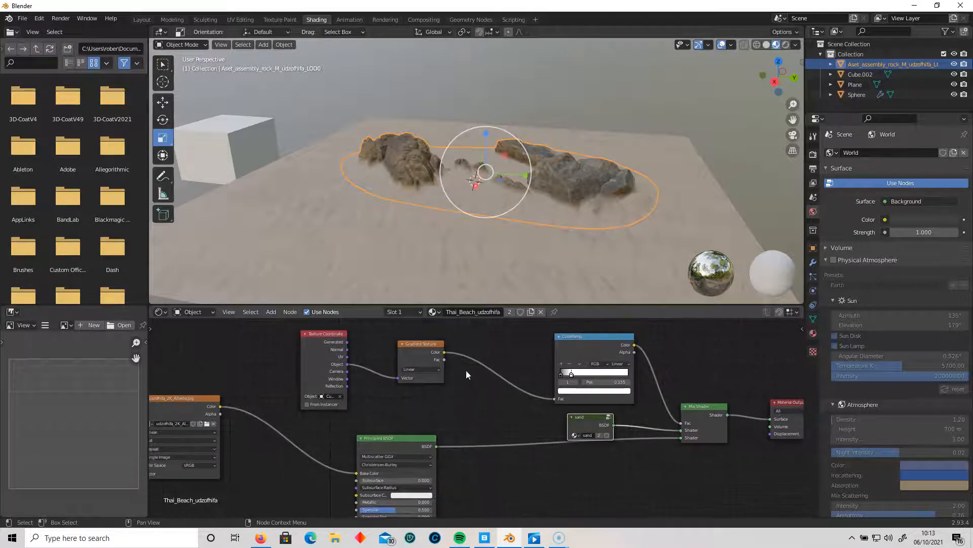
Rearrange the Texture Coordinate and Gradient Texture nodes and place the ColorRamp higher above them to free up space
{"action": "left_click_drag", "start_coordinate": [423, 343], "coordinate": [418, 383]}
{"action": "left_click_drag", "start_coordinate": [325, 337], "coordinate": [304, 345]}
{"action": "left_click_drag", "start_coordinate": [421, 383], "coordinate": [415, 370]}
{"action": "middle_click_drag", "start_coordinate": [499, 400], "coordinate": [475, 424]}
{"action": "left_click_drag", "start_coordinate": [565, 361], "coordinate": [566, 503]}
{"action": "middle_click_drag", "start_coordinate": [517, 426], "coordinate": [517, 458]}
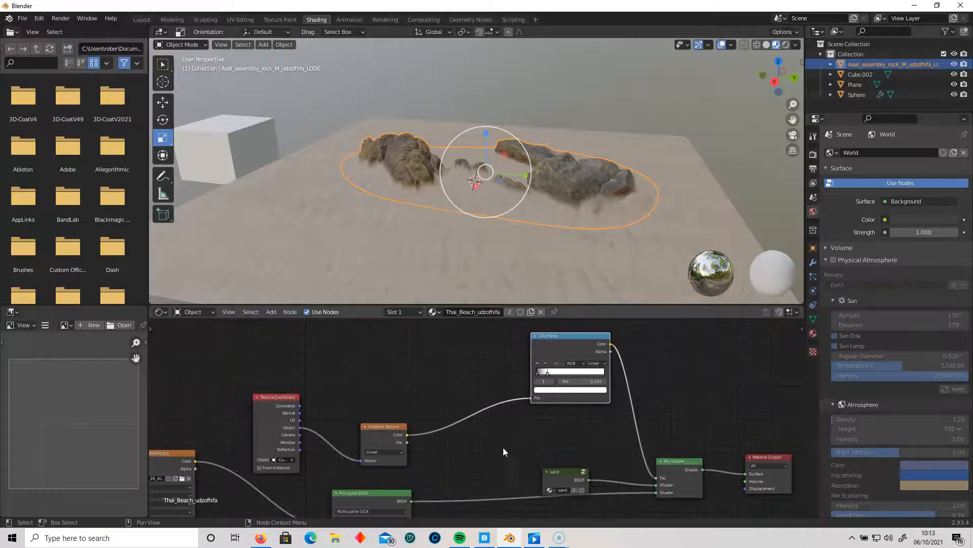
Add a MixRGB node before the ColorRamp and connect its Color output to the ColorRamp's Fac input
{"action": "left_click", "coordinate": [457, 378]}
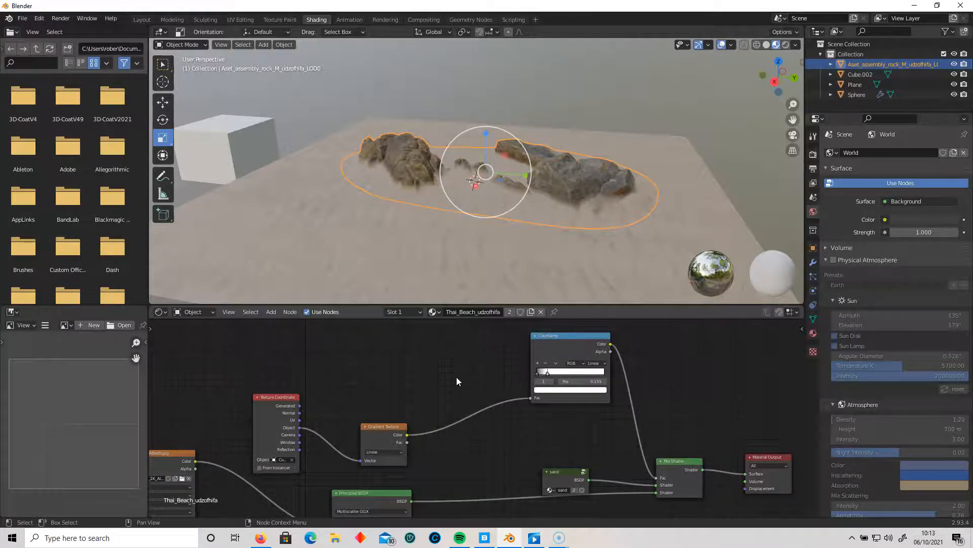
{"action": "key", "text": "shift+a"}
{"action": "left_click", "coordinate": [454, 376]}
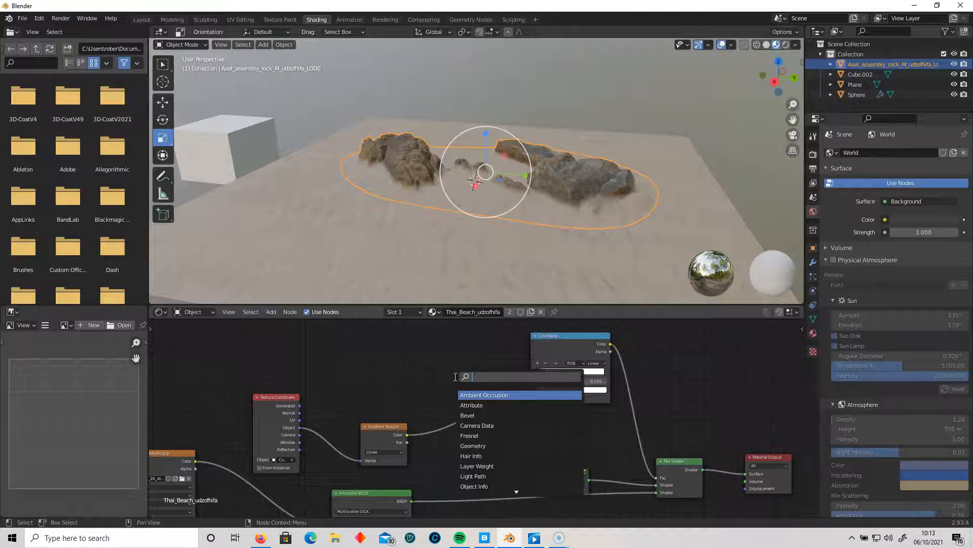
{"action": "type", "text": "mix"}
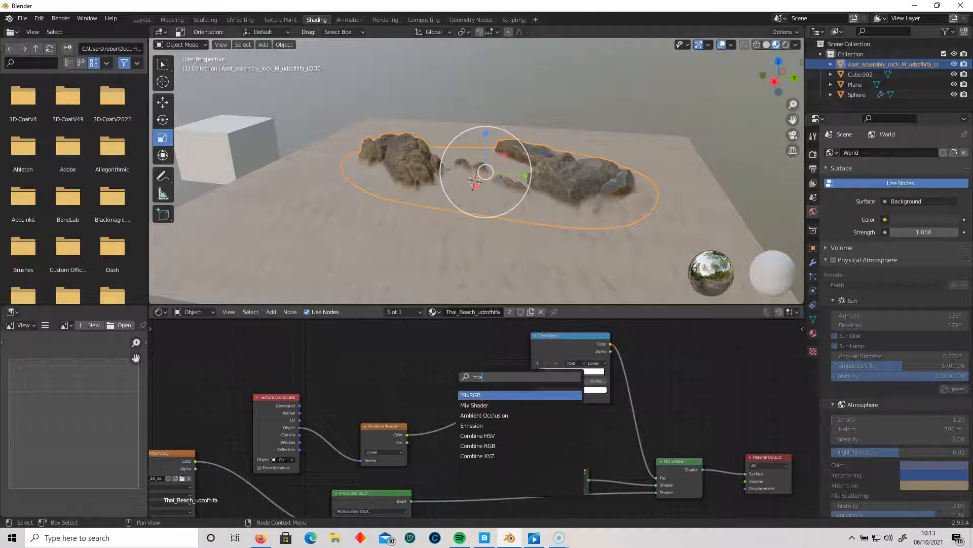
{"action": "left_click", "coordinate": [481, 396]}
{"action": "left_click", "coordinate": [466, 354]}
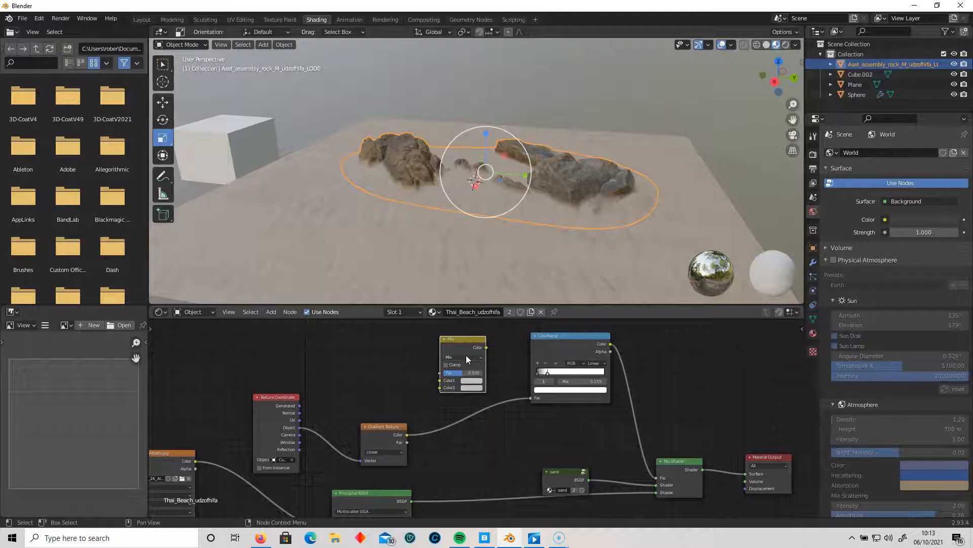
{"action": "left_click_drag", "start_coordinate": [486, 348], "coordinate": [531, 397]}
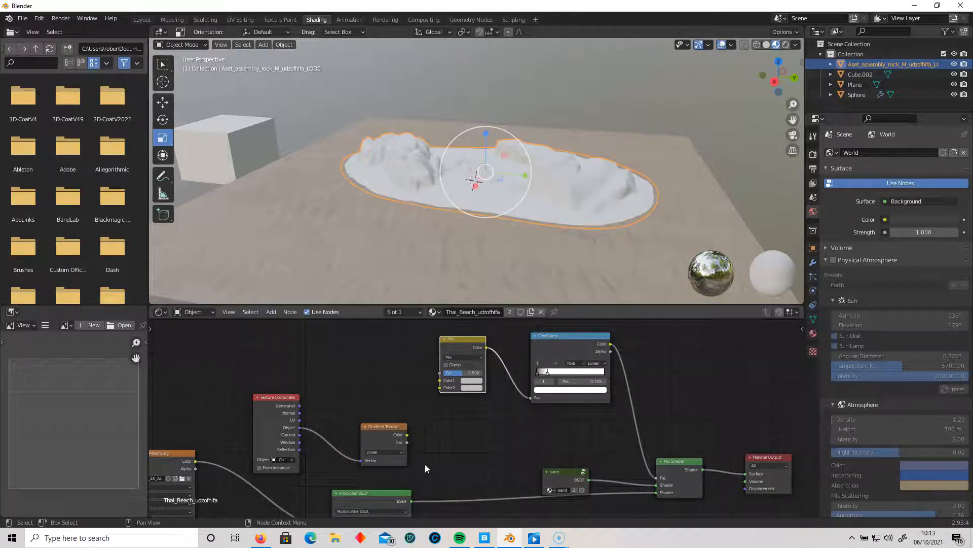
Move the Texture Coordinate and Gradient Texture nodes together further left and slightly up to make room before the Mix node
{"action": "left_click_drag", "start_coordinate": [236, 388], "coordinate": [381, 427]}
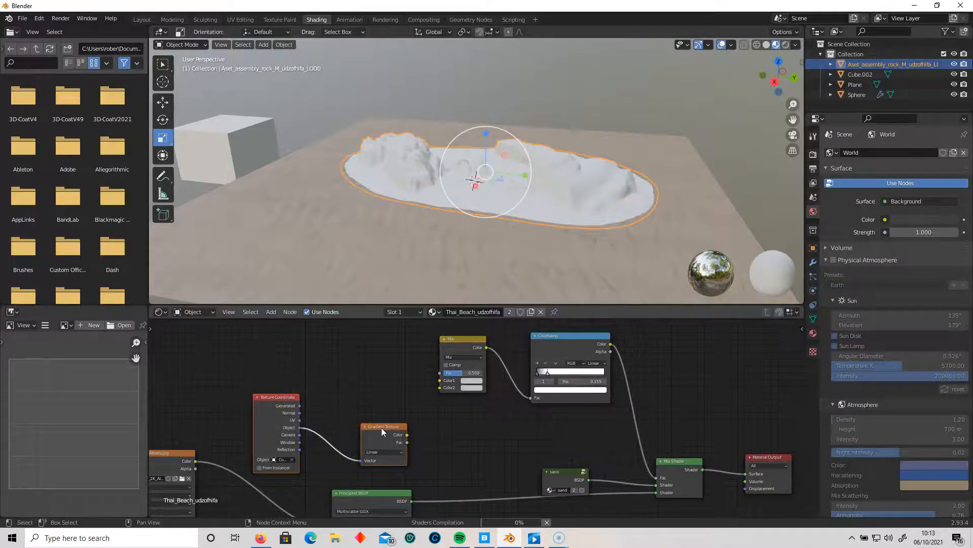
{"action": "left_click_drag", "start_coordinate": [244, 385], "coordinate": [329, 402]}
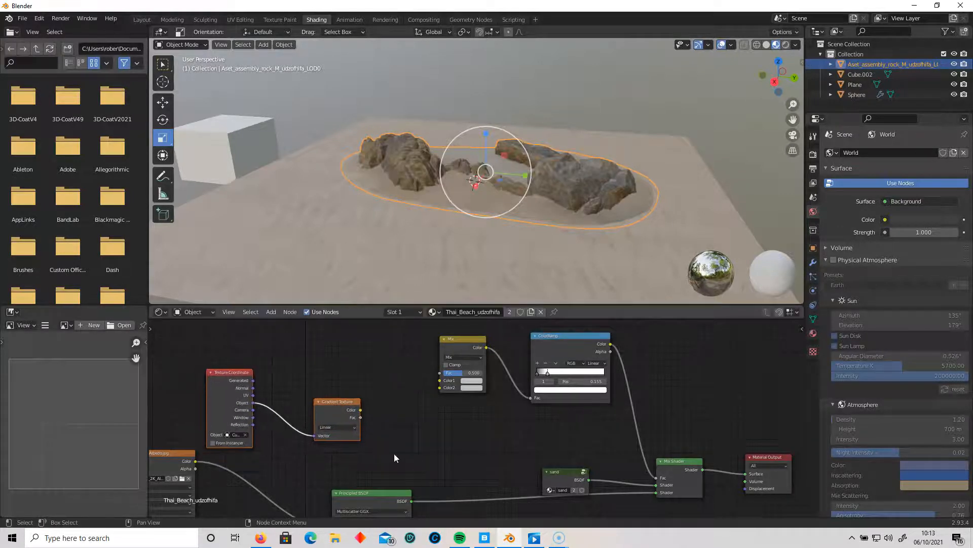
{"action": "scroll", "coordinate": [405, 456], "scroll_direction": "up", "scroll_amount": 2}
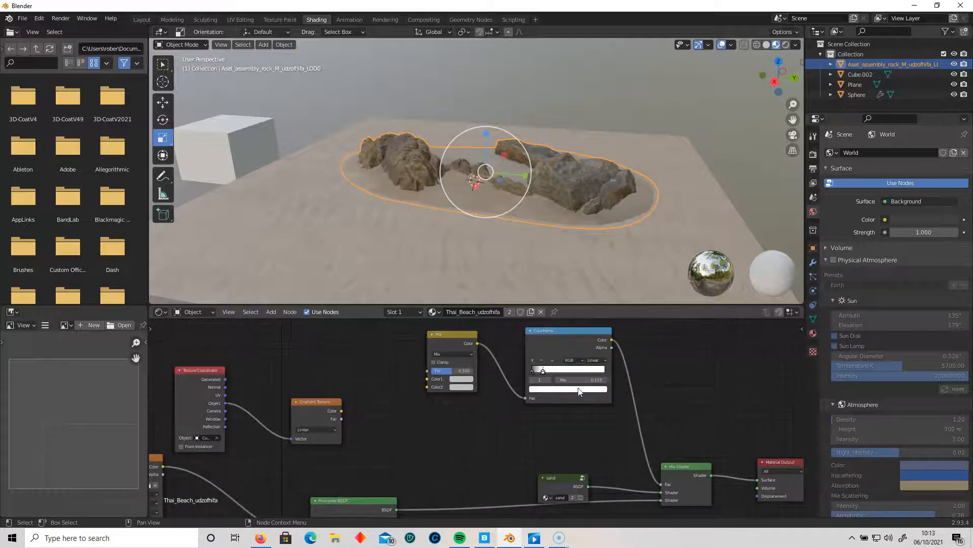
Move the ColorRamp's white stop to about 0.723 and its black stop to about 0.295
{"action": "middle_click_drag", "start_coordinate": [457, 419], "coordinate": [460, 431]}
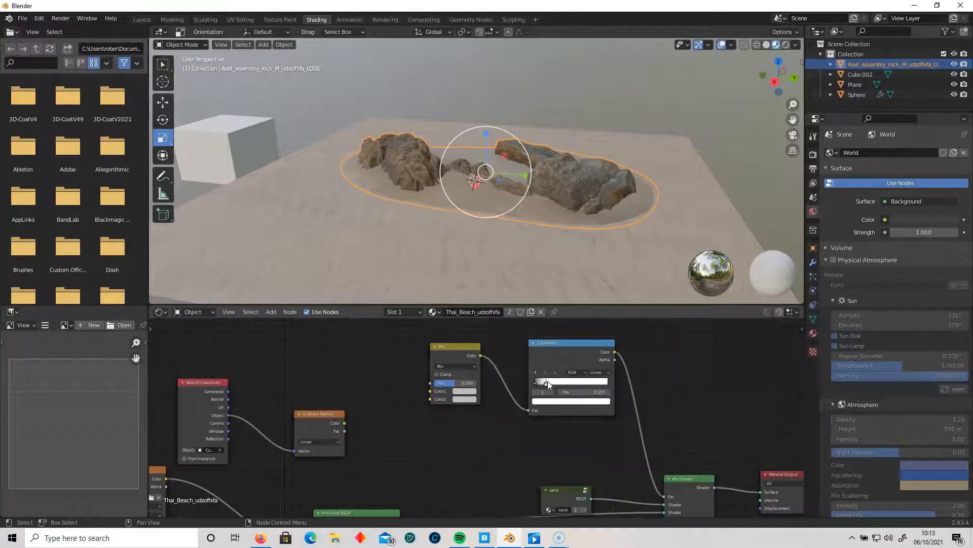
{"action": "left_click_drag", "start_coordinate": [575, 384], "coordinate": [601, 385]}
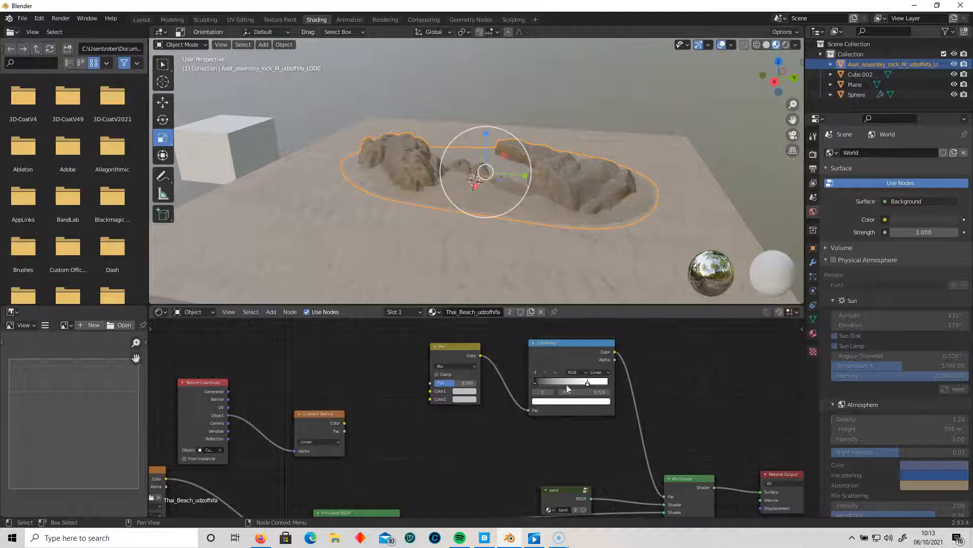
{"action": "mouse_move", "coordinate": [536, 383]}
{"action": "left_mouse_down"}
{"action": "mouse_move", "coordinate": [568, 385]}
{"action": "mouse_move", "coordinate": [552, 382]}
{"action": "left_mouse_up"}
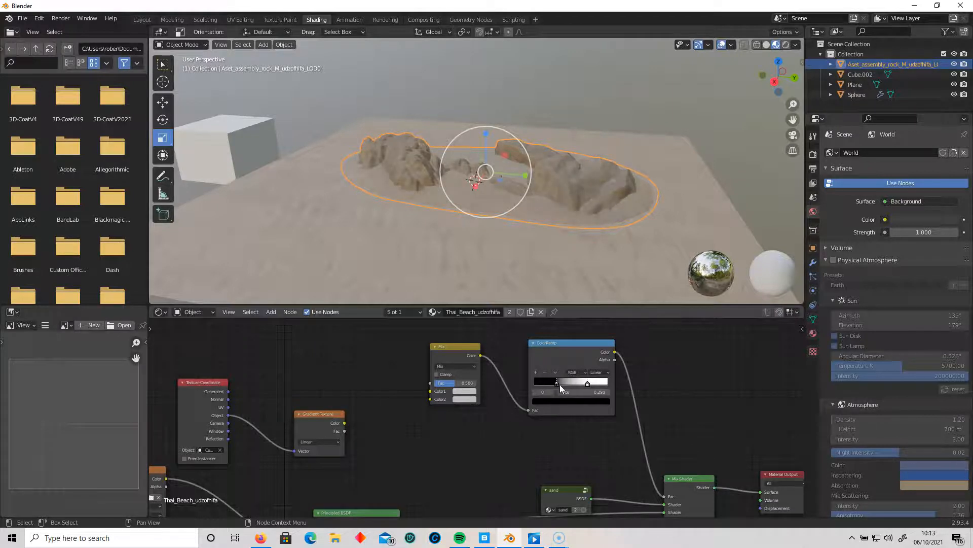
Set the blending mode of the new Mix node to Subtract
{"action": "middle_click_drag", "start_coordinate": [428, 467], "coordinate": [465, 482]}
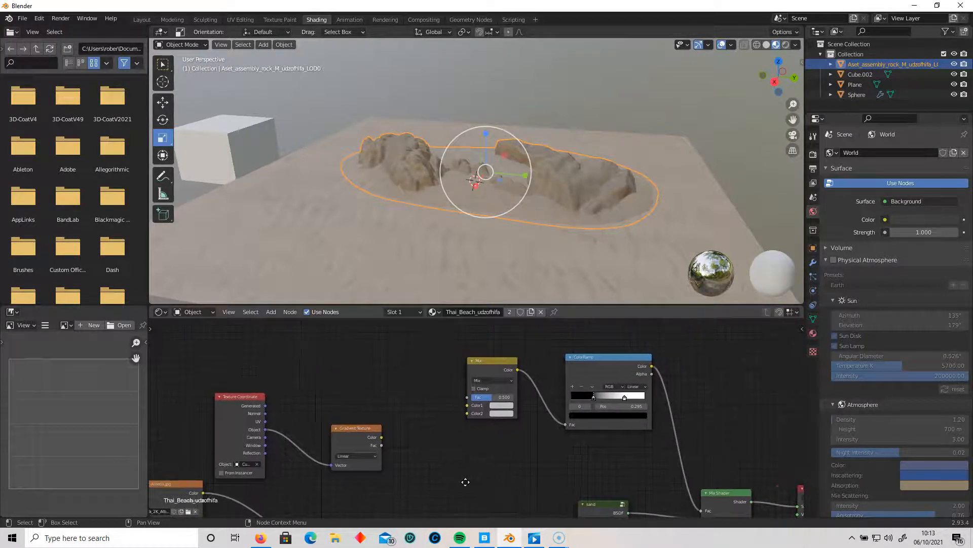
{"action": "left_click", "coordinate": [500, 381]}
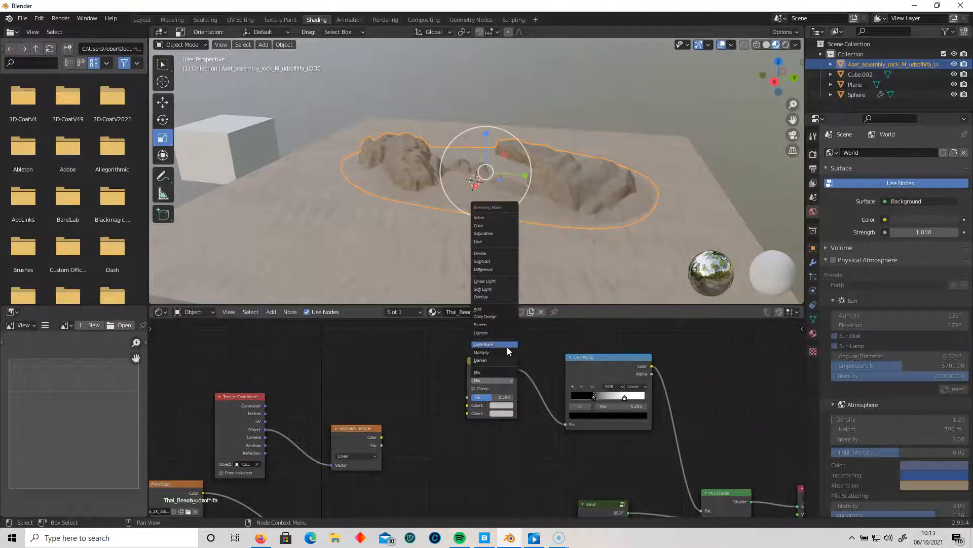
{"action": "left_click", "coordinate": [495, 263]}
Add a second ColorRamp above the Gradient Texture and connect its Color output to the Subtract node's Fac input
{"action": "middle_click_drag", "start_coordinate": [466, 428], "coordinate": [491, 430]}
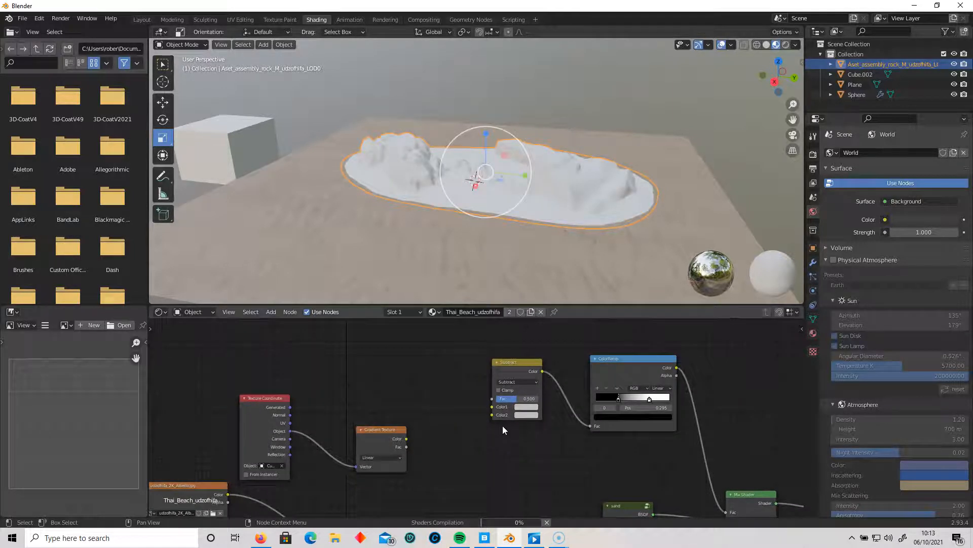
{"action": "key", "text": "shift+a"}
{"action": "left_click", "coordinate": [394, 345]}
{"action": "type", "text": "colour"}
{"action": "key", "text": "Return"}
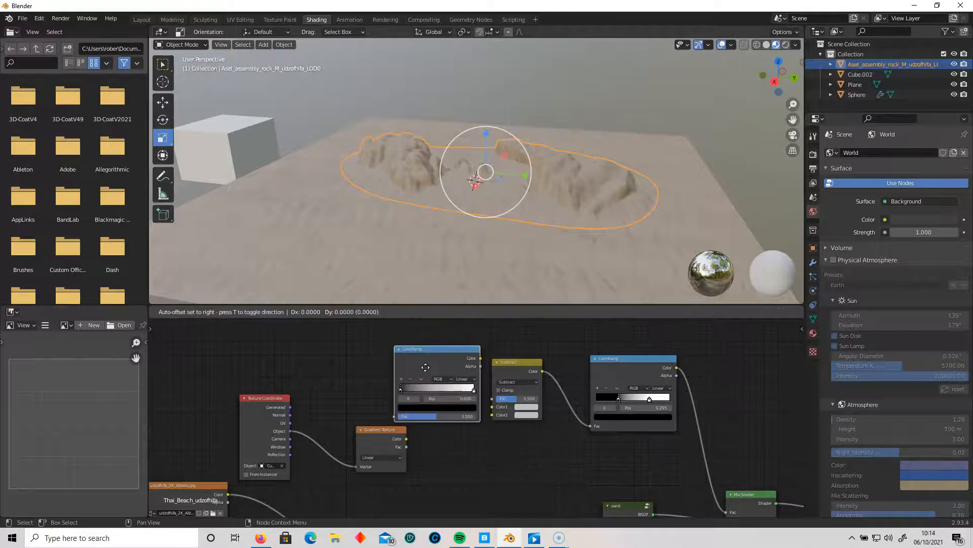
{"action": "left_click", "coordinate": [393, 348]}
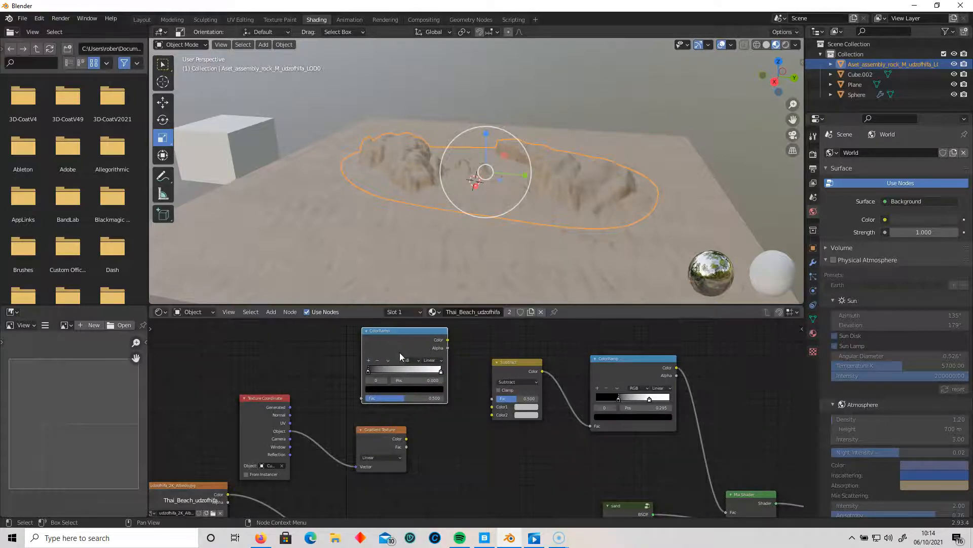
{"action": "left_click_drag", "start_coordinate": [448, 340], "coordinate": [490, 399]}
Move the Texture Coordinate and Gradient Texture nodes further left and raise the new ColorRamp to free space beneath it
{"action": "middle_click_drag", "start_coordinate": [459, 449], "coordinate": [513, 443]}
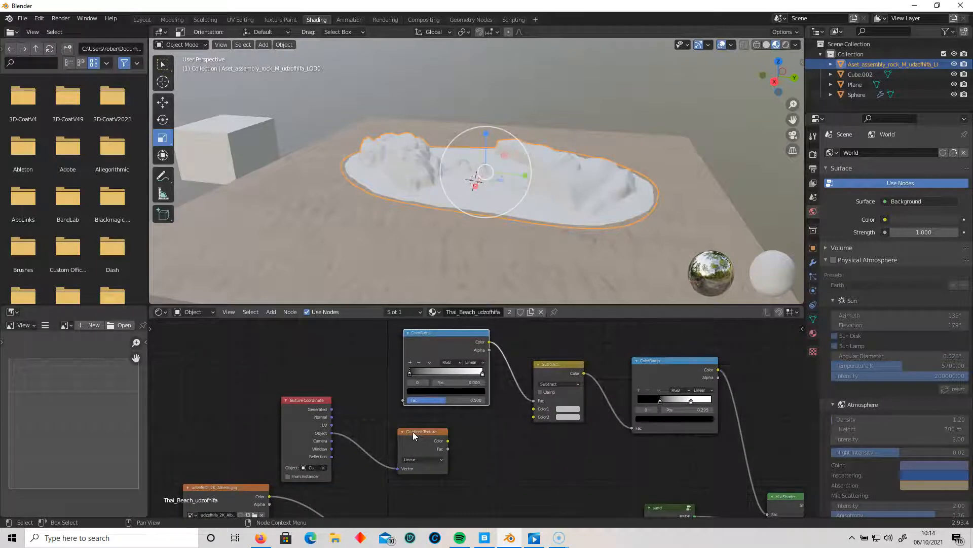
{"action": "mouse_move", "coordinate": [264, 378]}
{"action": "left_mouse_down"}
{"action": "mouse_move", "coordinate": [427, 462]}
{"action": "mouse_move", "coordinate": [296, 412]}
{"action": "mouse_move", "coordinate": [303, 421]}
{"action": "left_mouse_up"}
{"action": "left_click", "coordinate": [464, 467]}
{"action": "middle_click_drag", "start_coordinate": [465, 469], "coordinate": [472, 489]}
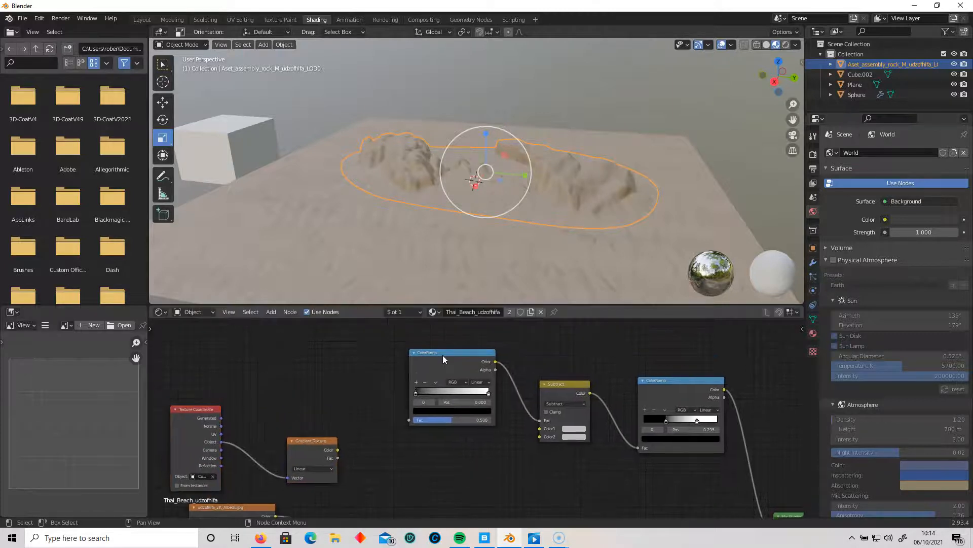
{"action": "left_click_drag", "start_coordinate": [443, 359], "coordinate": [425, 324]}
{"action": "middle_click_drag", "start_coordinate": [452, 461], "coordinate": [461, 464]}
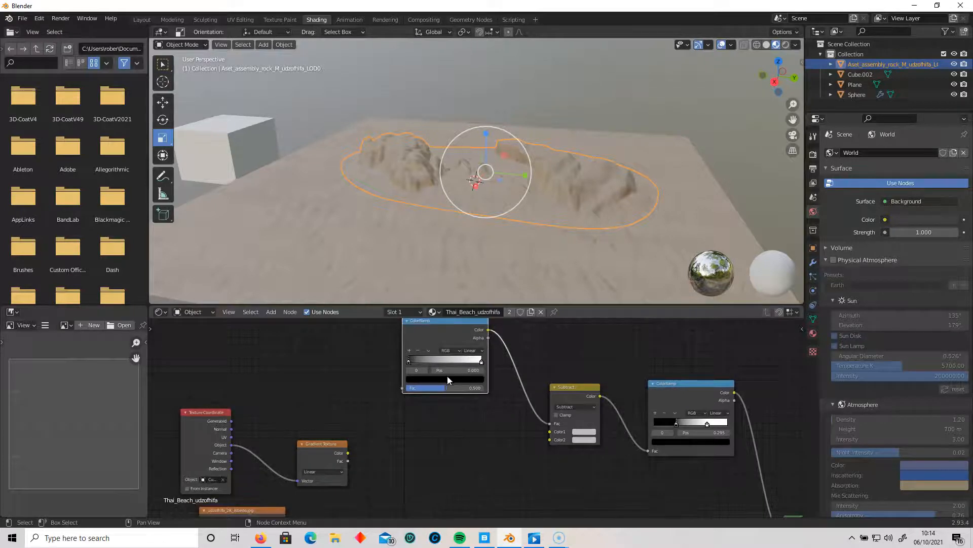
Add a third ColorRamp below the second, feed the Gradient Texture's Color into its Fac, and link its Color output to Subtract's Color1
{"action": "key", "text": "shift+a"}
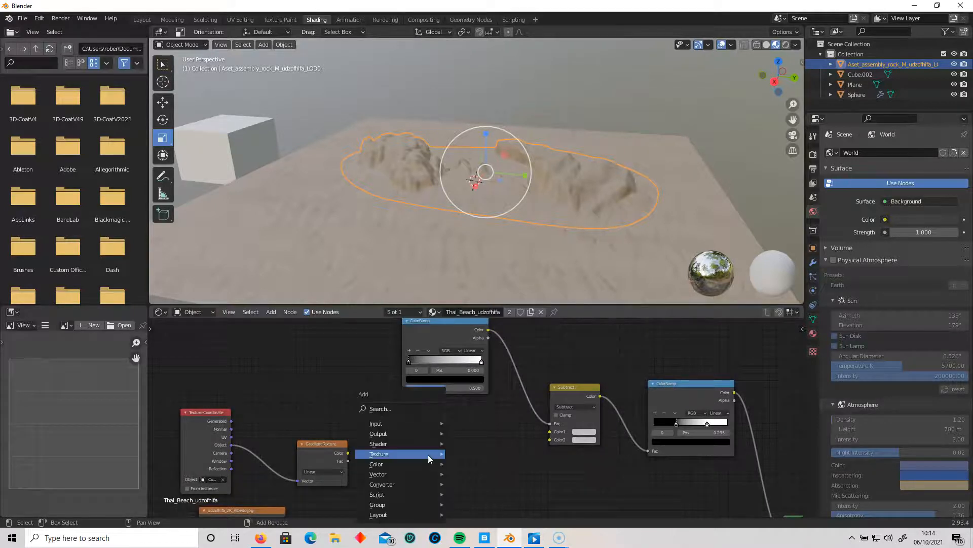
{"action": "left_click", "coordinate": [402, 409]}
{"action": "type", "text": "colour"}
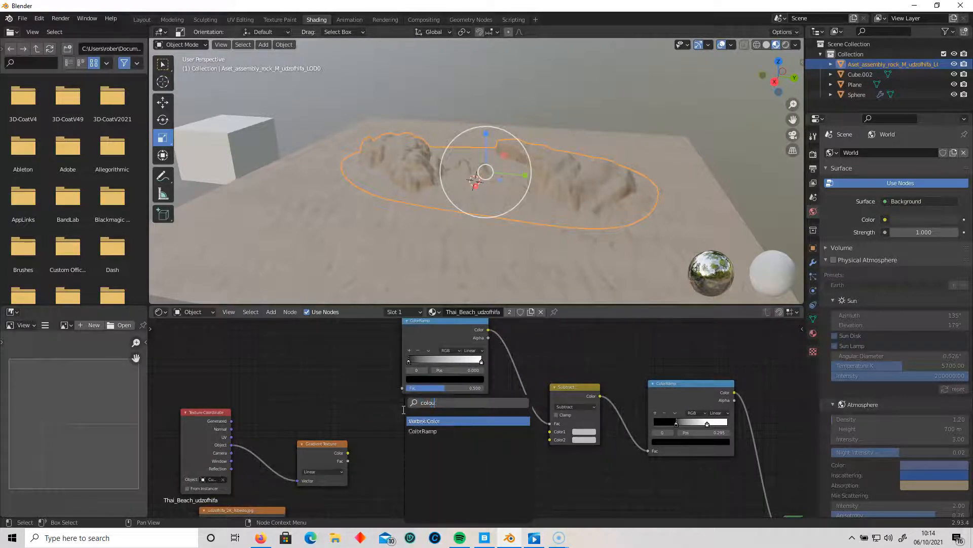
{"action": "left_click", "coordinate": [422, 421]}
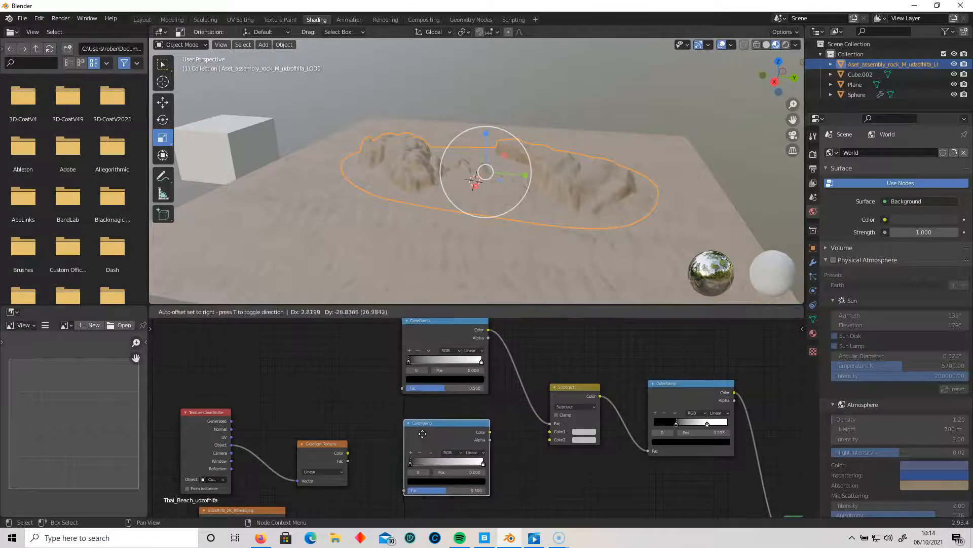
{"action": "left_click", "coordinate": [424, 427]}
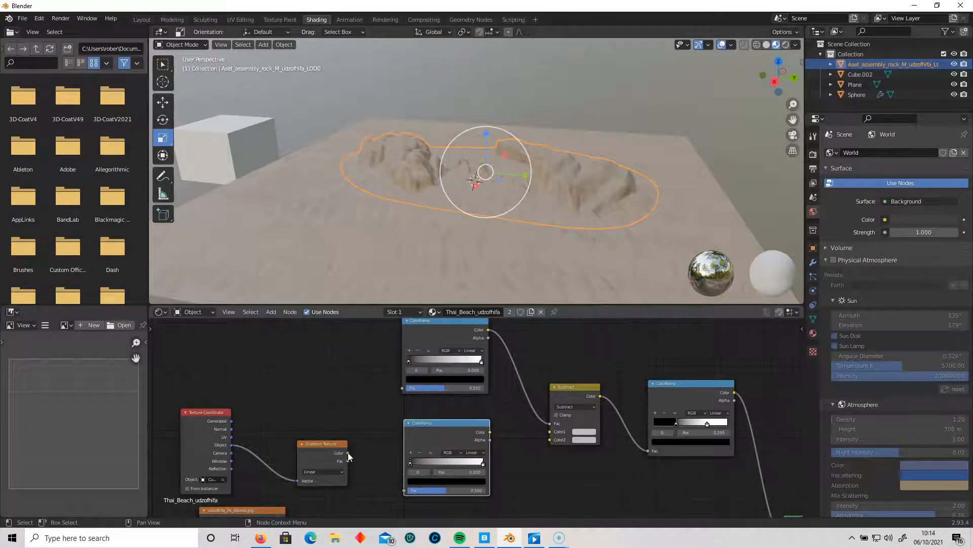
{"action": "left_click_drag", "start_coordinate": [347, 452], "coordinate": [408, 491]}
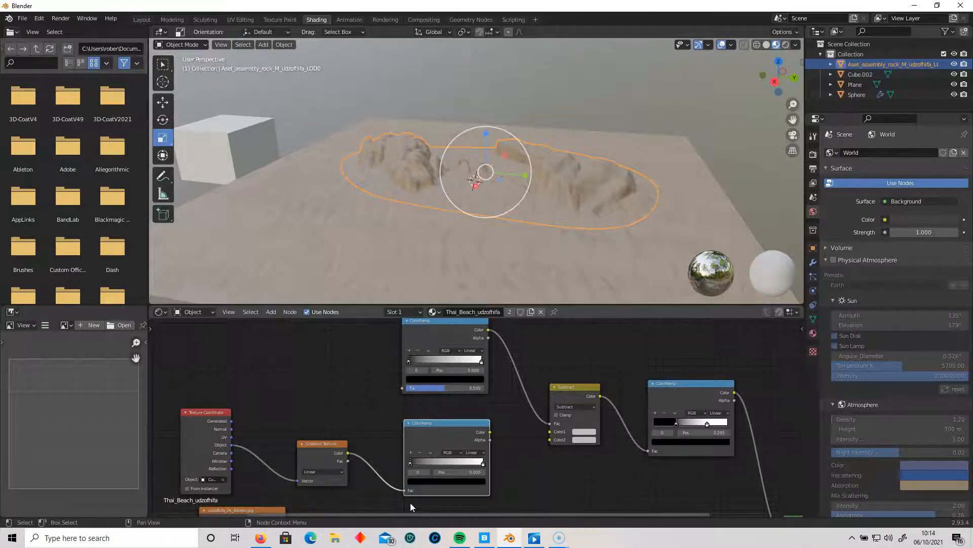
{"action": "left_click_drag", "start_coordinate": [489, 433], "coordinate": [550, 431]}
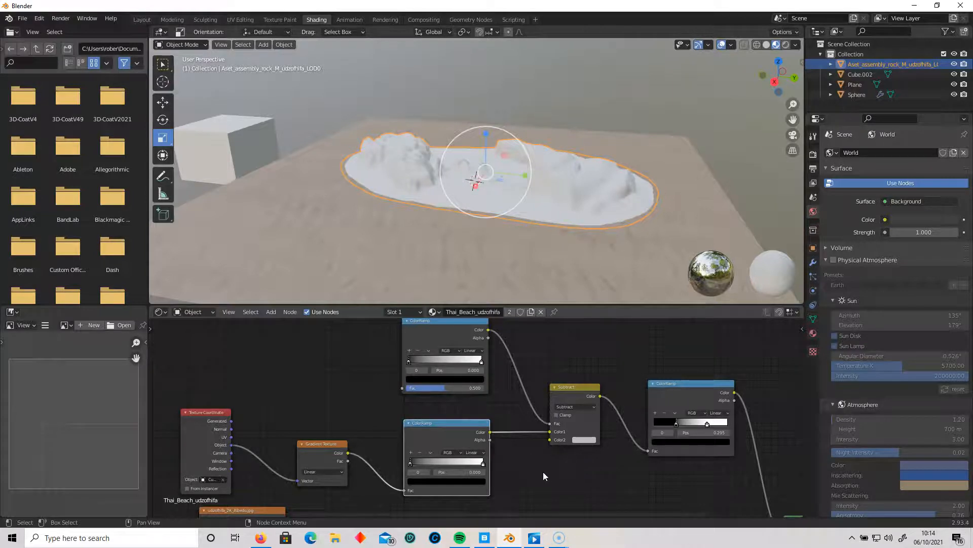
Move the upper ColorRamp's stops towards the middle, with white at about 0.618, and the lower ColorRamp's white stop to about 0.355
{"action": "middle_click_drag", "start_coordinate": [338, 388], "coordinate": [357, 393]}
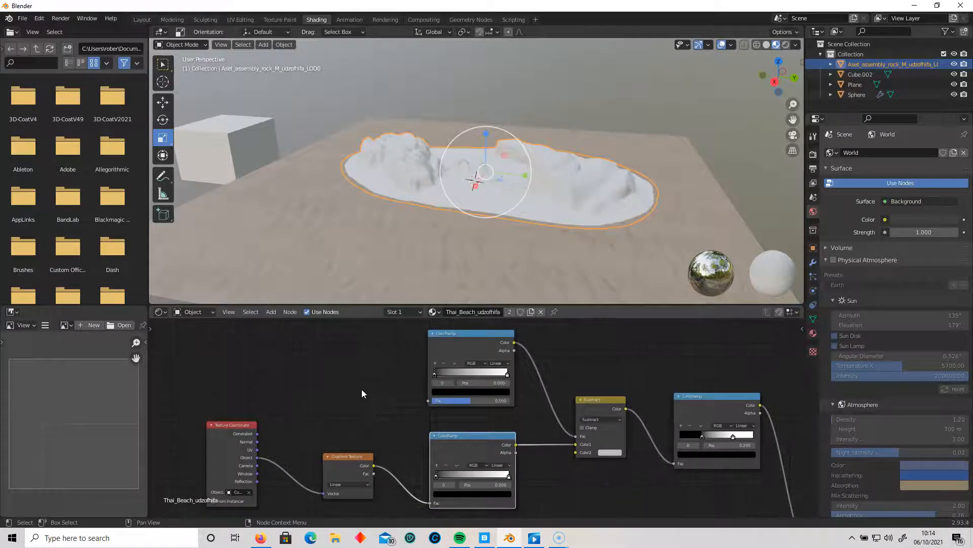
{"action": "mouse_move", "coordinate": [443, 374]}
{"action": "left_mouse_down"}
{"action": "mouse_move", "coordinate": [488, 374]}
{"action": "mouse_move", "coordinate": [471, 376]}
{"action": "left_mouse_up"}
{"action": "left_click_drag", "start_coordinate": [509, 476], "coordinate": [452, 475]}
{"action": "left_click_drag", "start_coordinate": [446, 475], "coordinate": [462, 476]}
Adjust the stops of the final ColorRamp after Subtract, moving black slightly left and white to about 0.664
{"action": "middle_click_drag", "start_coordinate": [614, 473], "coordinate": [532, 439]}
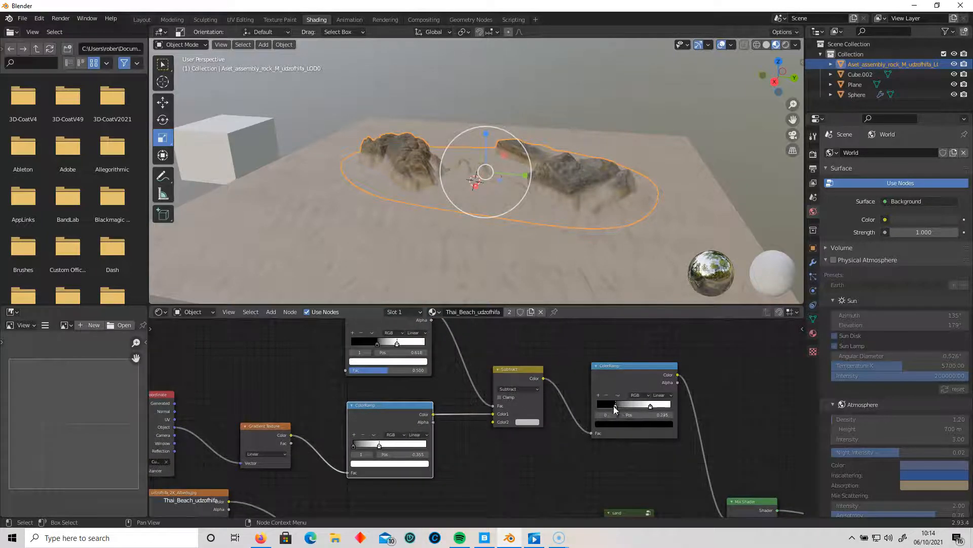
{"action": "mouse_move", "coordinate": [649, 407]}
{"action": "left_mouse_down"}
{"action": "mouse_move", "coordinate": [615, 406]}
{"action": "mouse_move", "coordinate": [669, 399]}
{"action": "mouse_move", "coordinate": [647, 402]}
{"action": "left_mouse_up"}
{"action": "middle_click_drag", "start_coordinate": [491, 476], "coordinate": [570, 476]}
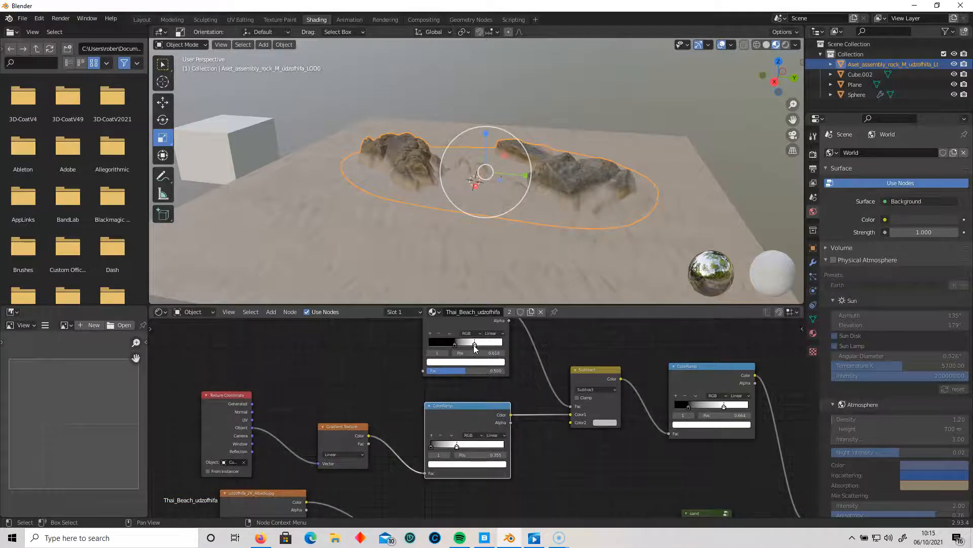
Refine the blend by moving the upper ColorRamp's black stop to about 0.405 and the lower ColorRamp's white stop to about 0.445
{"action": "mouse_move", "coordinate": [473, 345]}
{"action": "left_mouse_down"}
{"action": "mouse_move", "coordinate": [447, 347]}
{"action": "mouse_move", "coordinate": [461, 346]}
{"action": "left_mouse_up"}
{"action": "left_click", "coordinate": [456, 347]}
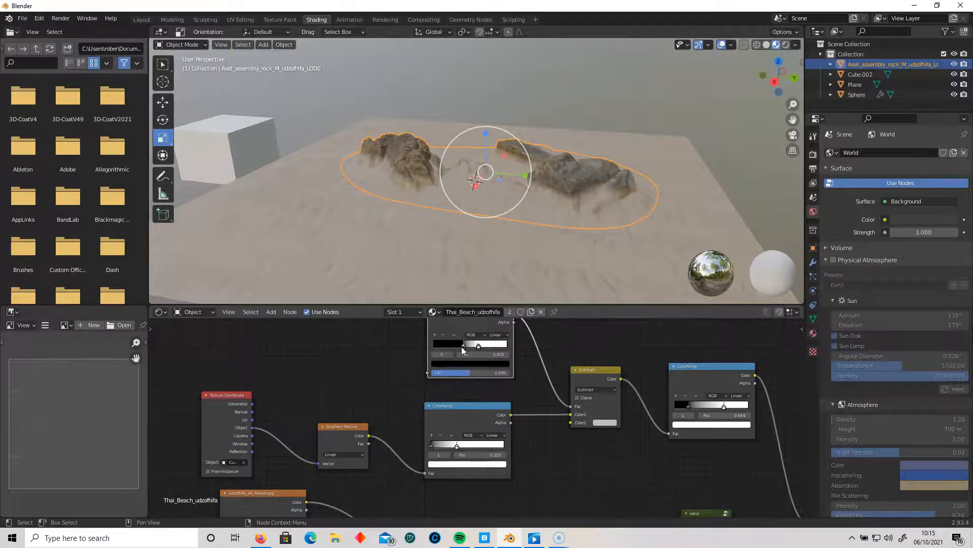
{"action": "middle_click_drag", "start_coordinate": [374, 400], "coordinate": [391, 385]}
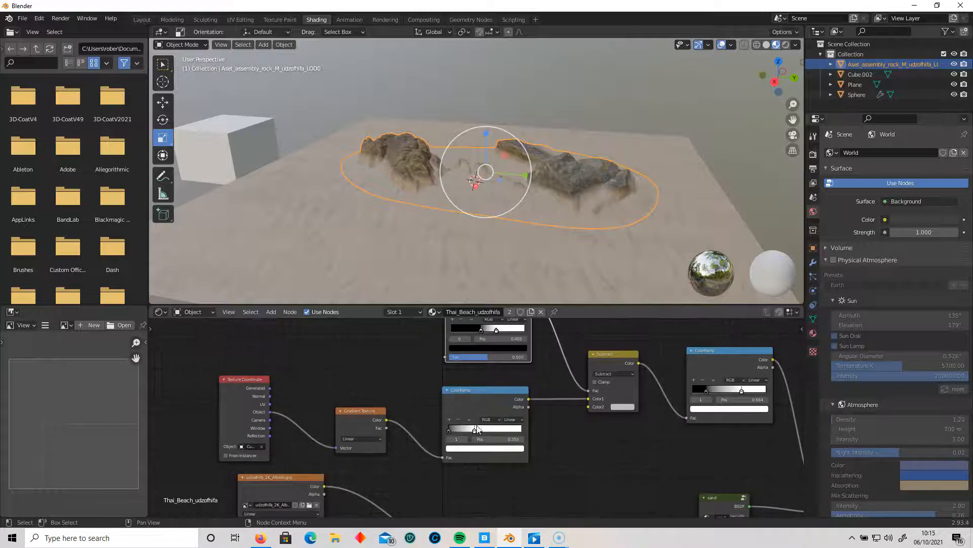
{"action": "left_click_drag", "start_coordinate": [475, 430], "coordinate": [482, 432]}
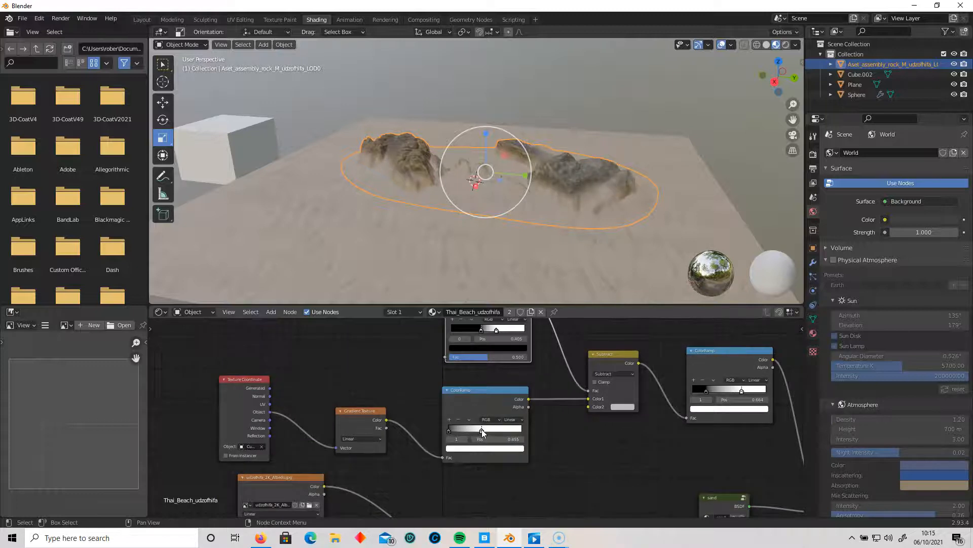
Add a Noise Texture node before the upper ColorRamp and connect its Fac output to that ramp's Fac input
{"action": "middle_click_drag", "start_coordinate": [402, 367], "coordinate": [458, 433]}
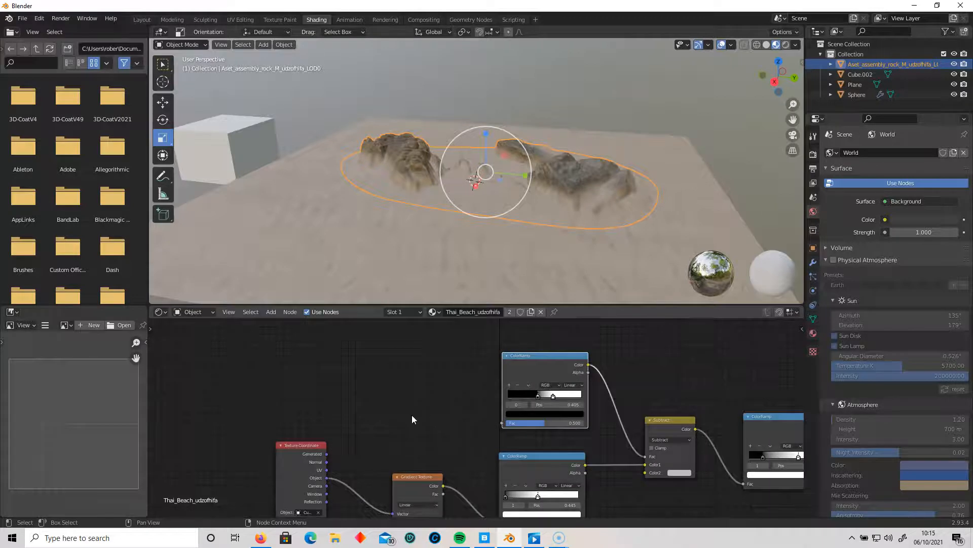
{"action": "key", "text": "shift+a"}
{"action": "left_click", "coordinate": [404, 356]}
{"action": "type", "text": "noise"}
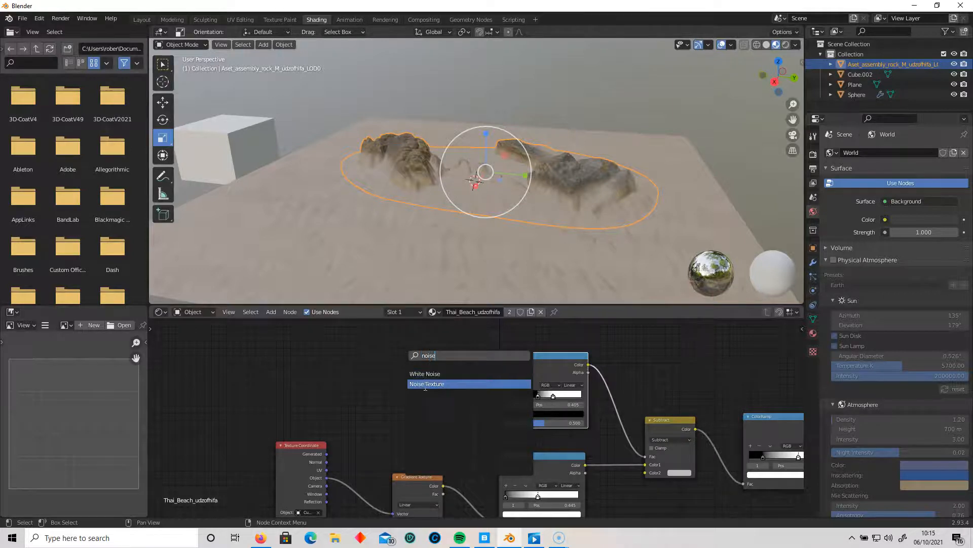
{"action": "left_click", "coordinate": [427, 384]}
{"action": "left_click", "coordinate": [411, 378]}
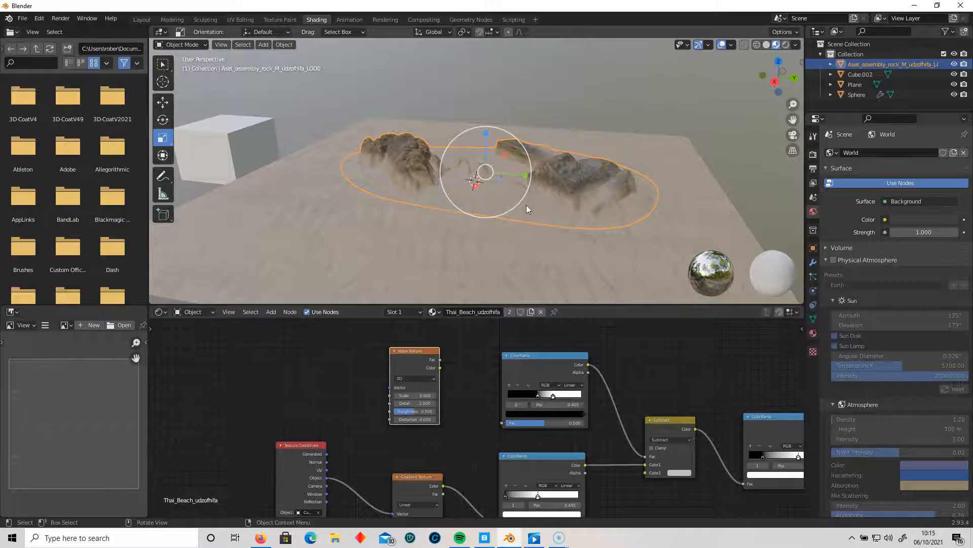
{"action": "left_click_drag", "start_coordinate": [414, 352], "coordinate": [502, 424]}
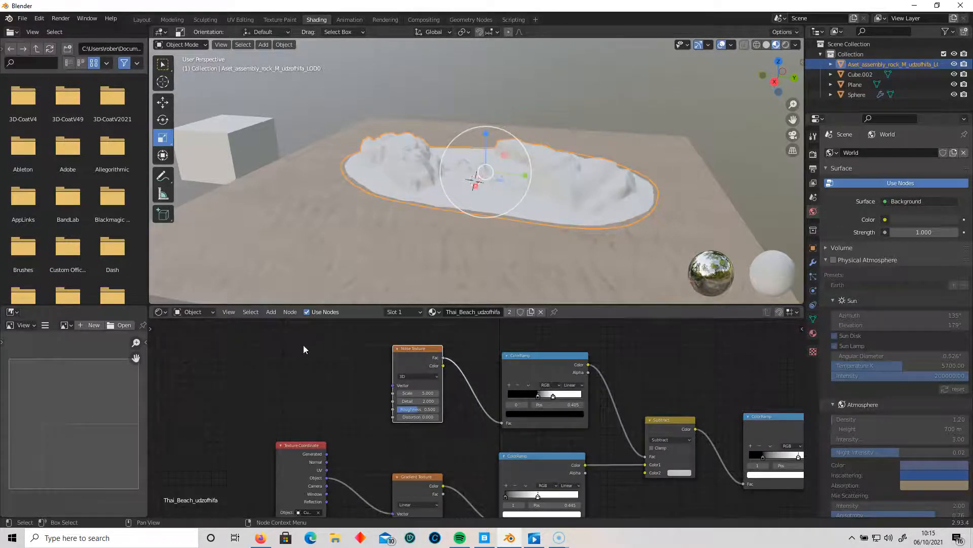
Add Texture Coordinate and Mapping nodes to the Noise Texture's Vector input and arrange them beside it
{"action": "middle_click_drag", "start_coordinate": [304, 347], "coordinate": [336, 366]}
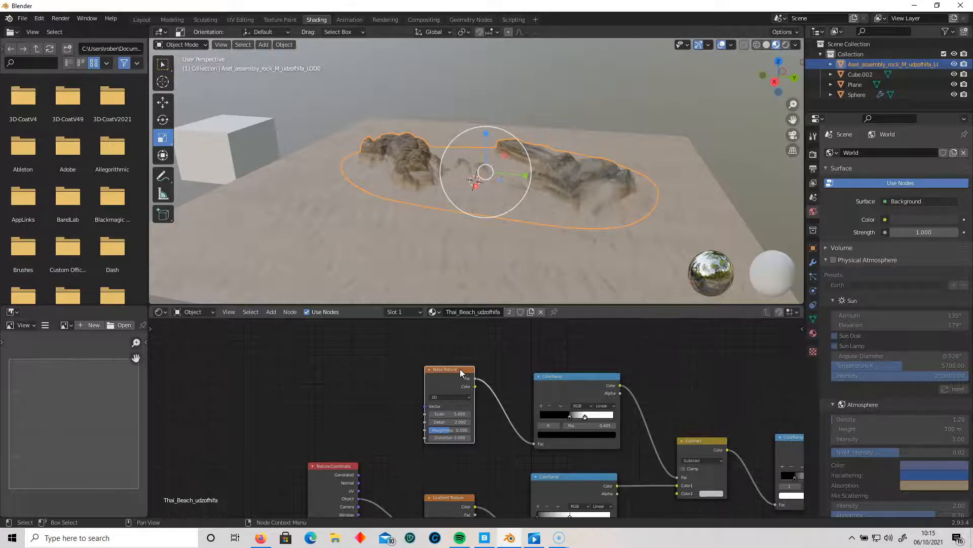
{"action": "key", "text": "ctrl"}
{"action": "key", "text": "ctrl+t"}
{"action": "left_click_drag", "start_coordinate": [374, 357], "coordinate": [370, 320]}
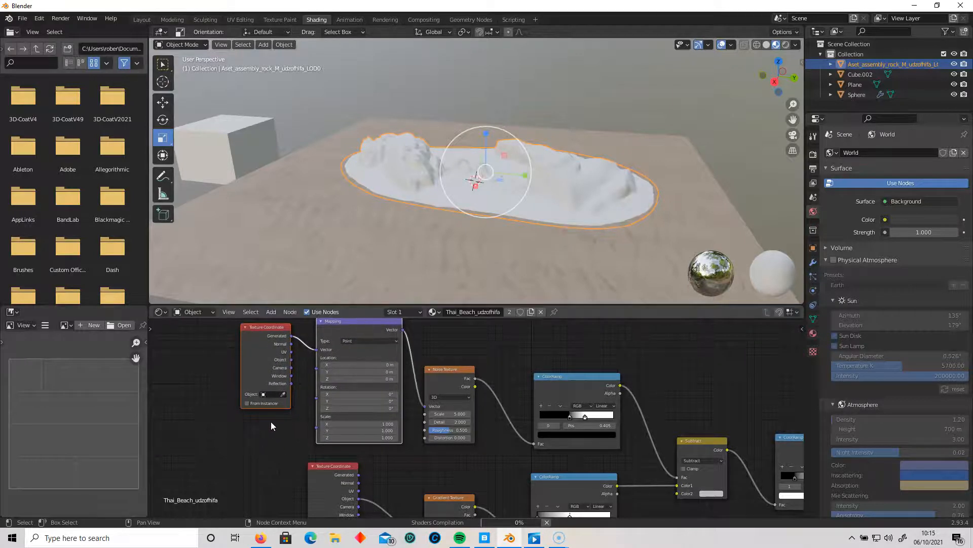
{"action": "middle_click_drag", "start_coordinate": [282, 424], "coordinate": [280, 460]}
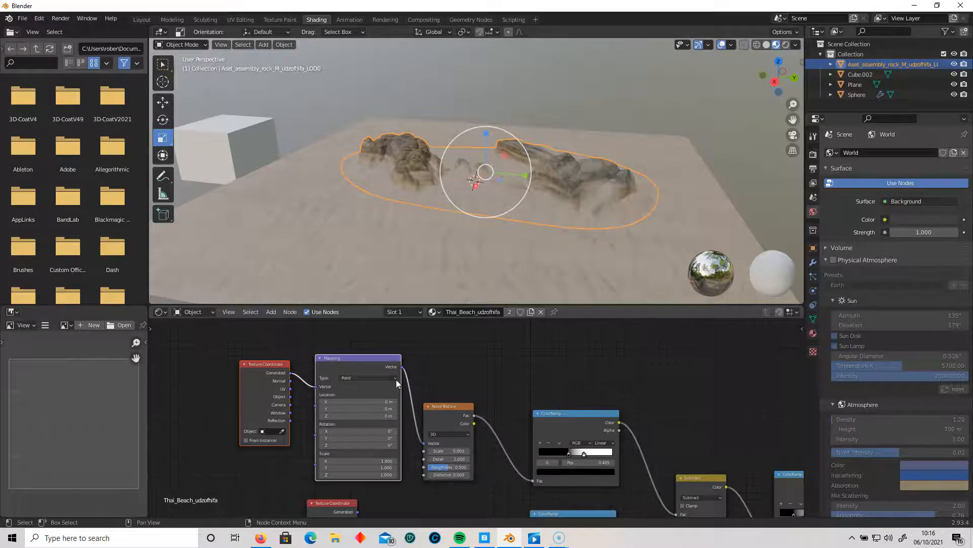
{"action": "left_click_drag", "start_coordinate": [268, 365], "coordinate": [263, 360]}
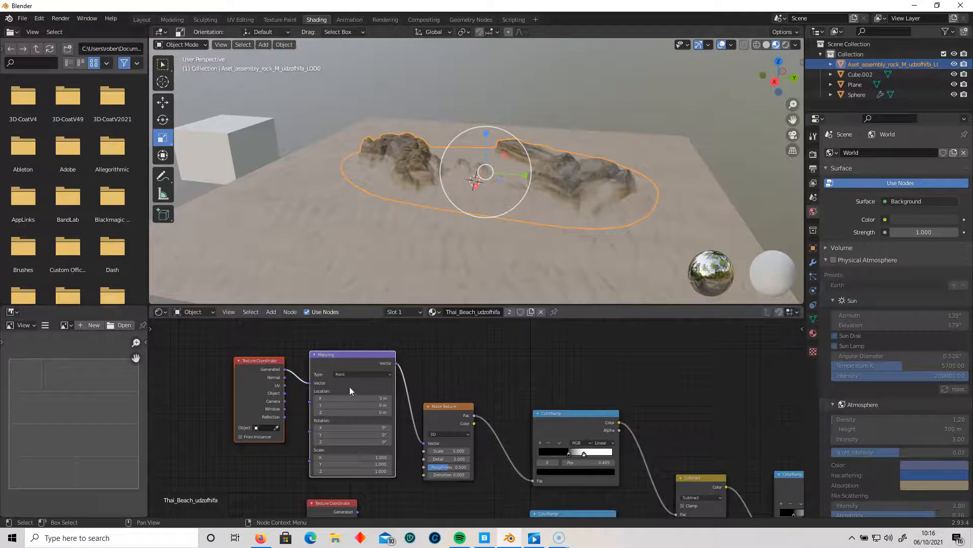
Tighten the noise contrast by moving the upper ColorRamp's black stop to about 0.516
{"action": "middle_click_drag", "start_coordinate": [510, 377], "coordinate": [463, 383]}
{"action": "mouse_move", "coordinate": [505, 429]}
{"action": "left_mouse_down"}
{"action": "mouse_move", "coordinate": [496, 428]}
{"action": "mouse_move", "coordinate": [507, 426]}
{"action": "left_mouse_up"}
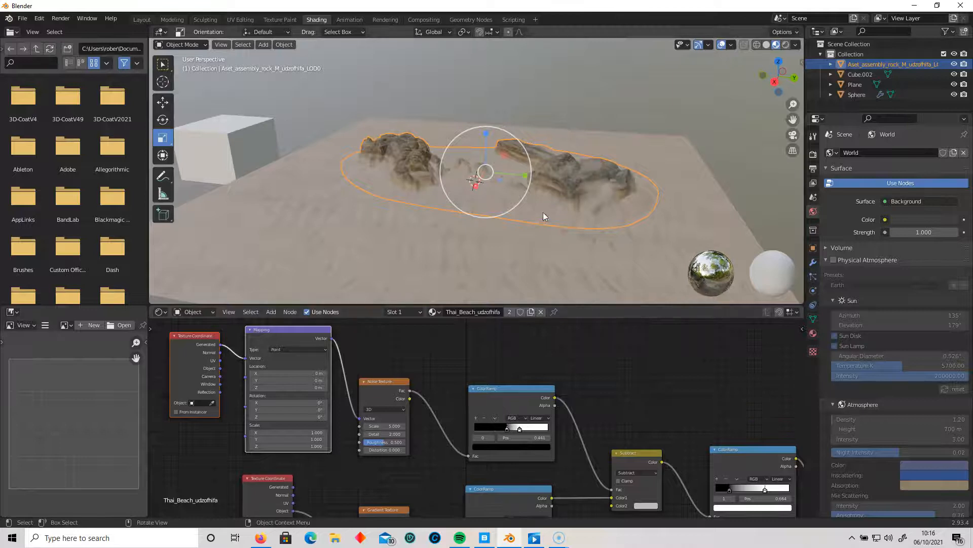
{"action": "scroll", "coordinate": [543, 216], "scroll_direction": "up", "scroll_amount": 8}
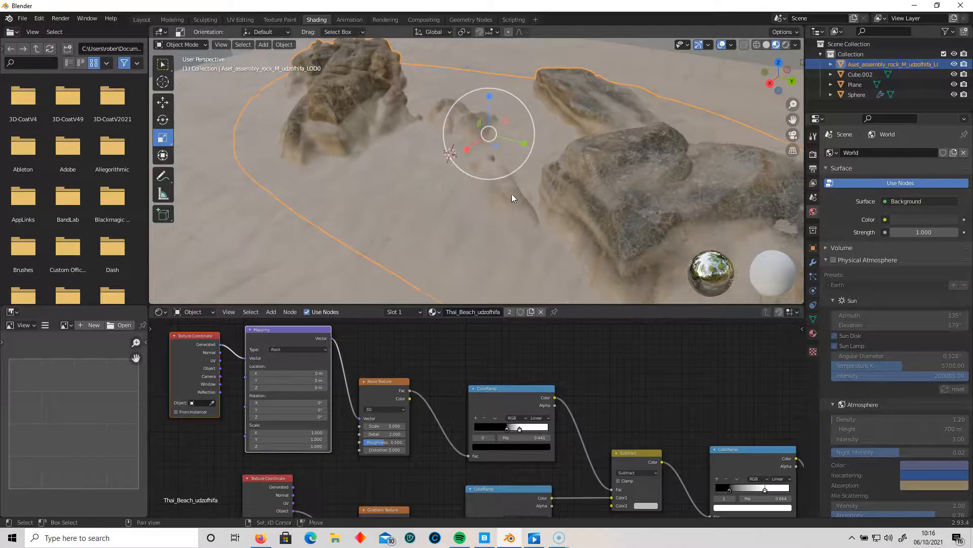
{"action": "scroll", "coordinate": [517, 194], "scroll_direction": "down", "scroll_amount": 3}
{"action": "mouse_move", "coordinate": [507, 429]}
{"action": "left_mouse_down"}
{"action": "mouse_move", "coordinate": [492, 428]}
{"action": "mouse_move", "coordinate": [514, 426]}
{"action": "left_mouse_up"}
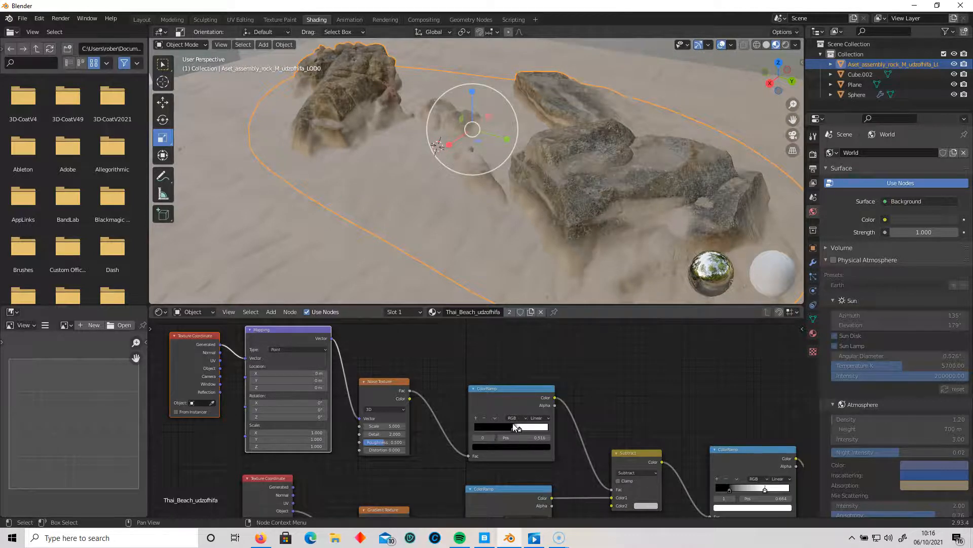
Readjust the upper ColorRamp's stops, moving black back to a lower position and white to about 0.553
{"action": "middle_click_drag", "start_coordinate": [609, 198], "coordinate": [354, 154]}
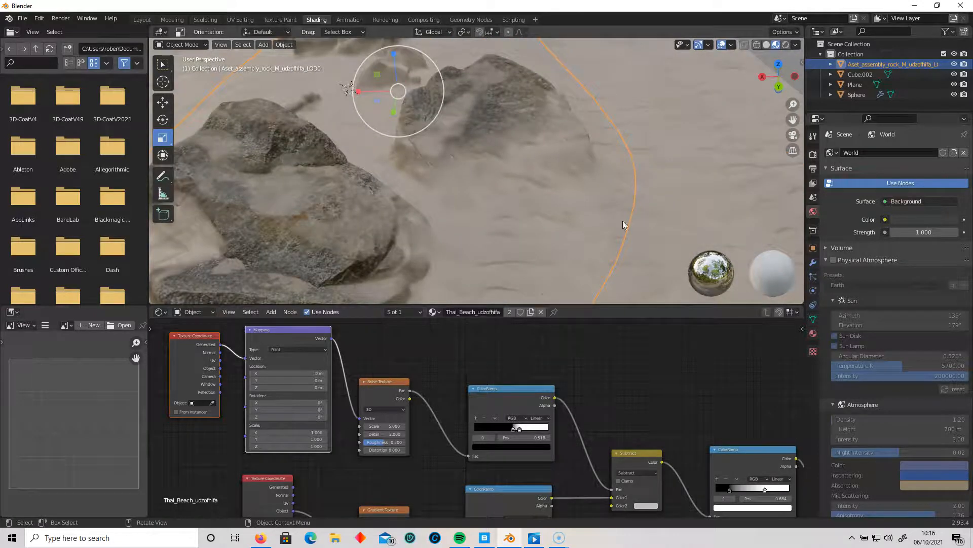
{"action": "middle_click_drag", "start_coordinate": [502, 156], "coordinate": [497, 126], "text": "shift"}
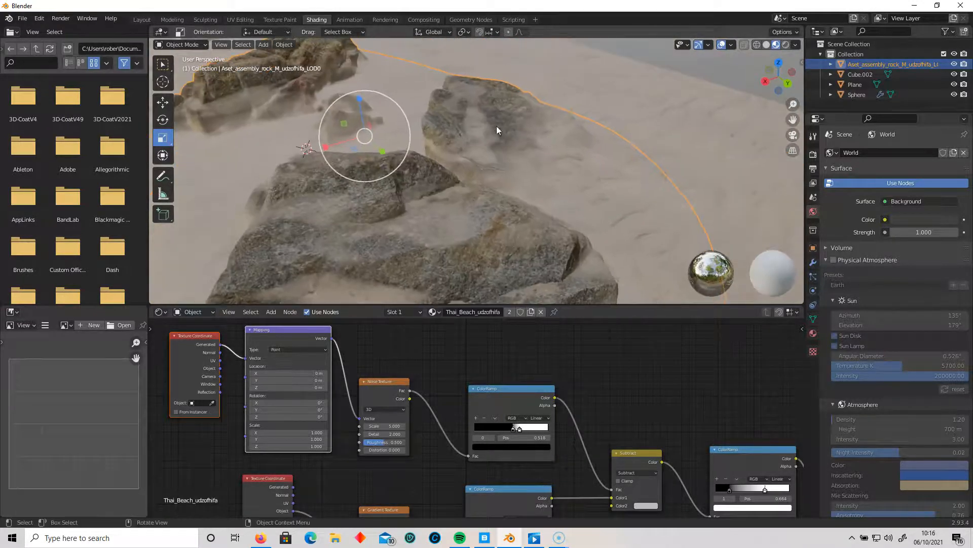
{"action": "scroll", "coordinate": [428, 241], "scroll_direction": "down", "scroll_amount": 3}
{"action": "middle_click_drag", "start_coordinate": [392, 218], "coordinate": [479, 231]}
{"action": "scroll", "coordinate": [457, 221], "scroll_direction": "down", "scroll_amount": 3}
{"action": "scroll", "coordinate": [461, 217], "scroll_direction": "up", "scroll_amount": 2}
{"action": "mouse_move", "coordinate": [512, 430]}
{"action": "left_mouse_down"}
{"action": "mouse_move", "coordinate": [497, 429]}
{"action": "mouse_move", "coordinate": [515, 430]}
{"action": "left_mouse_up"}
{"action": "left_click", "coordinate": [519, 430]}
Set the white stop of the ColorRamp after Subtract to about 0.527 and the lower ColorRamp's white stop to about 0.441
{"action": "middle_click_drag", "start_coordinate": [700, 418], "coordinate": [627, 343]}
{"action": "left_click_drag", "start_coordinate": [657, 415], "coordinate": [685, 414]}
{"action": "middle_click_drag", "start_coordinate": [513, 465], "coordinate": [575, 440]}
{"action": "left_click_drag", "start_coordinate": [495, 430], "coordinate": [496, 428]}
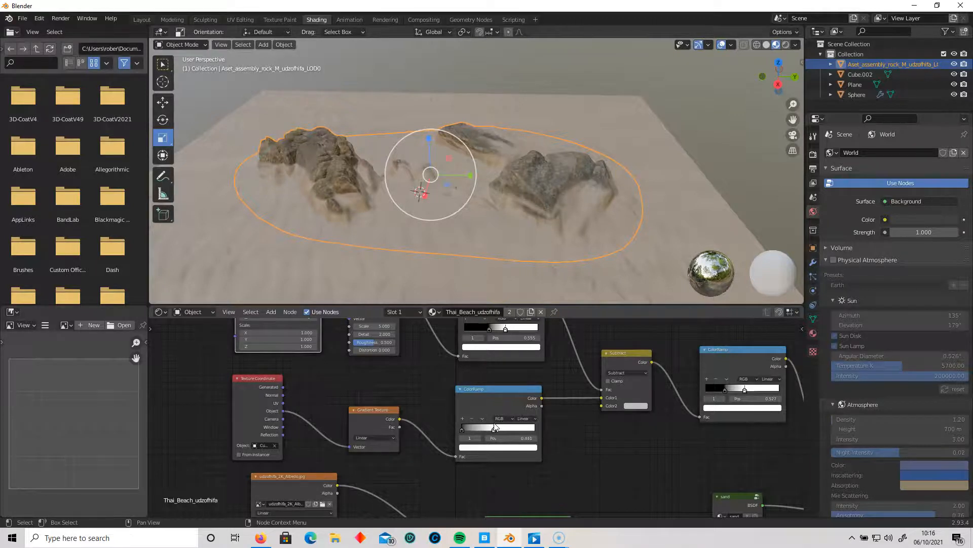
Move the gradient control cube by about 0.35 m, slightly down and towards the rocks, to expose more rock
{"action": "scroll", "coordinate": [530, 228], "scroll_direction": "up", "scroll_amount": 8}
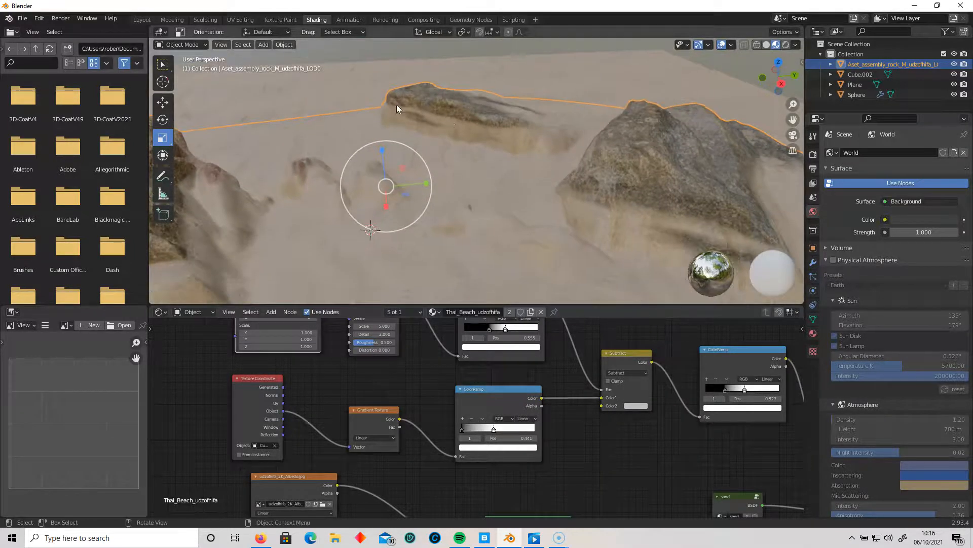
{"action": "middle_click_drag", "start_coordinate": [418, 120], "coordinate": [543, 171]}
{"action": "scroll", "coordinate": [549, 171], "scroll_direction": "down", "scroll_amount": 6}
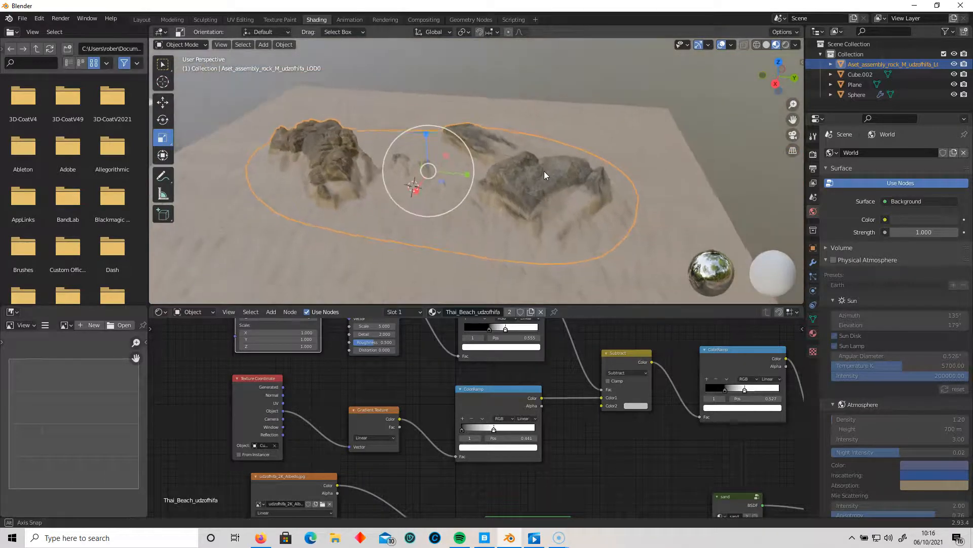
{"action": "middle_click_drag", "start_coordinate": [341, 160], "coordinate": [203, 135]}
{"action": "left_click", "coordinate": [205, 133]}
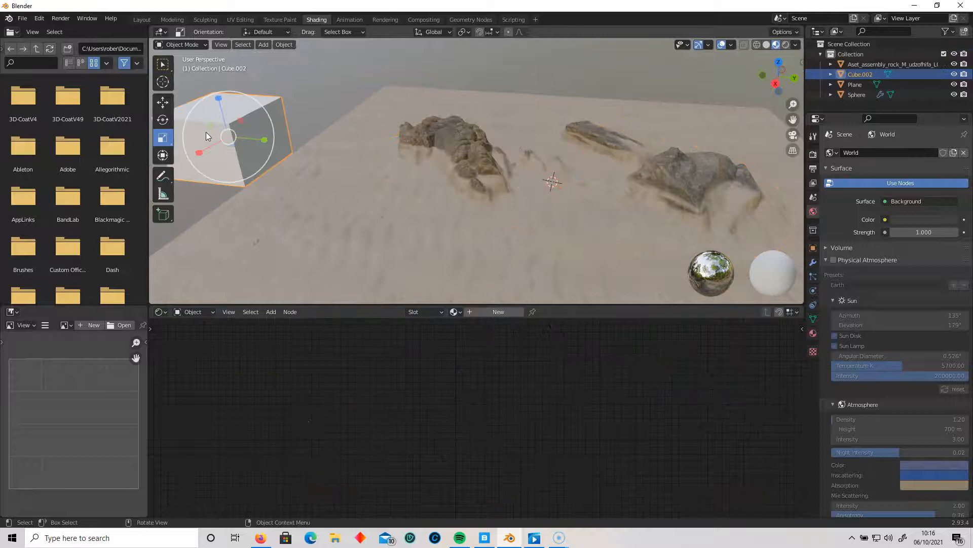
{"action": "key", "text": "g"}
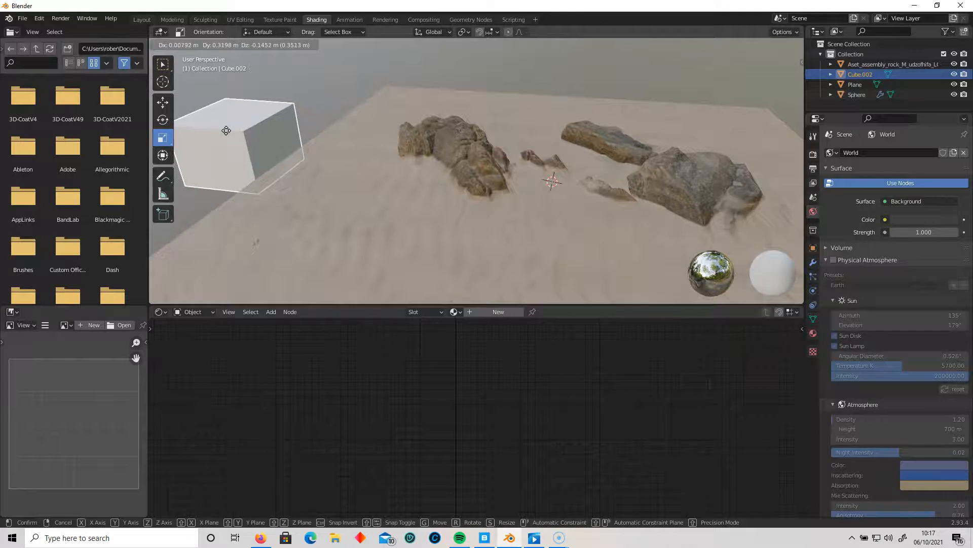
{"action": "left_click", "coordinate": [226, 131]}
On the rock material, set the final ColorRamp's black stop to about 0.241 and the lower ColorRamp's white stop to about 0.477
{"action": "left_click", "coordinate": [490, 168]}
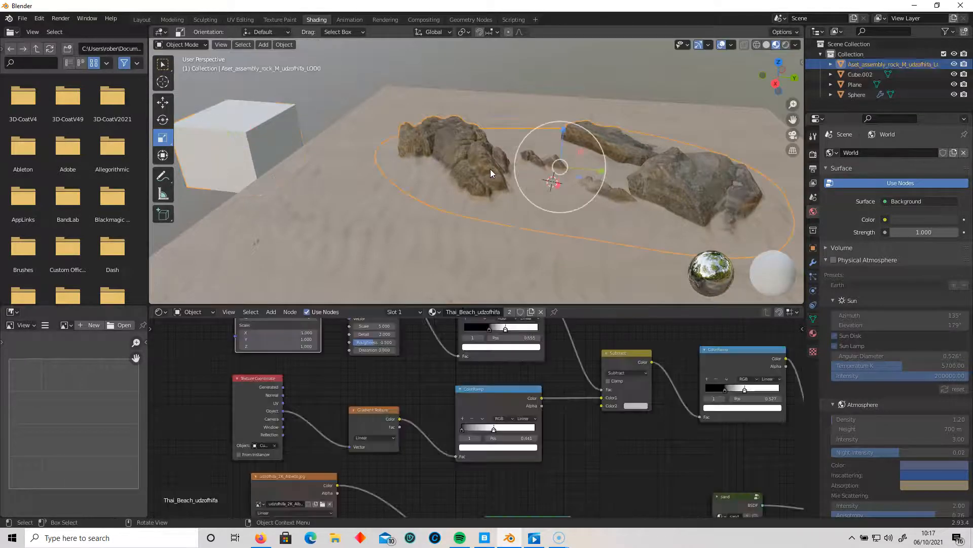
{"action": "left_click_drag", "start_coordinate": [748, 391], "coordinate": [720, 393]}
{"action": "left_click_drag", "start_coordinate": [494, 429], "coordinate": [496, 429]}
{"action": "middle_click_drag", "start_coordinate": [574, 231], "coordinate": [506, 274]}
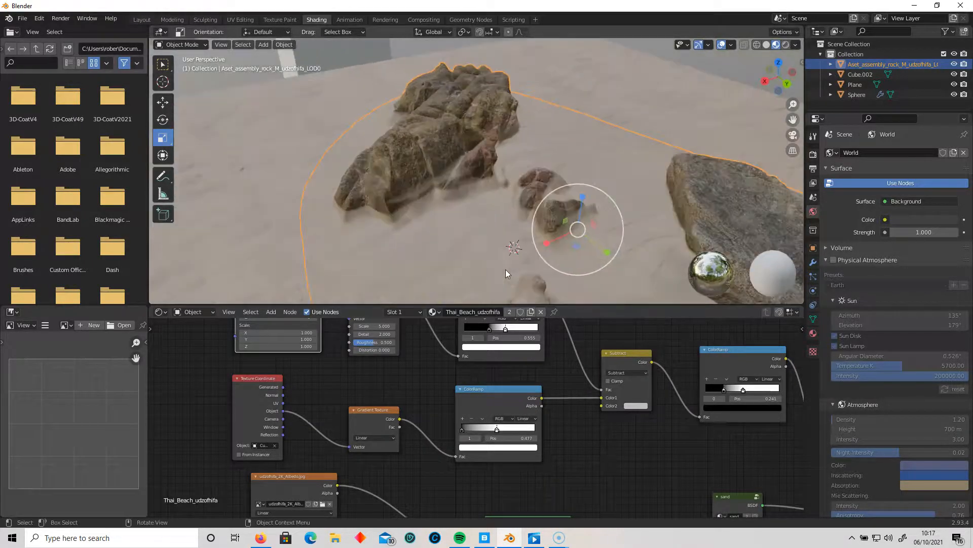
{"action": "scroll", "coordinate": [506, 273], "scroll_direction": "down", "scroll_amount": 3}
Try moving the rock assembly across the sand plane to test the blend, and undo the move
{"action": "left_click", "coordinate": [680, 114]}
{"action": "scroll", "coordinate": [678, 118], "scroll_direction": "down", "scroll_amount": 1}
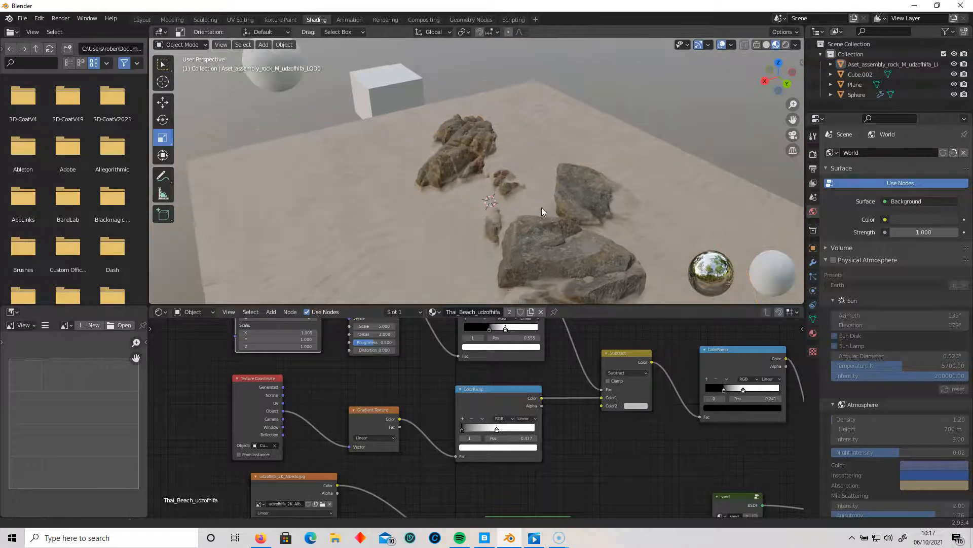
{"action": "middle_click_drag", "start_coordinate": [542, 207], "coordinate": [528, 181], "text": "shift"}
{"action": "scroll", "coordinate": [529, 182], "scroll_direction": "down", "scroll_amount": 3}
{"action": "left_click", "coordinate": [527, 196]}
{"action": "scroll", "coordinate": [528, 197], "scroll_direction": "up", "scroll_amount": 2}
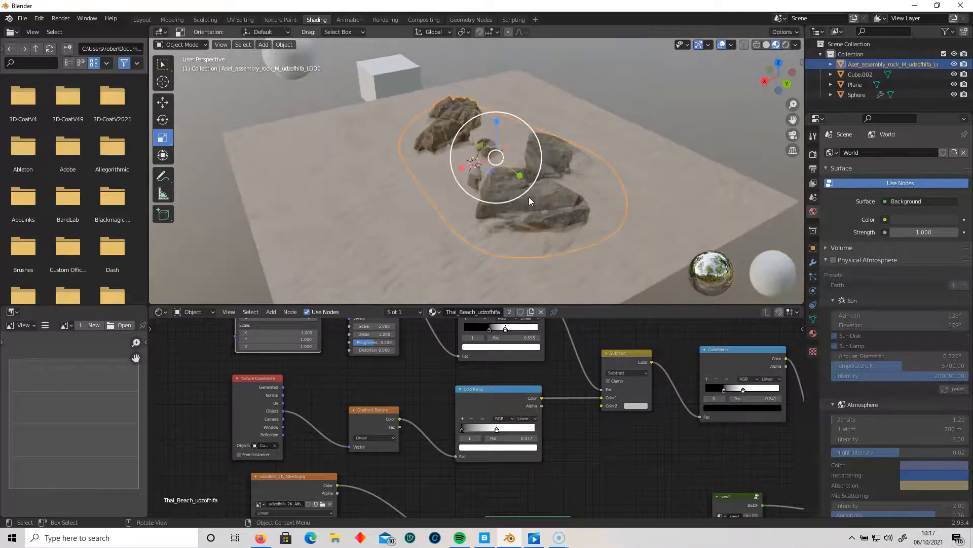
{"action": "key", "text": "g"}
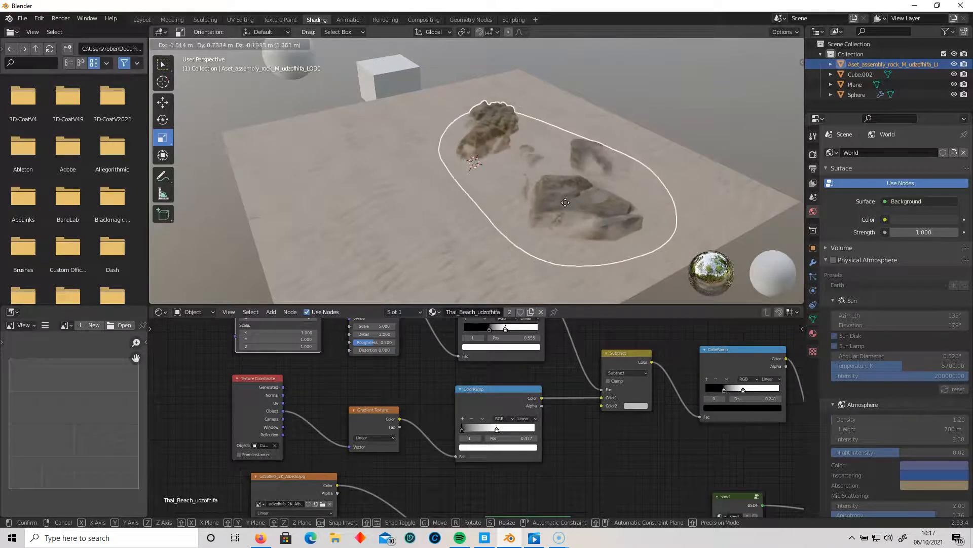
{"action": "left_click", "coordinate": [551, 201]}
{"action": "key", "text": "ctrl+z"}
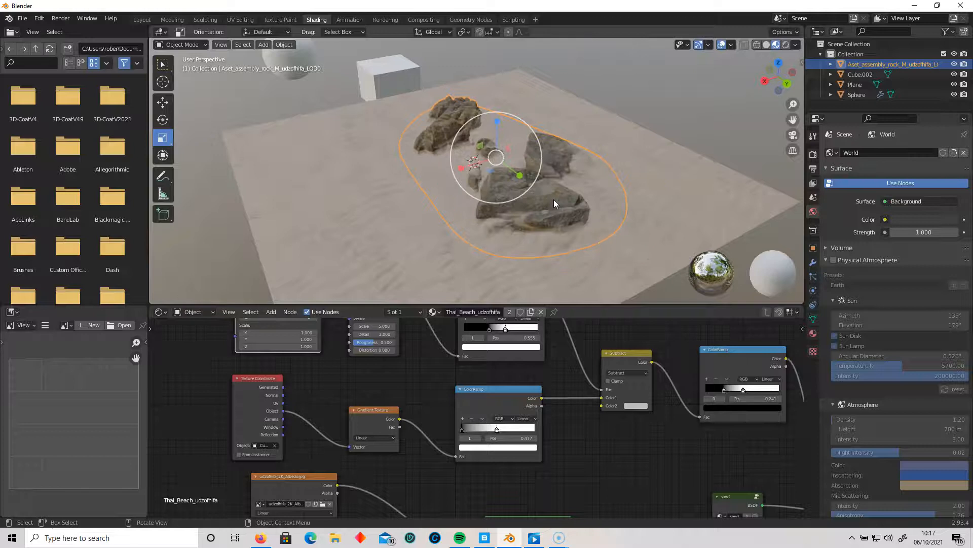
Duplicate the rock assembly onto the empty sand beside the original and rotate the copy about its vertical axis
{"action": "key", "text": "shift+d"}
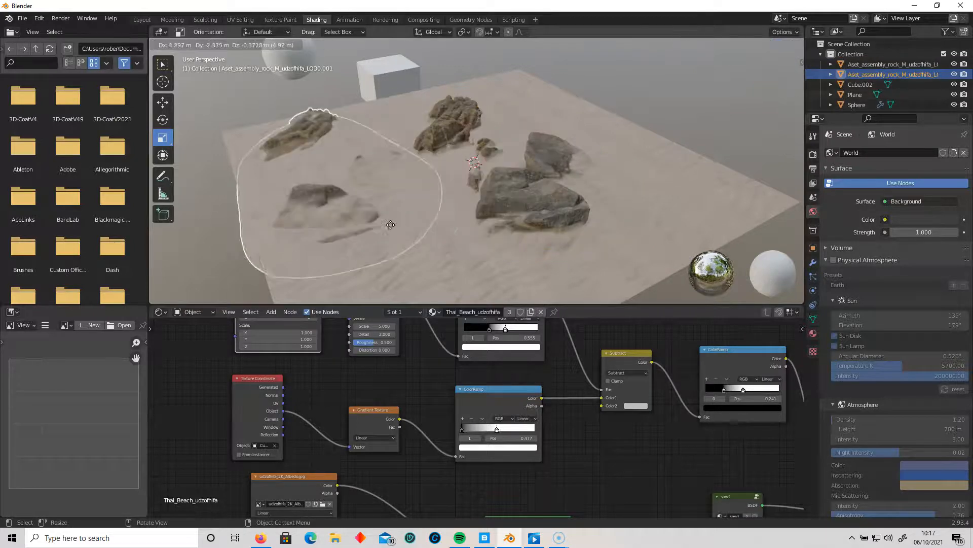
{"action": "left_click", "coordinate": [411, 220]}
{"action": "middle_click_drag", "start_coordinate": [442, 207], "coordinate": [589, 193]}
{"action": "scroll", "coordinate": [561, 186], "scroll_direction": "up", "scroll_amount": 1}
{"action": "scroll", "coordinate": [561, 187], "scroll_direction": "up", "scroll_amount": 1}
{"action": "scroll", "coordinate": [561, 187], "scroll_direction": "down", "scroll_amount": 1}
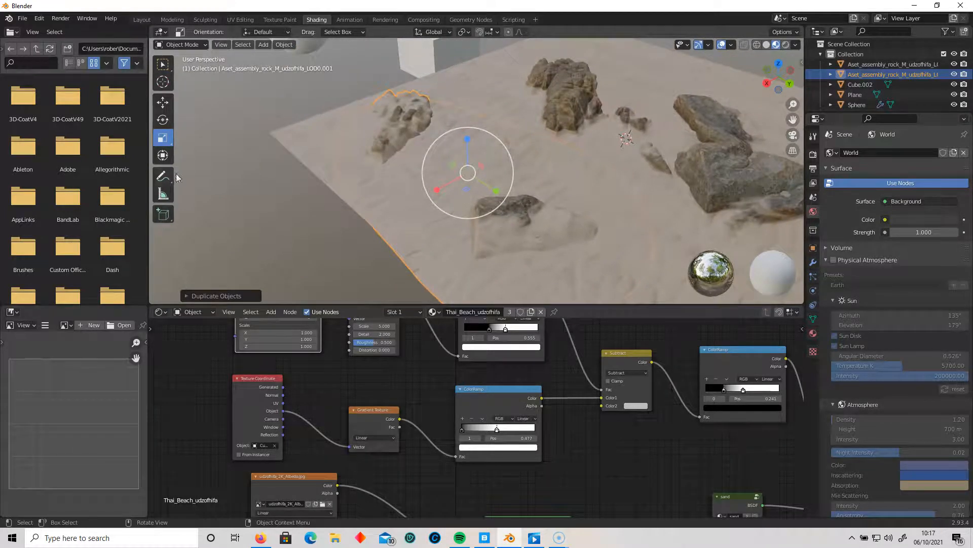
{"action": "left_click", "coordinate": [163, 120]}
{"action": "left_click_drag", "start_coordinate": [472, 199], "coordinate": [488, 94]}
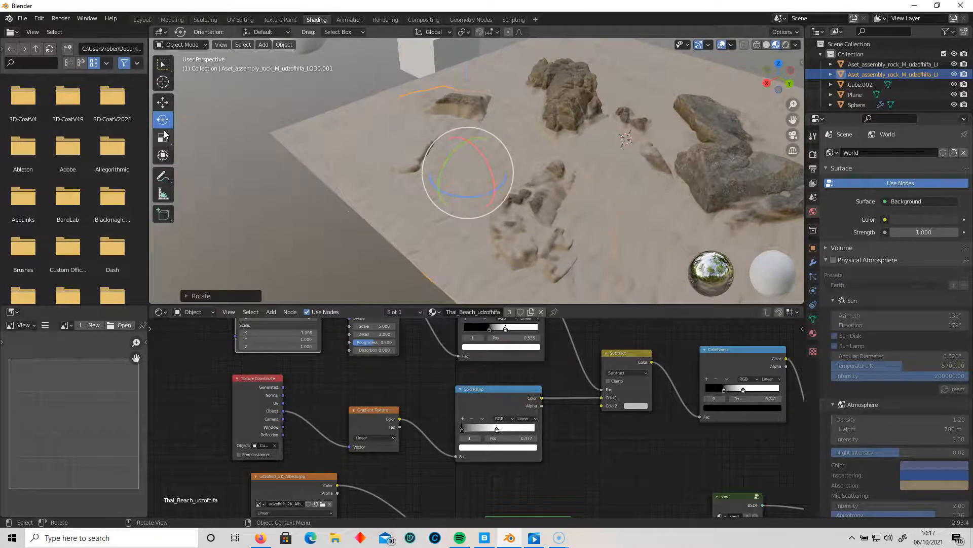
Flatten the duplicated rock assembly along Z and shift it slightly upwards so its rocks rise out of the sand
{"action": "left_click", "coordinate": [163, 137]}
{"action": "left_click_drag", "start_coordinate": [467, 139], "coordinate": [467, 158]}
{"action": "key", "text": "g"}
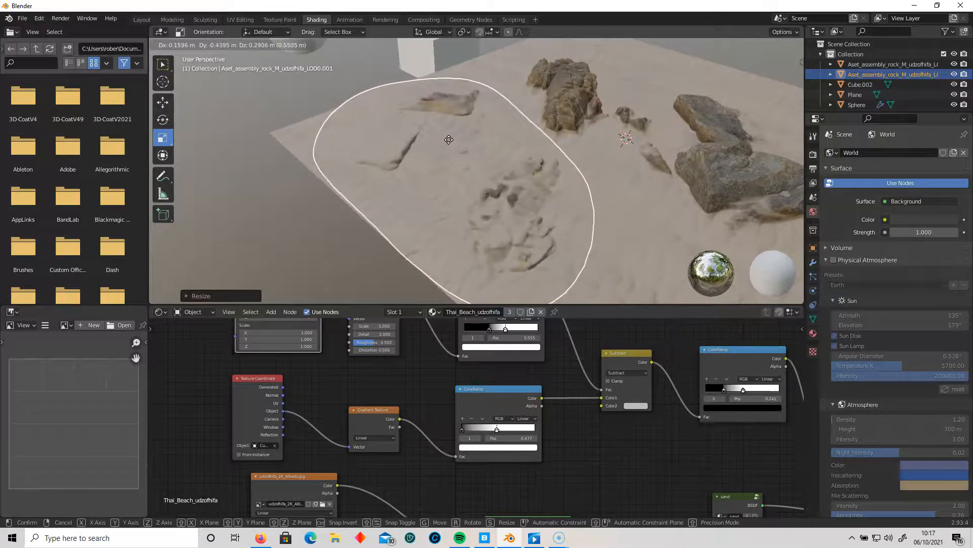
{"action": "left_click", "coordinate": [457, 157]}
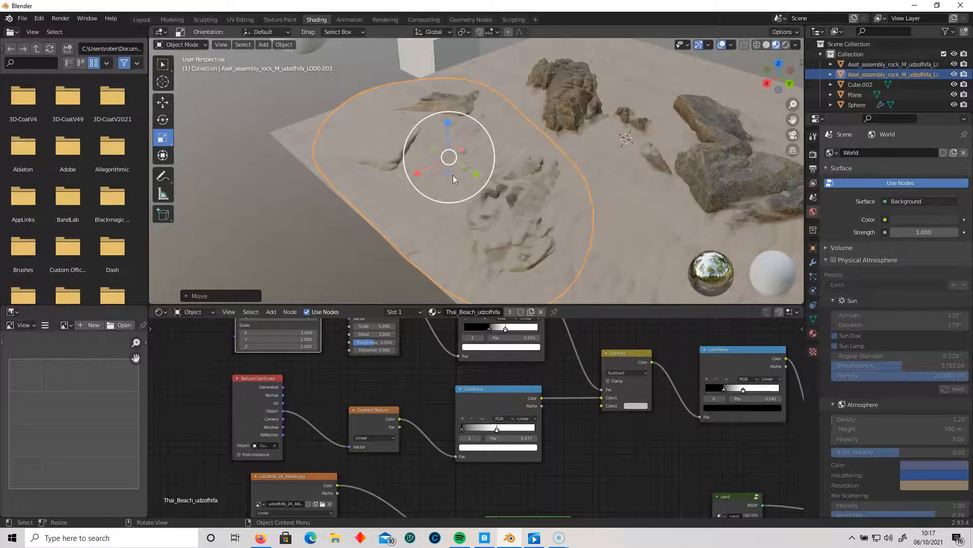
{"action": "key", "text": "g"}
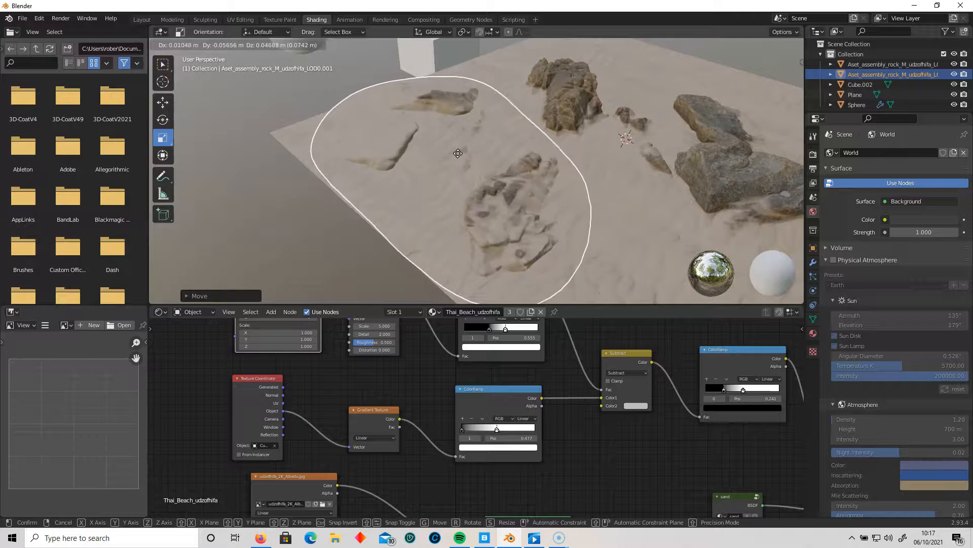
{"action": "left_click", "coordinate": [458, 153]}
Examine both rock assemblies on the sand and the material's complete node tree, from the noise and gradient branches to the Material Output
{"action": "middle_click_drag", "start_coordinate": [573, 209], "coordinate": [503, 248]}
{"action": "scroll", "coordinate": [542, 220], "scroll_direction": "down", "scroll_amount": 2}
{"action": "scroll", "coordinate": [538, 229], "scroll_direction": "up", "scroll_amount": 1}
{"action": "scroll", "coordinate": [538, 233], "scroll_direction": "down", "scroll_amount": 3}
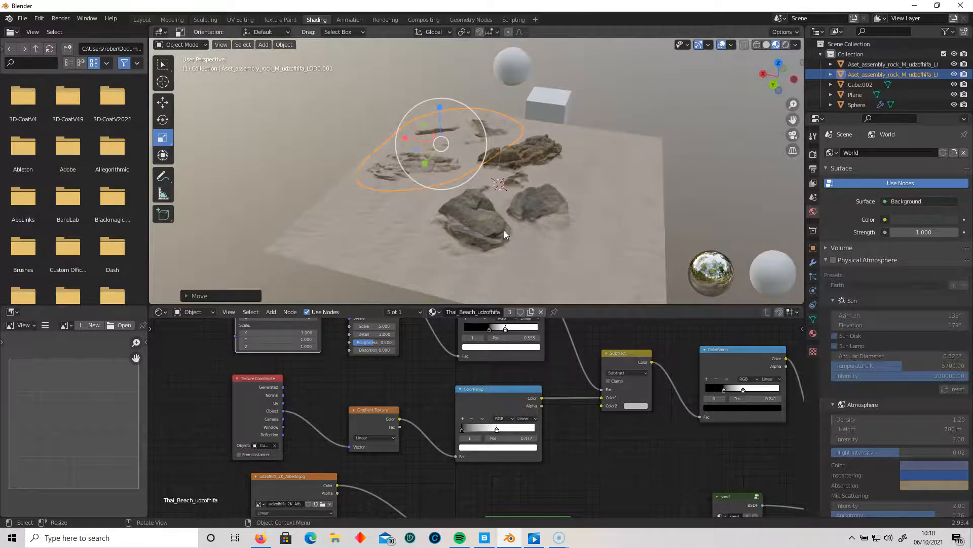
{"action": "mouse_move", "coordinate": [485, 542]}
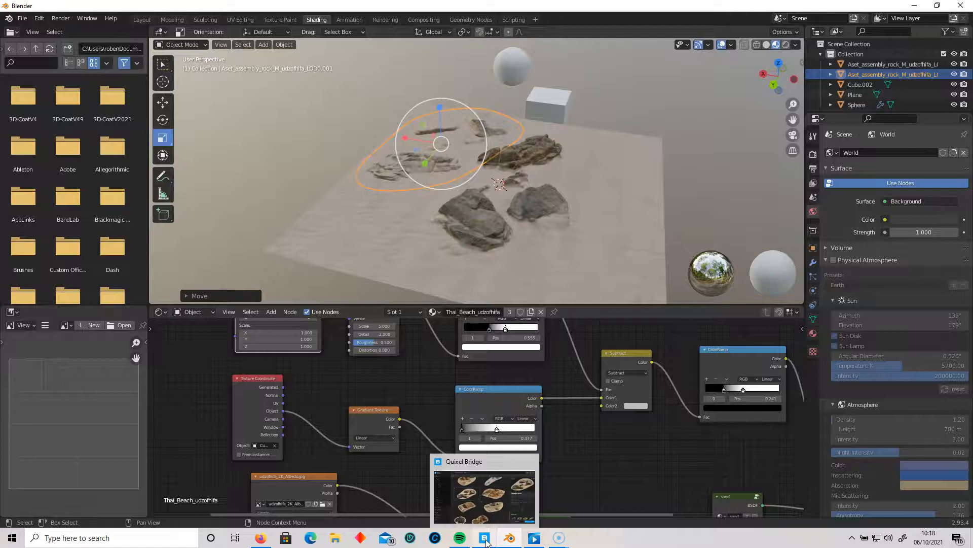
{"action": "scroll", "coordinate": [610, 439], "scroll_direction": "down", "scroll_amount": 5}
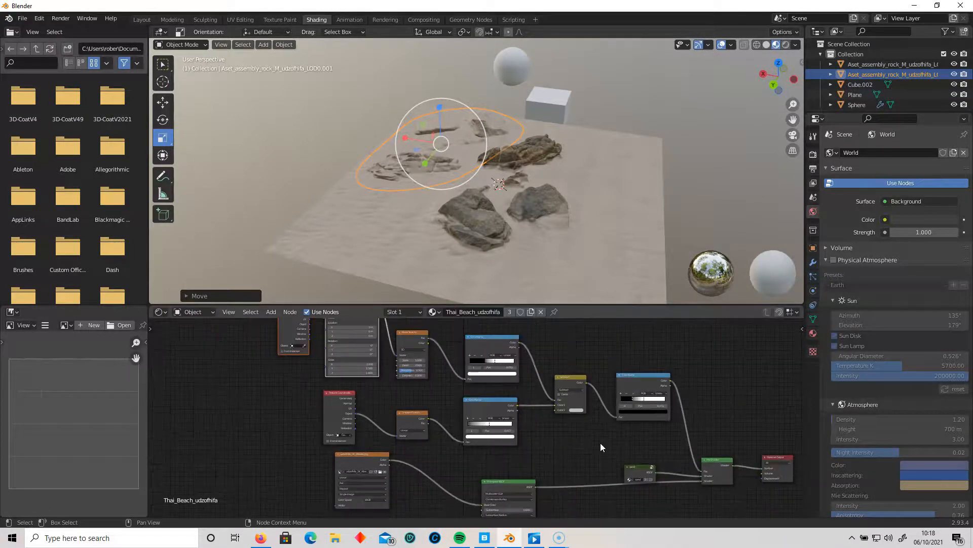
{"action": "middle_click_drag", "start_coordinate": [565, 460], "coordinate": [557, 424]}
{"action": "scroll", "coordinate": [524, 440], "scroll_direction": "down", "scroll_amount": 2}
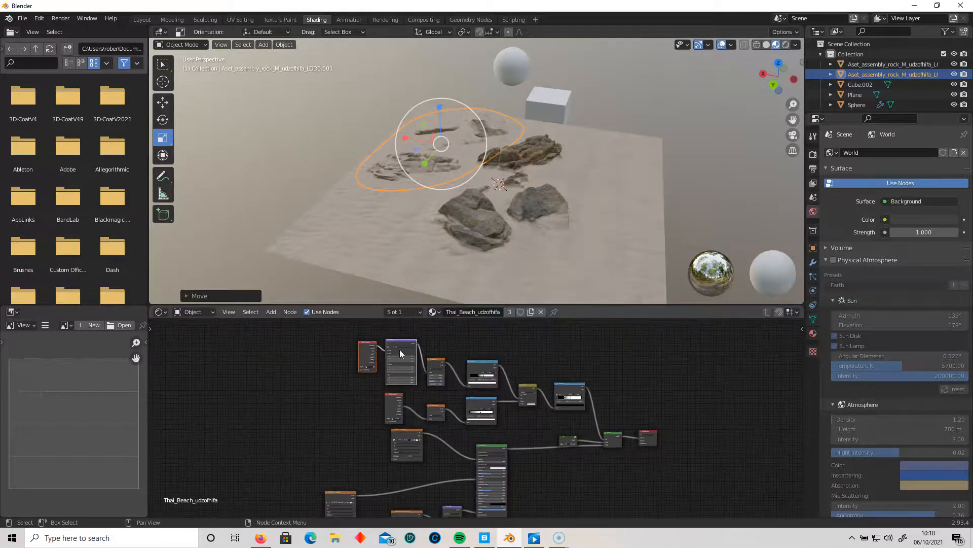
{"action": "scroll", "coordinate": [558, 445], "scroll_direction": "up", "scroll_amount": 4}
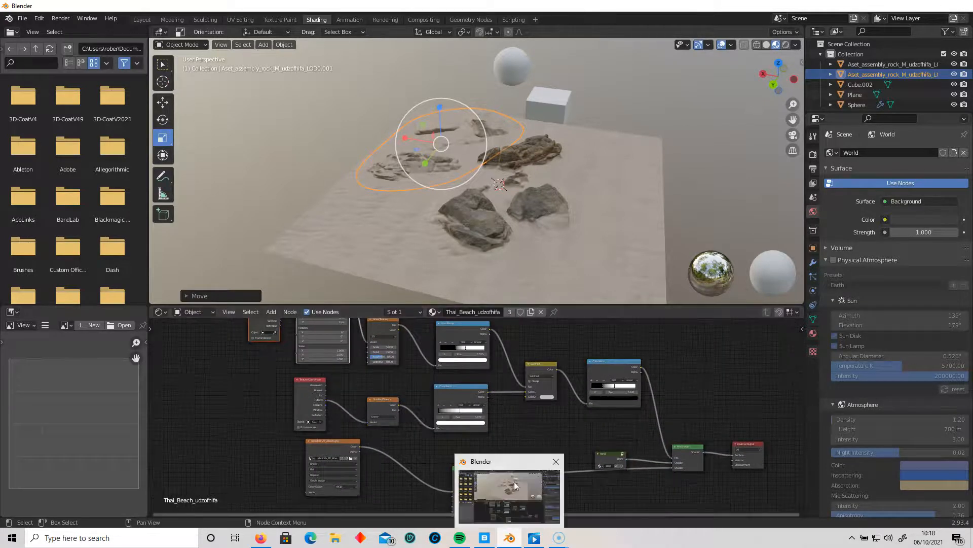
{"action": "scroll", "coordinate": [515, 426], "scroll_direction": "down", "scroll_amount": 2}
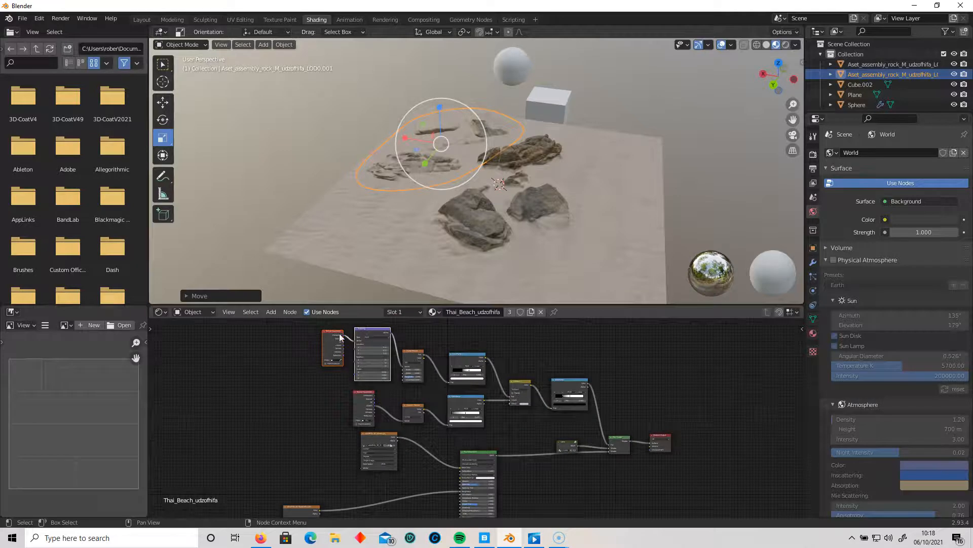
{"action": "left_click_drag", "start_coordinate": [284, 326], "coordinate": [281, 410]}
{"action": "scroll", "coordinate": [467, 439], "scroll_direction": "up", "scroll_amount": 3}
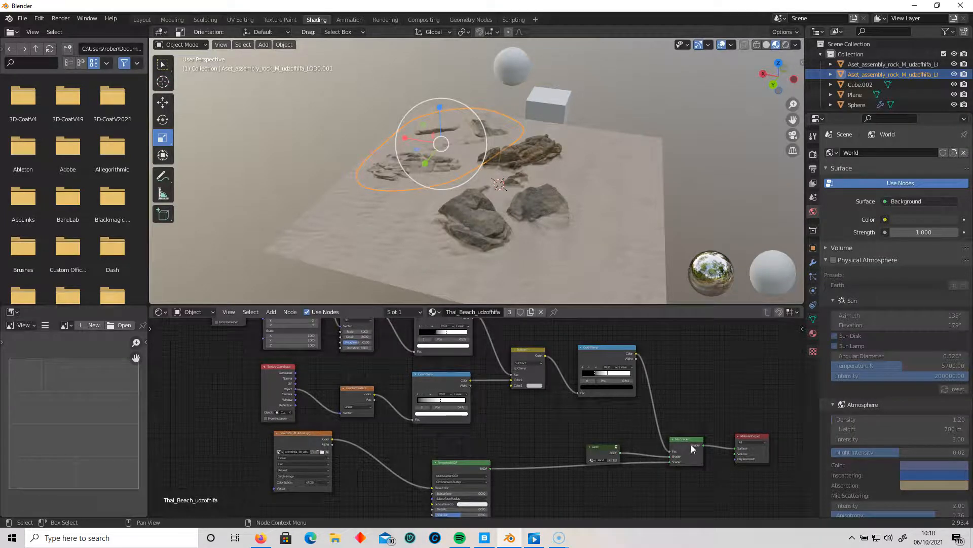
Switch to Quixel Bridge and browse the Thai rock assemblies among the 3D assets
{"action": "mouse_move", "coordinate": [506, 539]}
{"action": "left_click", "coordinate": [491, 490]}
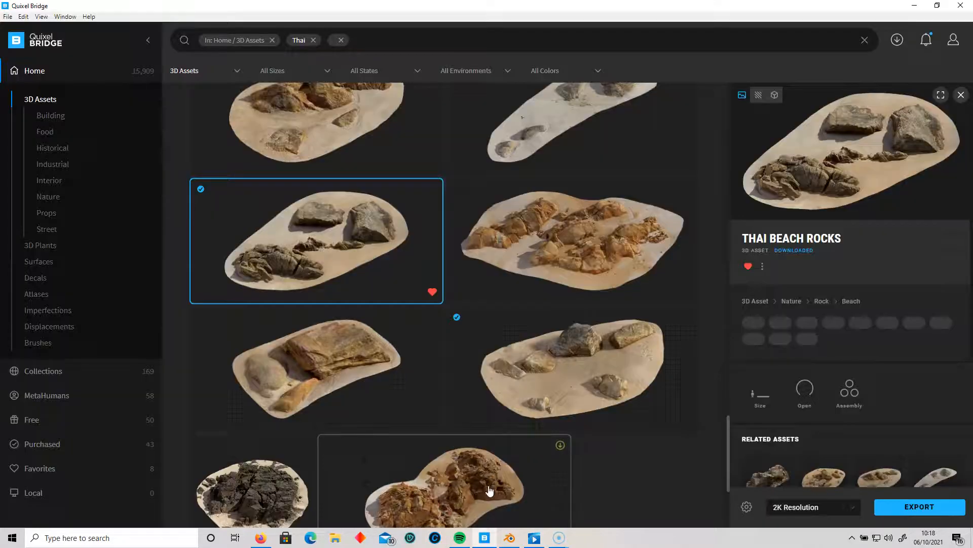
{"action": "scroll", "coordinate": [490, 418], "scroll_direction": "down", "scroll_amount": 3}
{"action": "scroll", "coordinate": [497, 437], "scroll_direction": "up", "scroll_amount": 7}
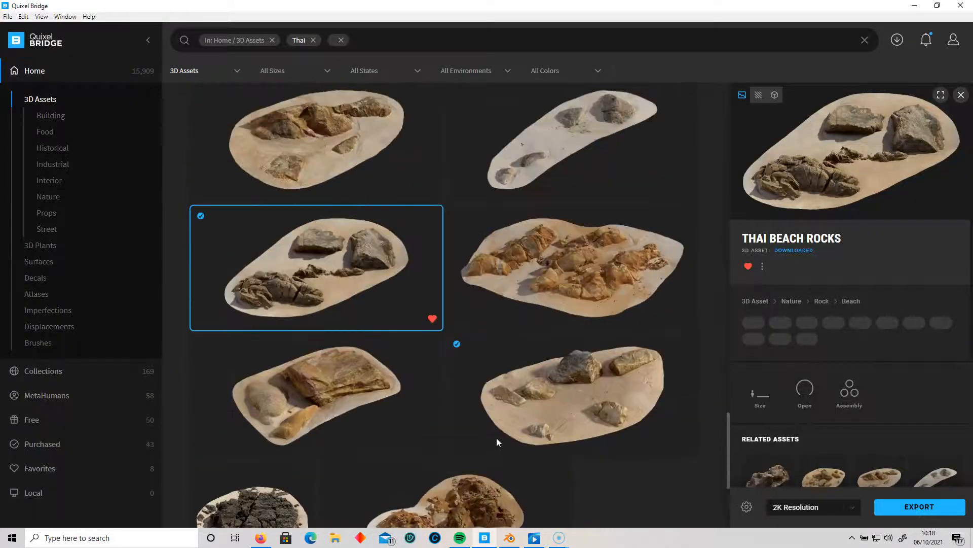
Examine a Thai Beach Rocks assembly and look through the favorite assets for another rock assembly
{"action": "left_click", "coordinate": [344, 307]}
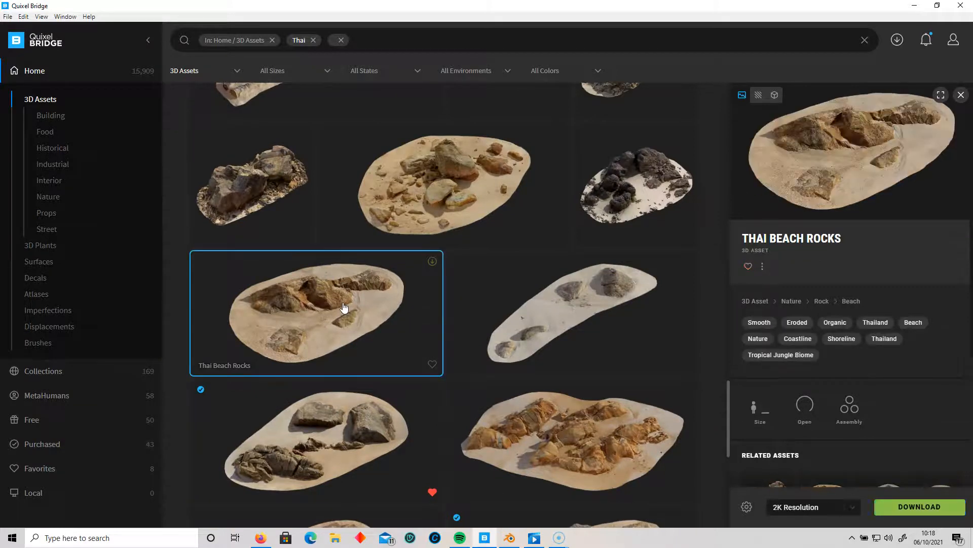
{"action": "scroll", "coordinate": [421, 386], "scroll_direction": "up", "scroll_amount": 4}
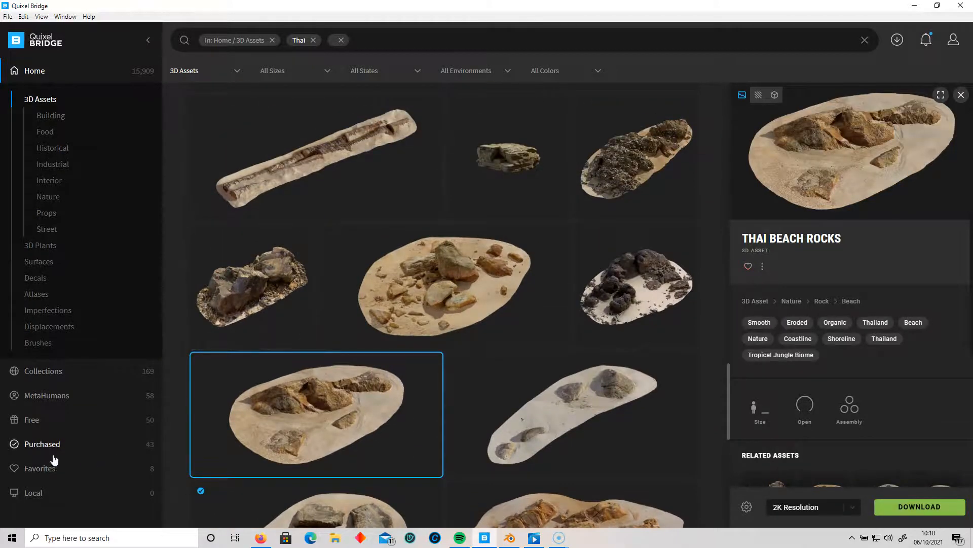
{"action": "left_click", "coordinate": [48, 469]}
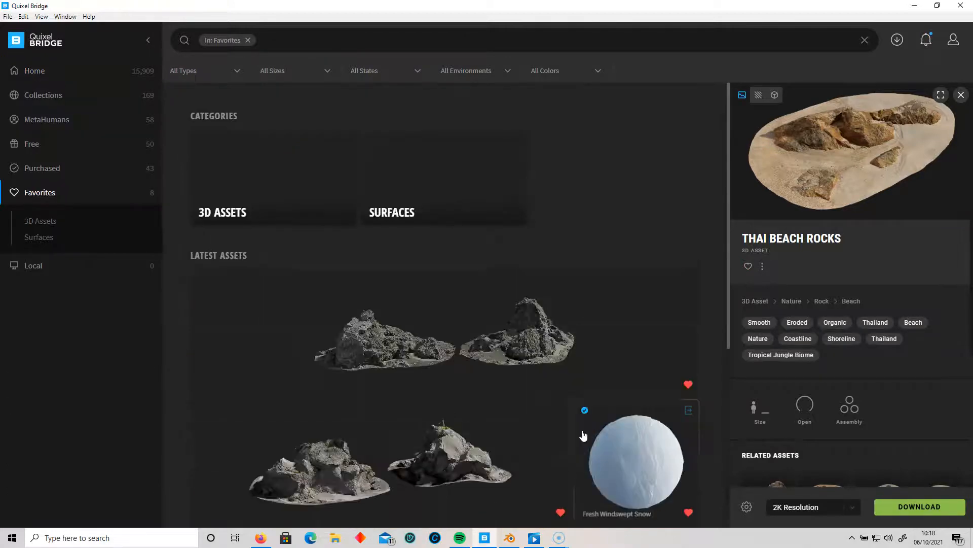
{"action": "scroll", "coordinate": [588, 420], "scroll_direction": "down", "scroll_amount": 5}
{"action": "scroll", "coordinate": [554, 418], "scroll_direction": "up", "scroll_amount": 6}
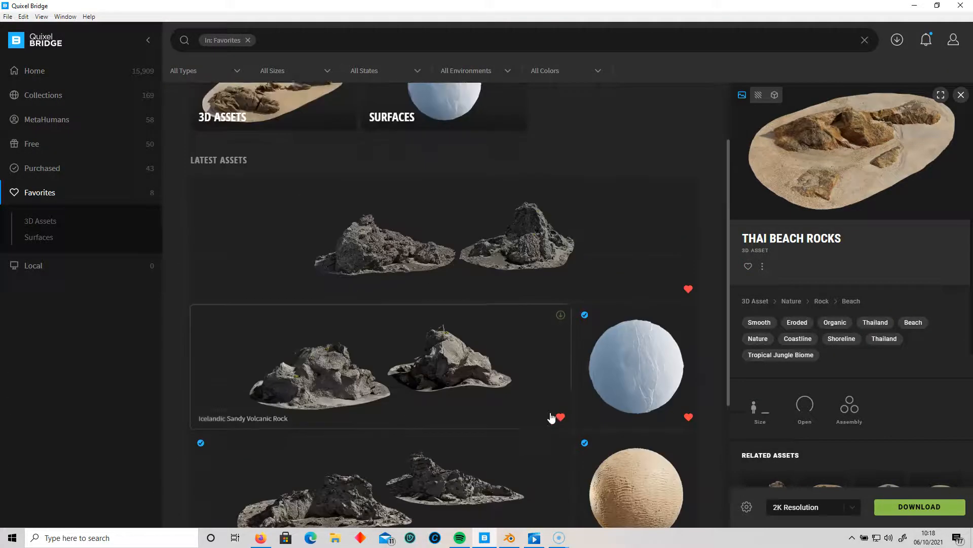
{"action": "scroll", "coordinate": [561, 420], "scroll_direction": "down", "scroll_amount": 5}
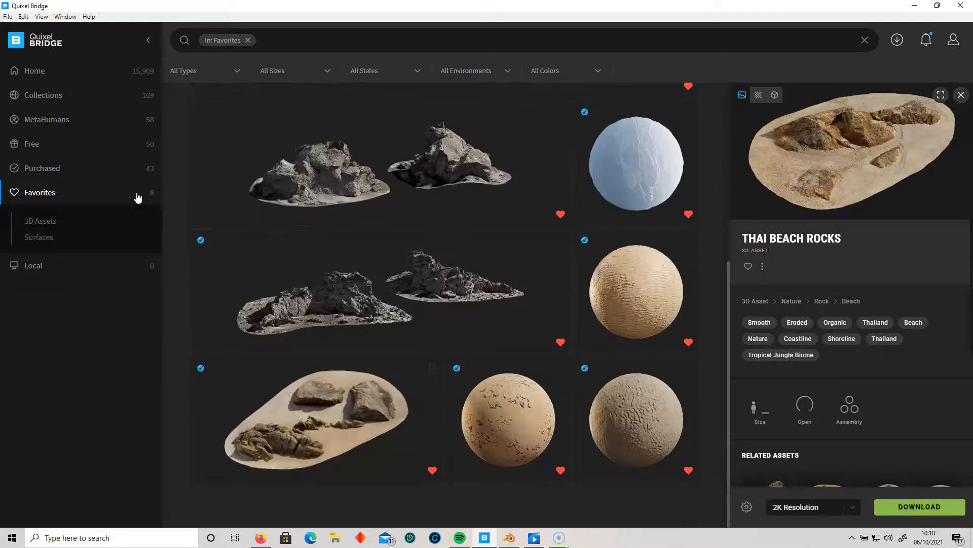
{"action": "left_click", "coordinate": [145, 40]}
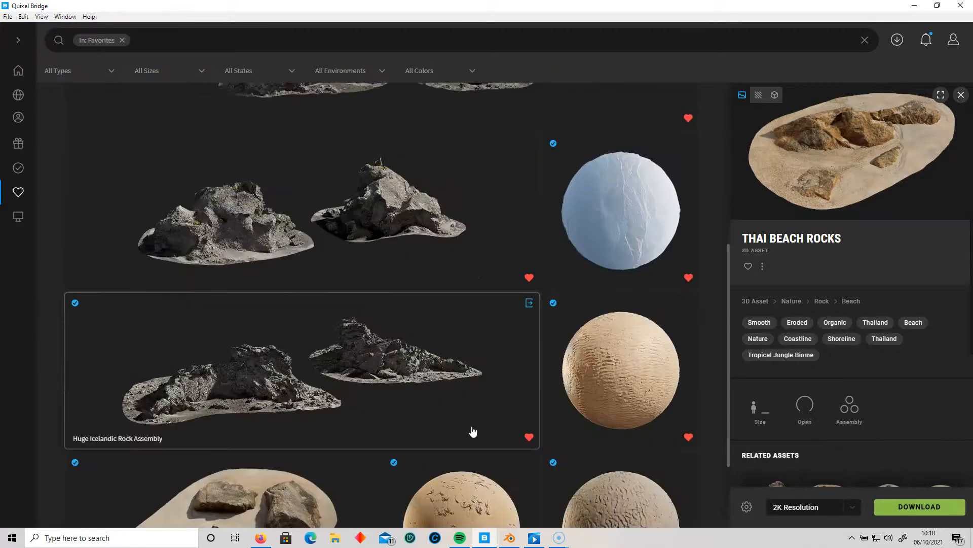
{"action": "scroll", "coordinate": [471, 429], "scroll_direction": "down", "scroll_amount": 3}
{"action": "scroll", "coordinate": [108, 111], "scroll_direction": "up", "scroll_amount": 5}
{"action": "left_click", "coordinate": [18, 40]}
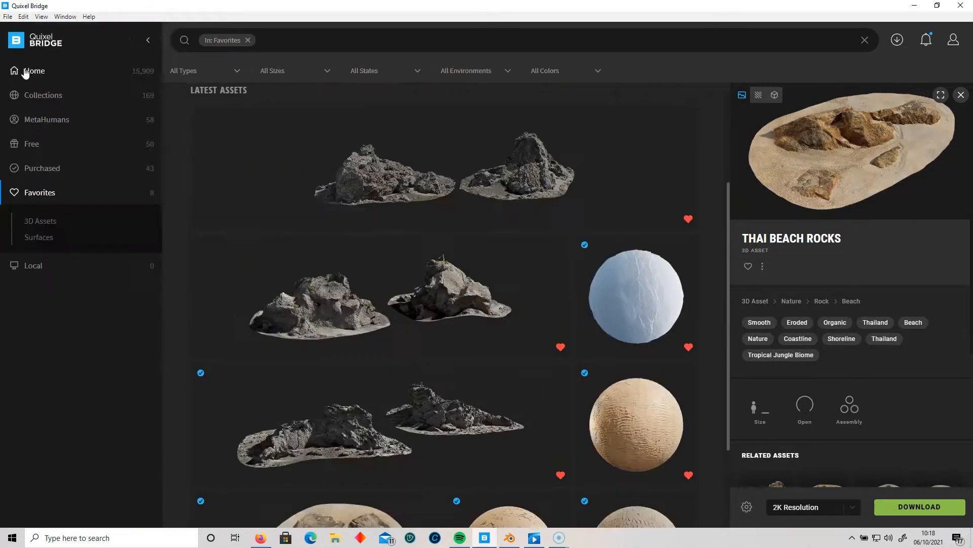
Search the whole asset library for "thai" and browse the beach rock assemblies among the results
{"action": "left_click", "coordinate": [35, 71]}
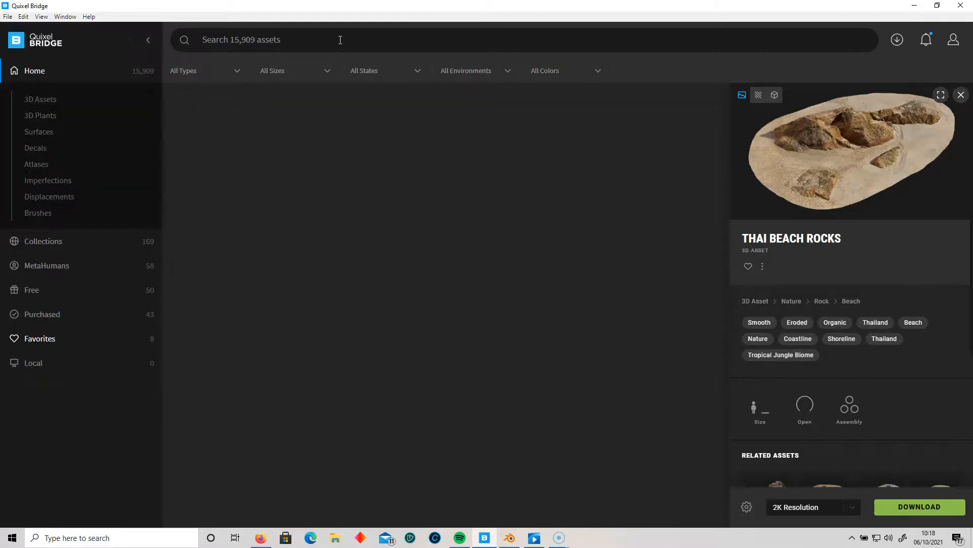
{"action": "left_click", "coordinate": [341, 40]}
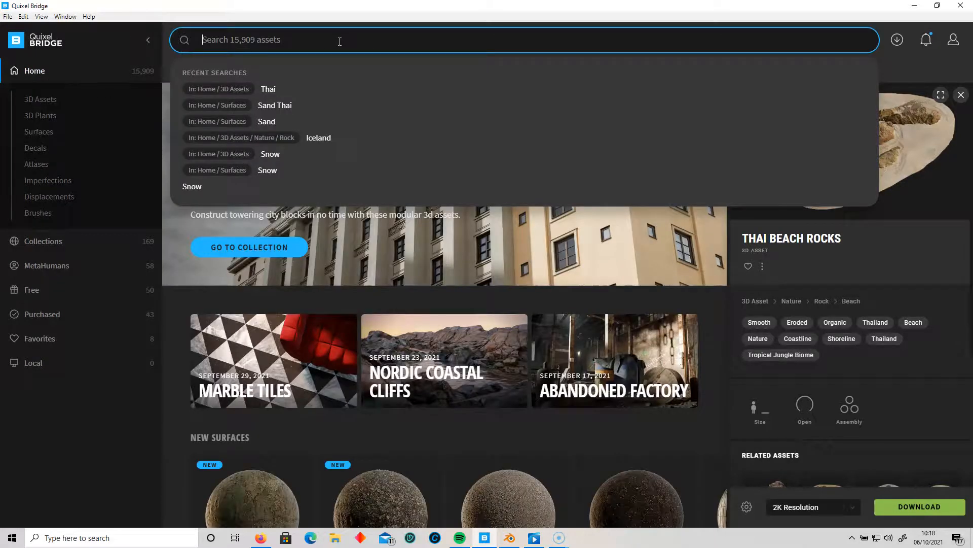
{"action": "type", "text": "thai"}
{"action": "key", "text": "Return"}
{"action": "scroll", "coordinate": [535, 394], "scroll_direction": "down", "scroll_amount": 10}
{"action": "scroll", "coordinate": [534, 394], "scroll_direction": "down", "scroll_amount": 8}
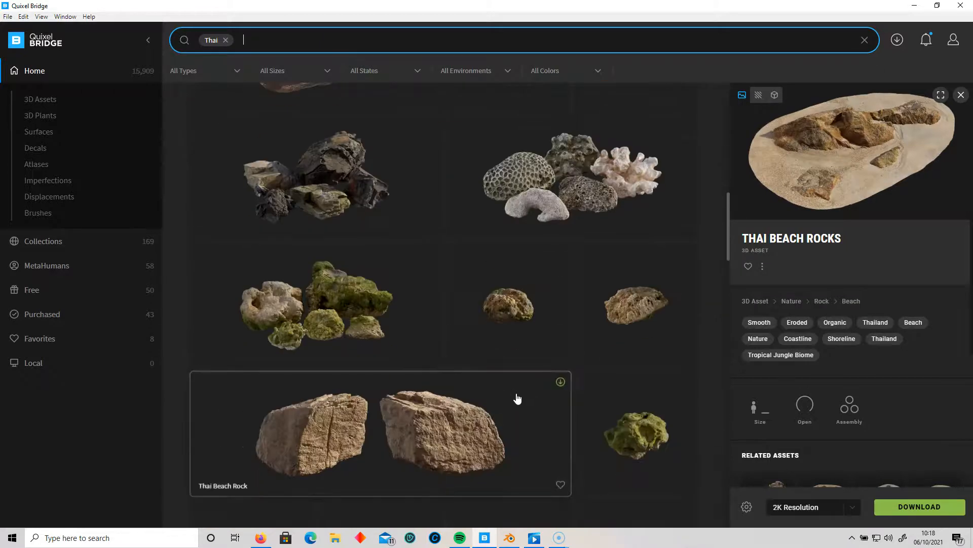
{"action": "scroll", "coordinate": [504, 341], "scroll_direction": "down", "scroll_amount": 10}
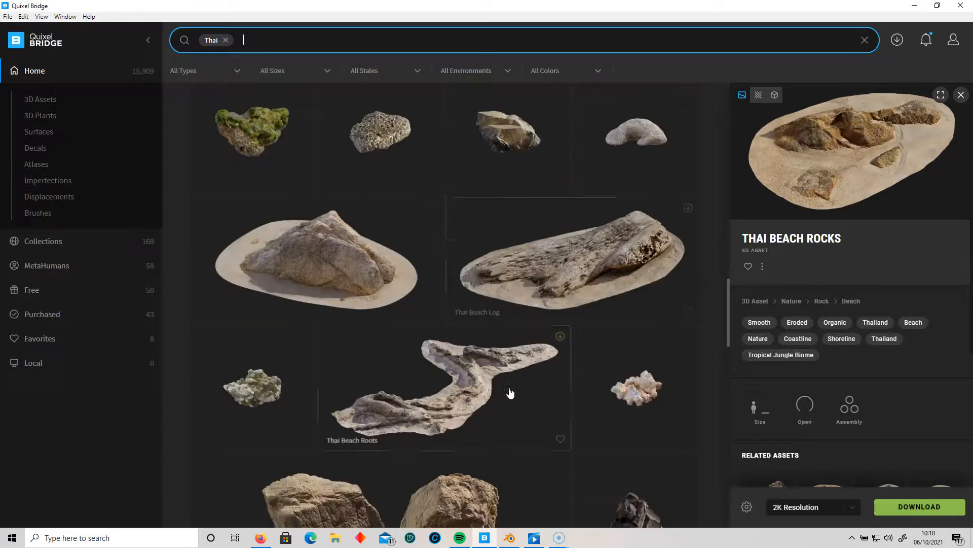
{"action": "scroll", "coordinate": [444, 408], "scroll_direction": "down", "scroll_amount": 15}
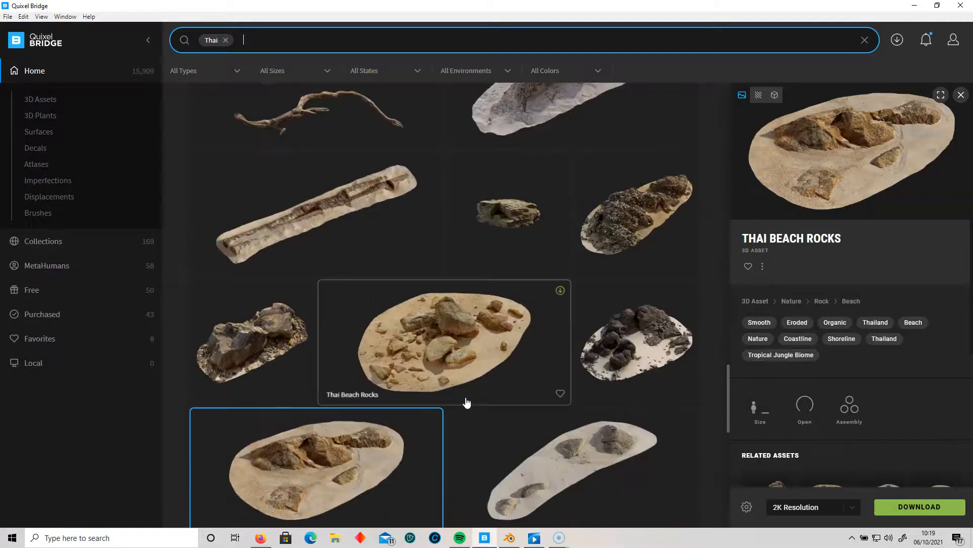
{"action": "scroll", "coordinate": [507, 396], "scroll_direction": "down", "scroll_amount": 4}
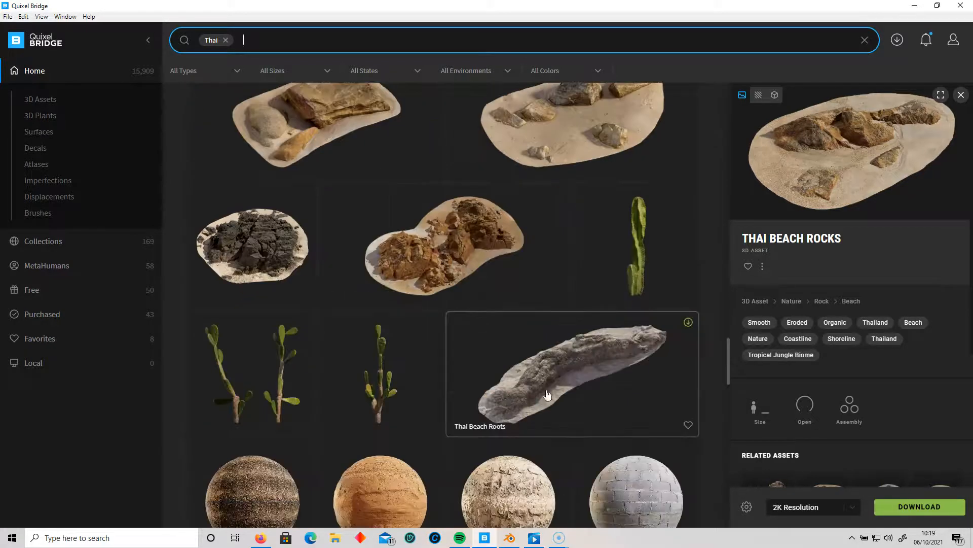
Download the reddish-brown Thai Beach Rocks assembly beside the cactus at 2K resolution and export it to Blender
{"action": "left_click", "coordinate": [436, 241]}
{"action": "scroll", "coordinate": [518, 264], "scroll_direction": "down", "scroll_amount": 10}
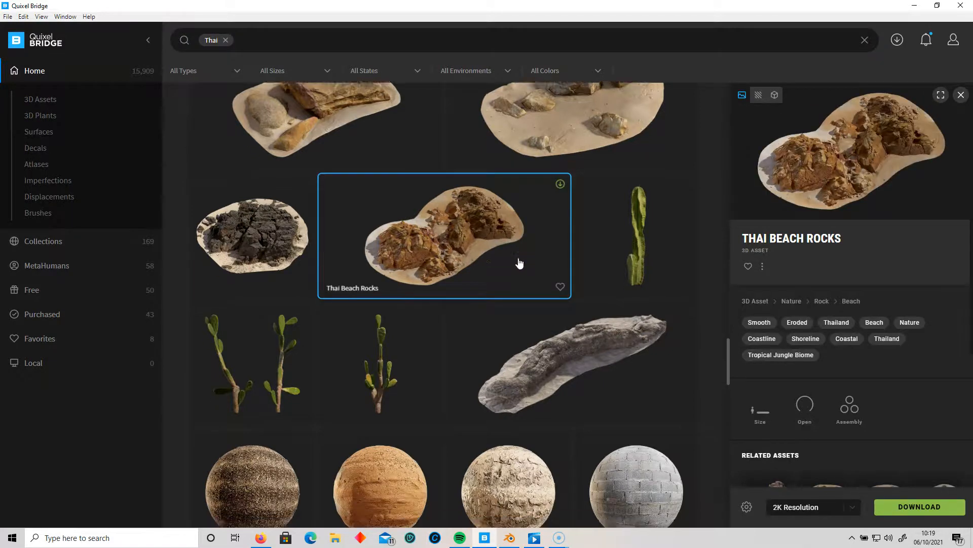
{"action": "scroll", "coordinate": [535, 362], "scroll_direction": "up", "scroll_amount": 10}
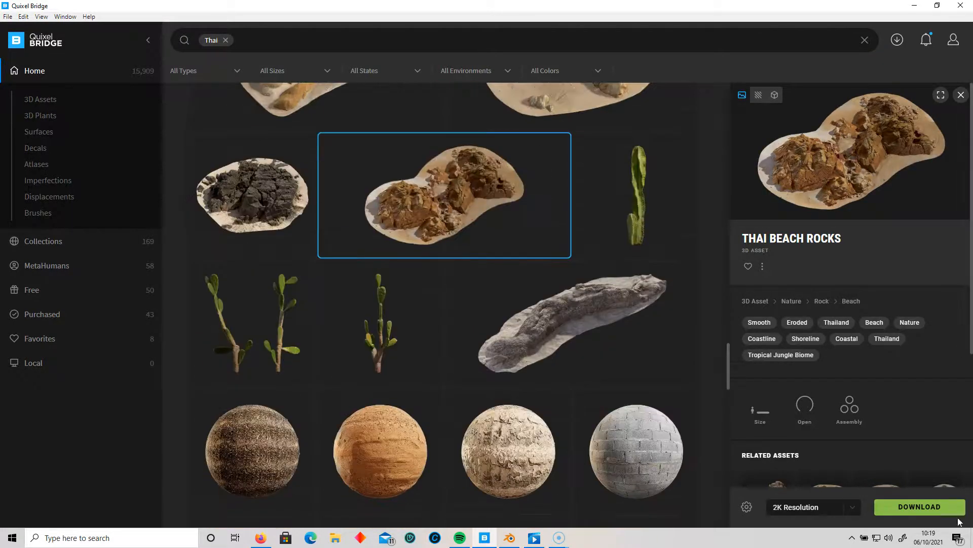
{"action": "left_click", "coordinate": [909, 510]}
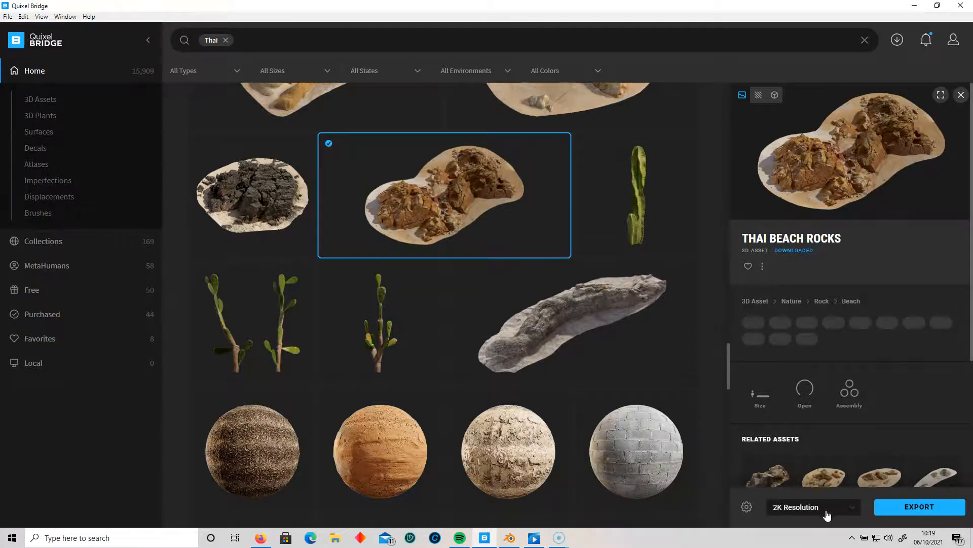
{"action": "left_click", "coordinate": [919, 508]}
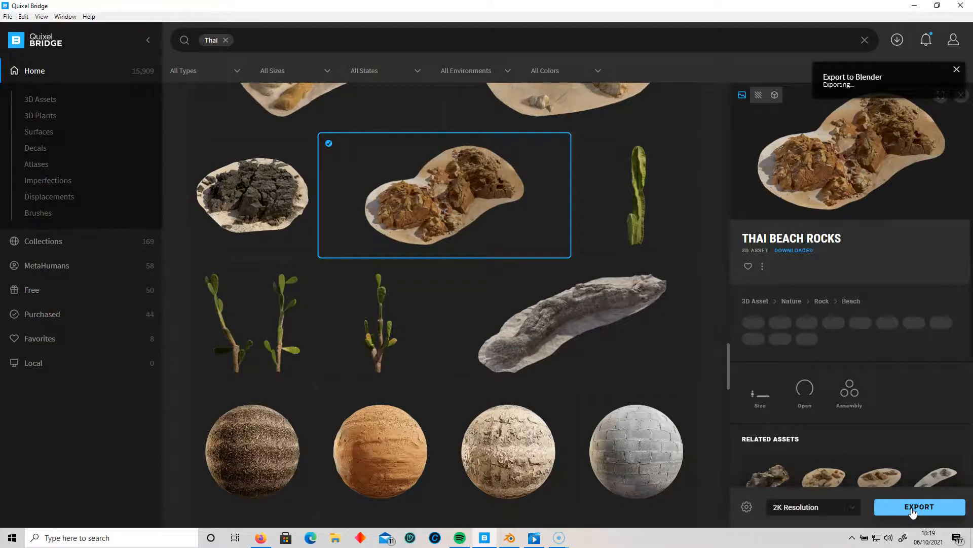
Switch to Blender and scale the imported brown rock assembly up uniformly to about three times its size
{"action": "mouse_move", "coordinate": [566, 543]}
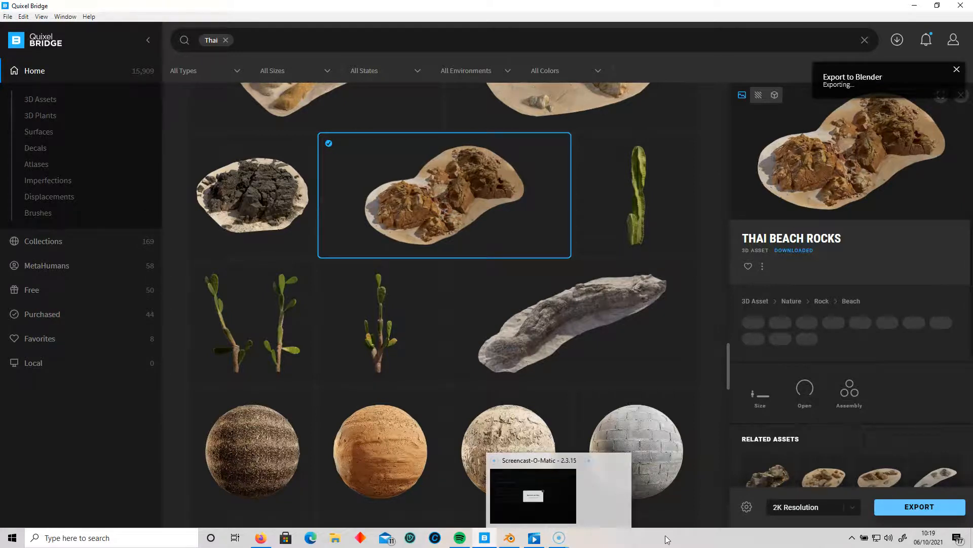
{"action": "mouse_move", "coordinate": [509, 545]}
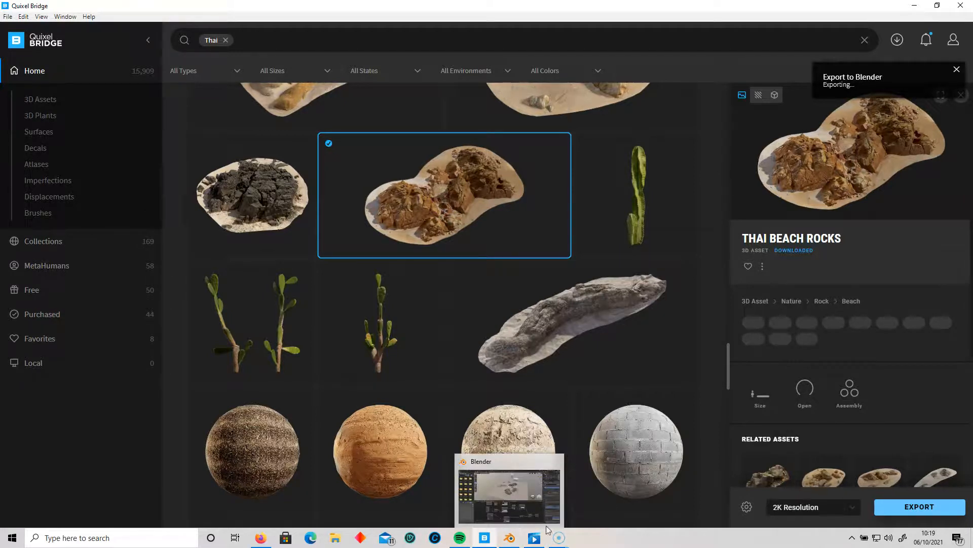
{"action": "left_click", "coordinate": [509, 537]}
{"action": "key", "text": "s"}
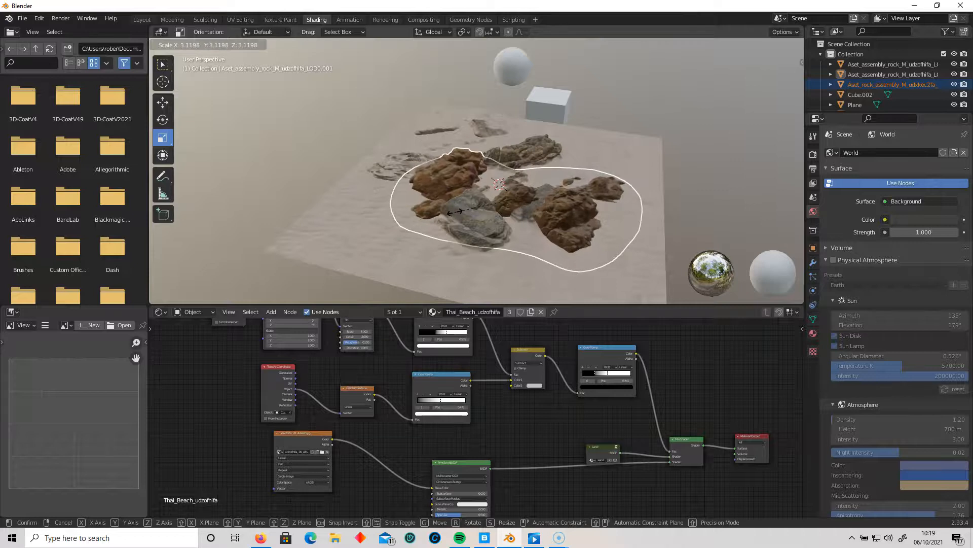
{"action": "left_click", "coordinate": [457, 212]}
Move the brown rock assembly across the sand plane to the outer side of the grey rocks, away from the cube
{"action": "middle_click_drag", "start_coordinate": [462, 226], "coordinate": [408, 239]}
{"action": "key", "text": "g"}
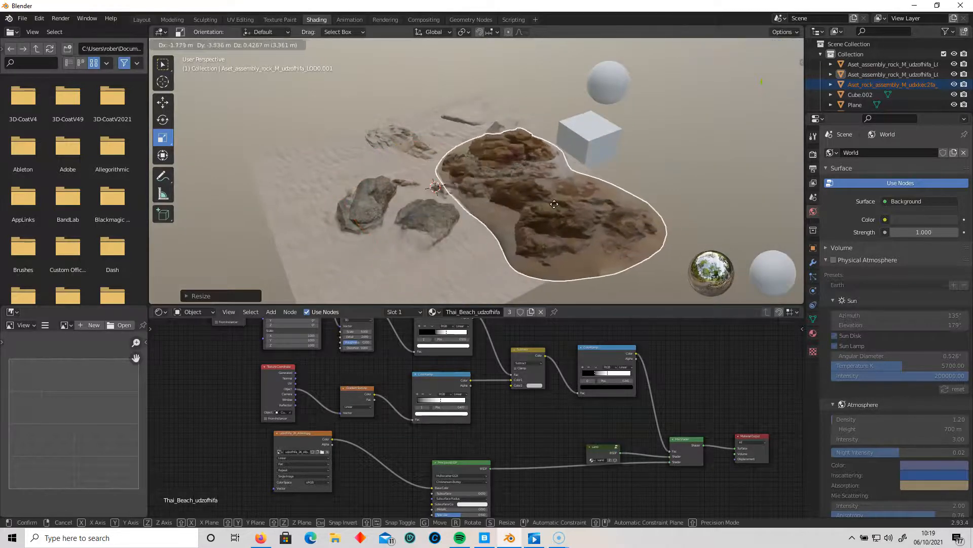
{"action": "left_click", "coordinate": [503, 215]}
{"action": "middle_click_drag", "start_coordinate": [503, 215], "coordinate": [452, 223]}
{"action": "scroll", "coordinate": [502, 223], "scroll_direction": "up", "scroll_amount": 4}
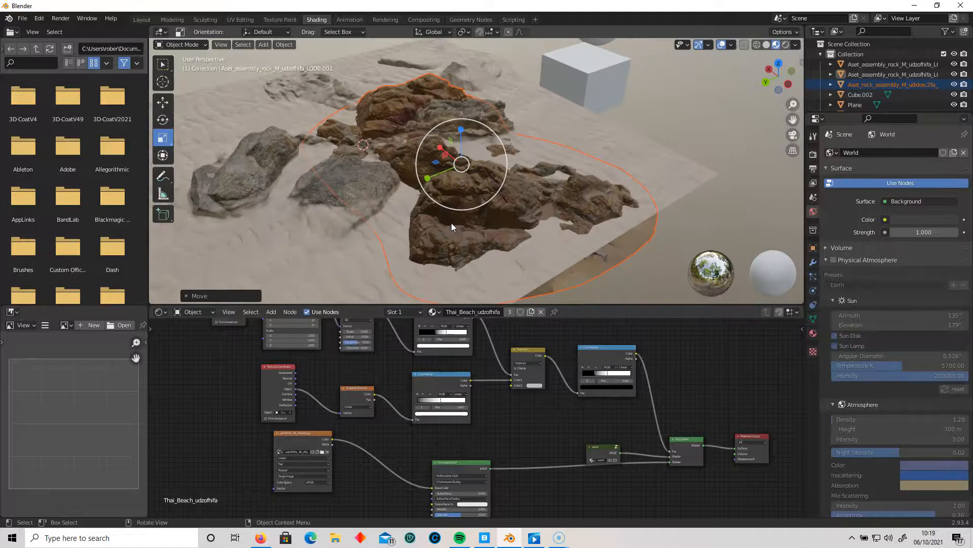
{"action": "scroll", "coordinate": [457, 207], "scroll_direction": "down", "scroll_amount": 3}
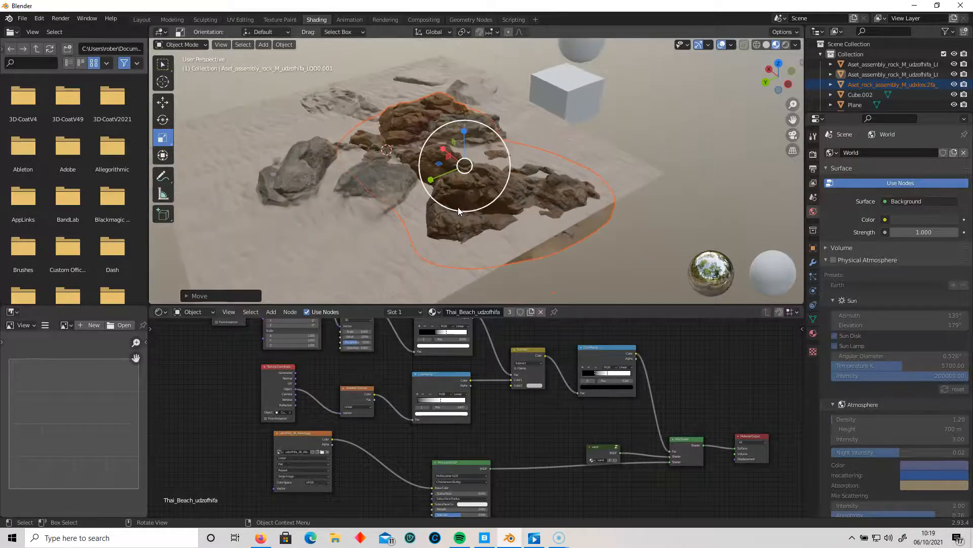
{"action": "key", "text": "g"}
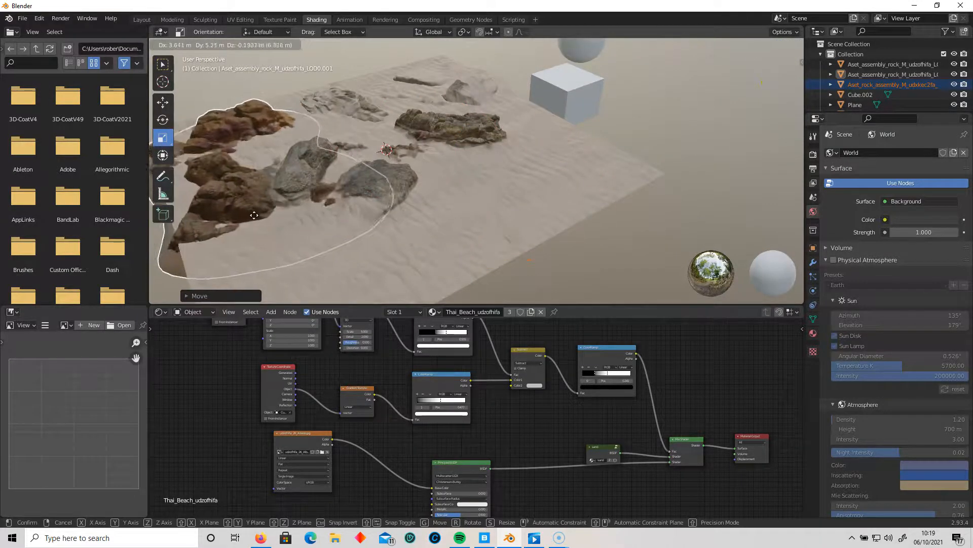
{"action": "left_click", "coordinate": [260, 213]}
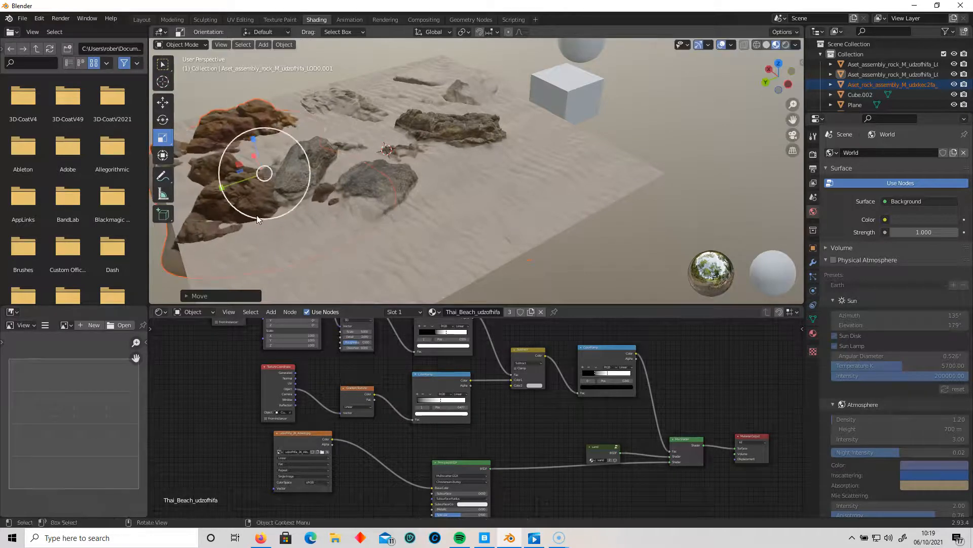
Fine-tune the brown rock assembly's position around the grey rocks with the Move tool and deselect it
{"action": "middle_click_drag", "start_coordinate": [260, 215], "coordinate": [333, 256]}
{"action": "left_click", "coordinate": [161, 107]}
{"action": "middle_click_drag", "start_coordinate": [384, 122], "coordinate": [403, 175]}
{"action": "left_click_drag", "start_coordinate": [403, 164], "coordinate": [362, 181]}
{"action": "left_click", "coordinate": [469, 129]}
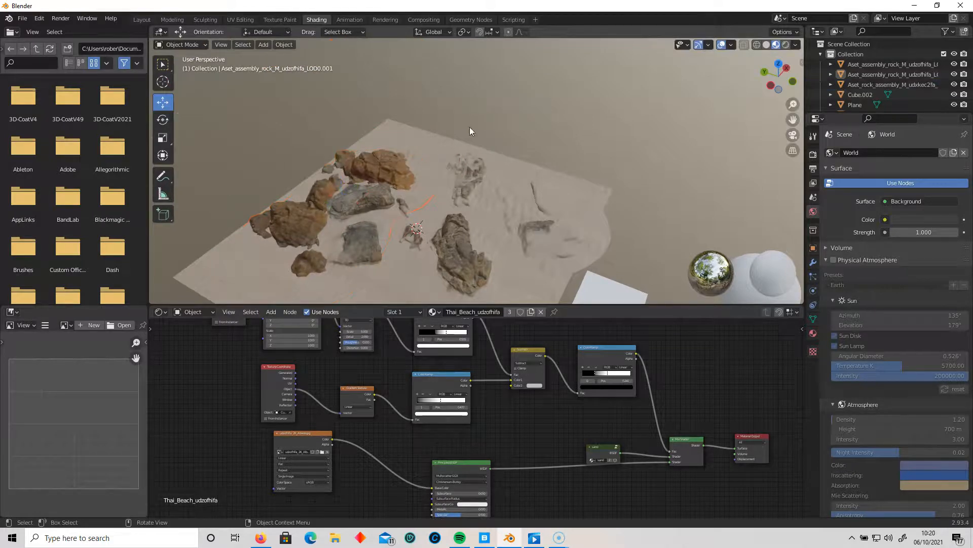
Select the original grey rock assembly and box-select the noise, gradient and ColorRamp nodes in its material
{"action": "scroll", "coordinate": [409, 226], "scroll_direction": "up", "scroll_amount": 4}
{"action": "middle_click_drag", "start_coordinate": [375, 226], "coordinate": [522, 183], "text": "shift"}
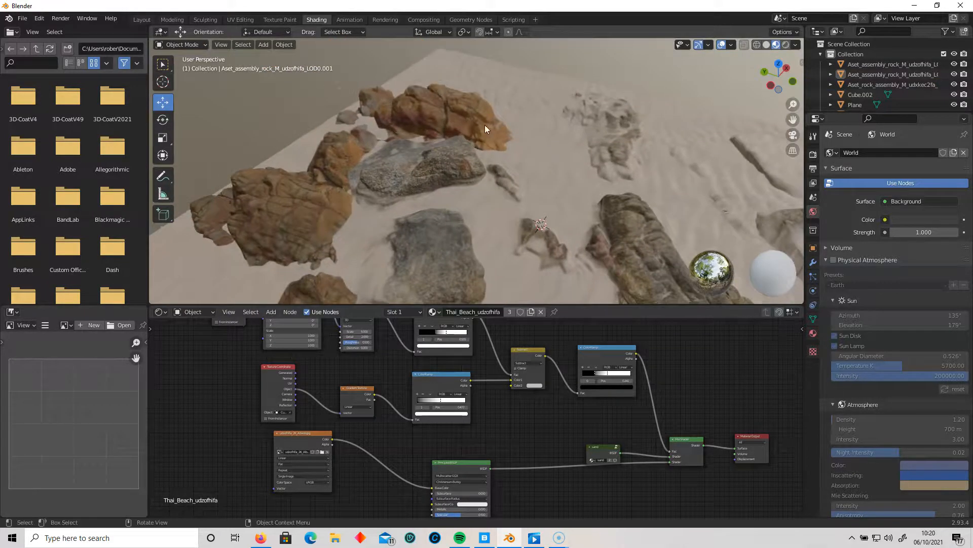
{"action": "left_click", "coordinate": [450, 150]}
{"action": "scroll", "coordinate": [509, 429], "scroll_direction": "down", "scroll_amount": 1}
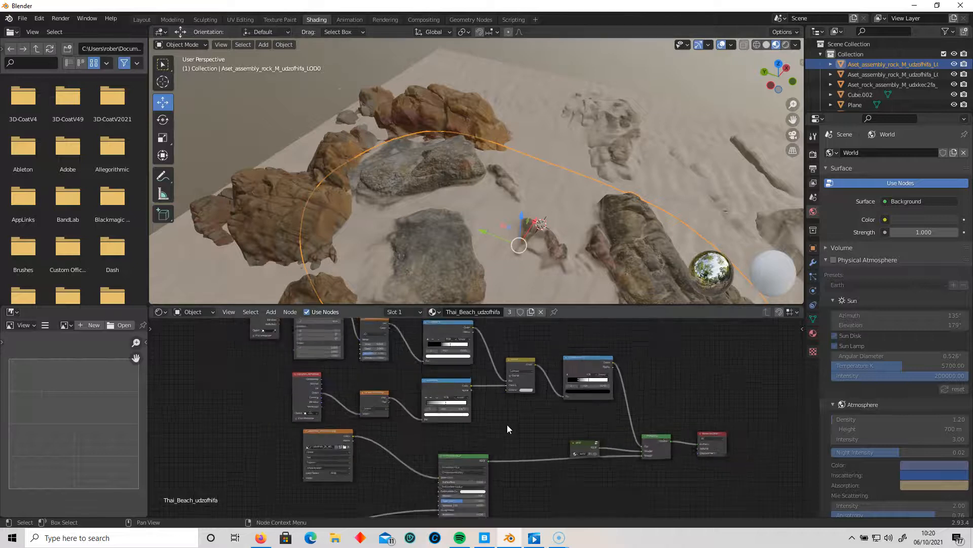
{"action": "scroll", "coordinate": [507, 426], "scroll_direction": "down", "scroll_amount": 2}
{"action": "left_click_drag", "start_coordinate": [285, 348], "coordinate": [597, 464]}
{"action": "scroll", "coordinate": [597, 464], "scroll_direction": "up", "scroll_amount": 2}
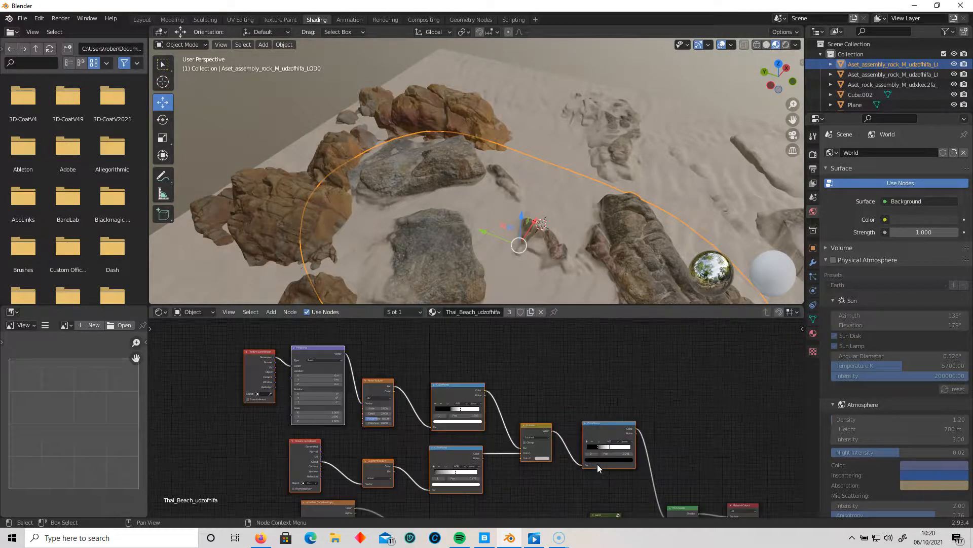
{"action": "scroll", "coordinate": [597, 464], "scroll_direction": "up", "scroll_amount": 4}
{"action": "middle_click_drag", "start_coordinate": [746, 437], "coordinate": [633, 299]}
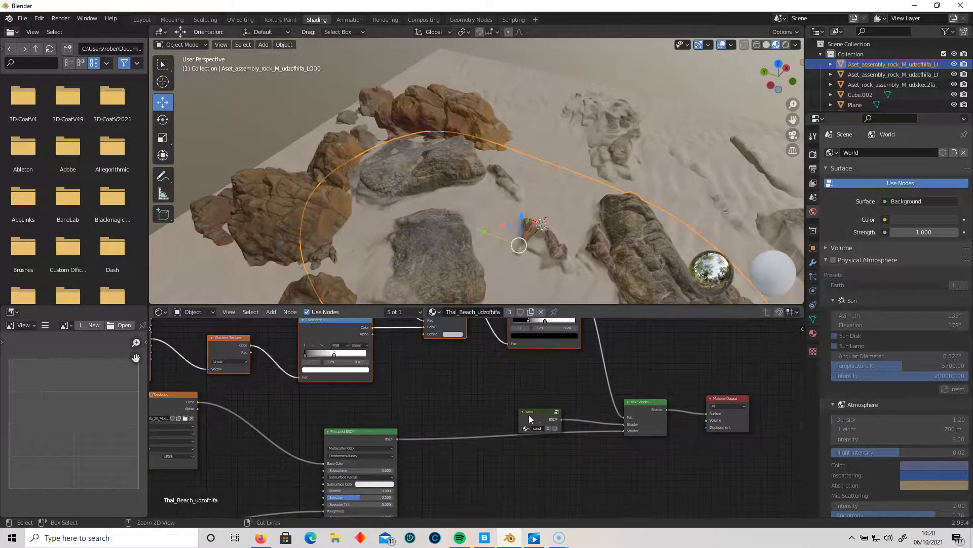
{"action": "scroll", "coordinate": [509, 426], "scroll_direction": "down", "scroll_amount": 2}
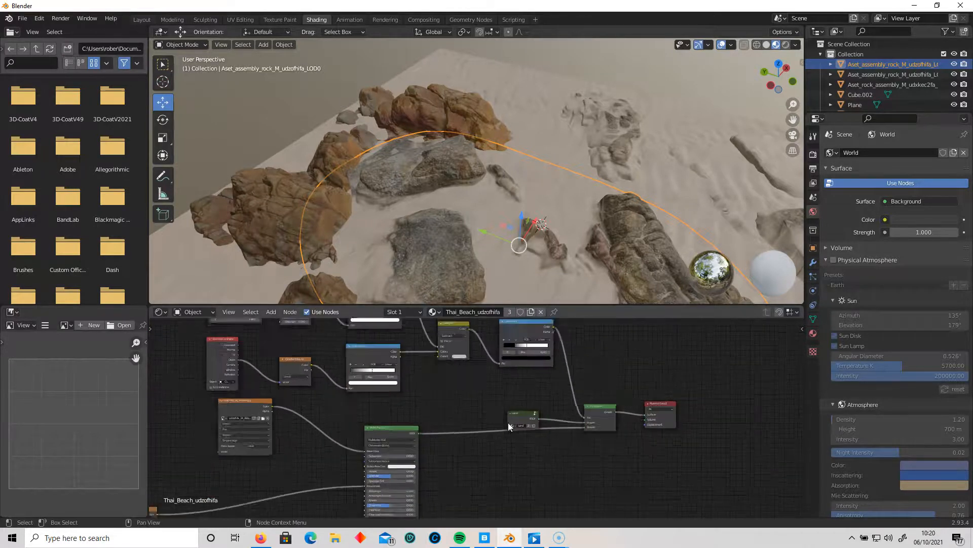
Select the noise, gradient and ColorRamp nodes together with the sand group and Mix Shader, and copy them
{"action": "scroll", "coordinate": [508, 421], "scroll_direction": "down", "scroll_amount": 3}
{"action": "middle_click_drag", "start_coordinate": [281, 369], "coordinate": [298, 396]}
{"action": "left_click_drag", "start_coordinate": [285, 346], "coordinate": [546, 427]}
{"action": "scroll", "coordinate": [575, 439], "scroll_direction": "up", "scroll_amount": 1}
{"action": "scroll", "coordinate": [576, 440], "scroll_direction": "up", "scroll_amount": 5}
{"action": "middle_click_drag", "start_coordinate": [575, 450], "coordinate": [488, 383]}
{"action": "left_click", "coordinate": [656, 406], "text": "shift"}
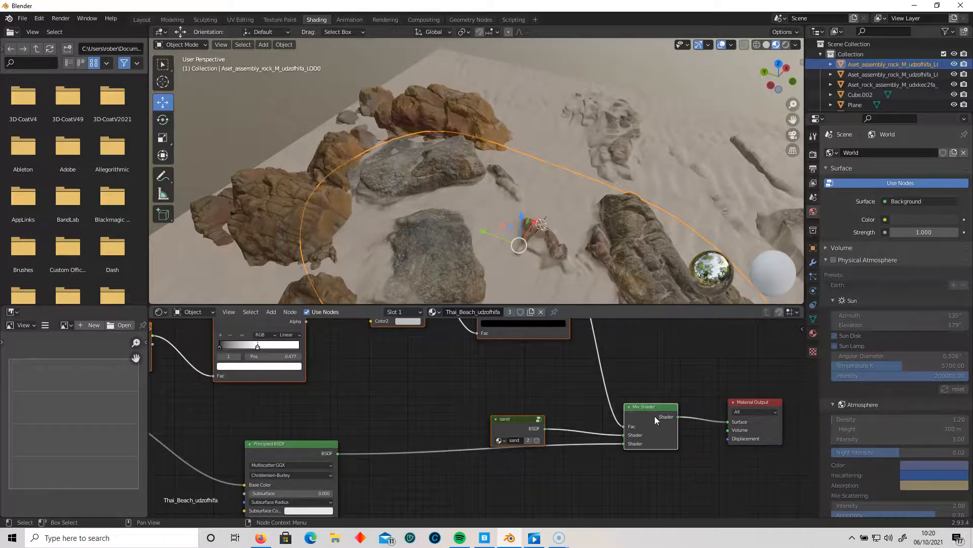
{"action": "scroll", "coordinate": [659, 430], "scroll_direction": "down", "scroll_amount": 2}
{"action": "middle_click_drag", "start_coordinate": [582, 367], "coordinate": [653, 431]}
{"action": "scroll", "coordinate": [618, 421], "scroll_direction": "down", "scroll_amount": 1}
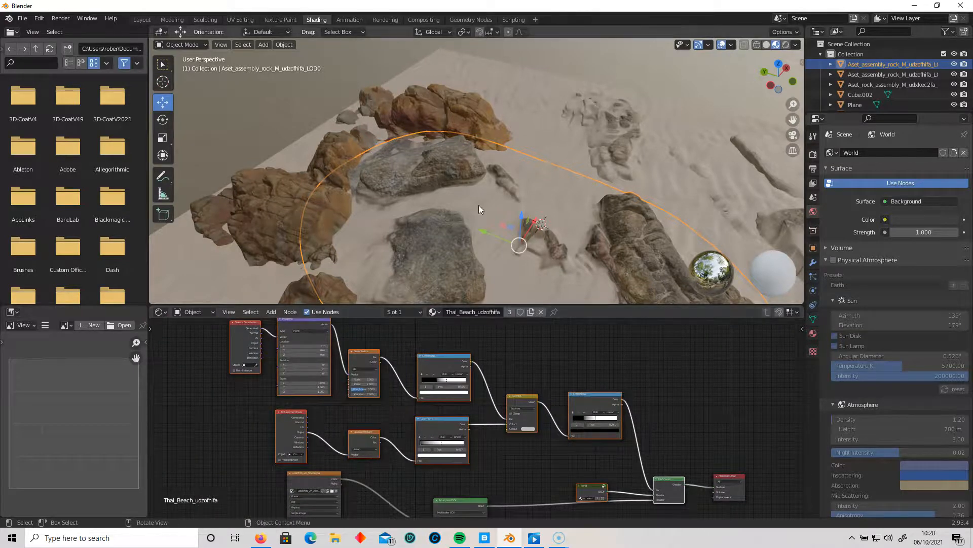
Paste the copied nodes into the brown rock assembly's material and move its Material Output beyond the Mix Shader
{"action": "left_click", "coordinate": [431, 116]}
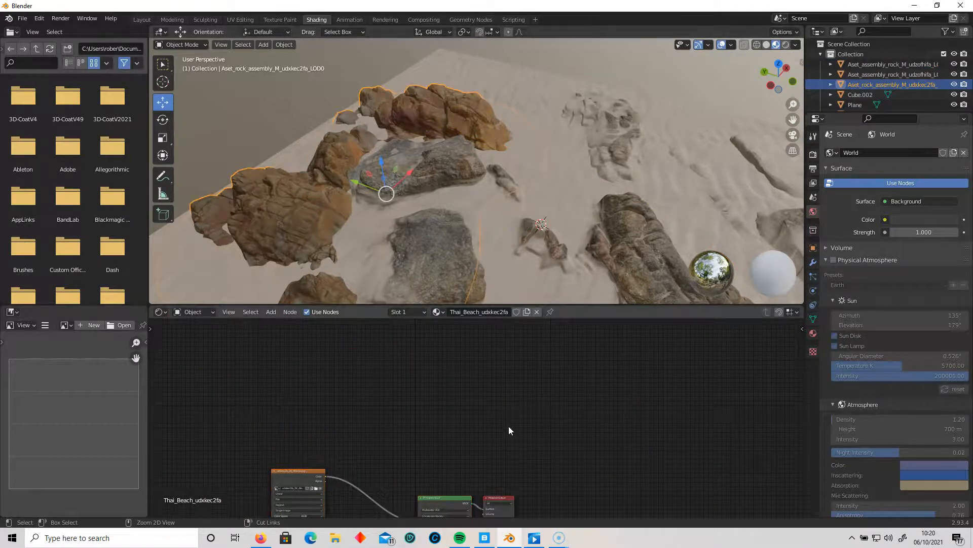
{"action": "left_click_drag", "start_coordinate": [507, 503], "coordinate": [745, 494]}
{"action": "middle_click_drag", "start_coordinate": [714, 466], "coordinate": [652, 388]}
{"action": "scroll", "coordinate": [600, 434], "scroll_direction": "up", "scroll_amount": 7}
{"action": "mouse_move", "coordinate": [580, 482]}
{"action": "middle_mouse_down"}
{"action": "mouse_move", "coordinate": [600, 498]}
{"action": "mouse_move", "coordinate": [571, 499]}
{"action": "middle_mouse_up"}
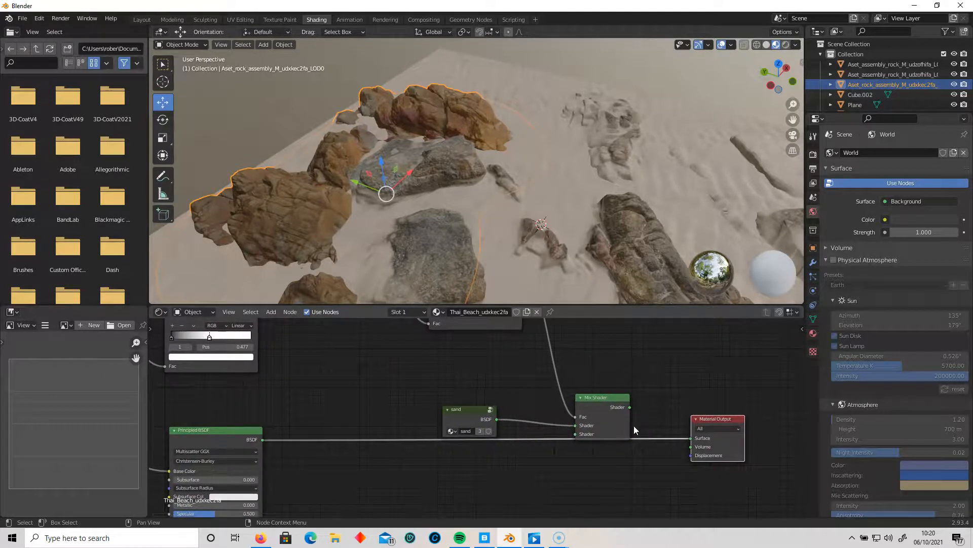
Connect the Mix Shader to the Material Output's Surface input and the Principled BSDF to the Mix Shader's second Shader input
{"action": "left_click_drag", "start_coordinate": [630, 407], "coordinate": [384, 471]}
{"action": "scroll", "coordinate": [706, 441], "scroll_direction": "down", "scroll_amount": 2}
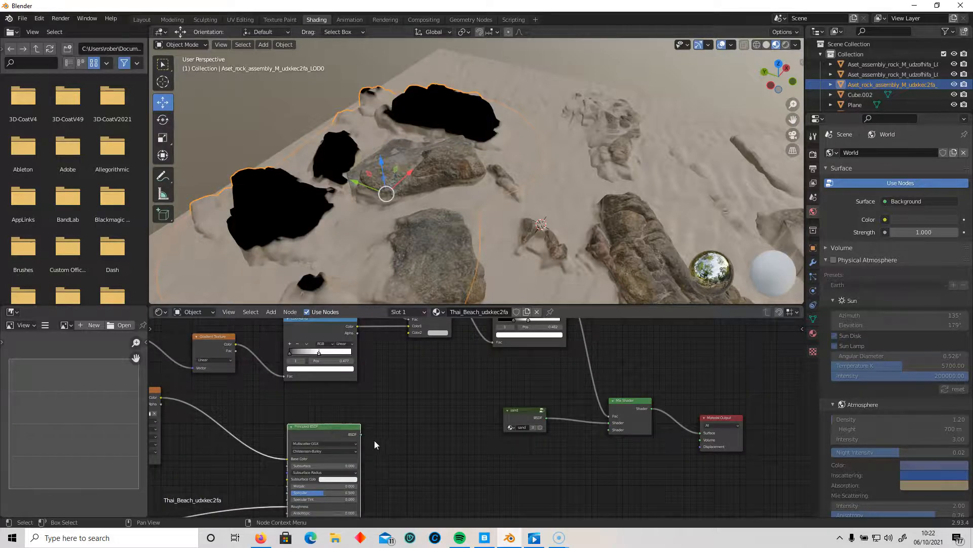
{"action": "left_click_drag", "start_coordinate": [361, 434], "coordinate": [619, 402]}
{"action": "scroll", "coordinate": [611, 453], "scroll_direction": "up", "scroll_amount": 3}
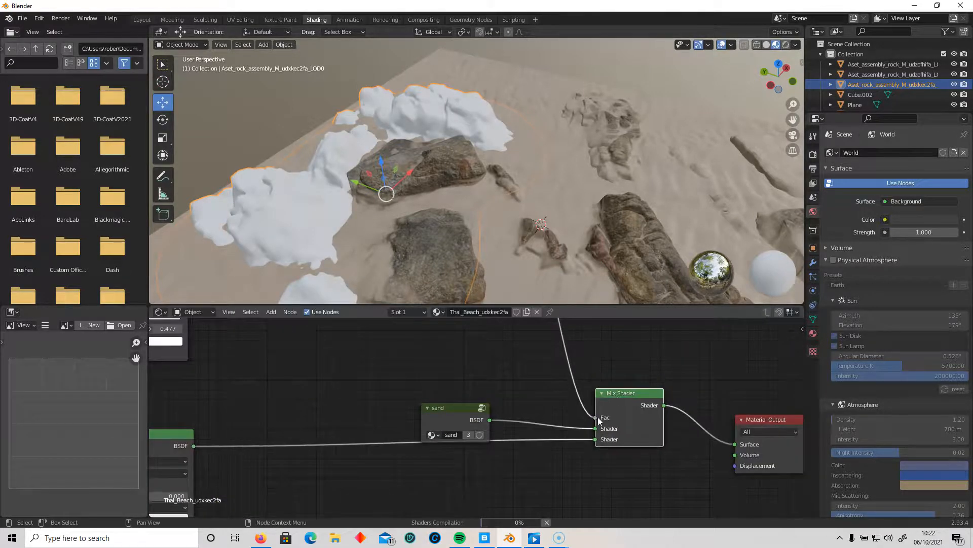
Shift the sand group node clear of the Principled BSDF link and select the Material Output node
{"action": "middle_click_drag", "start_coordinate": [533, 389], "coordinate": [527, 479]}
{"action": "scroll", "coordinate": [523, 455], "scroll_direction": "down", "scroll_amount": 3}
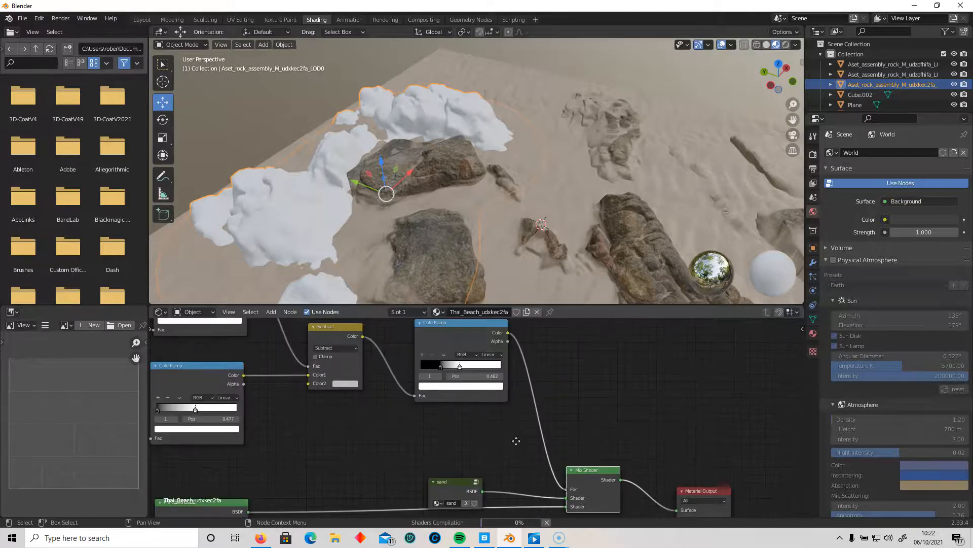
{"action": "middle_click_drag", "start_coordinate": [522, 411], "coordinate": [494, 361]}
{"action": "left_click_drag", "start_coordinate": [457, 392], "coordinate": [455, 370]}
{"action": "middle_click_drag", "start_coordinate": [357, 404], "coordinate": [355, 386]}
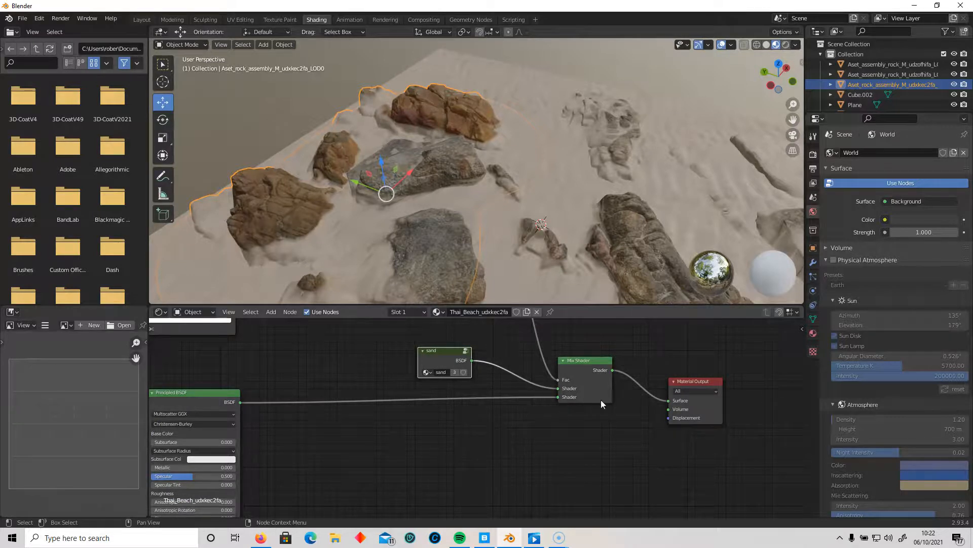
{"action": "left_click", "coordinate": [682, 382]}
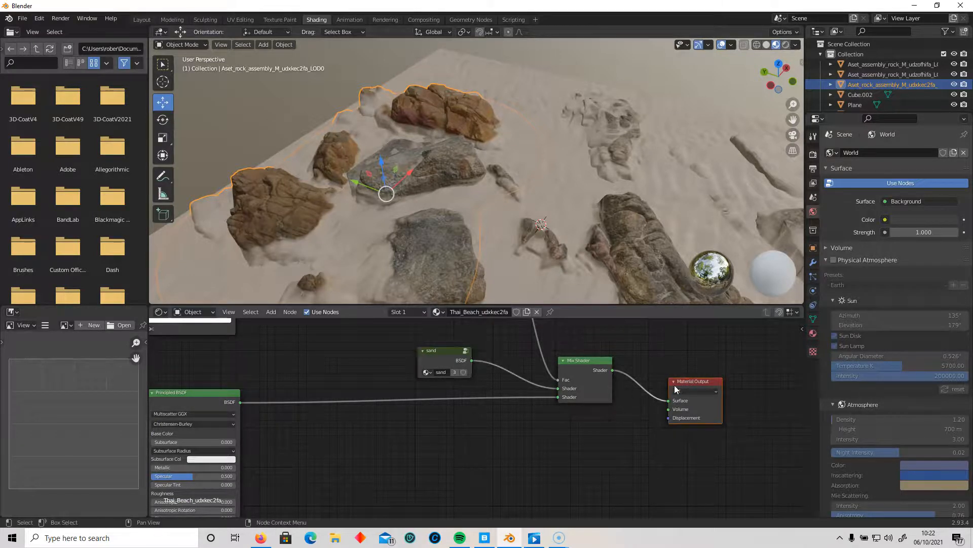
Raise the brown rock assembly so that more of its rocks emerge from the sand
{"action": "left_click_drag", "start_coordinate": [383, 168], "coordinate": [399, 152]}
{"action": "middle_click_drag", "start_coordinate": [515, 161], "coordinate": [418, 211]}
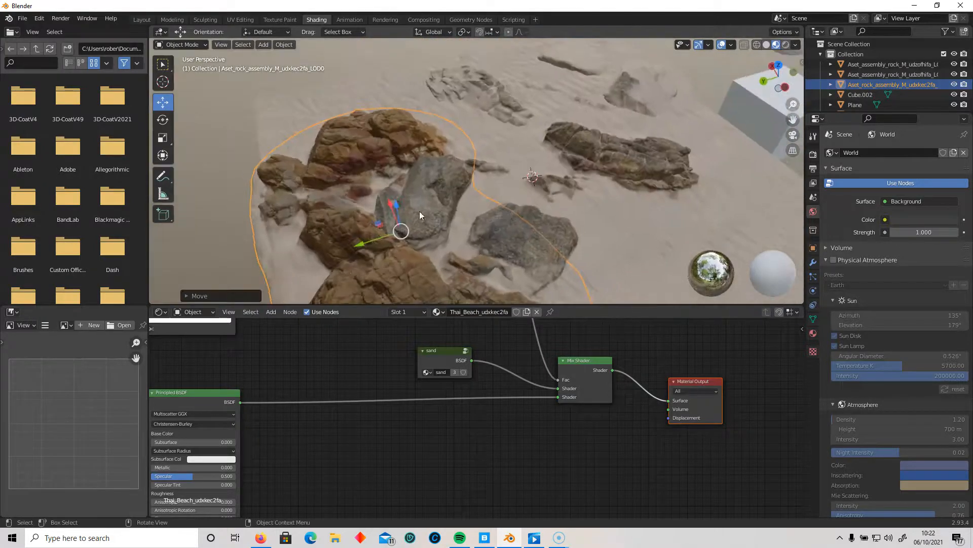
{"action": "middle_click_drag", "start_coordinate": [374, 245], "coordinate": [393, 193]}
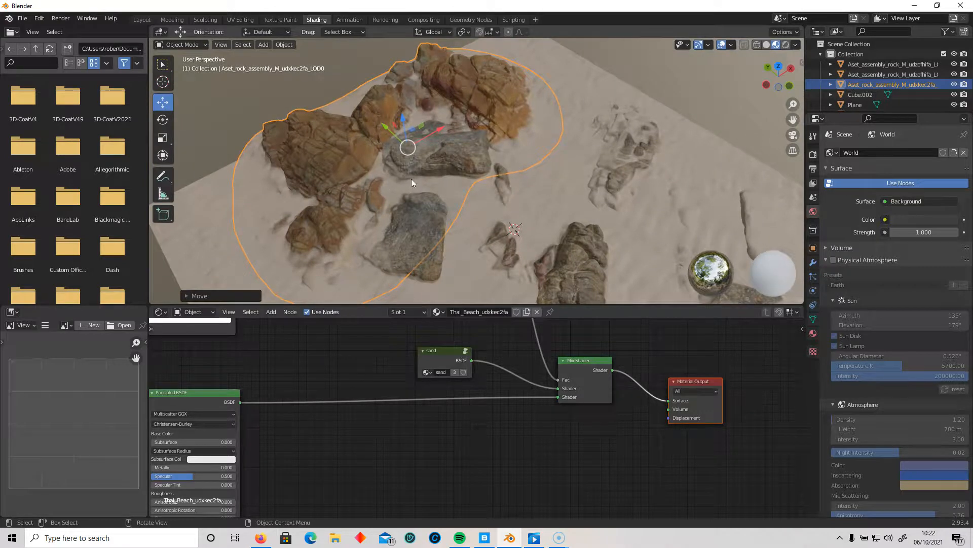
Scale the brown rock assembly up to about 1.9 times and reposition it around the grey rocks
{"action": "key", "text": "s"}
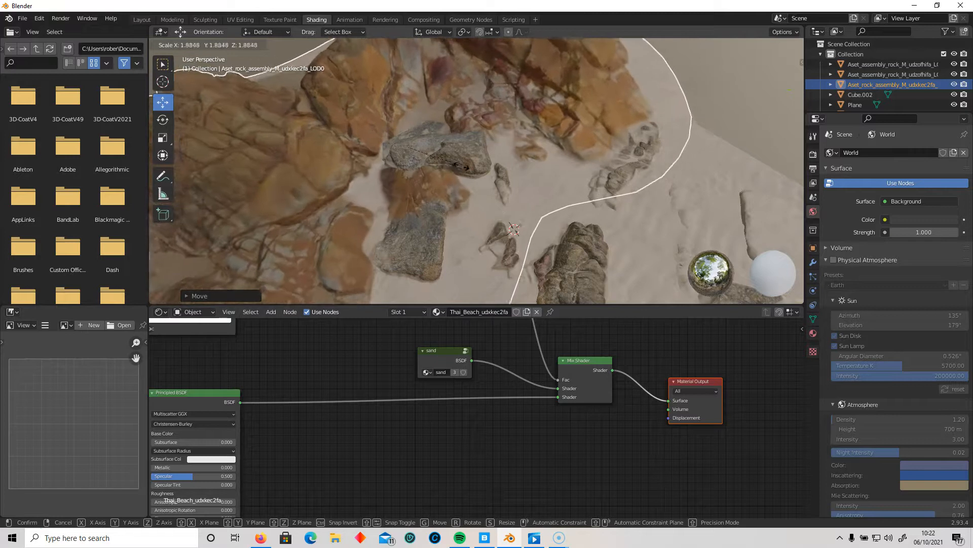
{"action": "left_click", "coordinate": [453, 161]}
{"action": "key", "text": "g"}
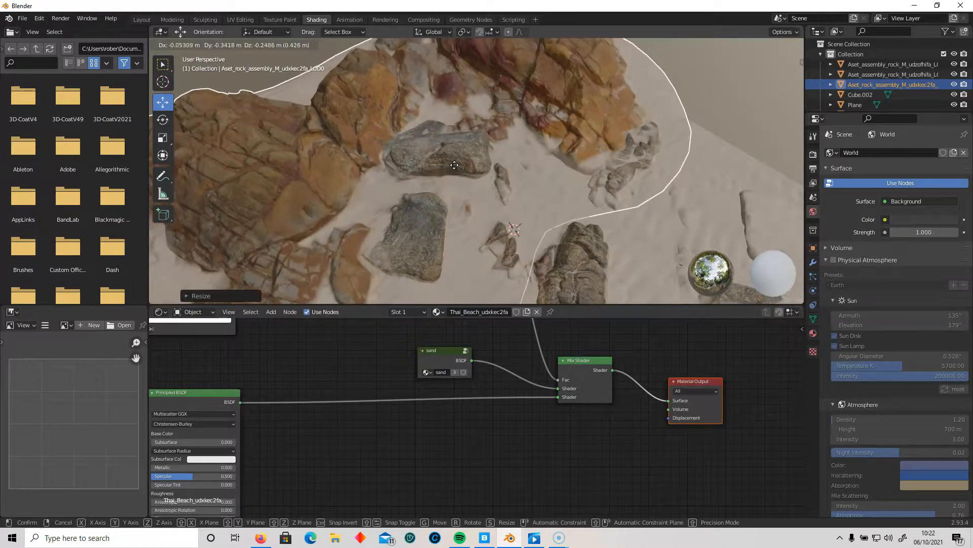
{"action": "left_click", "coordinate": [451, 165]}
{"action": "middle_click_drag", "start_coordinate": [444, 178], "coordinate": [492, 200]}
{"action": "scroll", "coordinate": [485, 213], "scroll_direction": "down", "scroll_amount": 4}
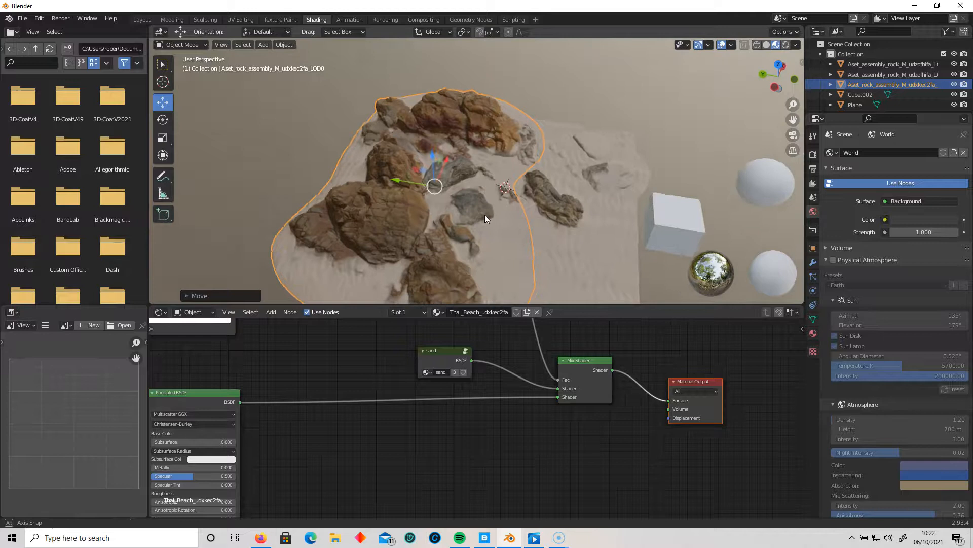
Select the original grey rock assembly, shift it along the Y axis and undo the last move
{"action": "left_click", "coordinate": [439, 158]}
{"action": "key", "text": "g"}
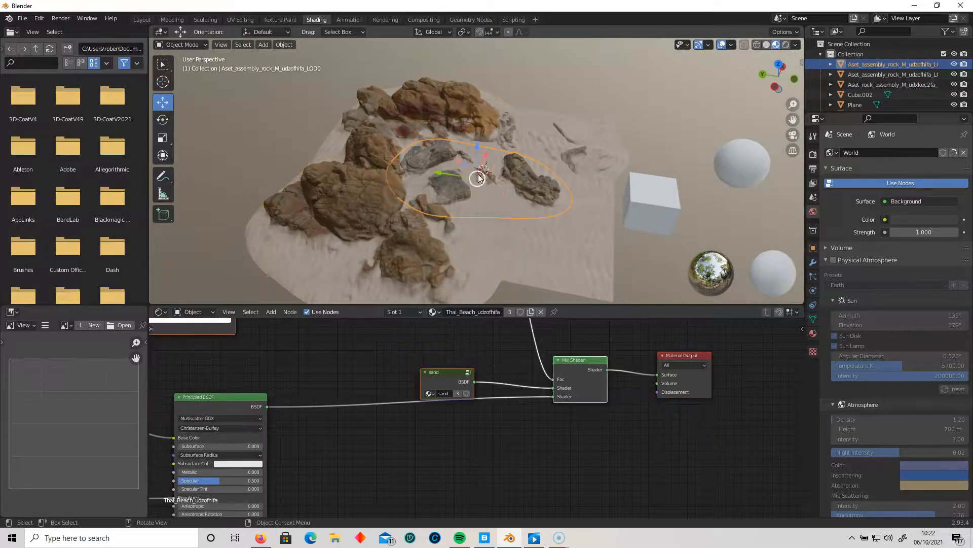
{"action": "key", "text": "y"}
{"action": "left_click", "coordinate": [493, 186]}
{"action": "mouse_move", "coordinate": [493, 186]}
{"action": "middle_mouse_down"}
{"action": "mouse_move", "coordinate": [495, 245]}
{"action": "mouse_move", "coordinate": [500, 203]}
{"action": "middle_mouse_up"}
{"action": "left_click_drag", "start_coordinate": [512, 191], "coordinate": [479, 201]}
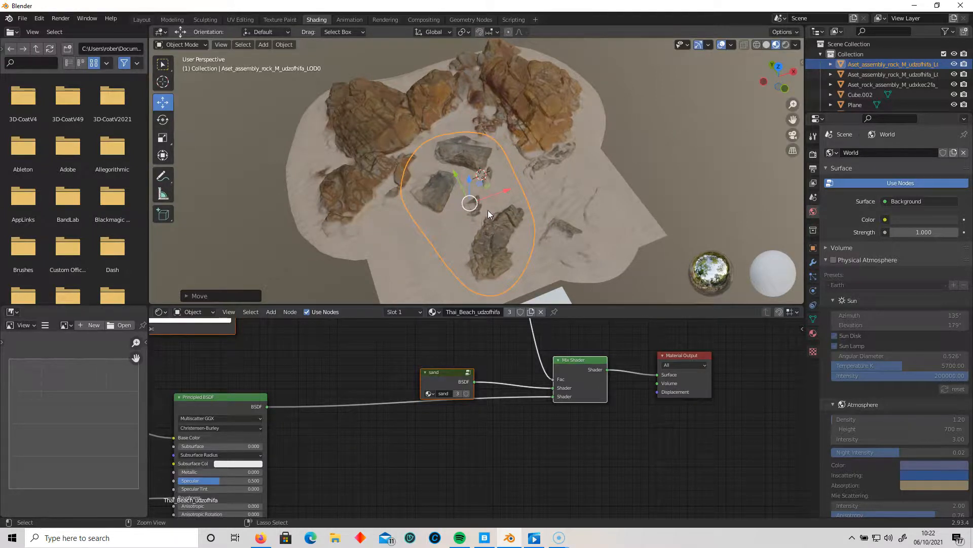
{"action": "key", "text": "ctrl+z"}
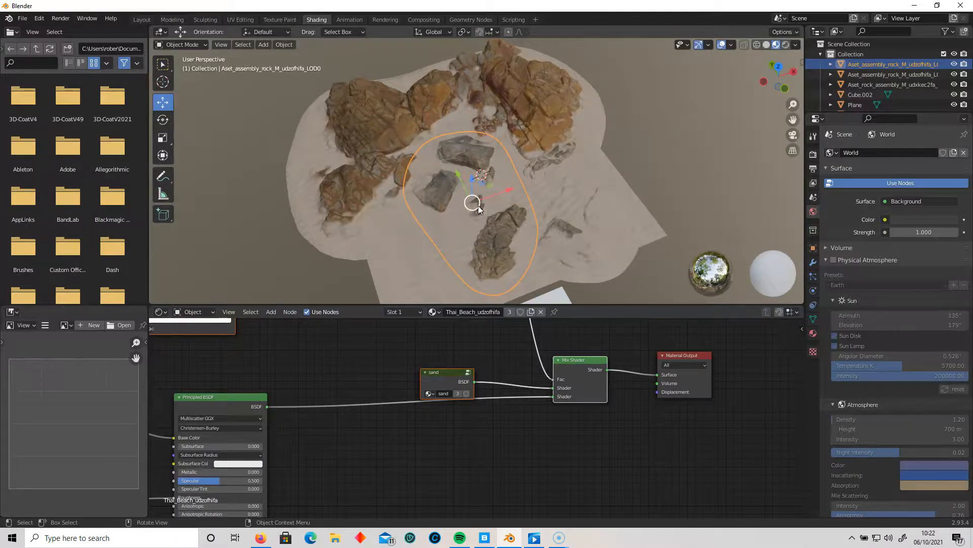
Rotate the grey rock assembly about its vertical axis and move it closer to the brown rocks
{"action": "left_click", "coordinate": [163, 119]}
{"action": "left_click_drag", "start_coordinate": [497, 227], "coordinate": [476, 236]}
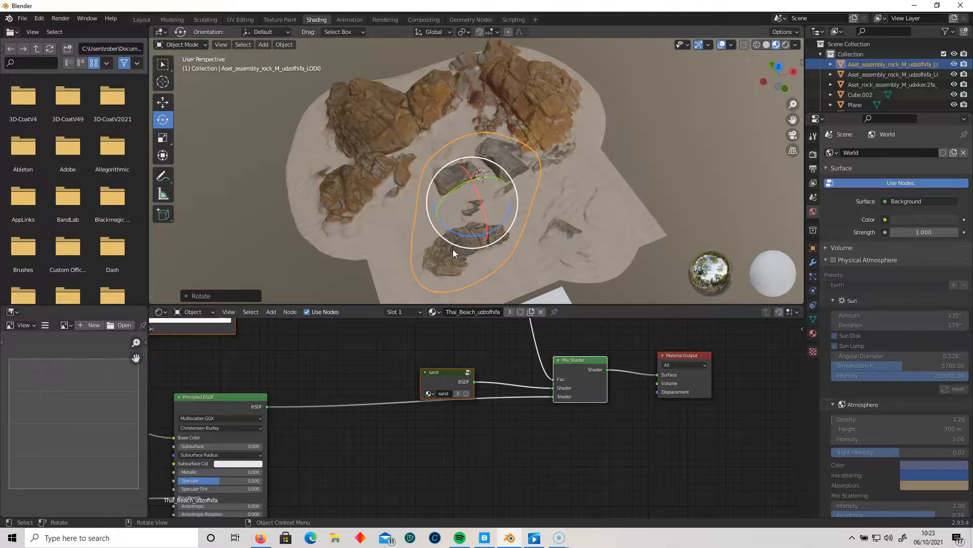
{"action": "key", "text": "g"}
{"action": "left_click", "coordinate": [428, 246]}
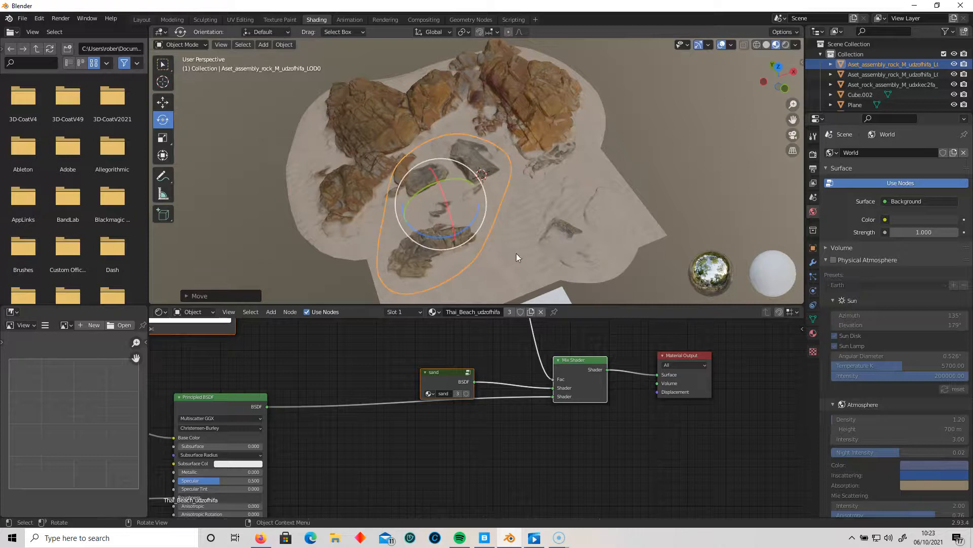
Select the duplicate grey rock assembly and adjust its position on the sand plane
{"action": "left_click", "coordinate": [579, 225]}
{"action": "key", "text": "g"}
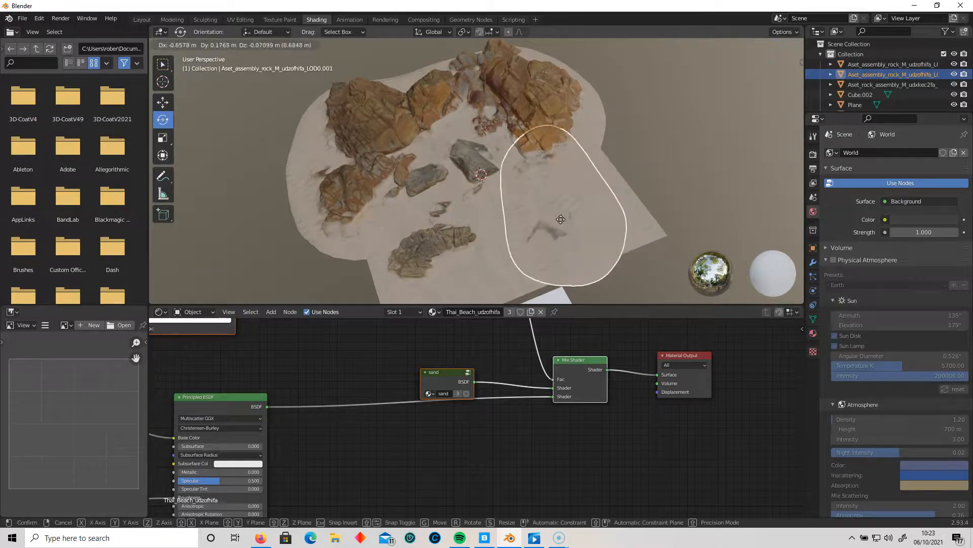
{"action": "left_click", "coordinate": [574, 218]}
{"action": "middle_click_drag", "start_coordinate": [573, 218], "coordinate": [488, 204]}
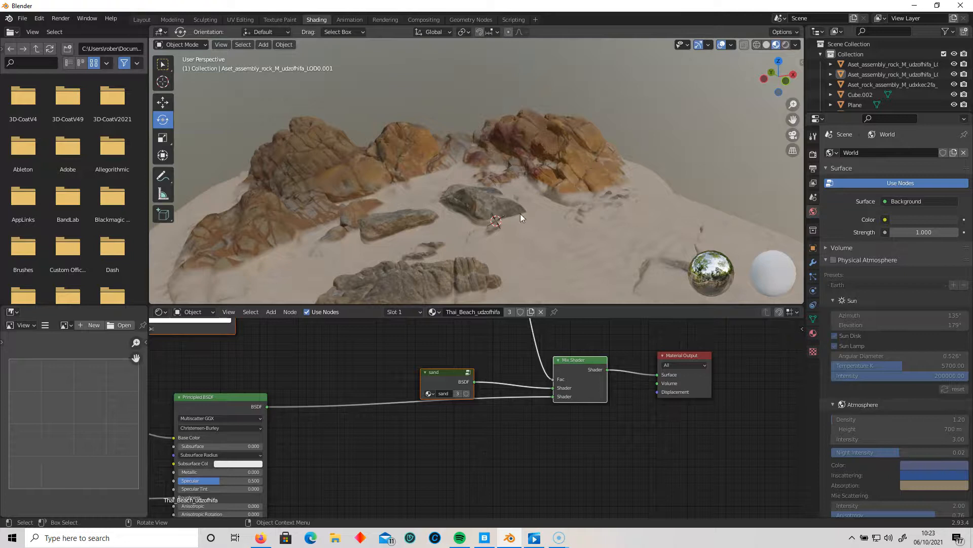
{"action": "middle_click_drag", "start_coordinate": [558, 269], "coordinate": [497, 175]}
Enable the Physical Atmosphere with its Earth preset and switch the viewport to Rendered shading
{"action": "left_click", "coordinate": [801, 63]}
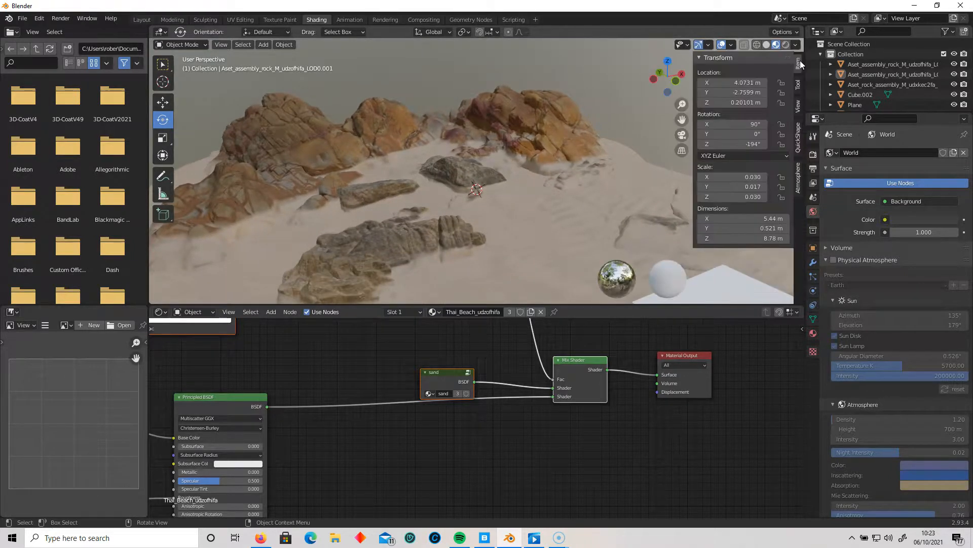
{"action": "left_click", "coordinate": [798, 180]}
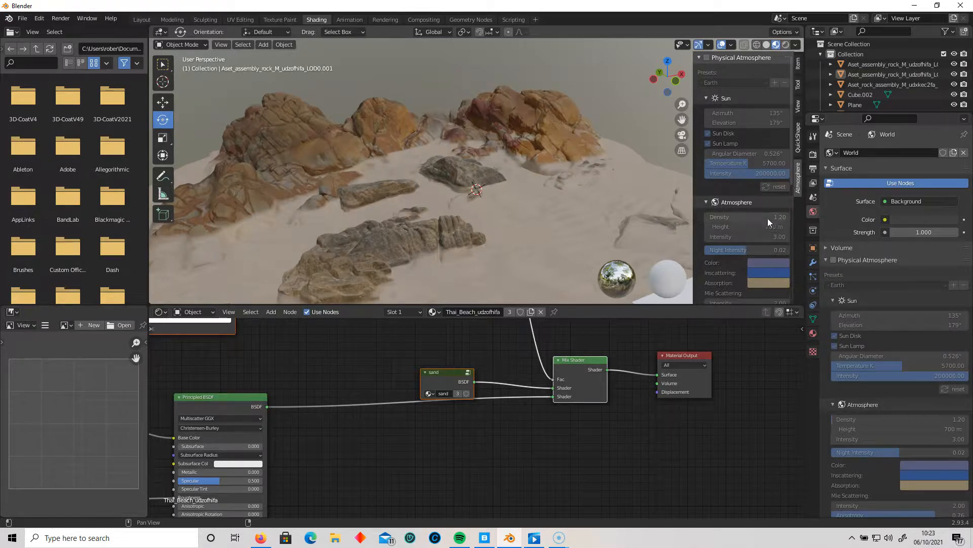
{"action": "left_click", "coordinate": [706, 58]}
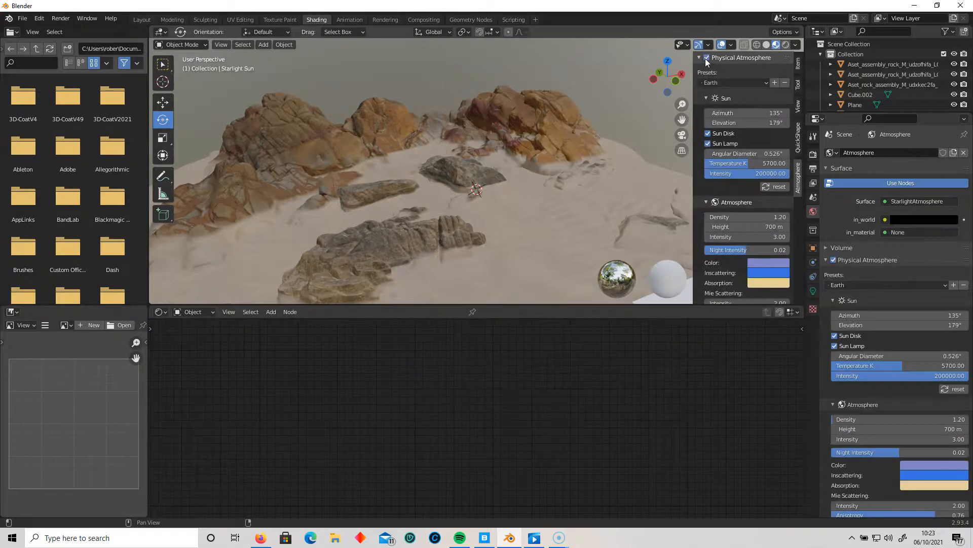
{"action": "left_click", "coordinate": [786, 44]}
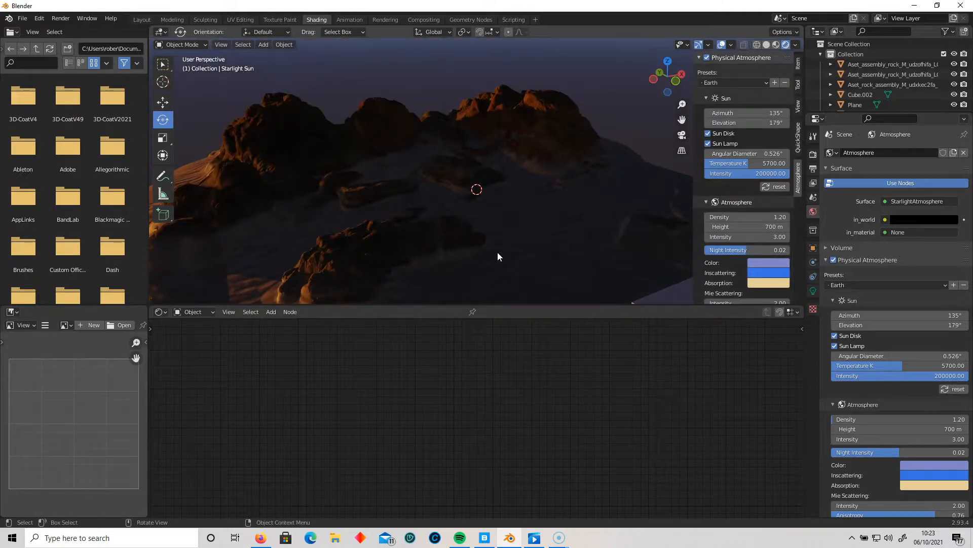
Re-aim the Starlight Sun to an azimuth of 187° and an elevation of 141°
{"action": "middle_click_drag", "start_coordinate": [452, 239], "coordinate": [493, 213]}
{"action": "left_click", "coordinate": [439, 106]}
{"action": "left_click_drag", "start_coordinate": [476, 127], "coordinate": [410, 152]}
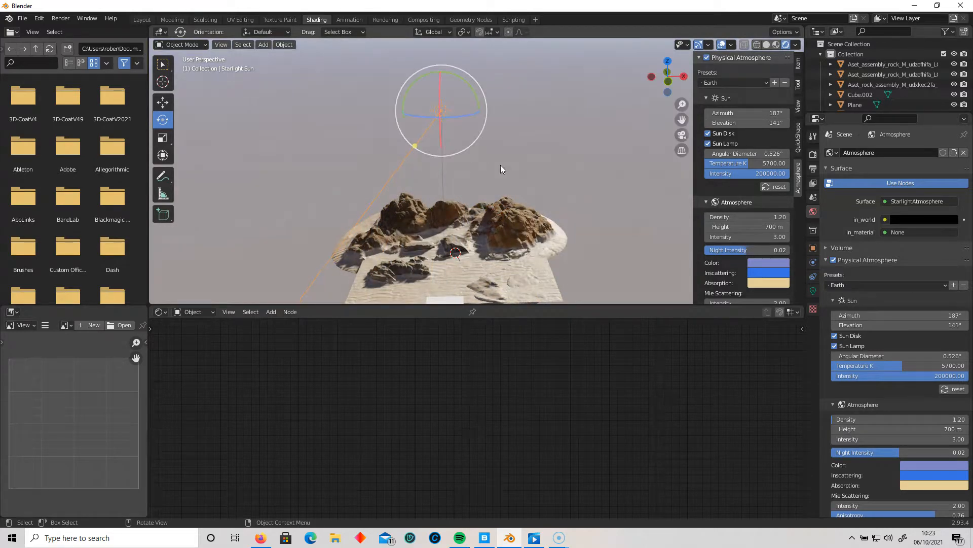
Enable Screen Space Reflections in the Eevee settings and set the Render samples to 157
{"action": "left_click", "coordinate": [813, 155]}
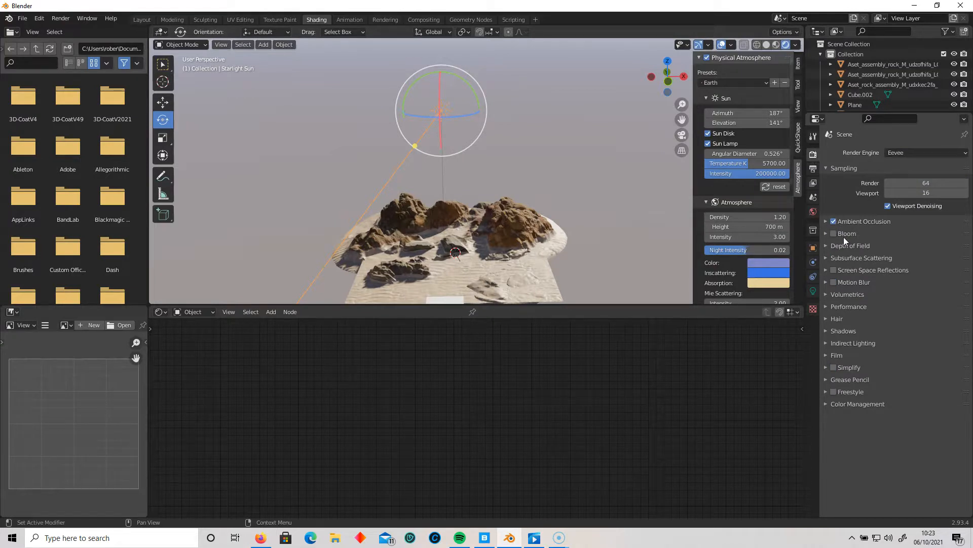
{"action": "left_click", "coordinate": [834, 271]}
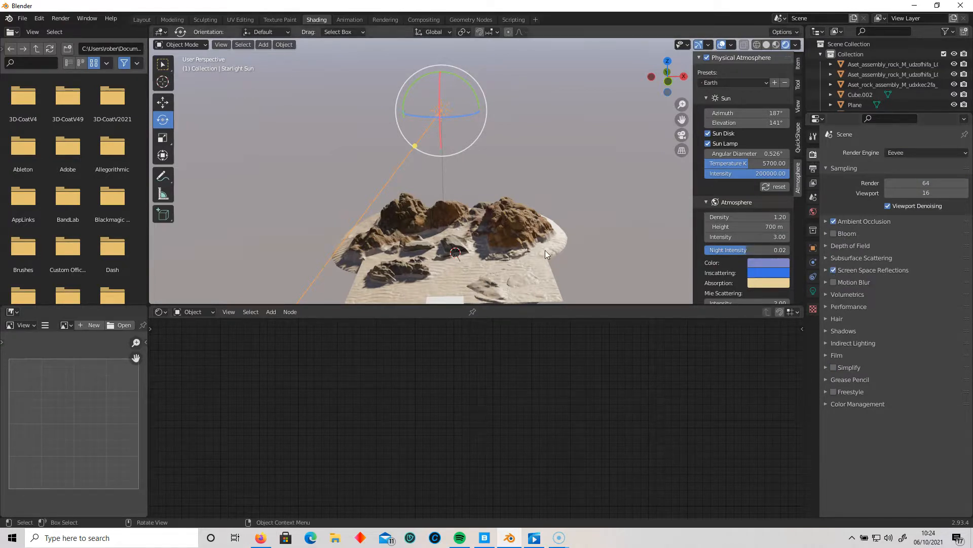
{"action": "scroll", "coordinate": [529, 250], "scroll_direction": "up", "scroll_amount": 5}
{"action": "middle_click_drag", "start_coordinate": [482, 249], "coordinate": [529, 92], "text": "shift"}
{"action": "left_click_drag", "start_coordinate": [913, 183], "coordinate": [959, 183]}
{"action": "middle_click_drag", "start_coordinate": [402, 211], "coordinate": [381, 175]}
{"action": "scroll", "coordinate": [381, 175], "scroll_direction": "up", "scroll_amount": 1}
{"action": "middle_click_drag", "start_coordinate": [479, 200], "coordinate": [474, 167], "text": "shift"}
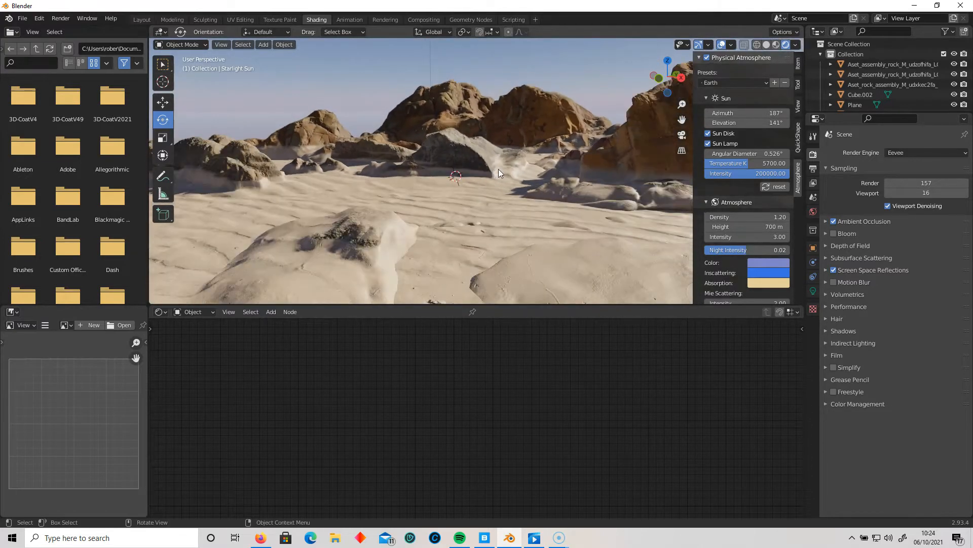
Compare Material Preview with Rendered shading and examine the blended rocks and sand from several angles
{"action": "left_click", "coordinate": [776, 45]}
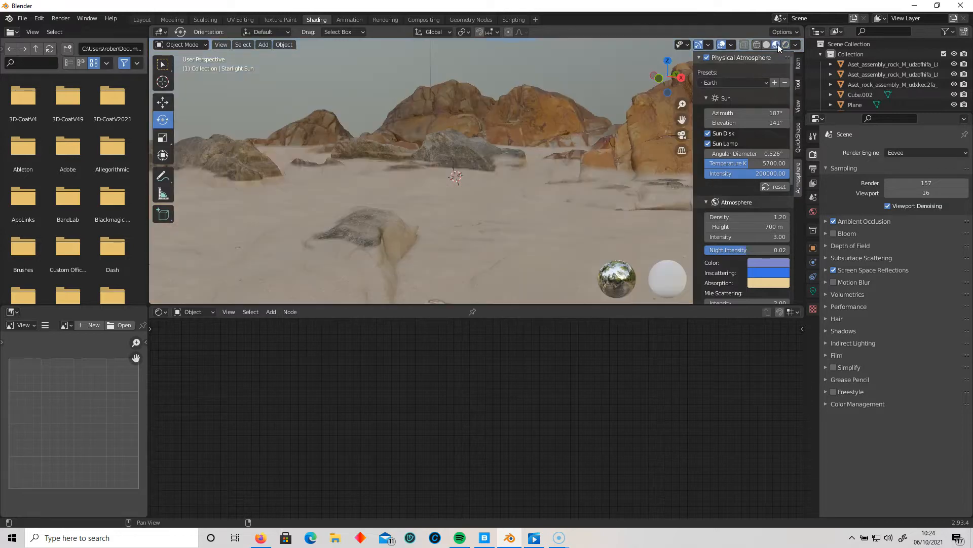
{"action": "left_click", "coordinate": [786, 44]}
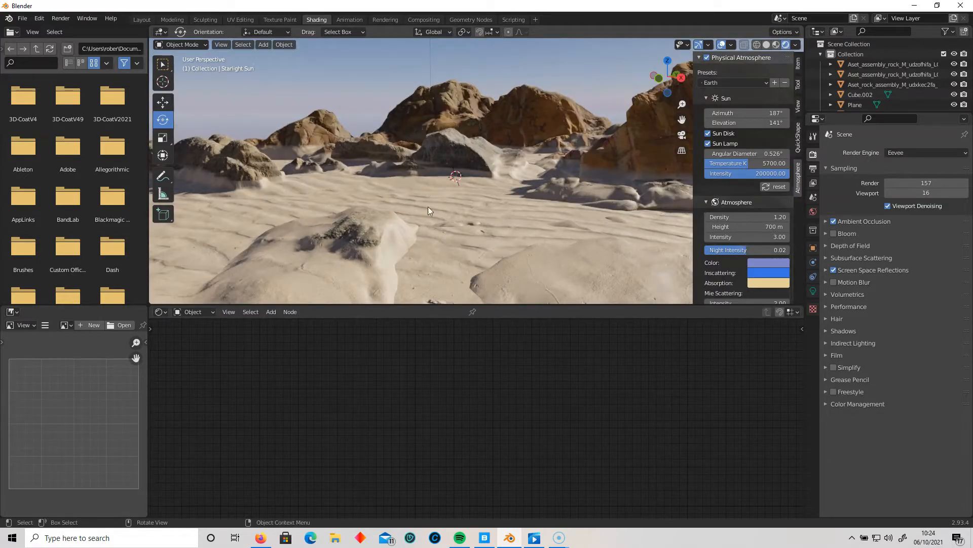
{"action": "middle_click_drag", "start_coordinate": [409, 214], "coordinate": [324, 229]}
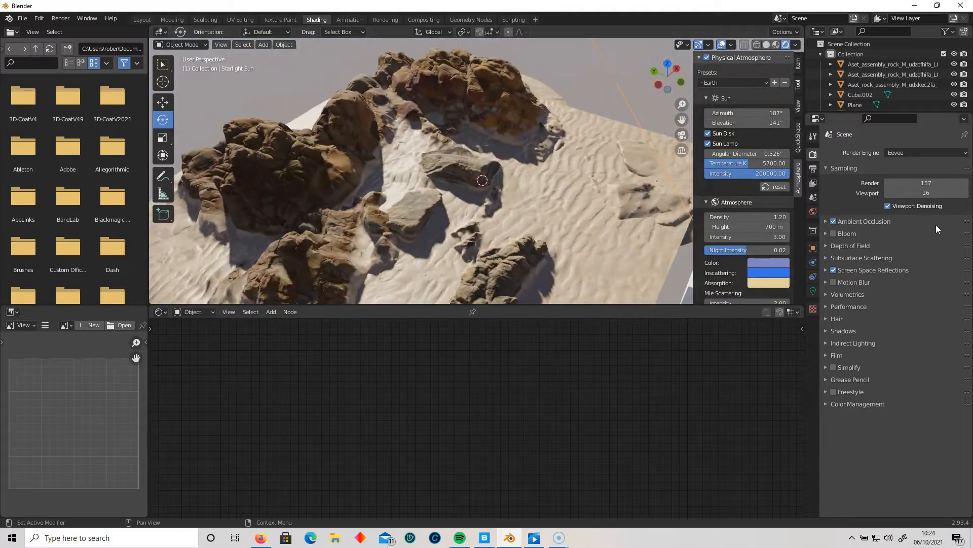
{"action": "middle_click_drag", "start_coordinate": [568, 233], "coordinate": [445, 213]}
{"action": "scroll", "coordinate": [565, 233], "scroll_direction": "down", "scroll_amount": 6}
{"action": "scroll", "coordinate": [509, 206], "scroll_direction": "up", "scroll_amount": 9}
{"action": "scroll", "coordinate": [508, 204], "scroll_direction": "down", "scroll_amount": 2}
{"action": "mouse_move", "coordinate": [507, 202]}
{"action": "middle_mouse_down"}
{"action": "mouse_move", "coordinate": [482, 187]}
{"action": "mouse_move", "coordinate": [499, 186]}
{"action": "middle_mouse_up"}
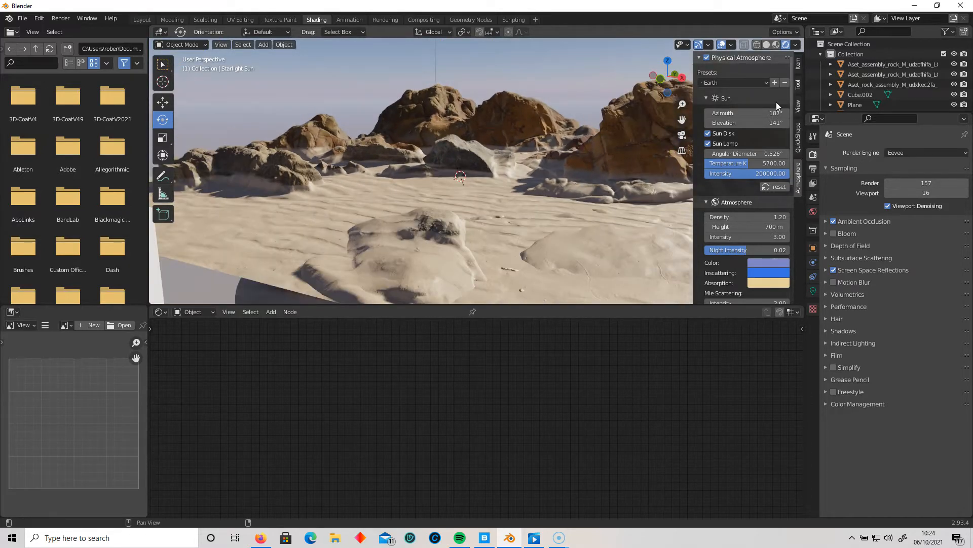
{"action": "middle_click_drag", "start_coordinate": [618, 160], "coordinate": [446, 180]}
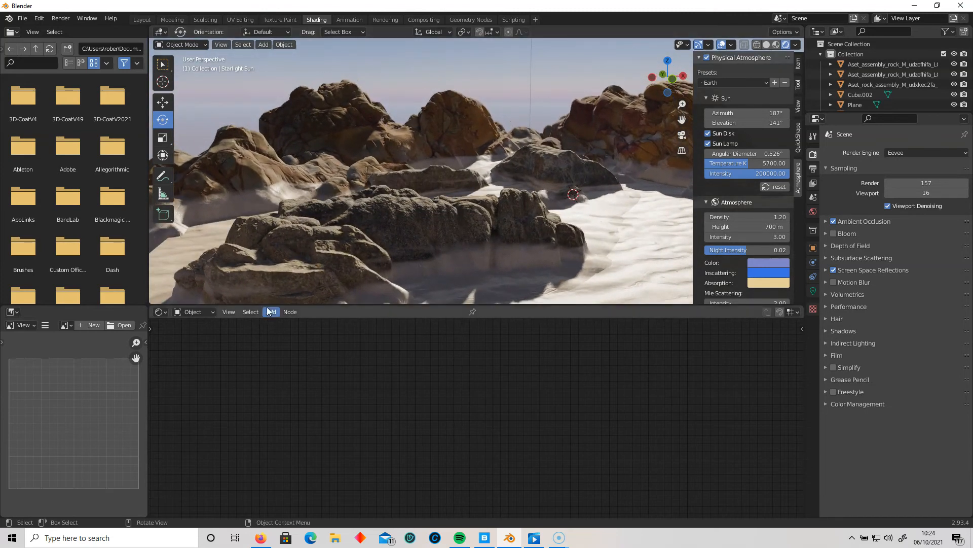